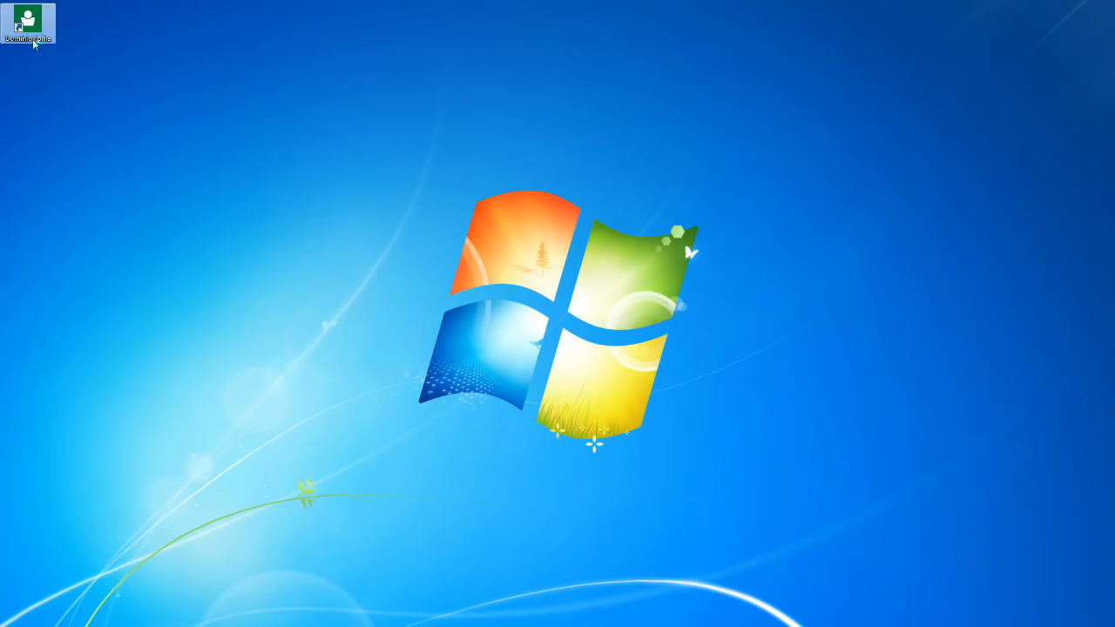
# - Launch Domínio Folha and log in with the user name and password
pyautogui.click(33, 34)
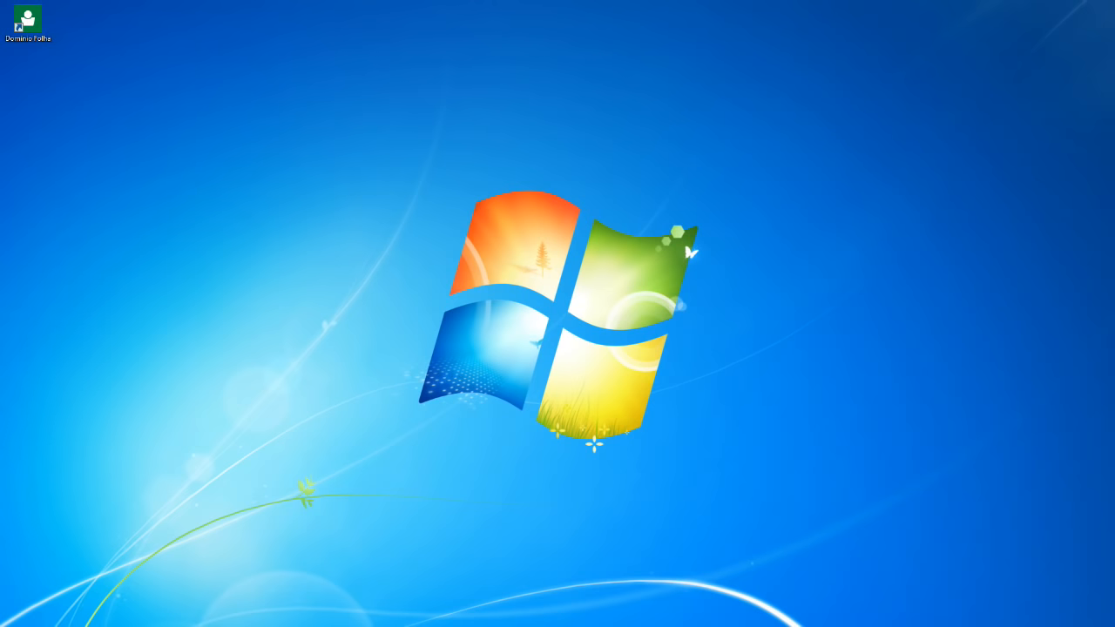
pyautogui.moveTo(343, 89); pyautogui.dragTo(597, 267)
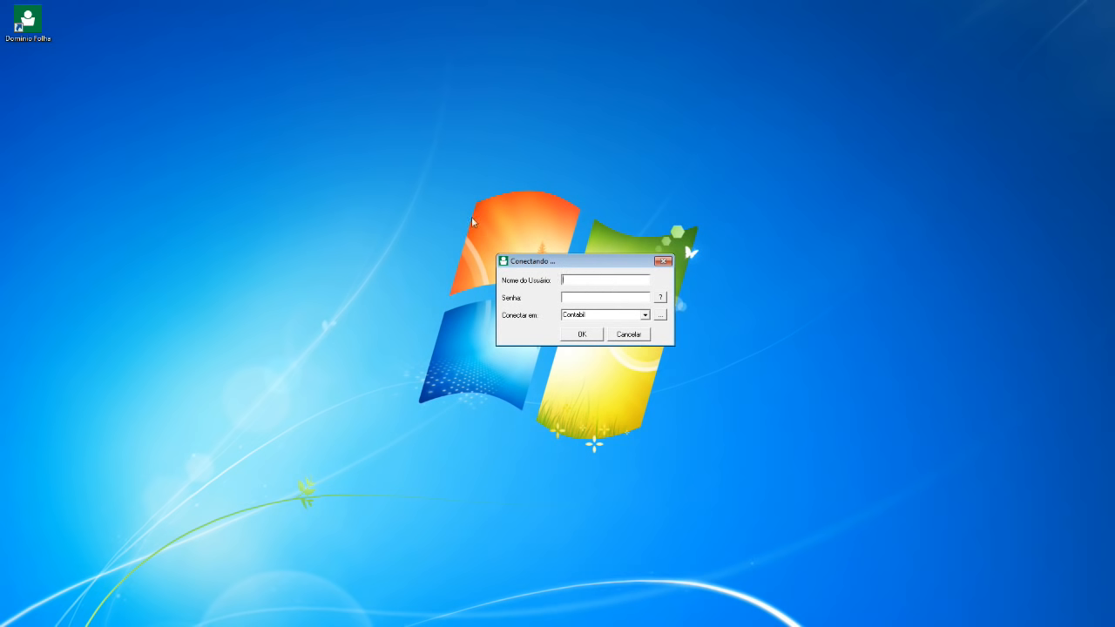
pyautogui.write('GERENTE')
pyautogui.press('Tab')
pyautogui.write('*****')
pyautogui.press('Tab')
pyautogui.press('Return')
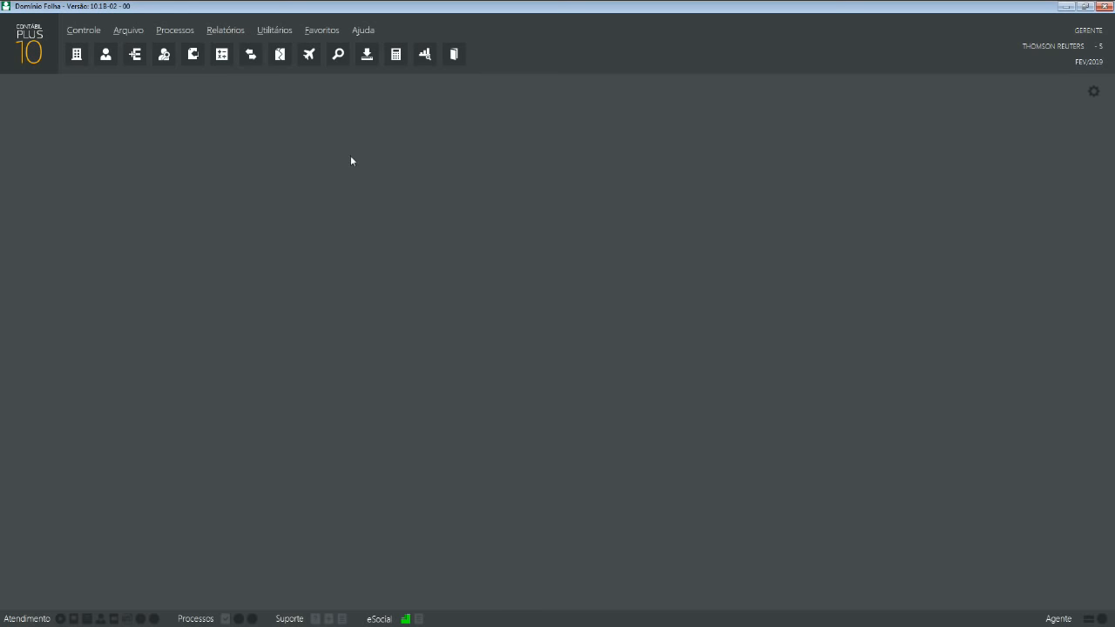
pyautogui.press('F8')
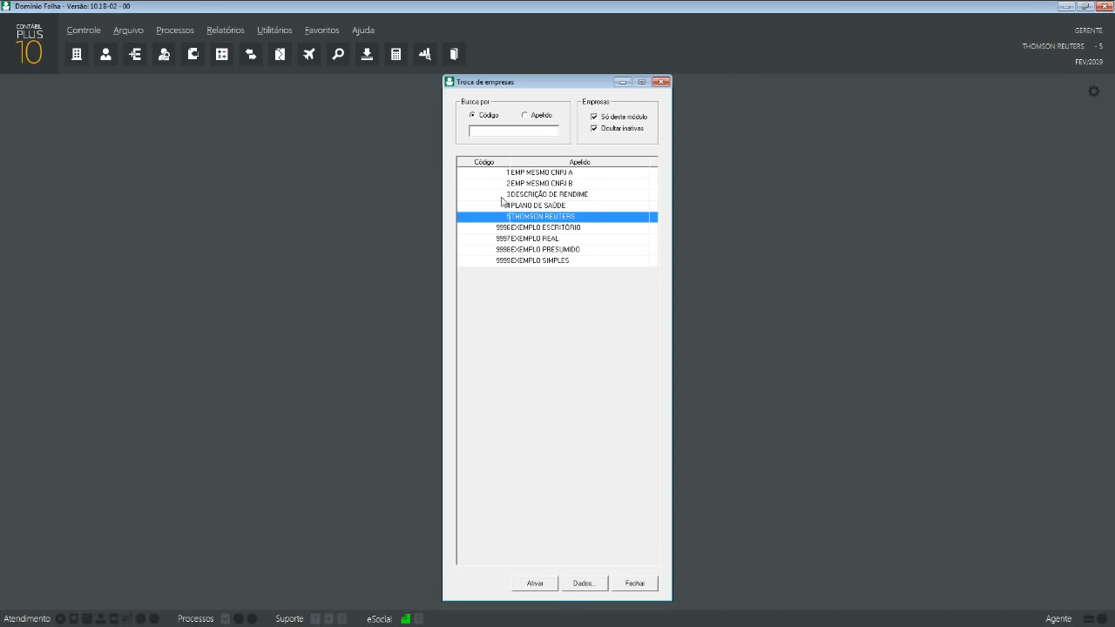
pyautogui.click(661, 82)
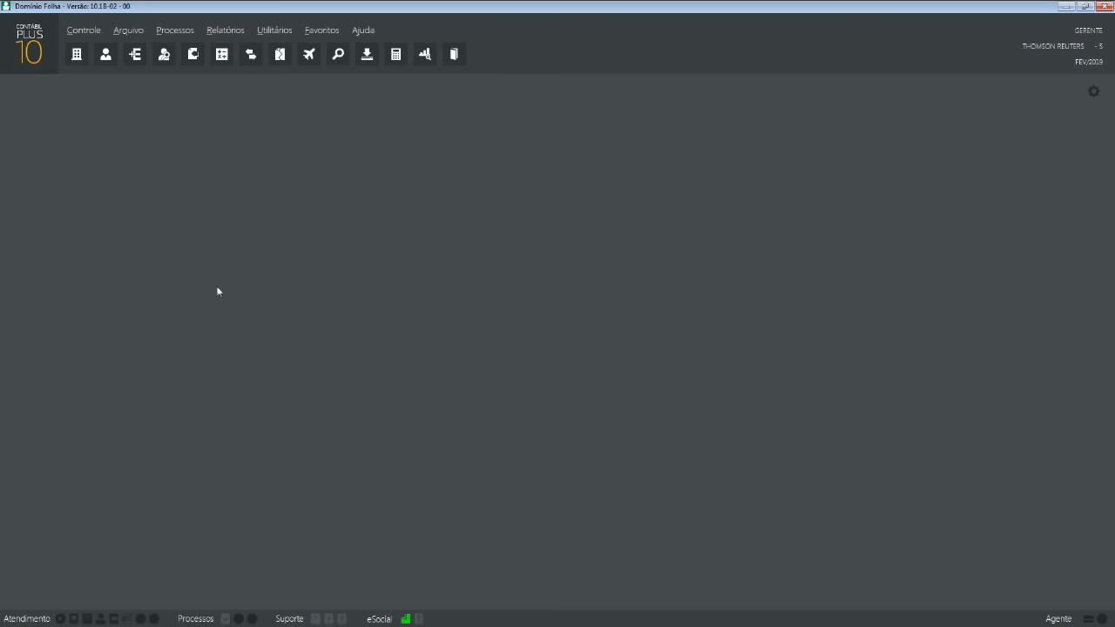
pyautogui.click(131, 31)
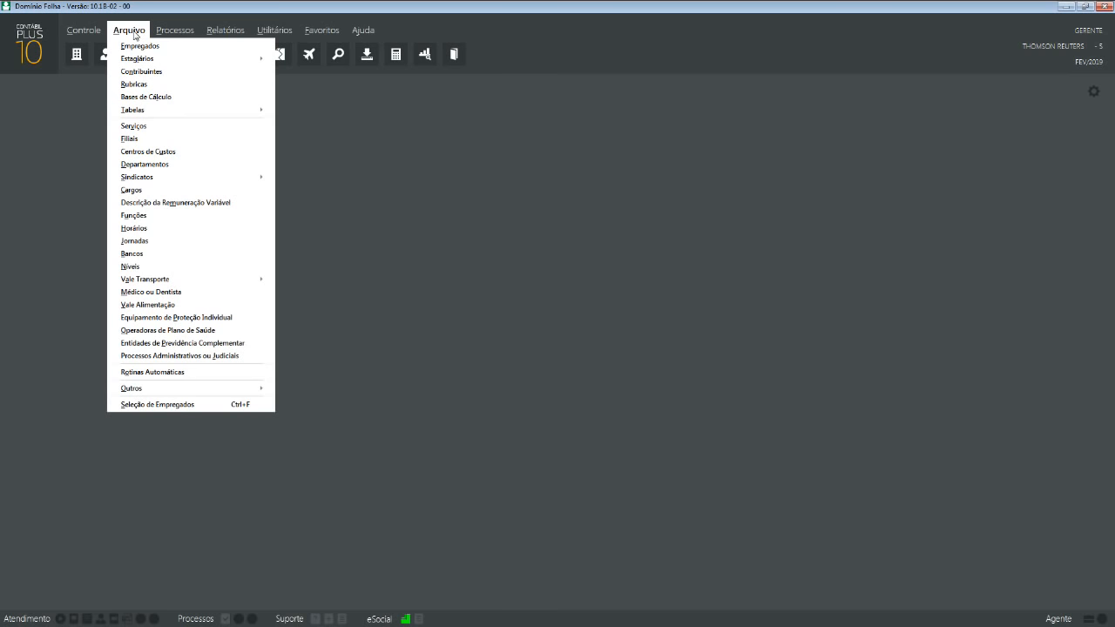
pyautogui.click(134, 35)
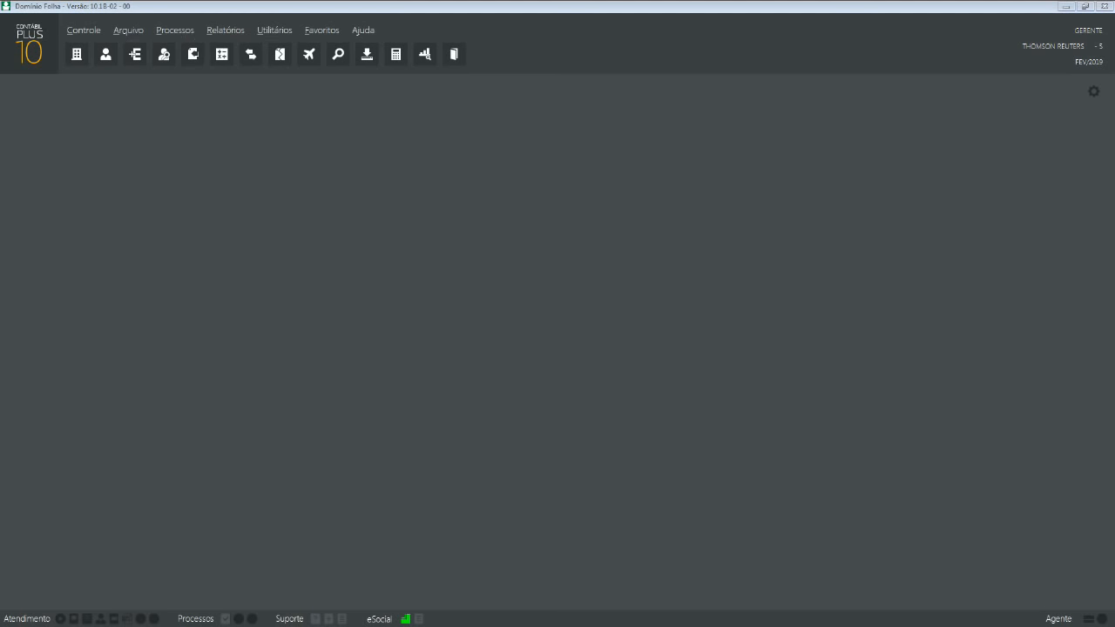
pyautogui.moveTo(0, 21); pyautogui.dragTo(289, 110)
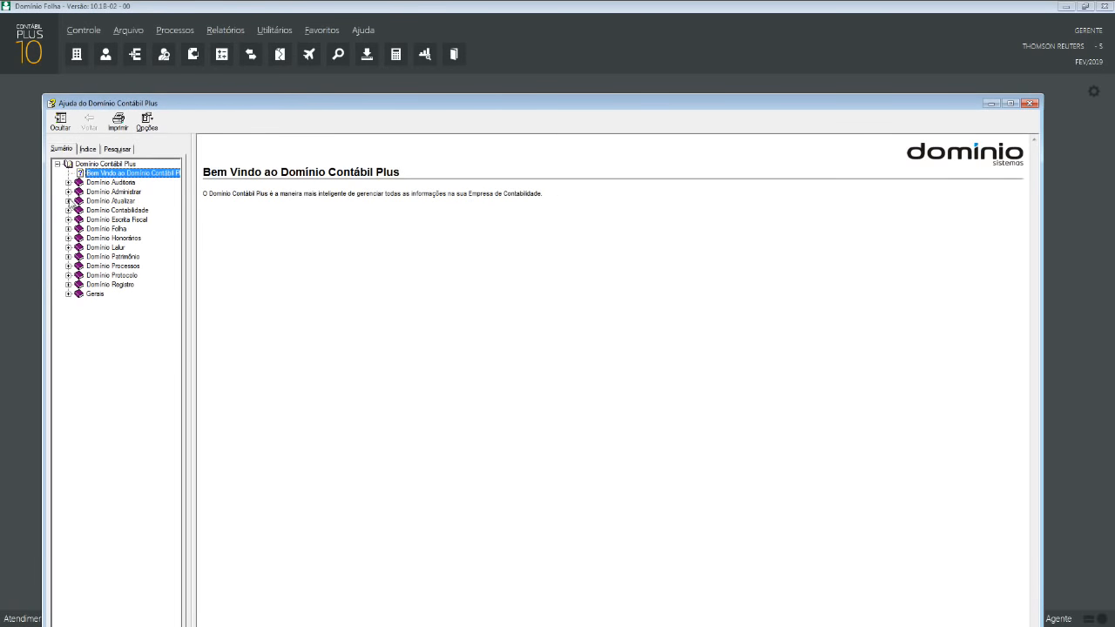
pyautogui.click(68, 229)
pyautogui.click(79, 257)
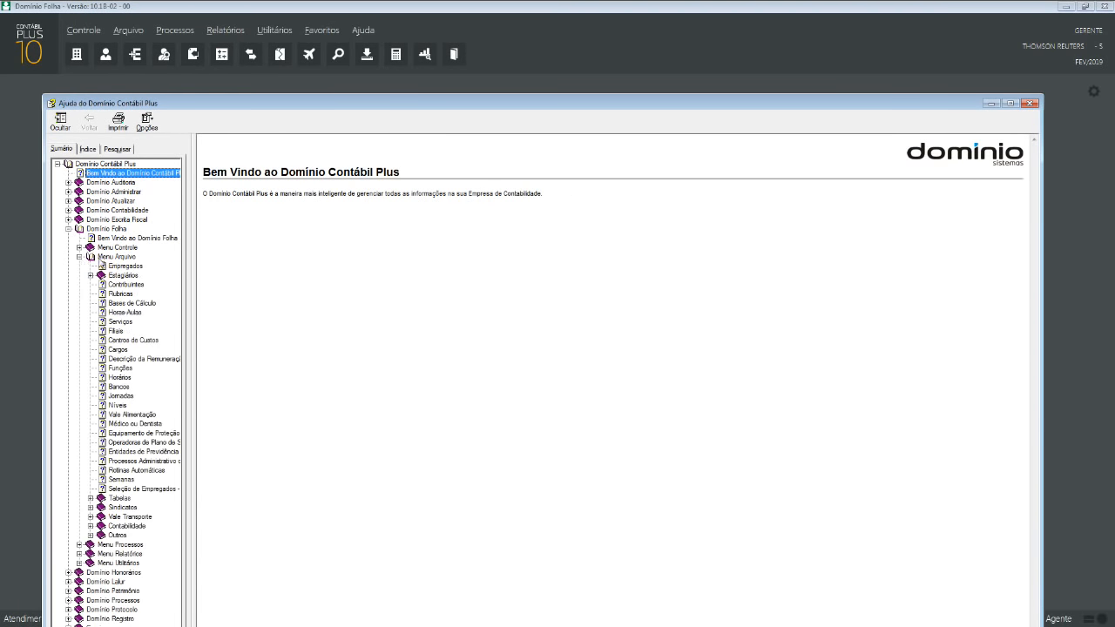
pyautogui.click(102, 259)
pyautogui.click(118, 266)
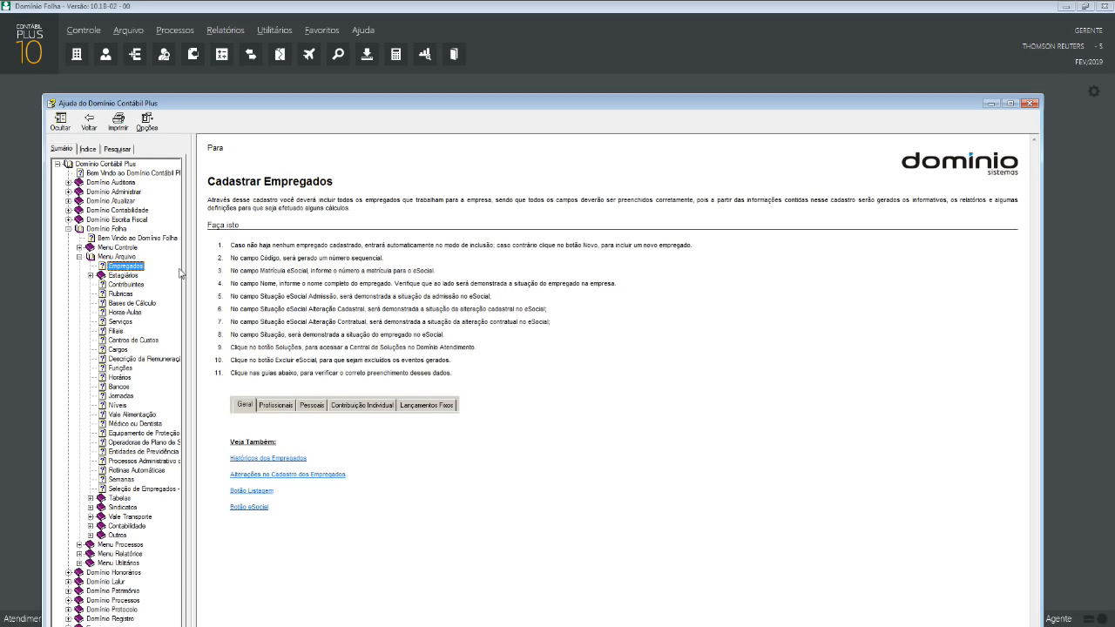
pyautogui.click(1024, 105)
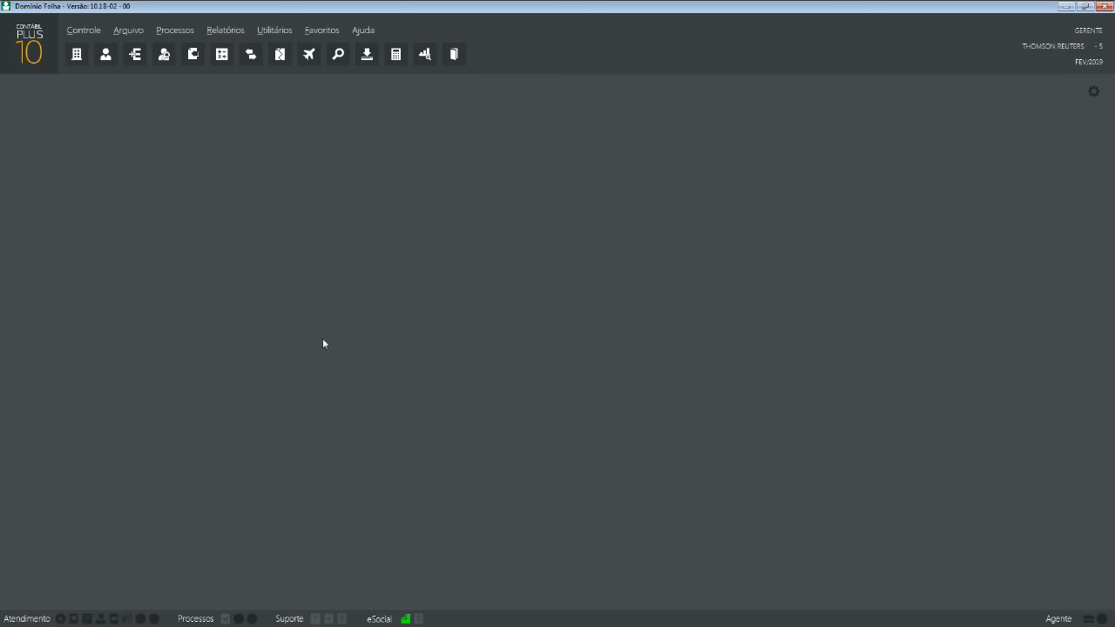
# - Open Arquivo > Empregados and acknowledge the notice that the register is empty
pyautogui.click(131, 31)
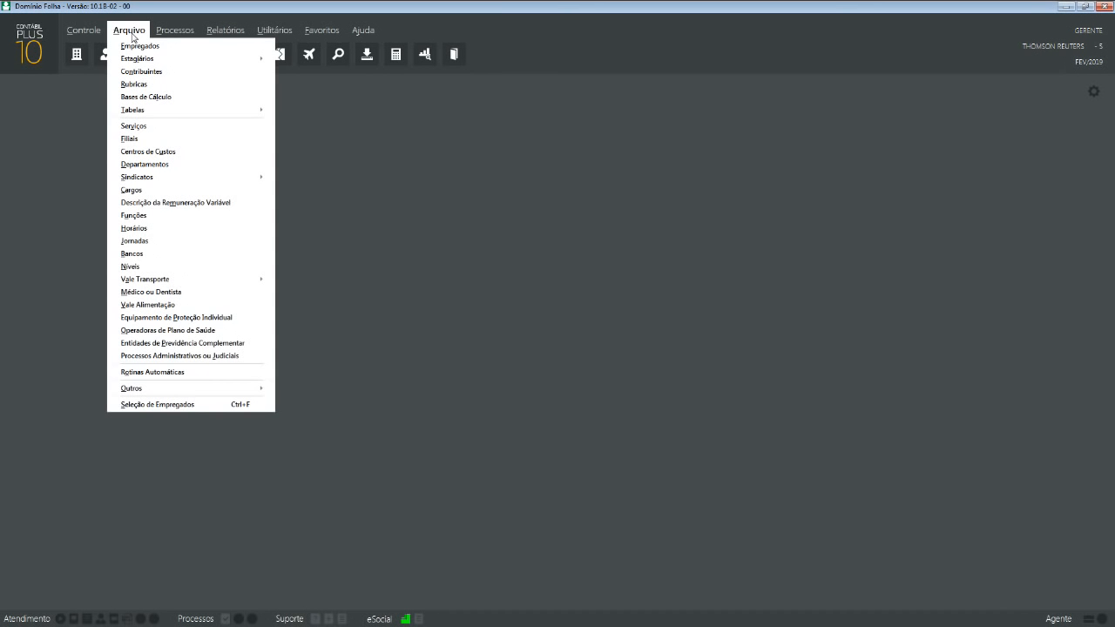
pyautogui.click(134, 49)
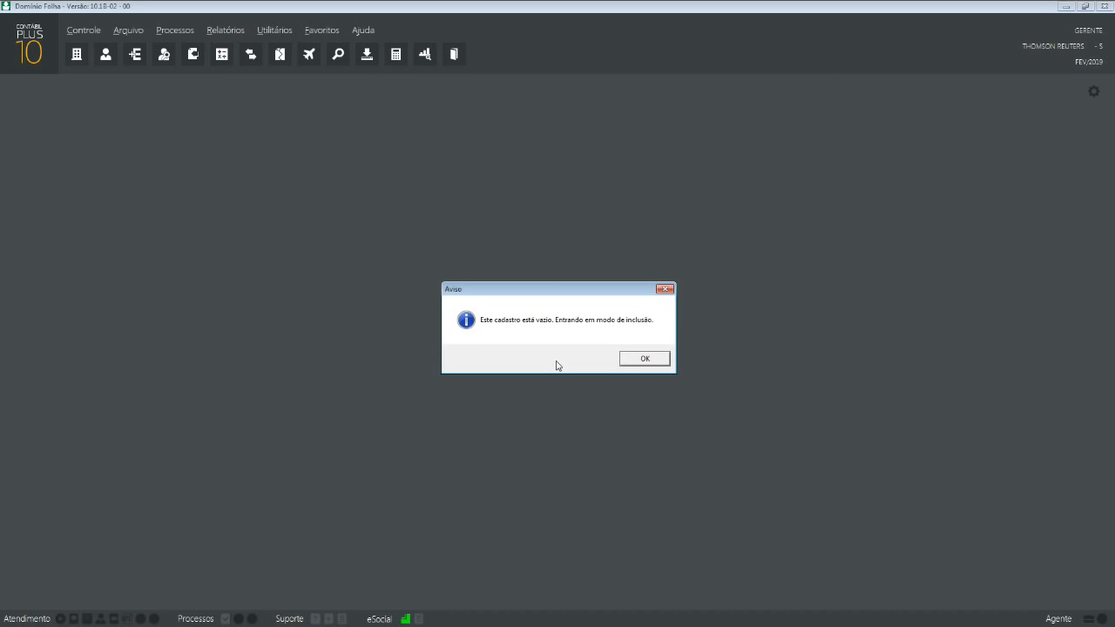
pyautogui.click(642, 358)
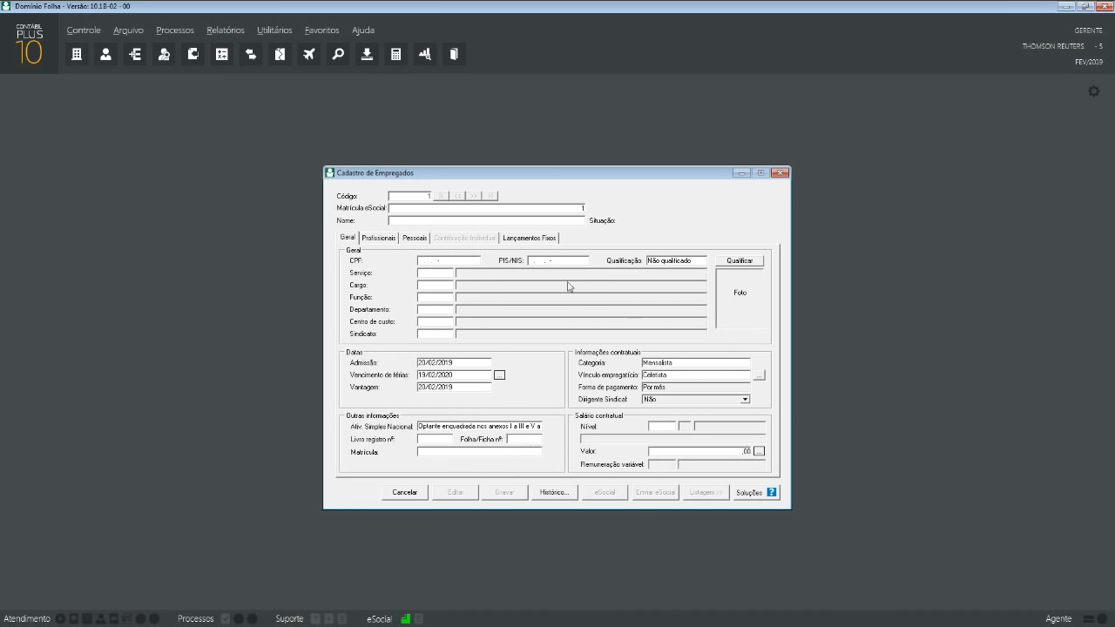
# - Accept the suggested Matrícula eSocial number for the new employee
pyautogui.click(137, 35)
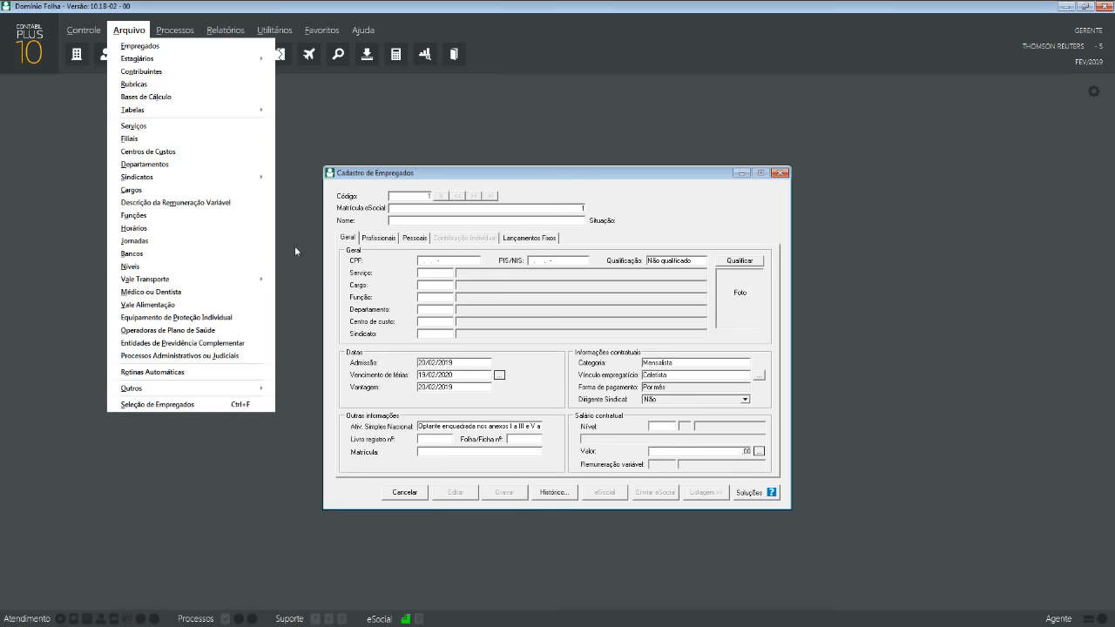
pyautogui.click(502, 178)
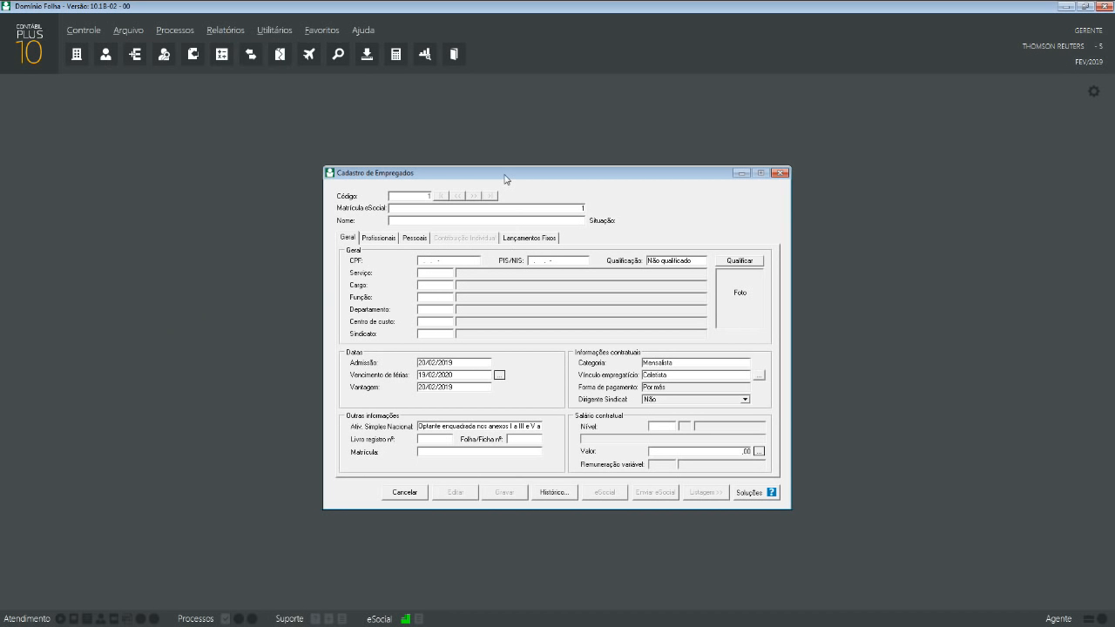
pyautogui.click(465, 209)
pyautogui.press('Return')
pyautogui.press('Return')
# - Enter the employee's full name in Nome and their CPF number
pyautogui.press('Tab')
pyautogui.press('Tab')
pyautogui.press('Tab')
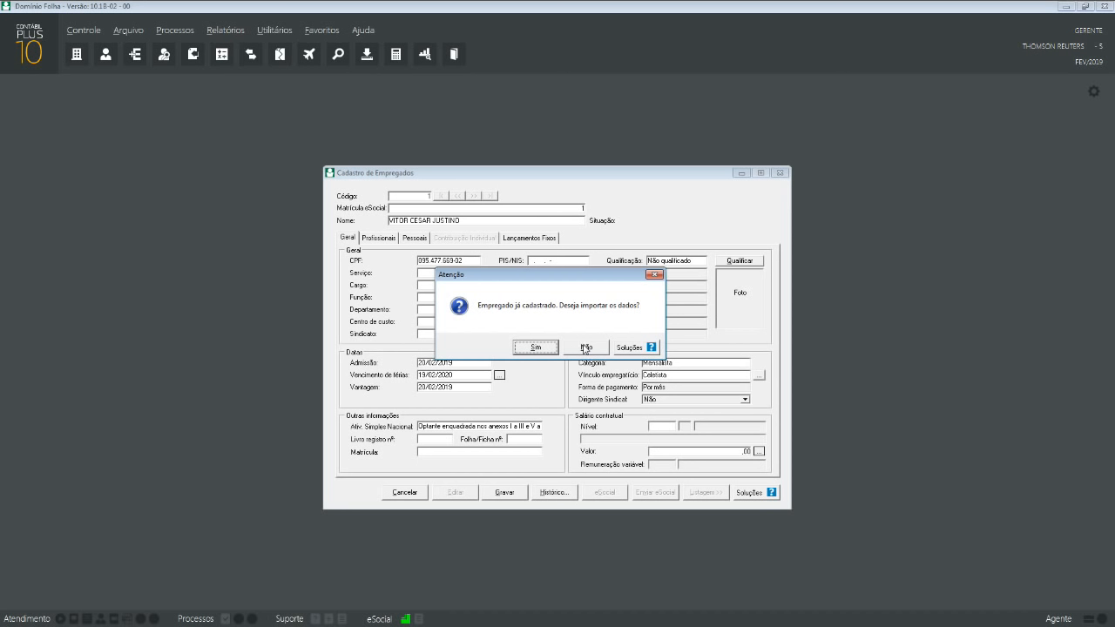
# - Answer Não to importing the already-registered employee's data
pyautogui.click(583, 348)
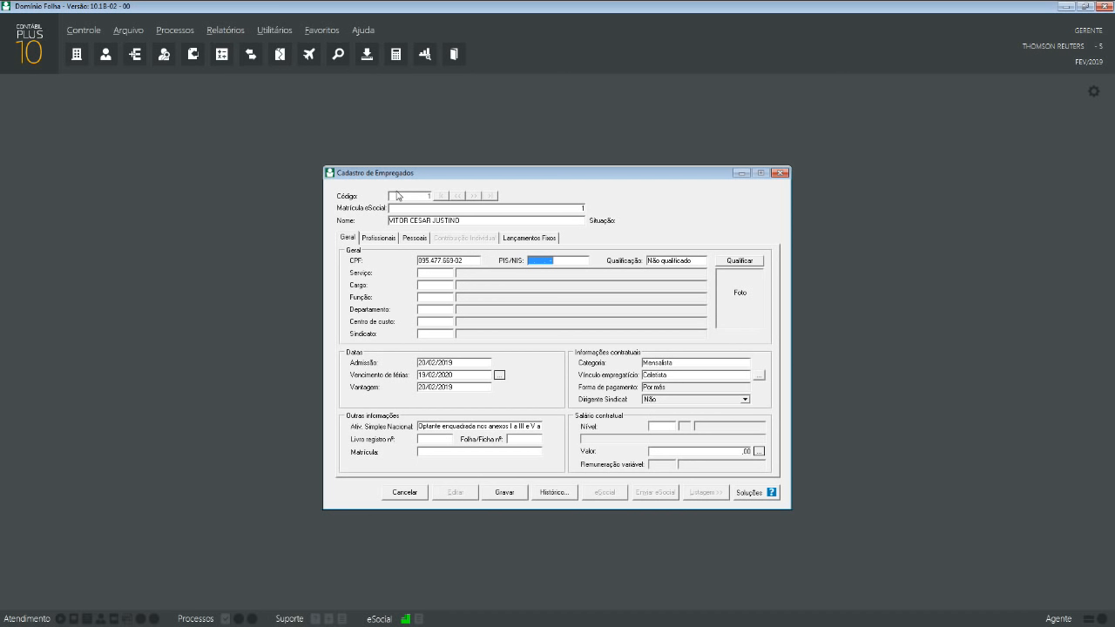
# - Enter the employee's PIS/NIS number after the CPF field
pyautogui.click(410, 222)
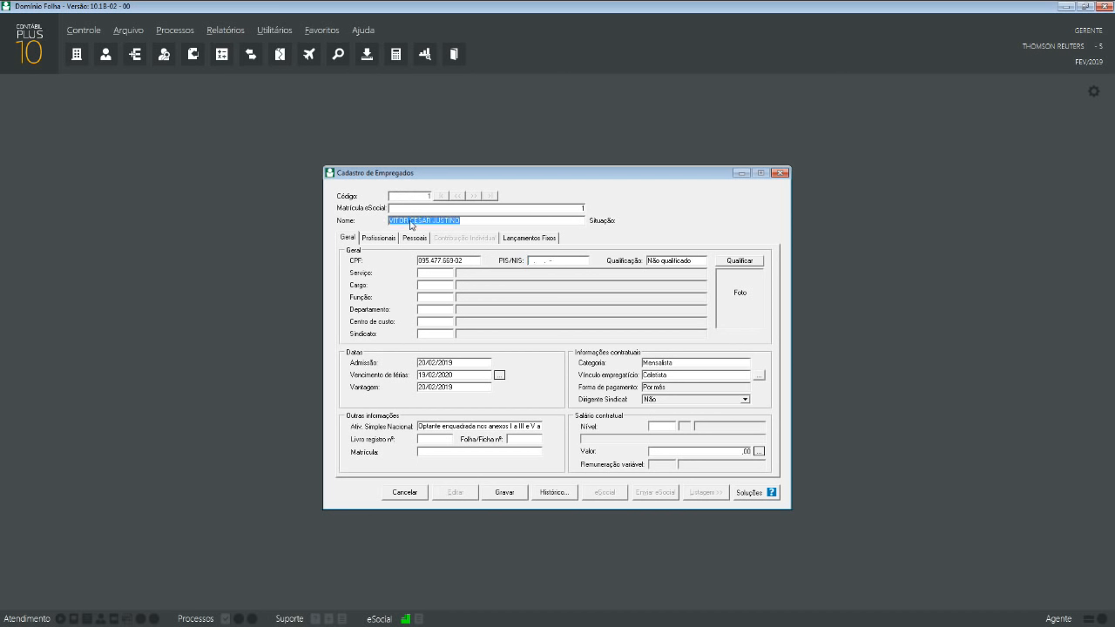
pyautogui.click(411, 224)
pyautogui.click(428, 260)
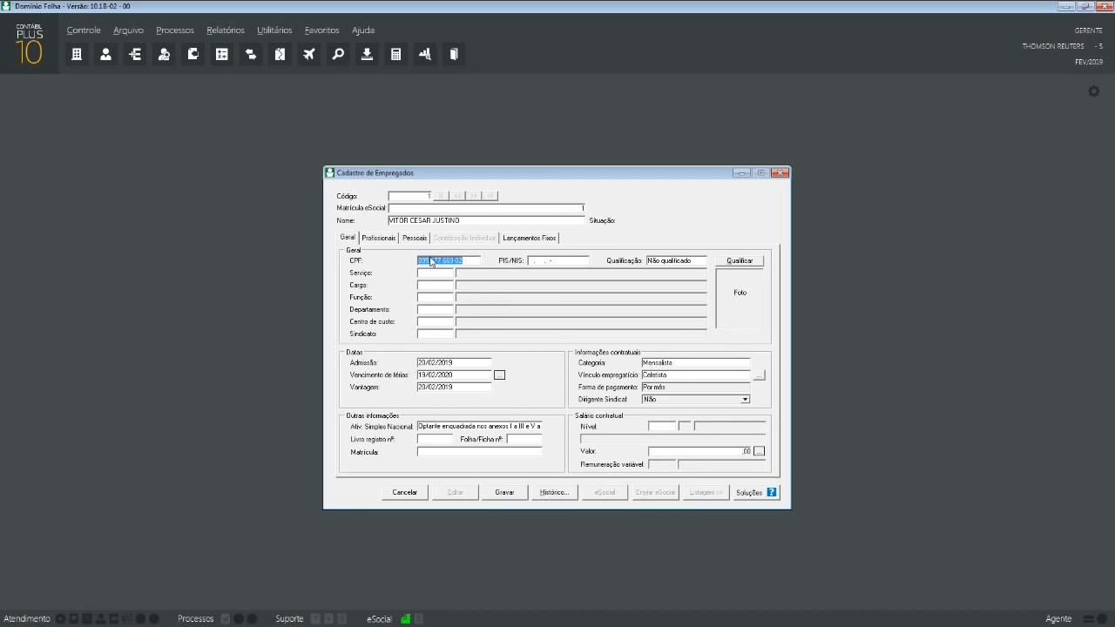
pyautogui.press('Tab')
# - Keep Qualificação as Não qualificado and start the cadastral qualification check
pyautogui.press('Tab')
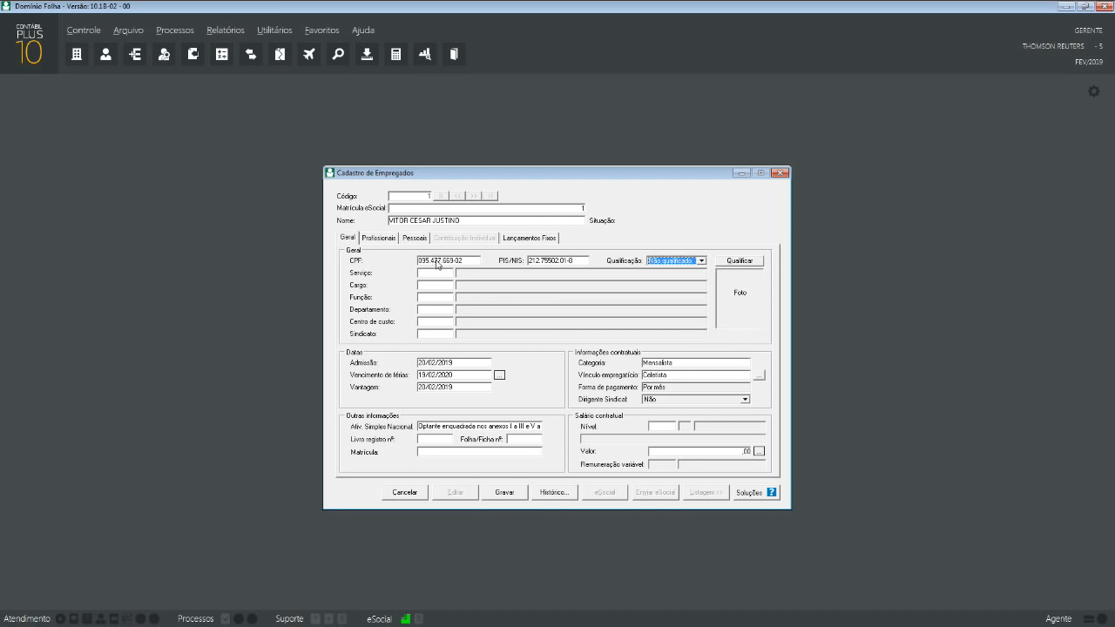
pyautogui.click(701, 261)
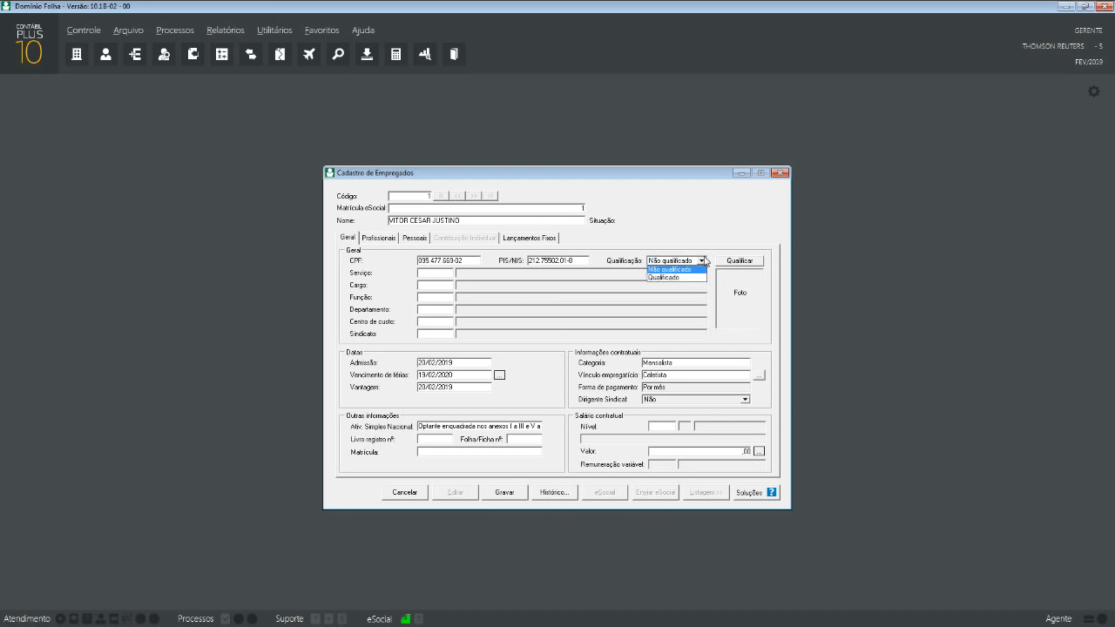
pyautogui.click(705, 260)
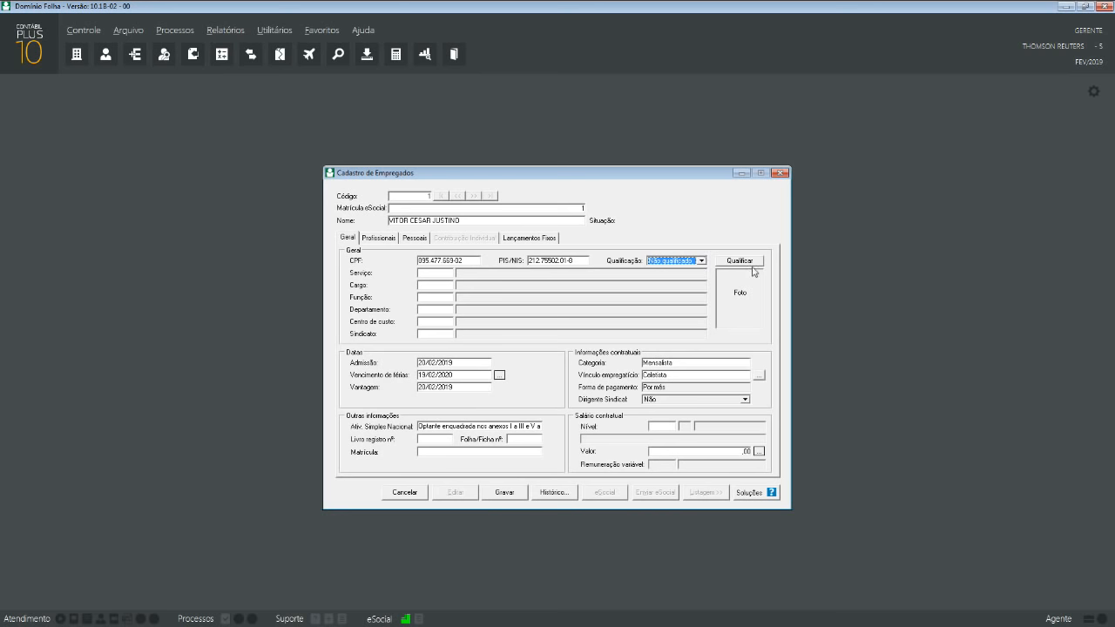
pyautogui.click(748, 263)
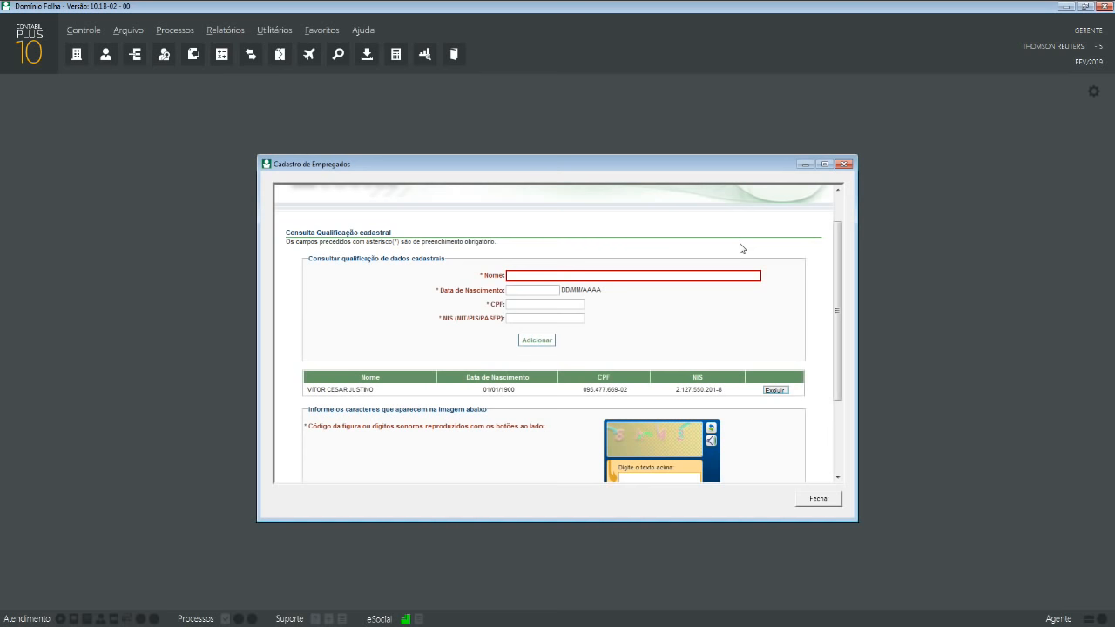
# - Enter the employee's name in the lookup, focus the captcha, then close the Consulta Qualificação window
pyautogui.click(574, 274)
pyautogui.write('vitor')
pyautogui.click(479, 387)
pyautogui.scroll(-2, 535, 384)
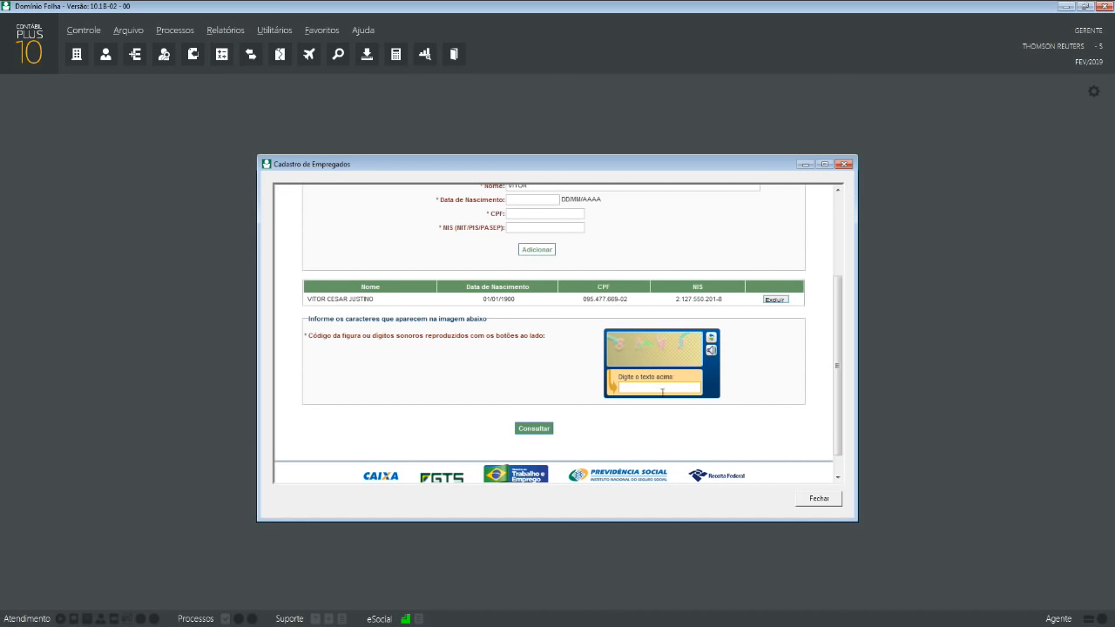
pyautogui.click(662, 392)
pyautogui.scroll(1, 655, 388)
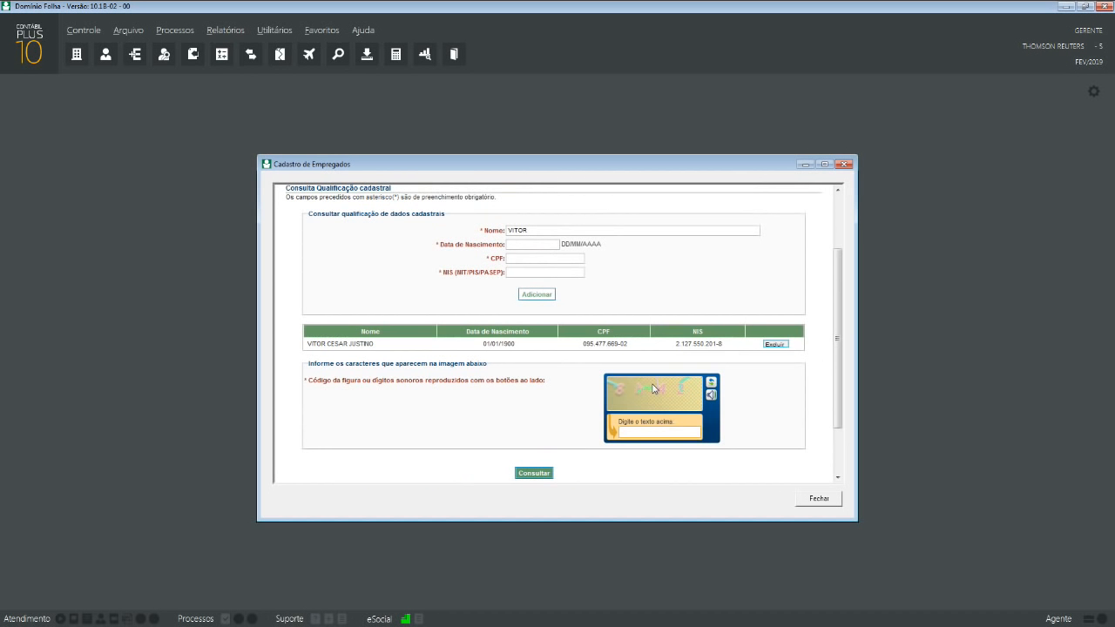
pyautogui.scroll(-1, 652, 388)
pyautogui.scroll(1, 652, 388)
pyautogui.scroll(2, 653, 388)
pyautogui.scroll(-3, 658, 388)
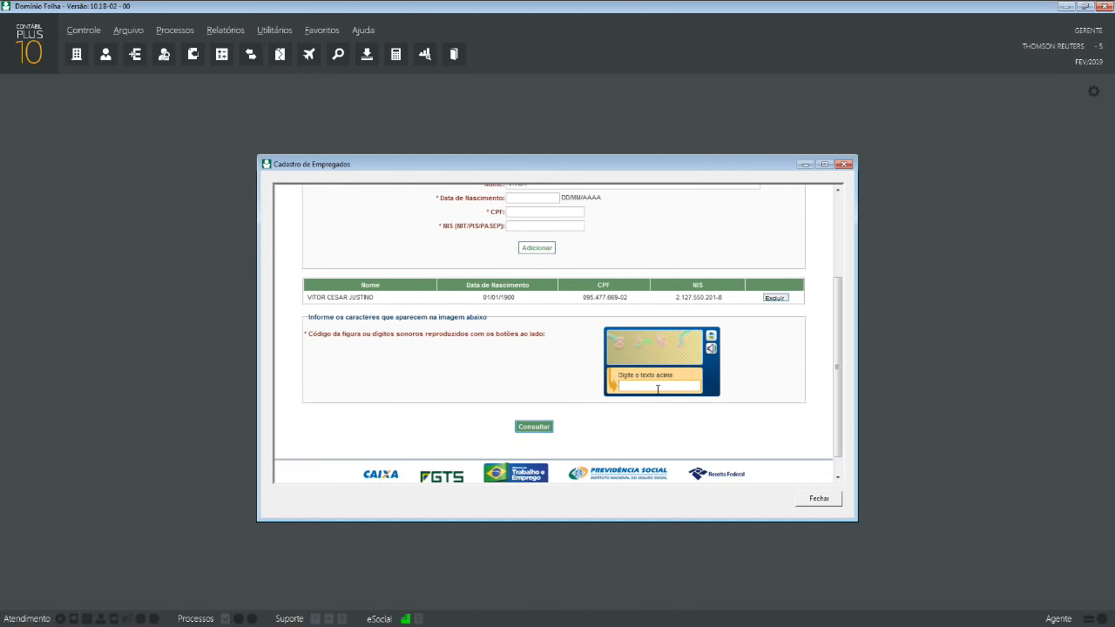
pyautogui.click(843, 164)
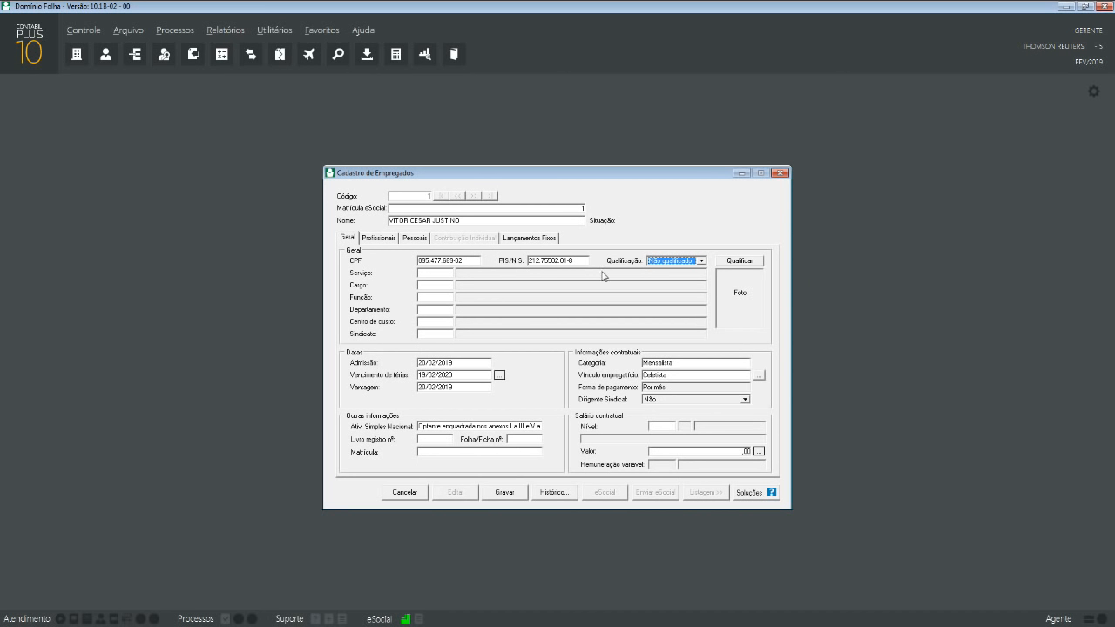
# - Pick THOMSON REUTERS SERVICOS ECONOMICOS LTDA from the F2 Serviço lookup, declining to alter its registration
pyautogui.click(445, 274)
pyautogui.moveTo(520, 174); pyautogui.dragTo(264, 159)
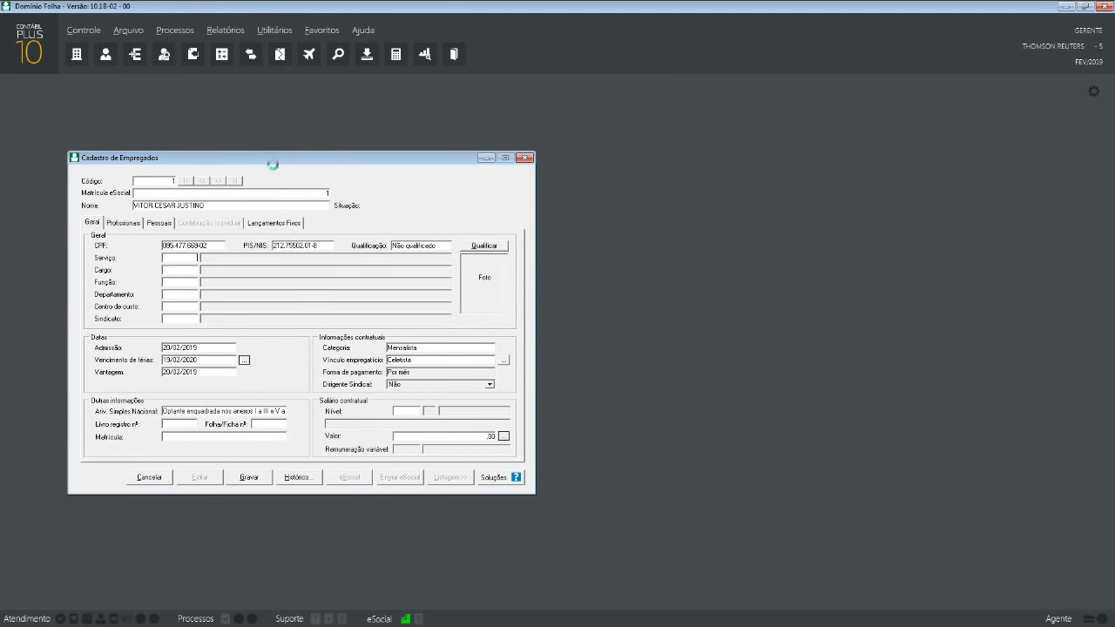
pyautogui.press('F2')
pyautogui.moveTo(959, 244); pyautogui.dragTo(307, 262)
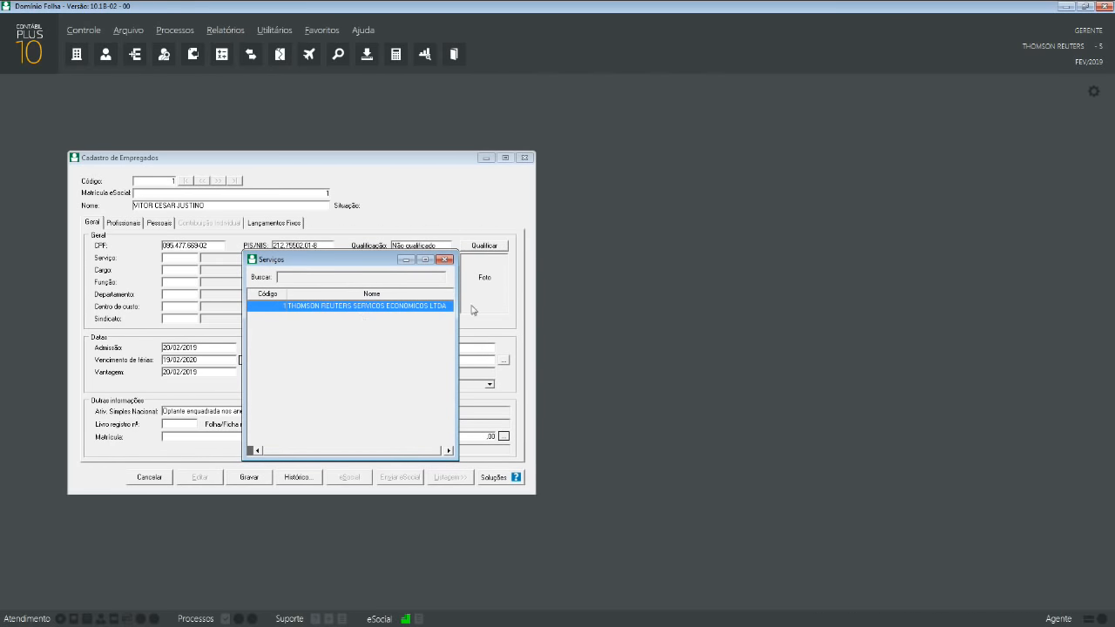
pyautogui.moveTo(458, 311); pyautogui.dragTo(496, 307)
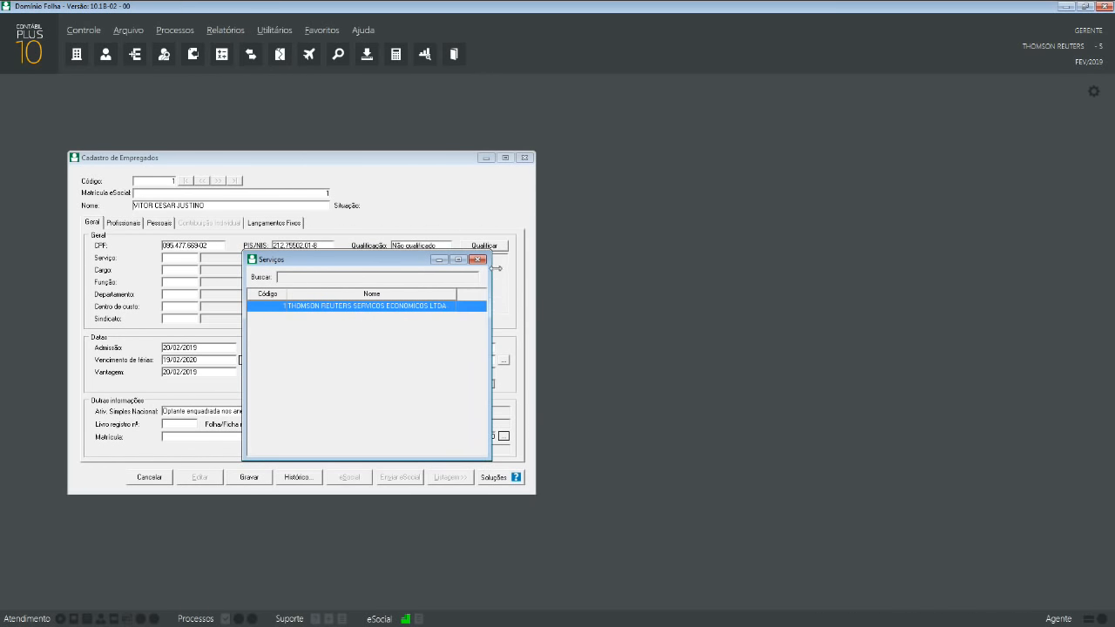
pyautogui.doubleClick(379, 307)
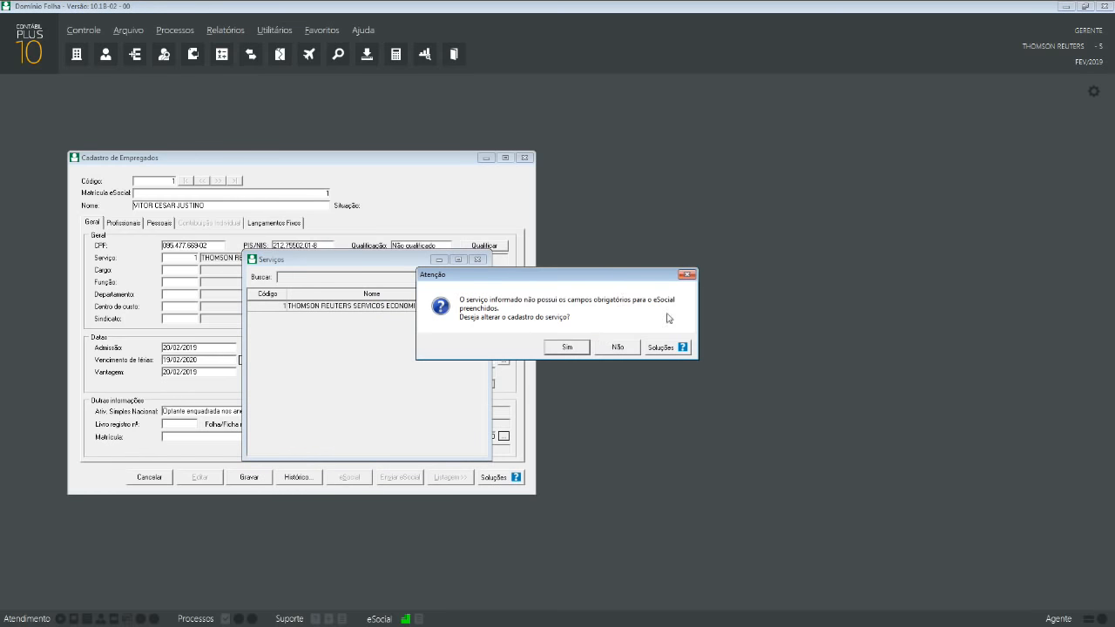
pyautogui.click(623, 347)
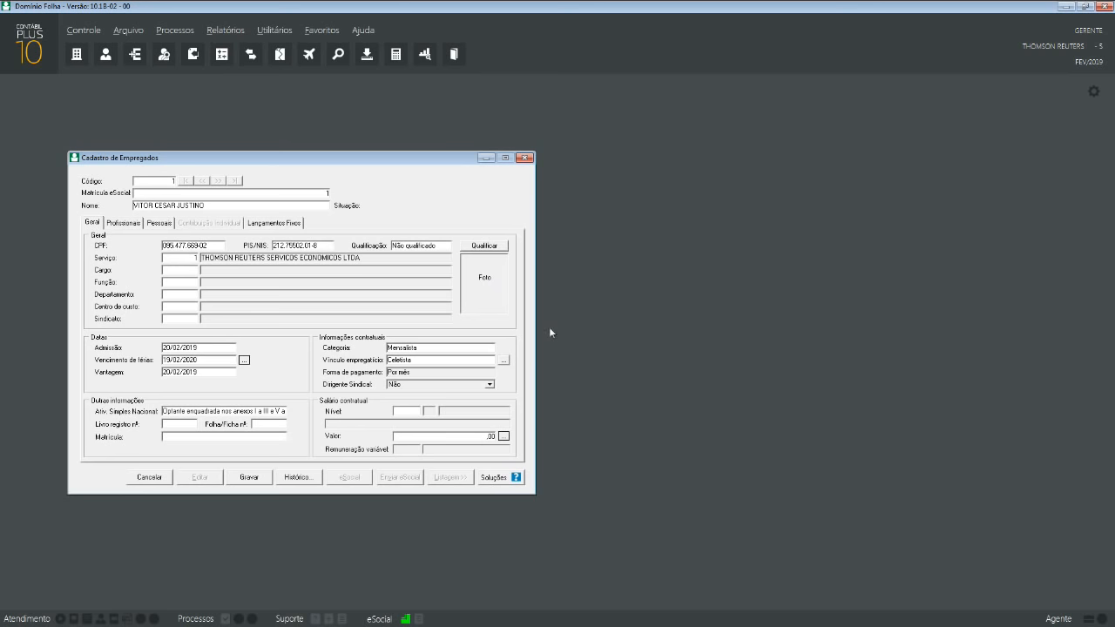
# - Open Arquivo > Serviços beside the employee form, showing the THOMSON REUTERS record (Vigência 07/1977)
pyautogui.click(131, 35)
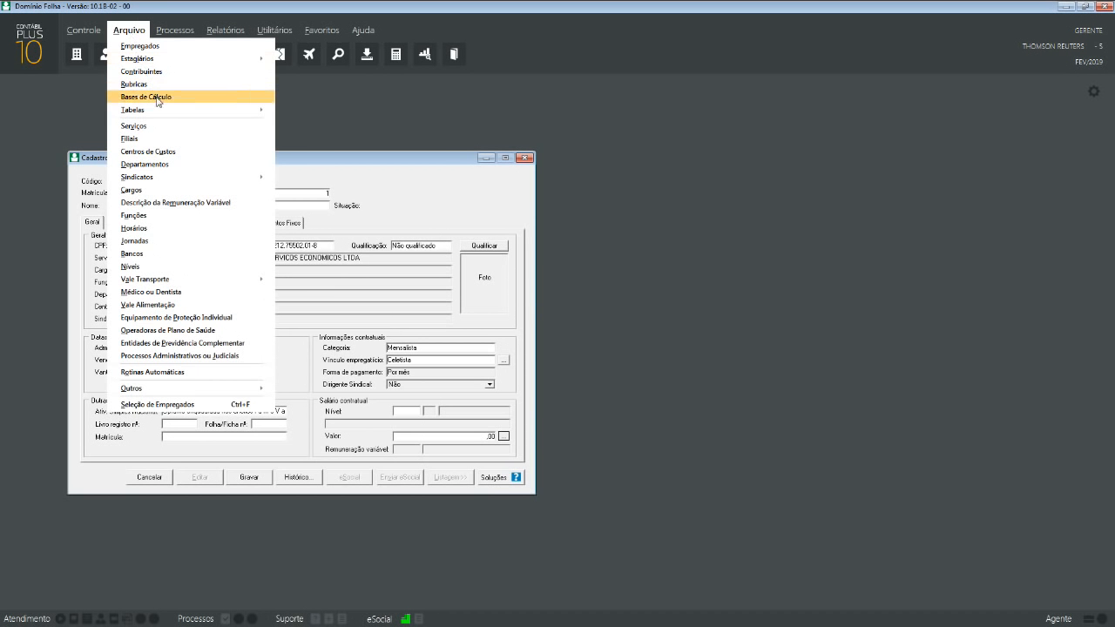
pyautogui.click(144, 126)
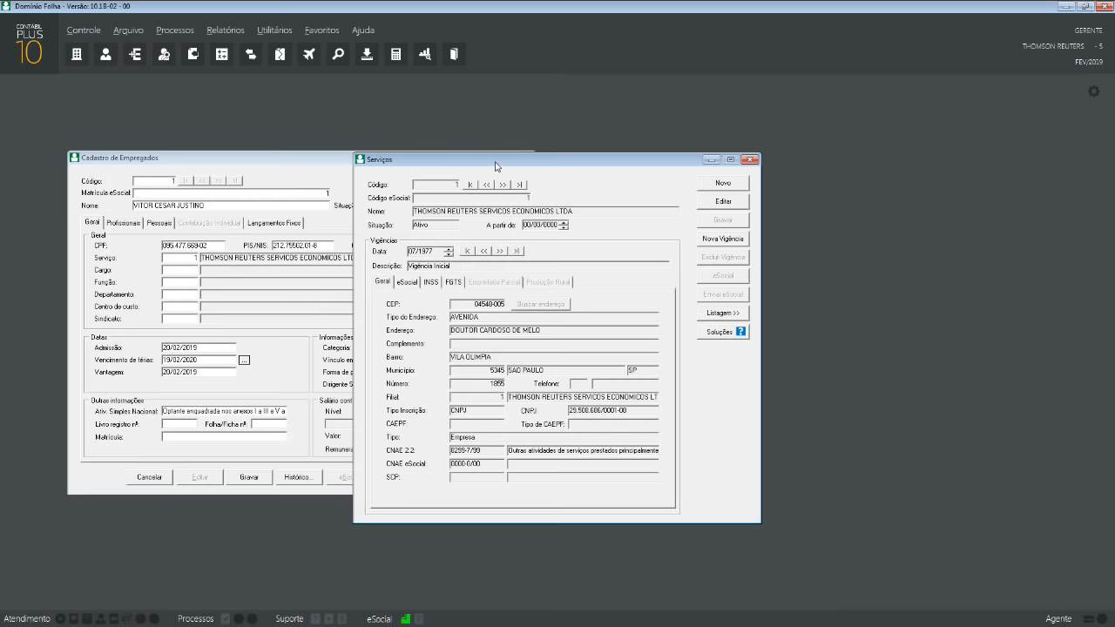
pyautogui.moveTo(433, 165); pyautogui.dragTo(678, 163)
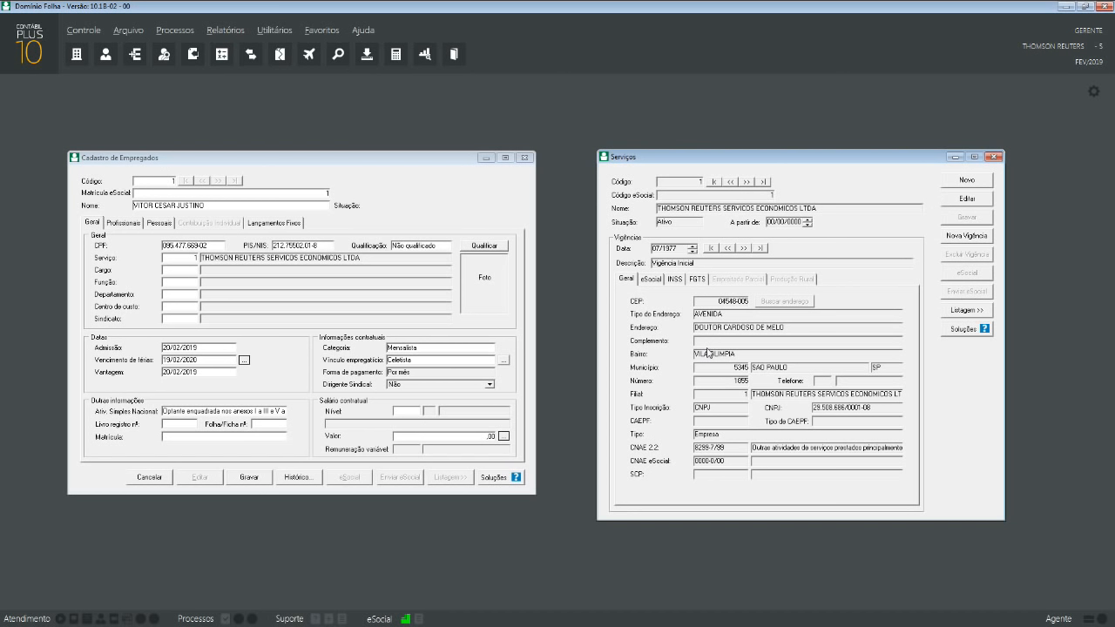
pyautogui.click(962, 182)
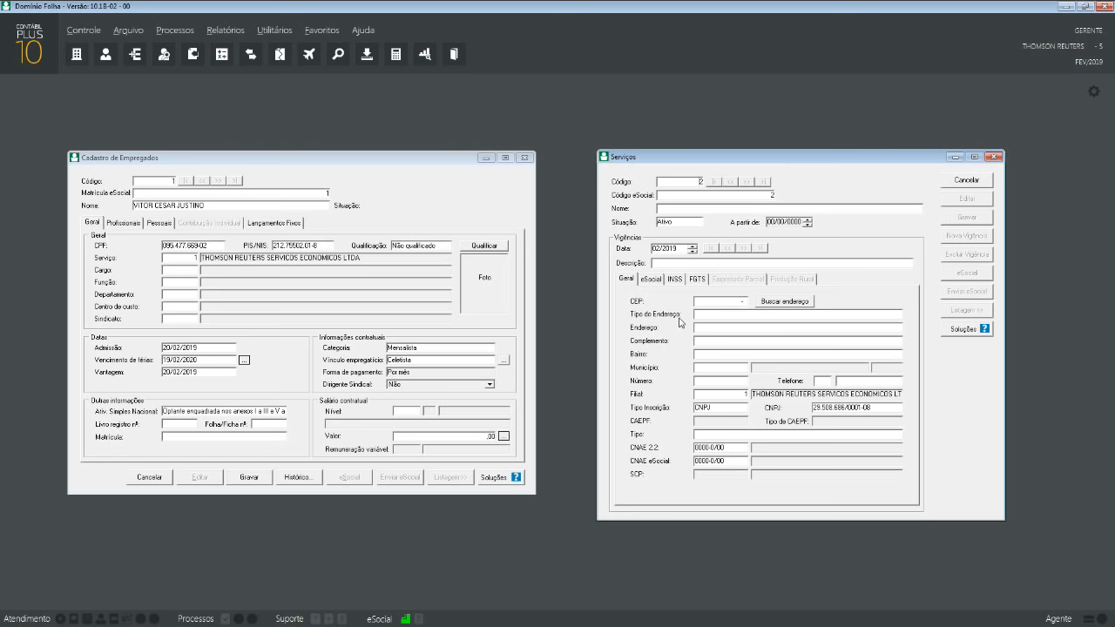
pyautogui.click(978, 181)
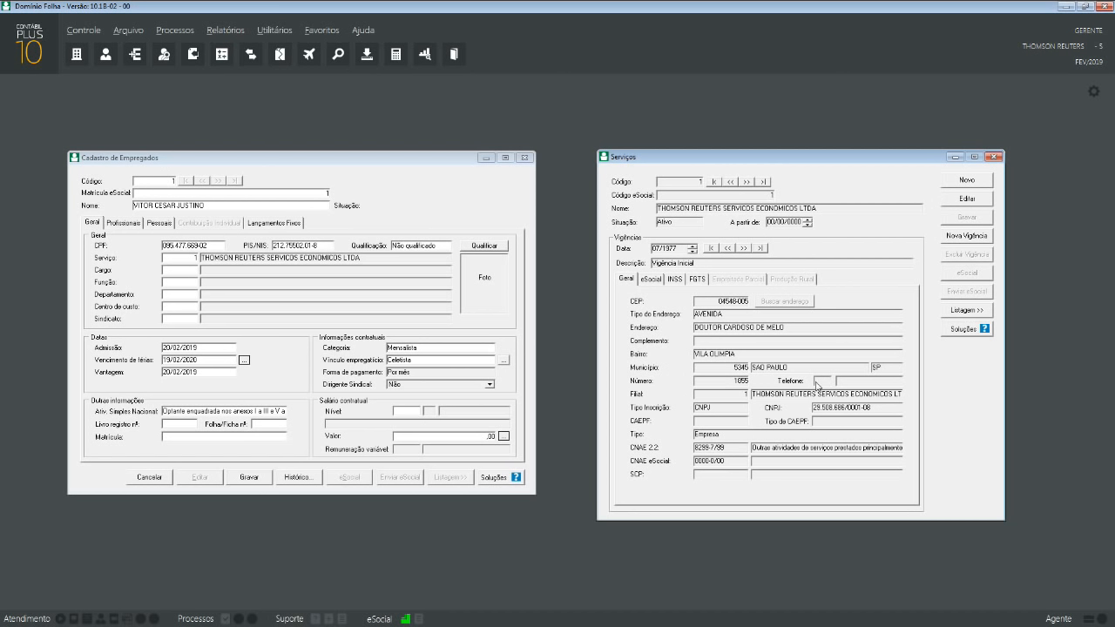
# - Edit the THOMSON REUTERS service and change its CNAE eSocial code to 8299-7/99
pyautogui.click(711, 370)
pyautogui.click(716, 461)
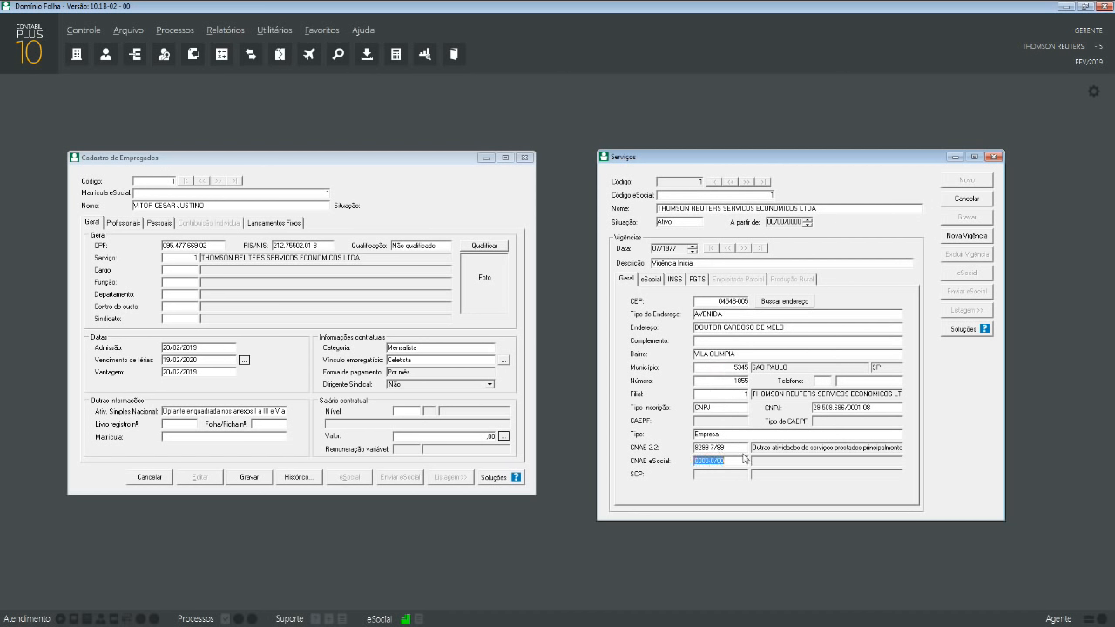
pyautogui.write('8299-7/99')
pyautogui.hotkey('shift', 'Tab')
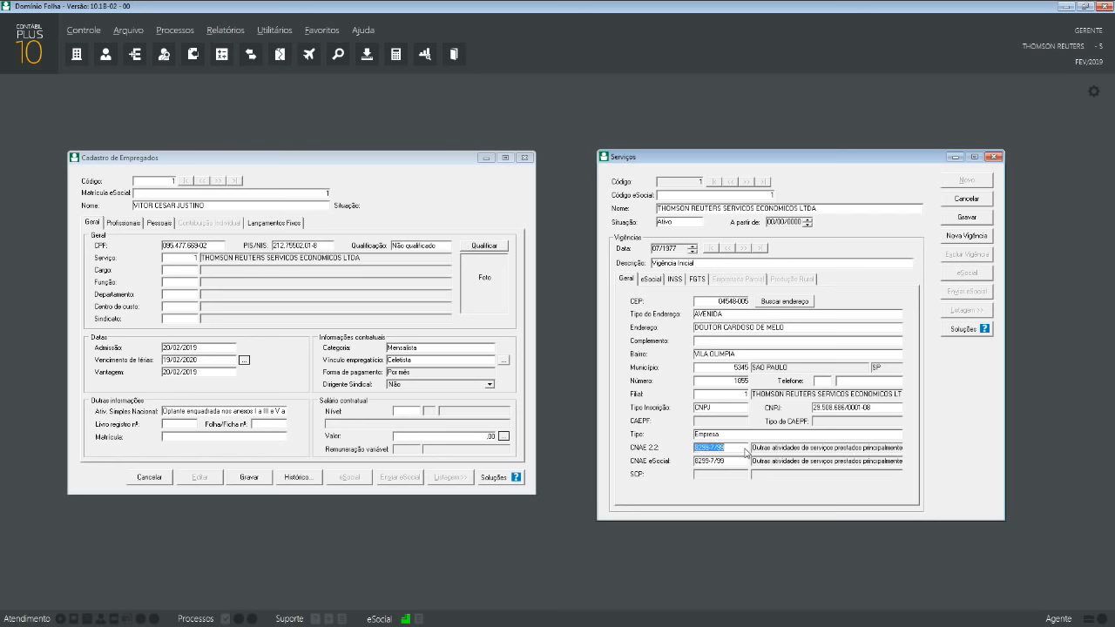
pyautogui.click(653, 280)
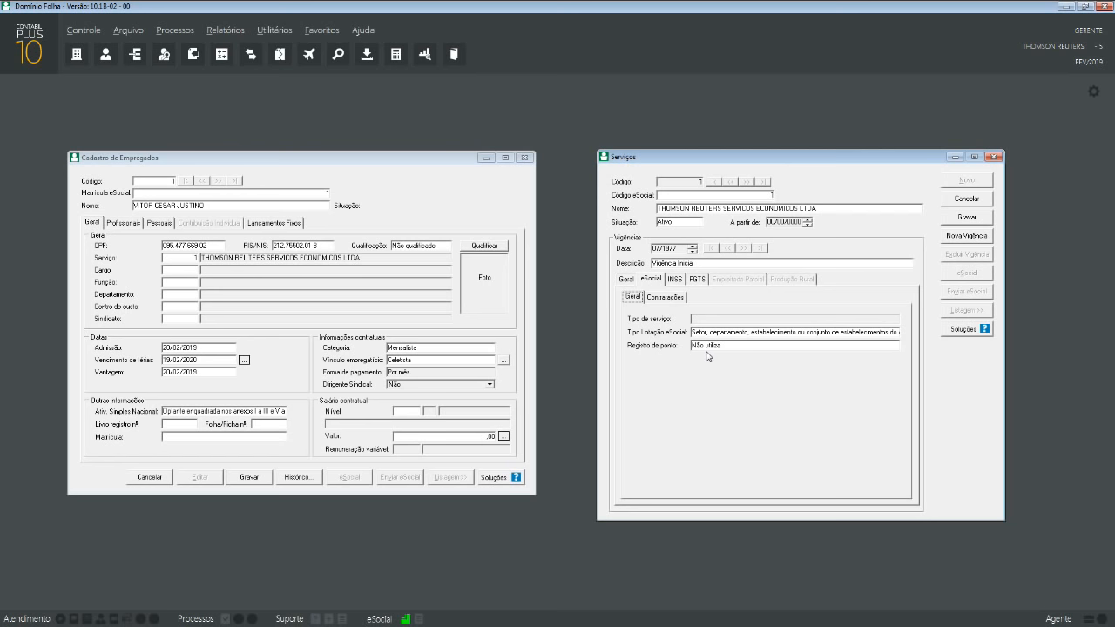
# - Keep the first Tipo Lotação eSocial option, check Contratações, then view INSS fields (SEFIP 115, GPS 2100)
pyautogui.click(740, 333)
pyautogui.click(740, 331)
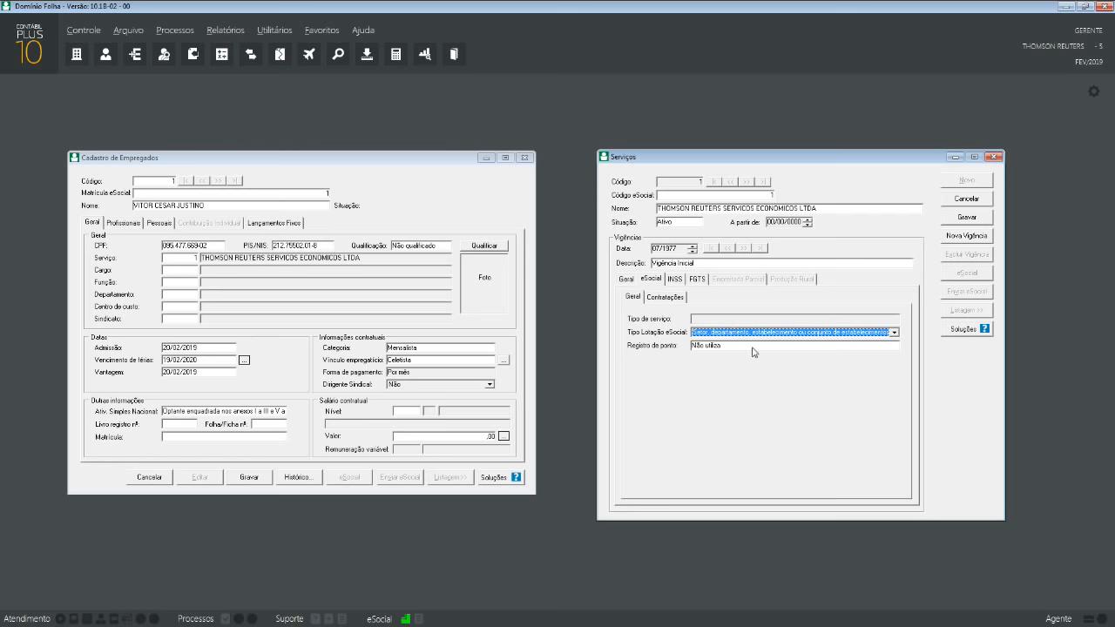
pyautogui.click(681, 297)
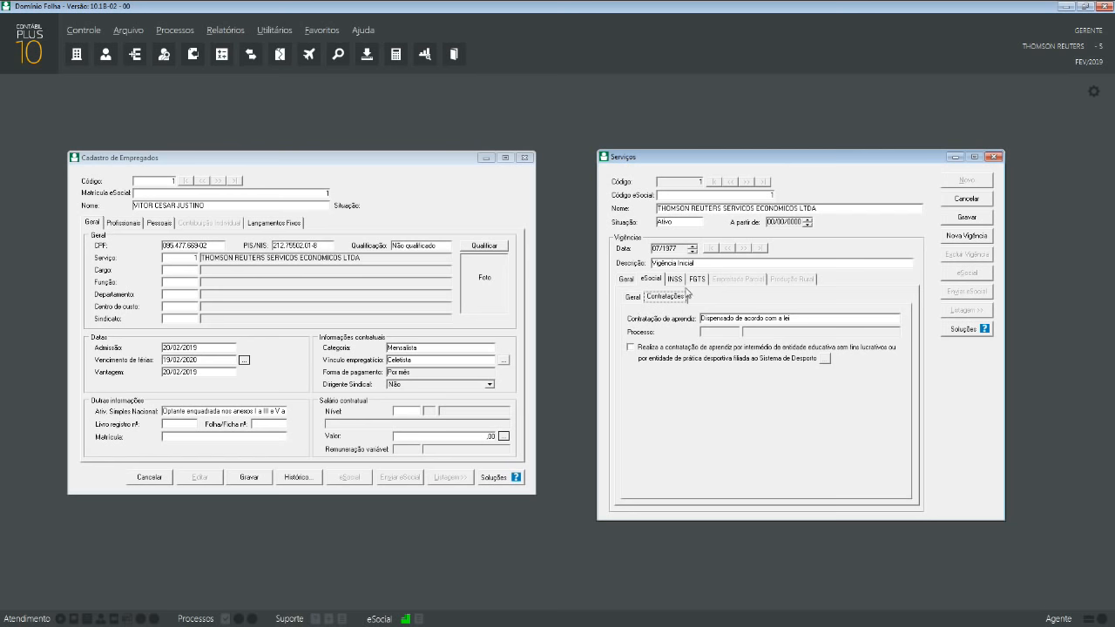
pyautogui.click(676, 279)
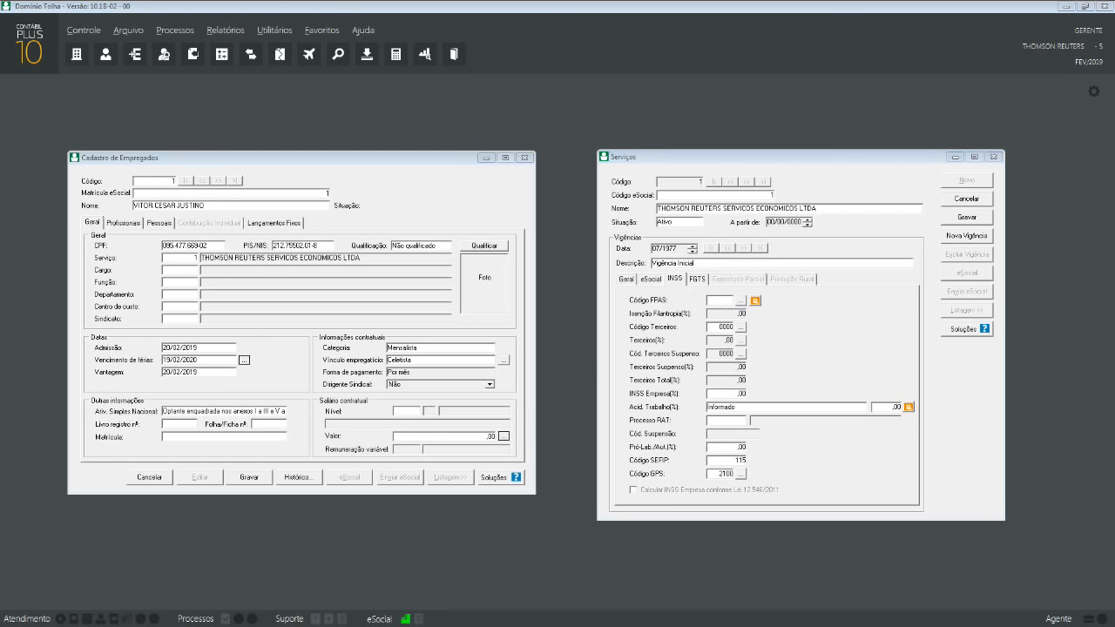
# - Pick FPAS code 507 for the service and bring the third-party contribution list into view
pyautogui.moveTo(0, 48); pyautogui.dragTo(499, 82)
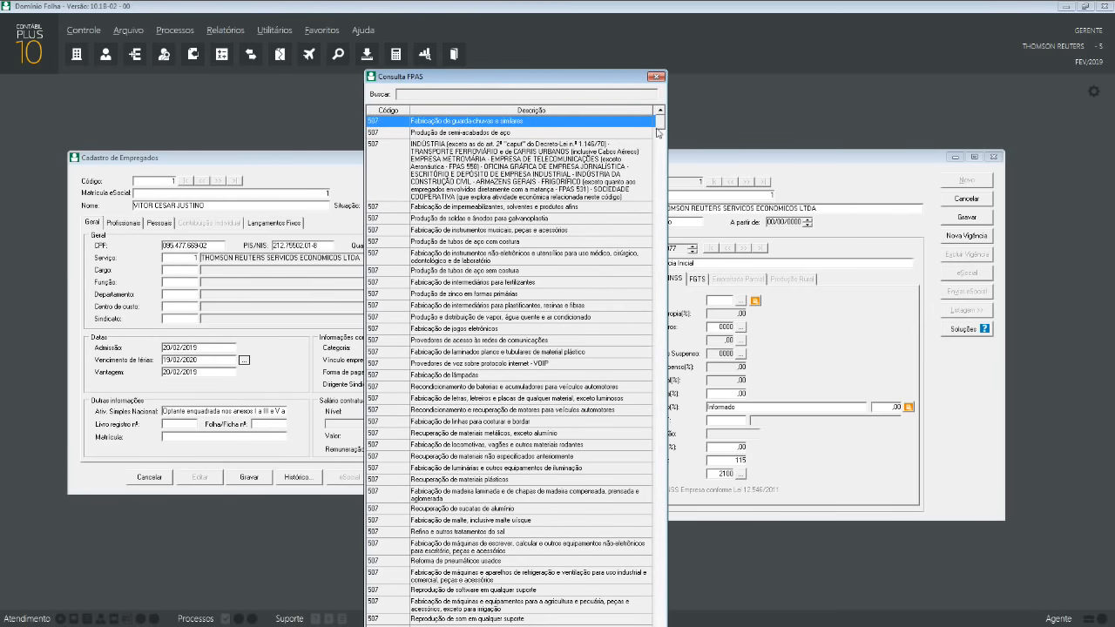
pyautogui.moveTo(662, 125)
pyautogui.mouseDown()
pyautogui.moveTo(665, 139)
pyautogui.moveTo(665, 122)
pyautogui.mouseUp()
pyautogui.doubleClick(461, 124)
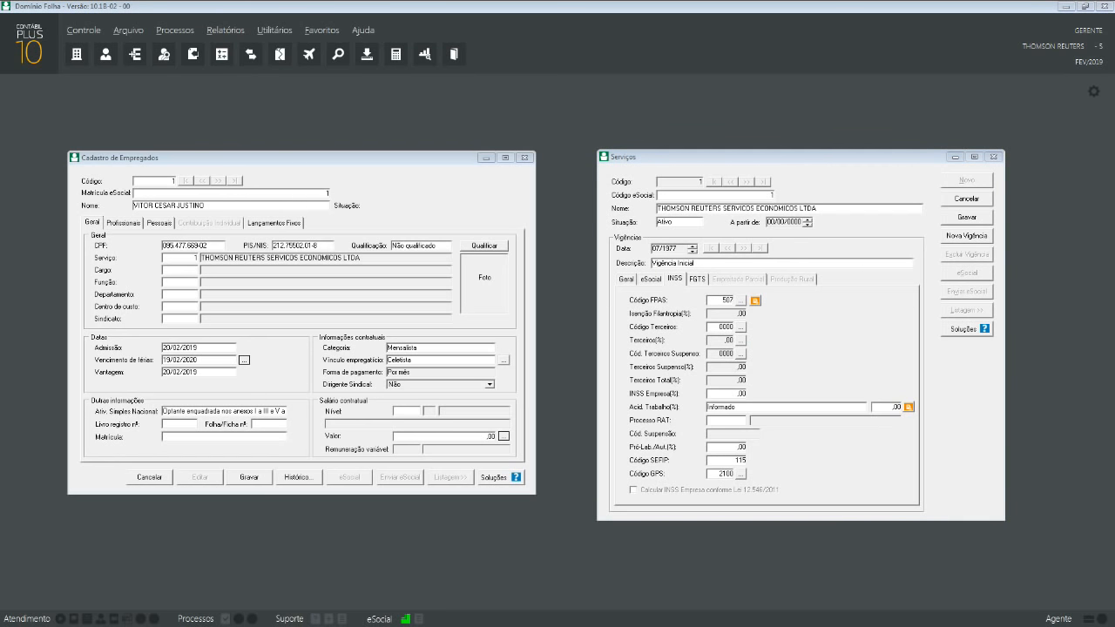
pyautogui.moveTo(0, 23); pyautogui.dragTo(384, 46)
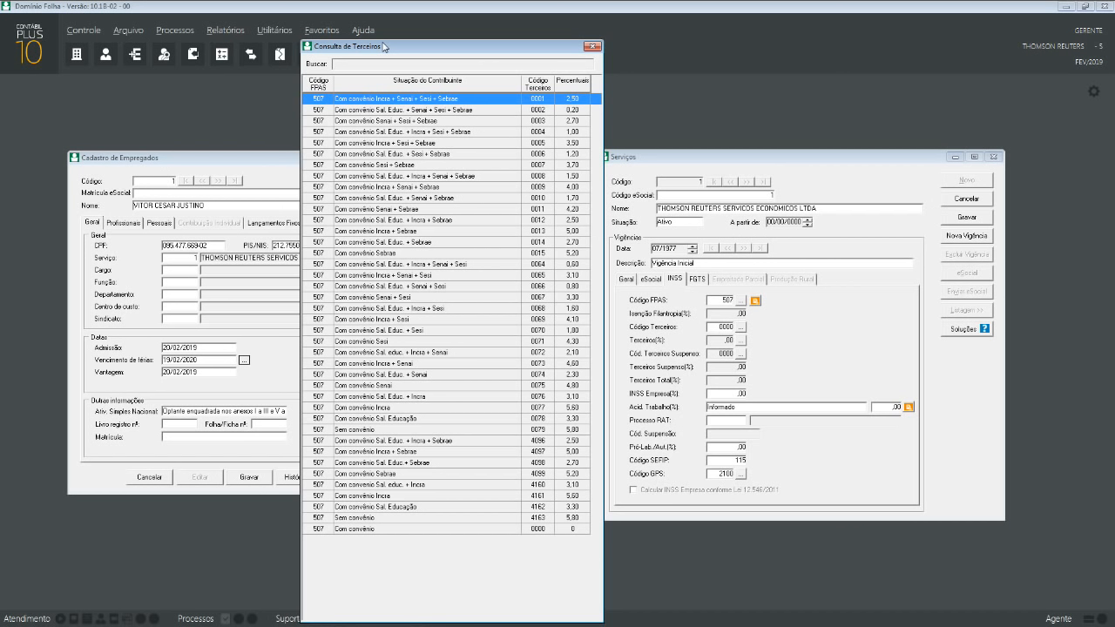
# - Apply third-party code 4163 Sem convênio (5,80%) to the service
pyautogui.click(427, 519)
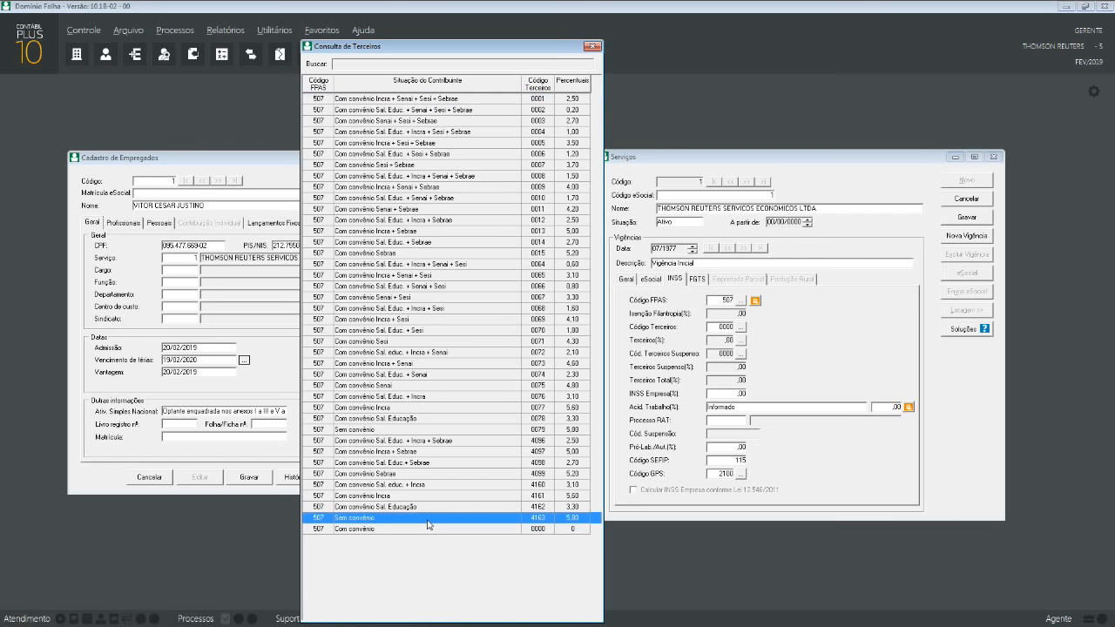
pyautogui.doubleClick(427, 517)
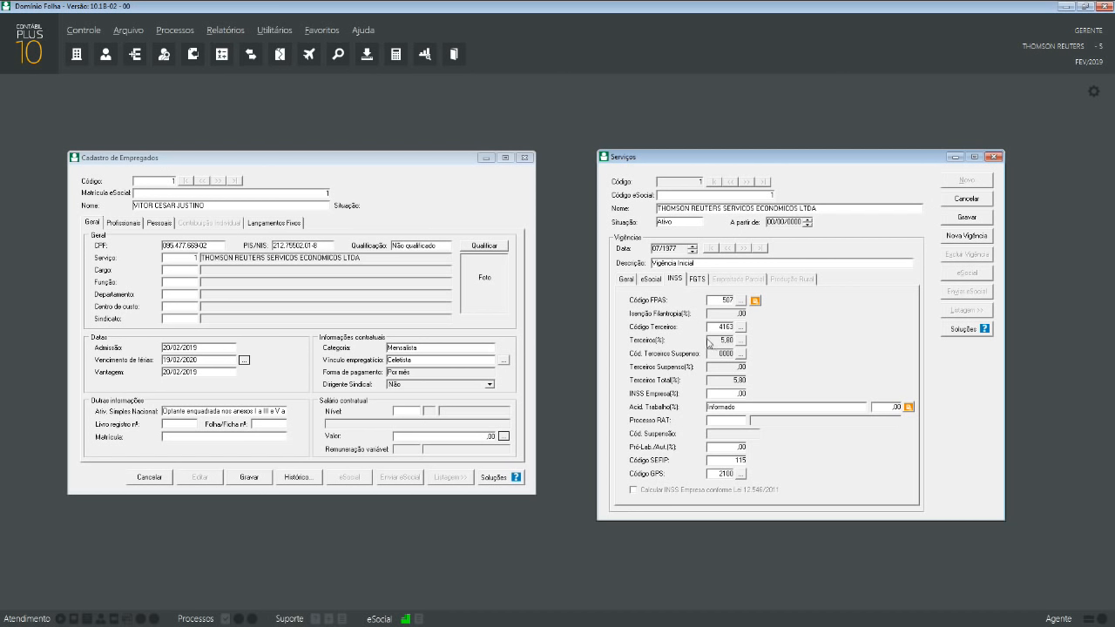
pyautogui.click(740, 394)
# - Enter 20 in INSS Empresa(%) and set the work-accident rate to Conforme CNAE
pyautogui.write('20')
pyautogui.click(765, 408)
pyautogui.click(761, 406)
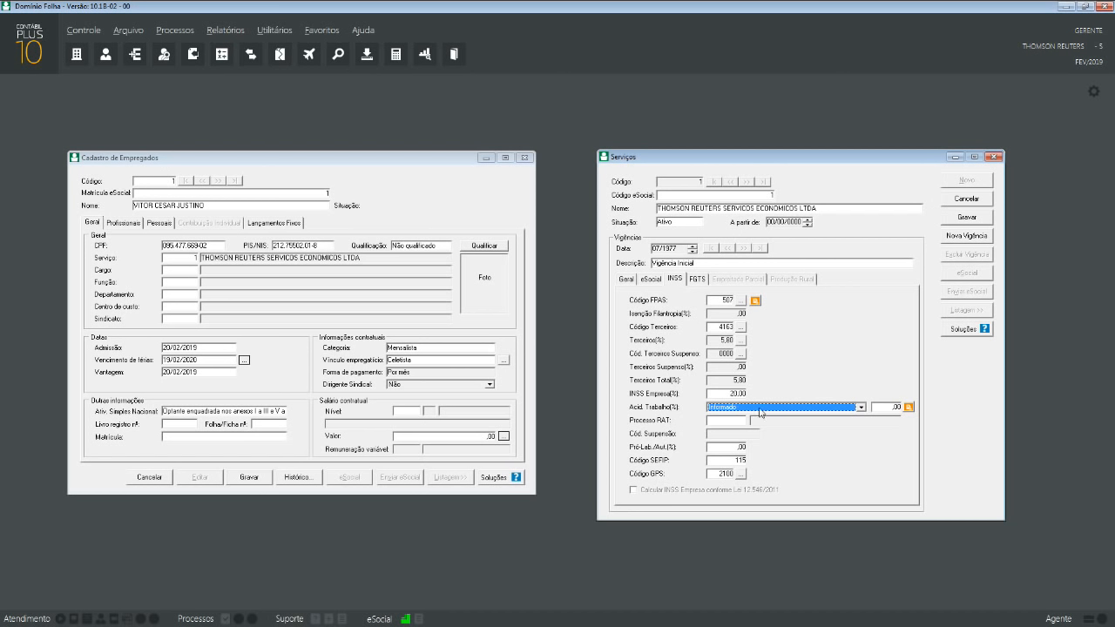
pyautogui.click(759, 411)
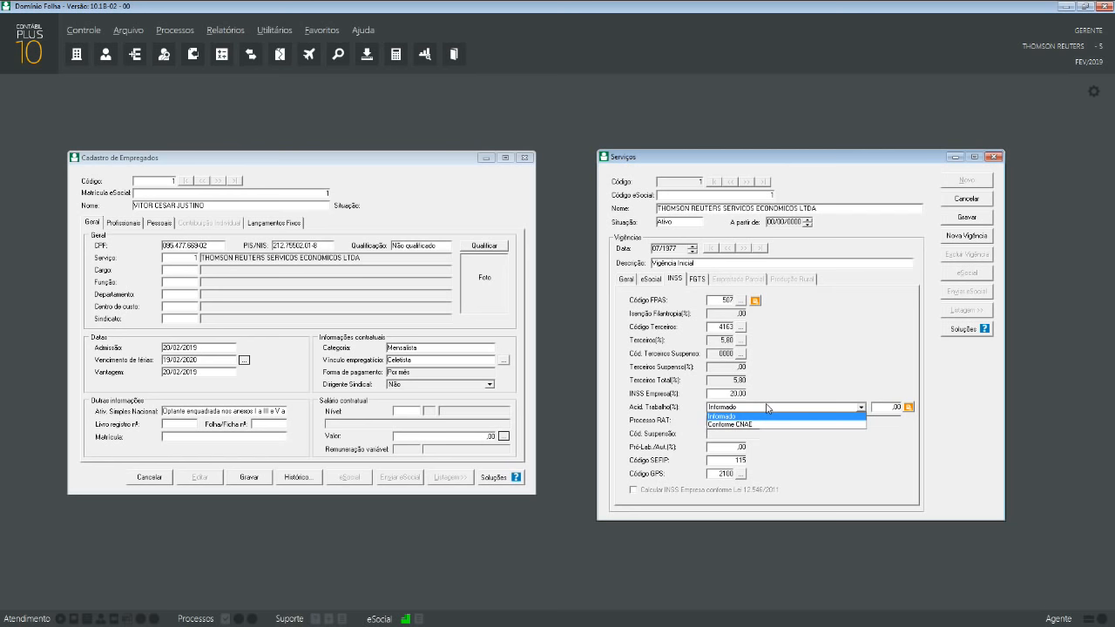
pyautogui.click(759, 424)
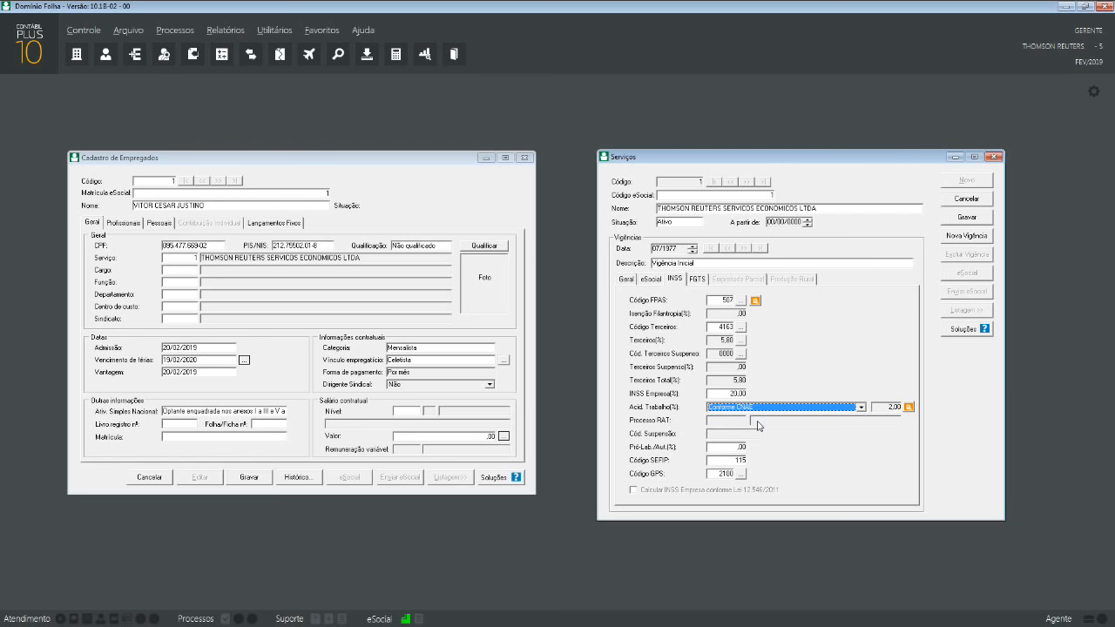
pyautogui.click(632, 280)
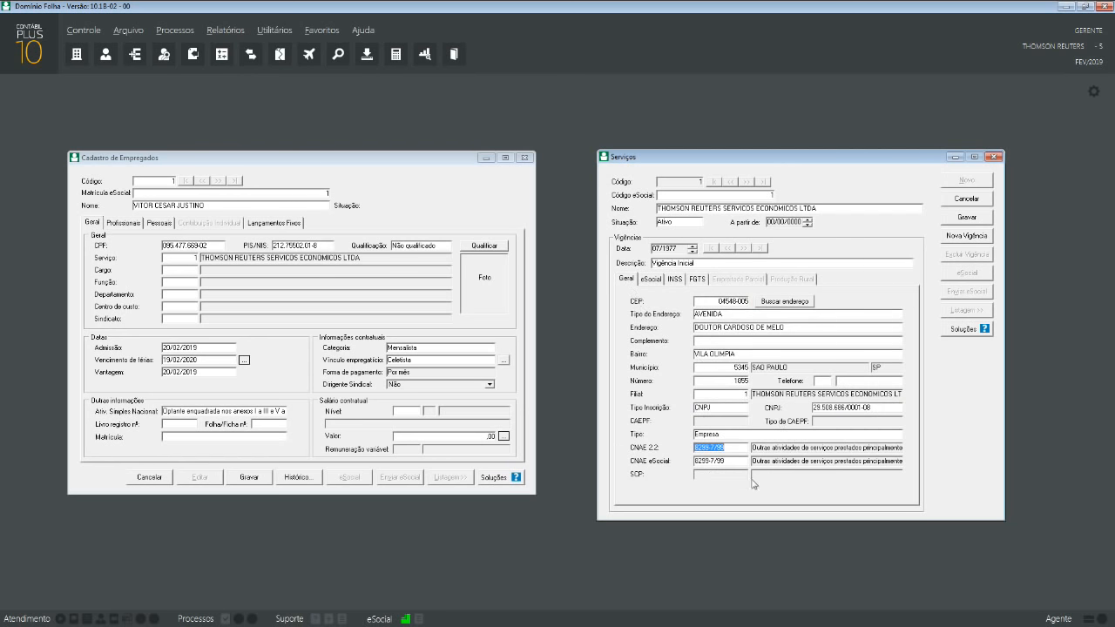
pyautogui.click(678, 280)
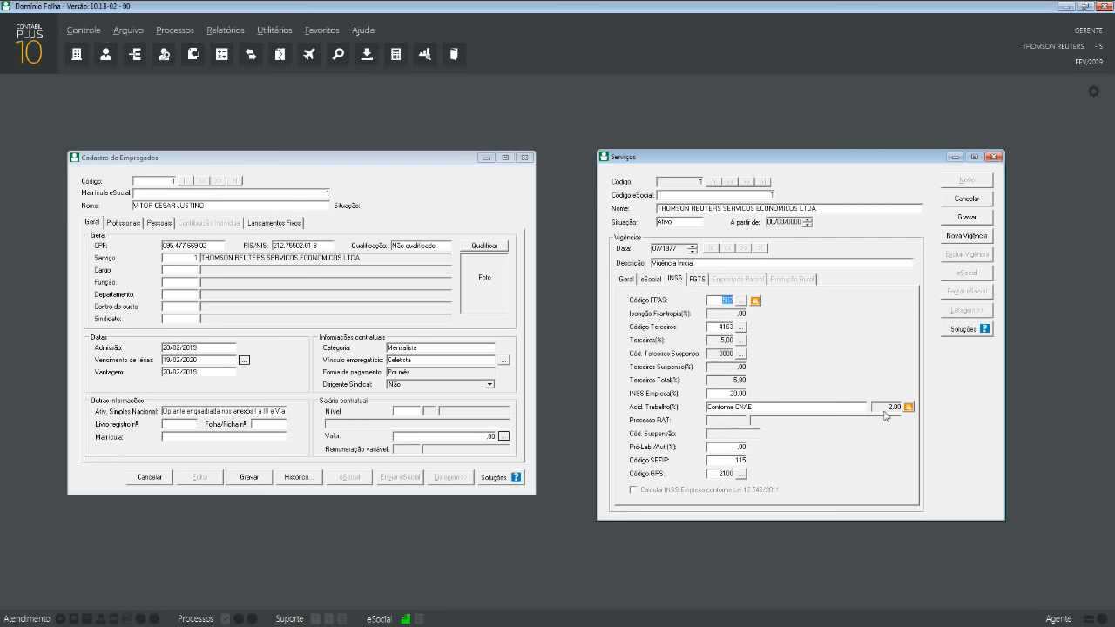
# - Enter 20 in Pró-Lab./Aut.(%) and keep SEFIP code 115
pyautogui.click(739, 446)
pyautogui.write('20')
pyautogui.click(740, 461)
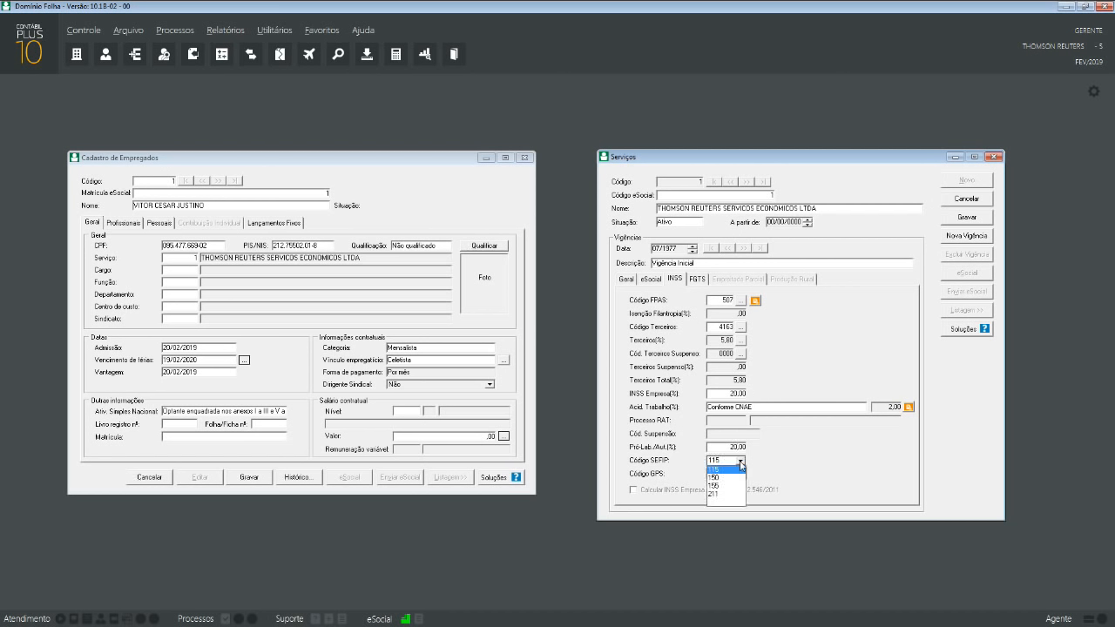
pyautogui.click(741, 468)
pyautogui.click(740, 463)
pyautogui.click(740, 459)
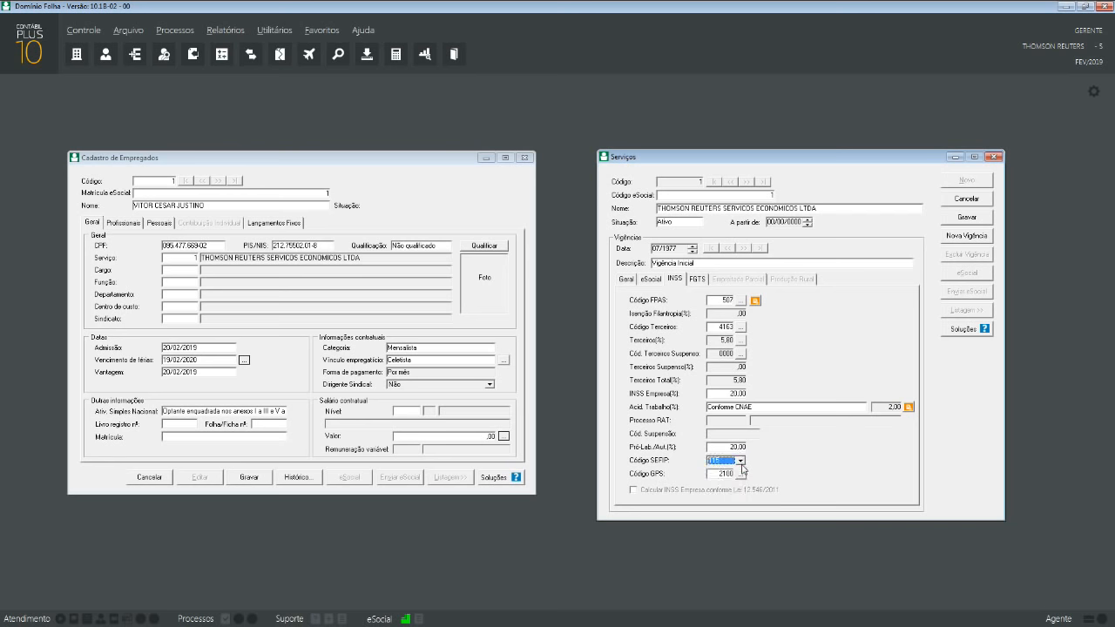
# - Choose GPS code 2100 Empresas em Geral from the payment code list
pyautogui.click(724, 474)
pyautogui.click(742, 475)
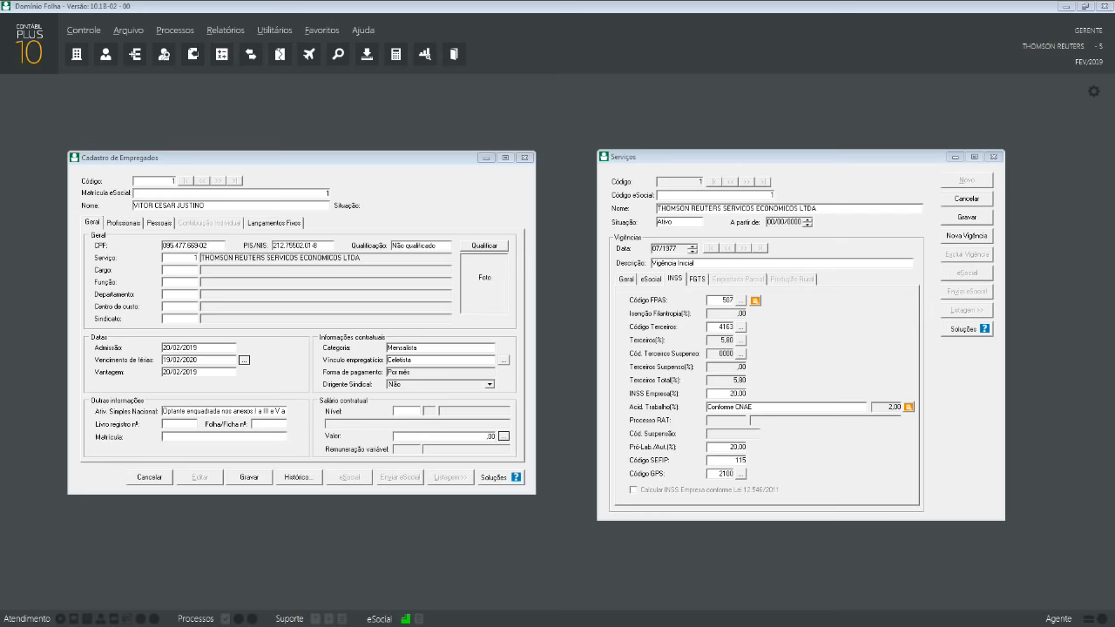
pyautogui.moveTo(0, 28); pyautogui.dragTo(560, 45)
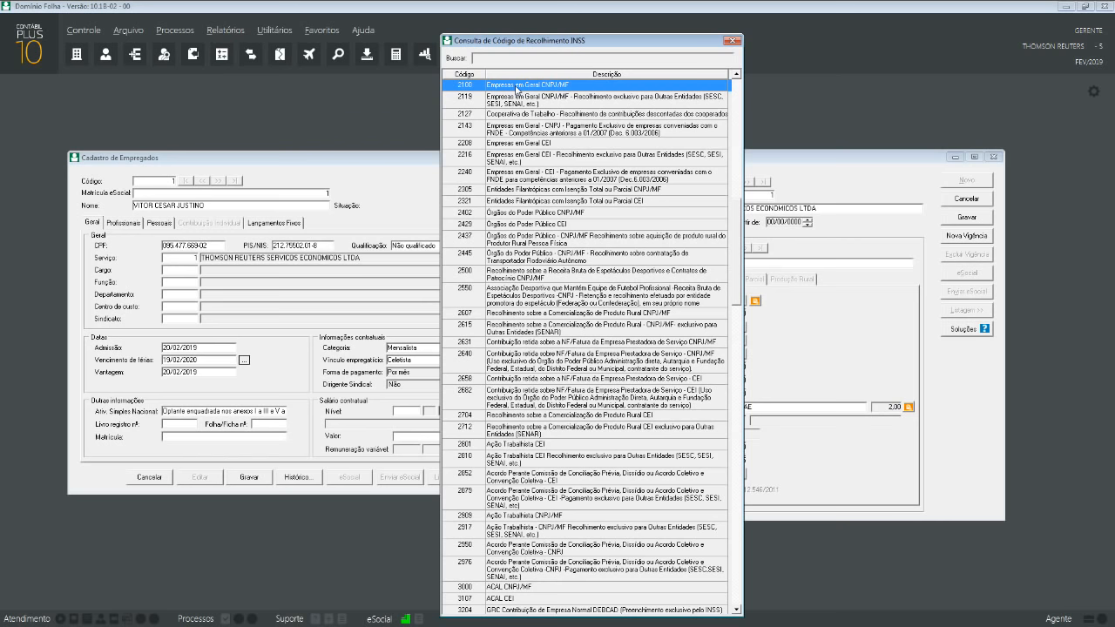
pyautogui.doubleClick(516, 85)
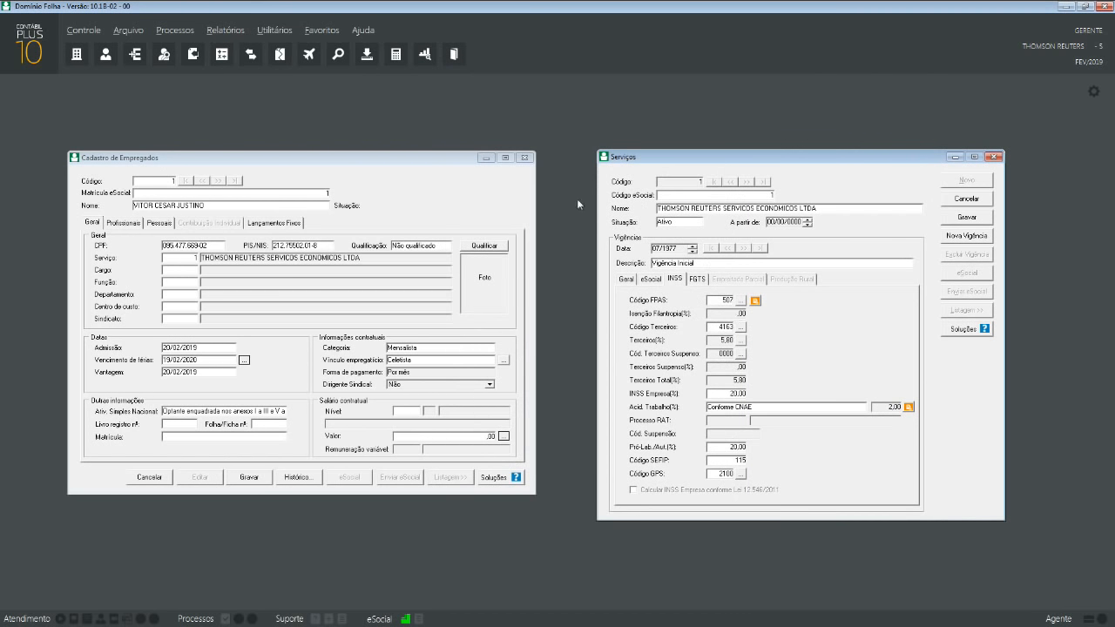
# - Review the FGTS data, then return to general data keeping type Empresa, CNAE 8299-7/99
pyautogui.click(702, 282)
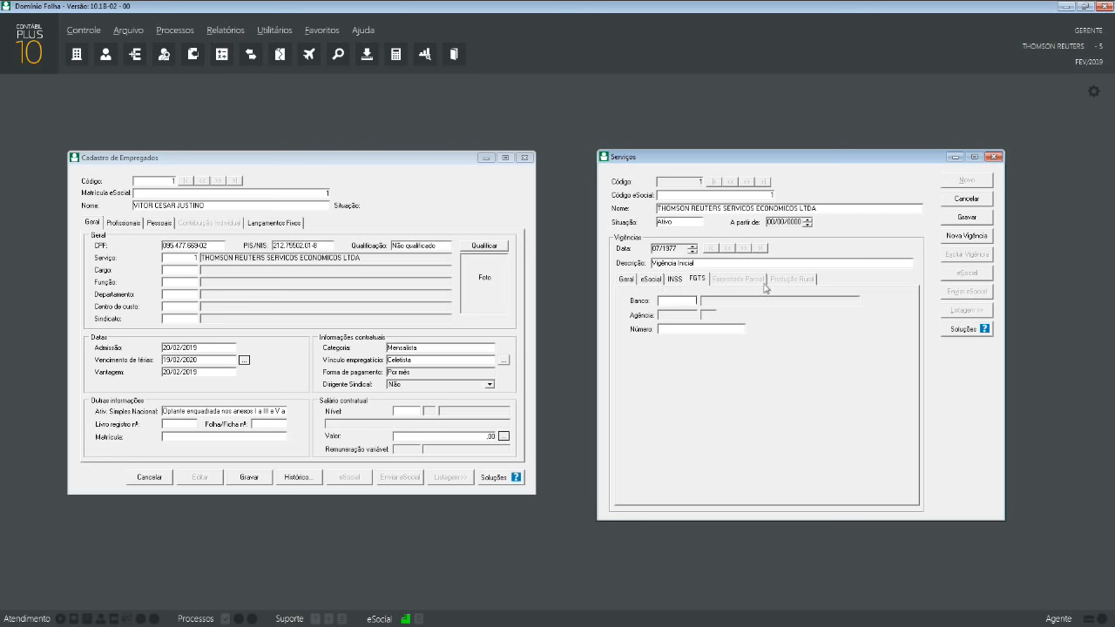
pyautogui.click(628, 280)
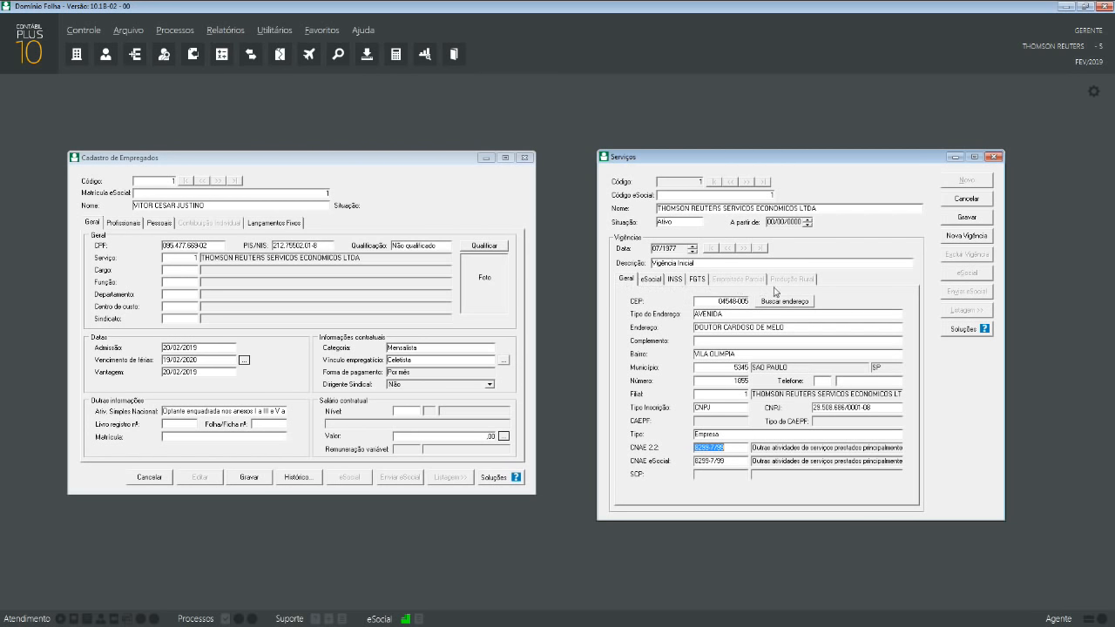
pyautogui.click(755, 435)
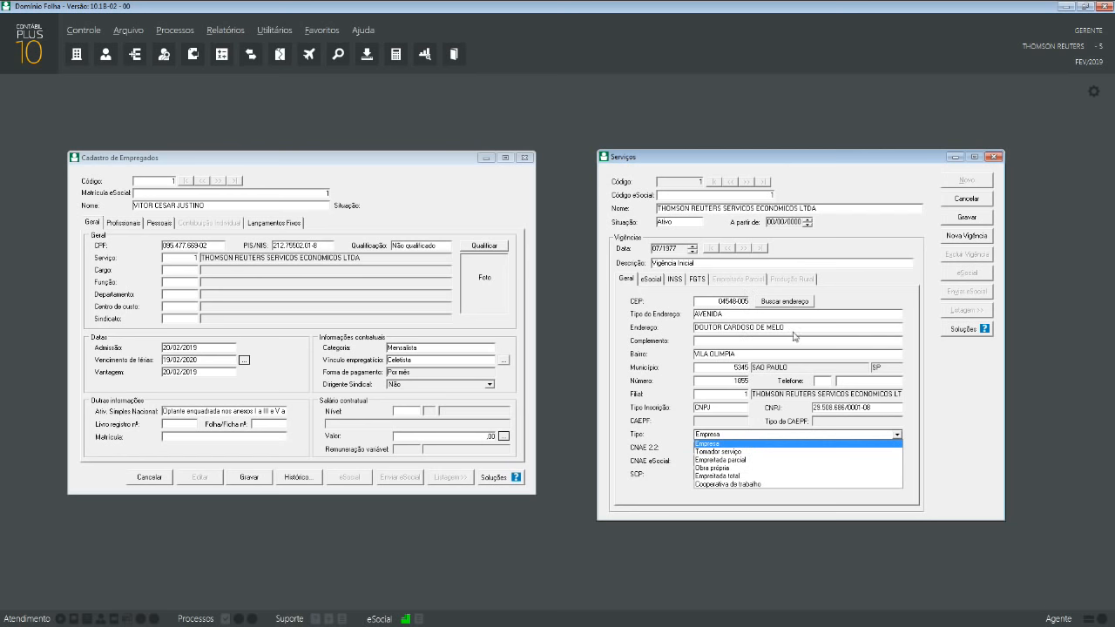
pyautogui.click(633, 278)
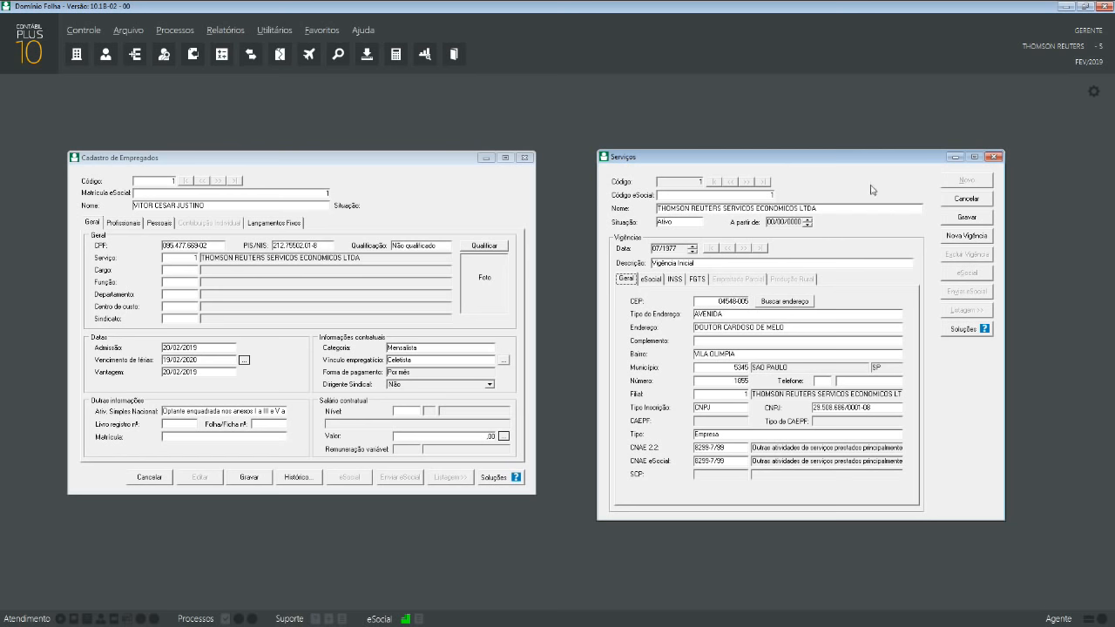
# - Save the THOMSON REUTERS service and accept automatic FAP vigências starting 01/2016
pyautogui.click(962, 219)
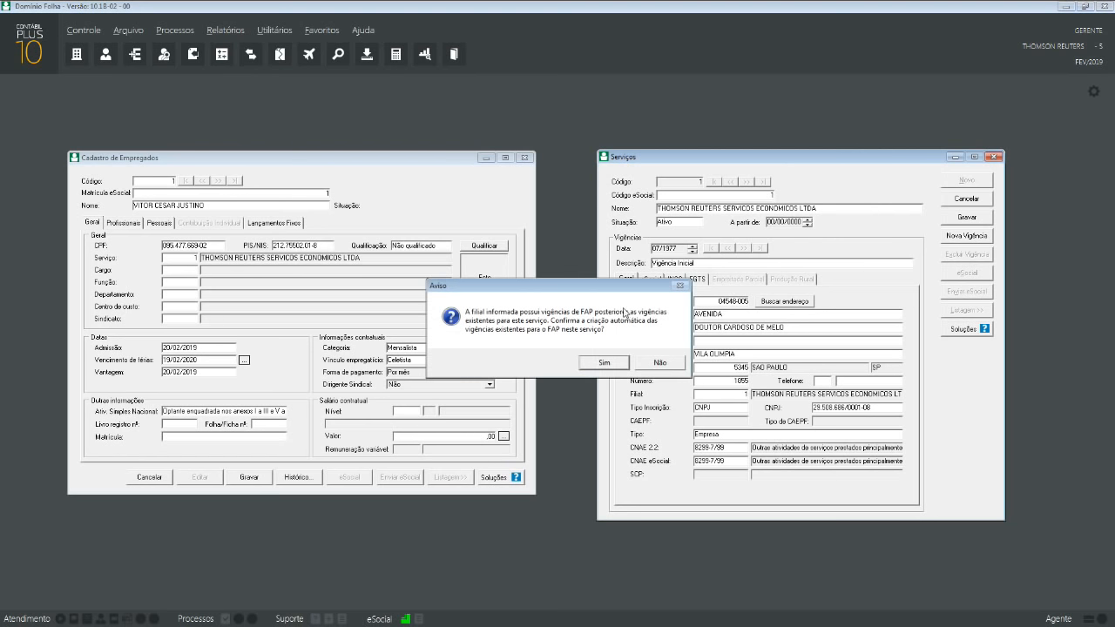
pyautogui.moveTo(604, 291); pyautogui.dragTo(821, 274)
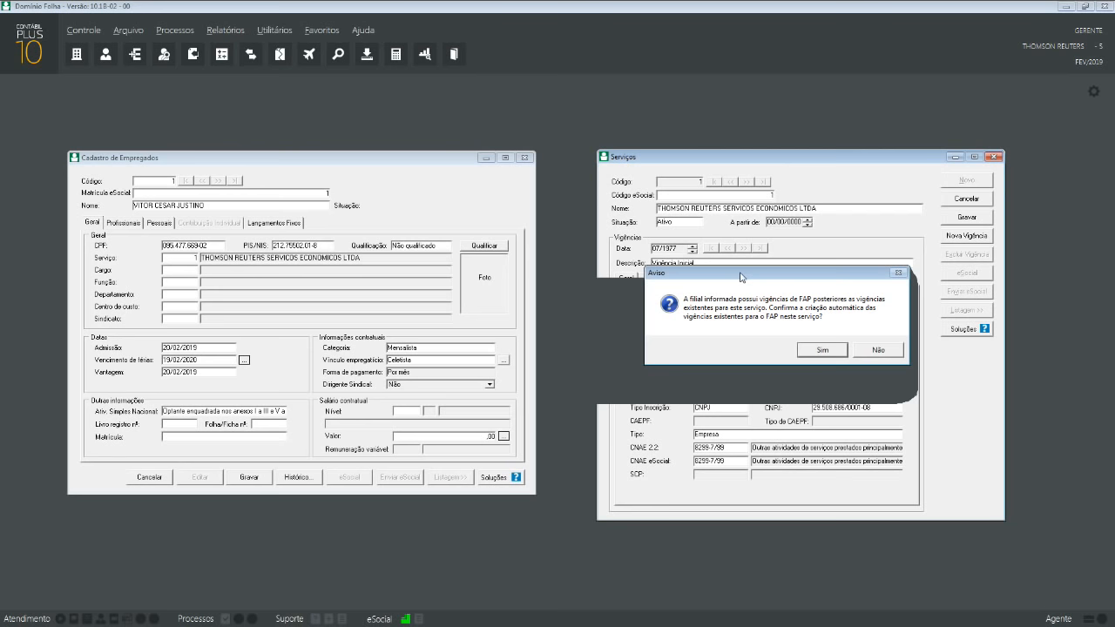
pyautogui.click(809, 350)
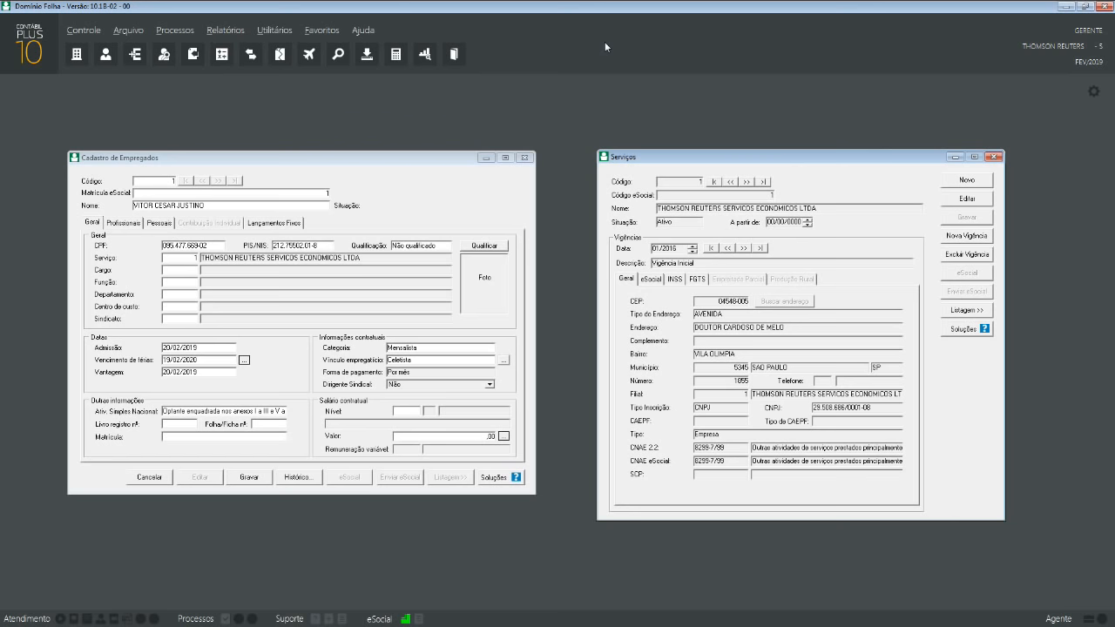
# - Close the service, check the branch's FAP factor 1,0000 from 01/2016 in Filiais, then close Filiais
pyautogui.moveTo(786, 148); pyautogui.dragTo(785, 148)
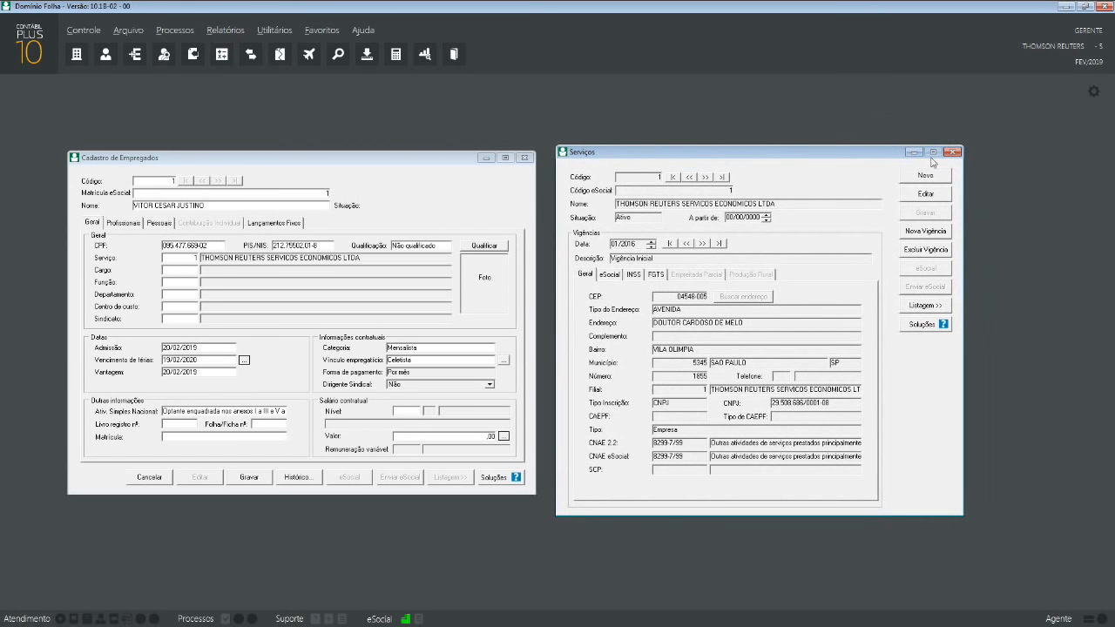
pyautogui.click(122, 32)
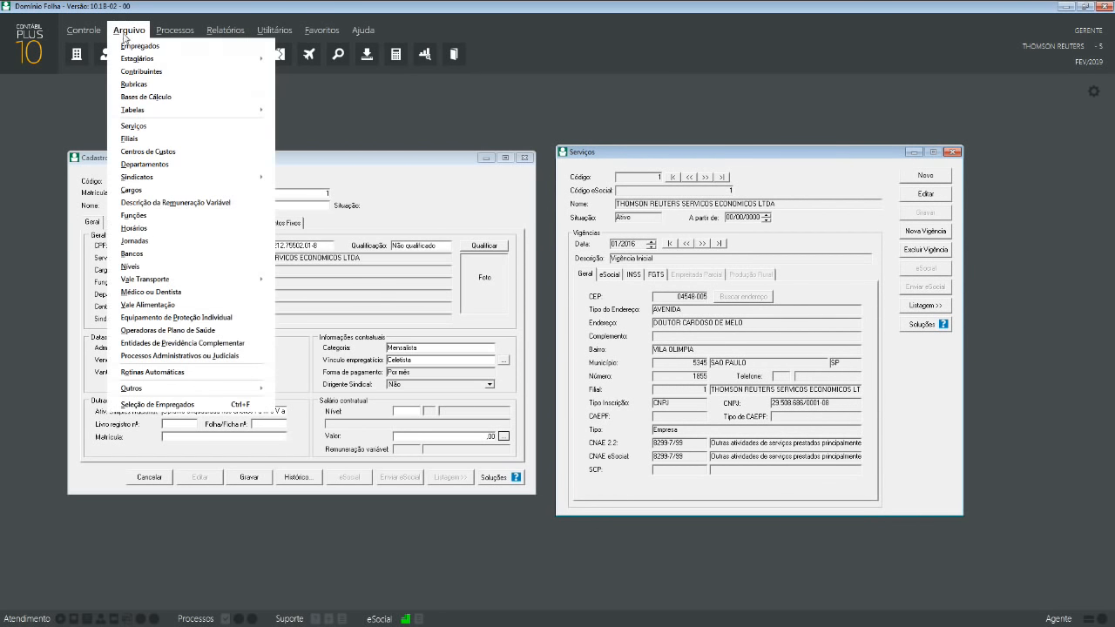
pyautogui.click(143, 133)
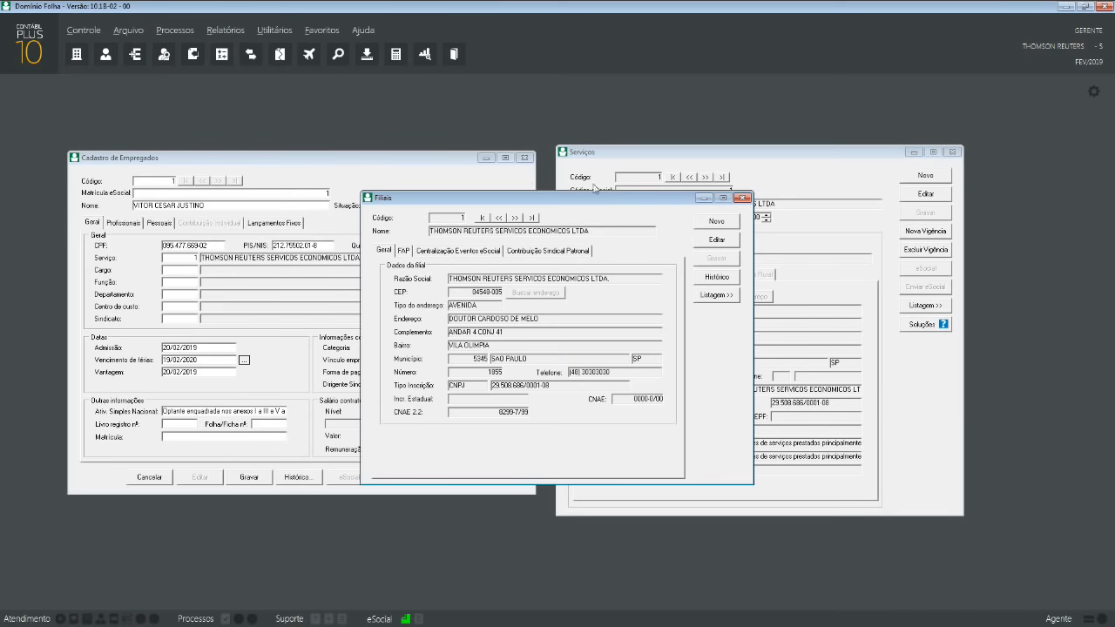
pyautogui.click(954, 151)
pyautogui.moveTo(643, 200); pyautogui.dragTo(834, 178)
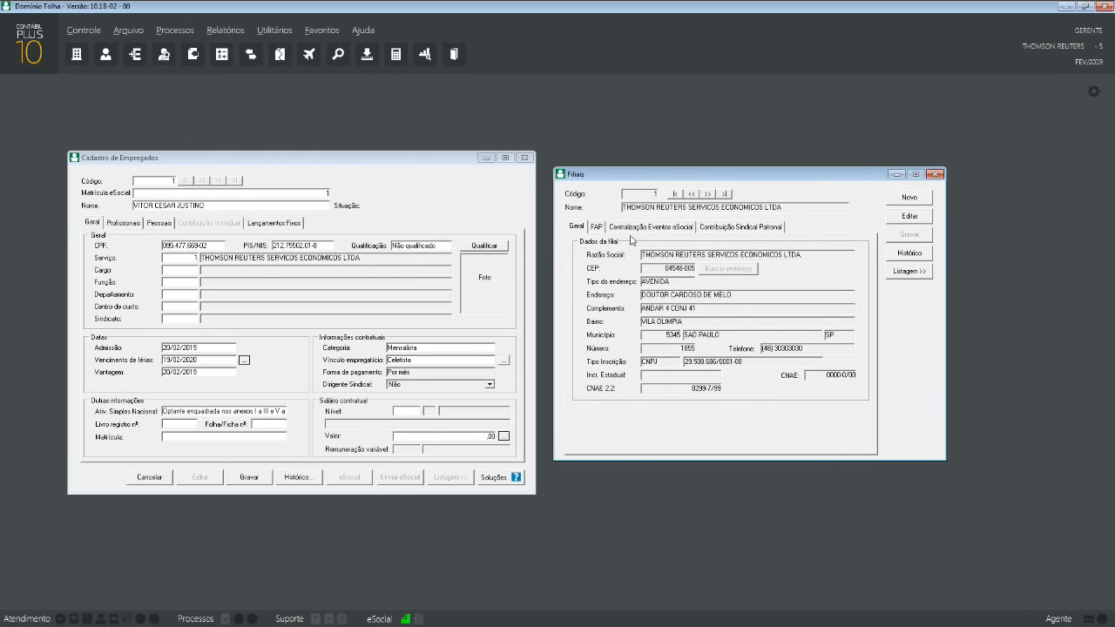
pyautogui.click(601, 227)
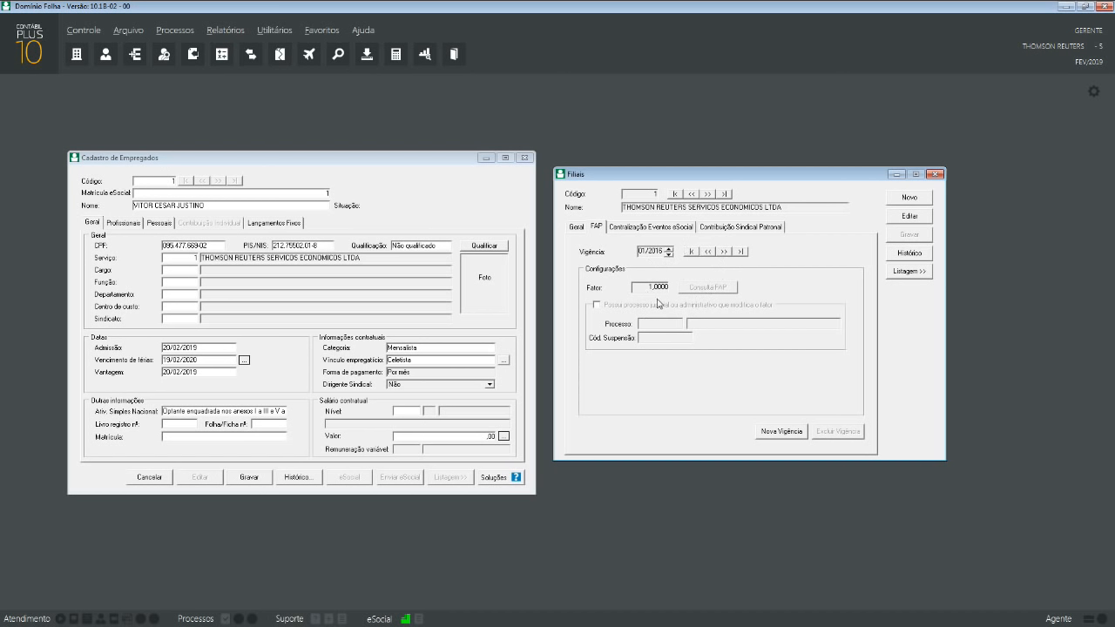
pyautogui.click(935, 176)
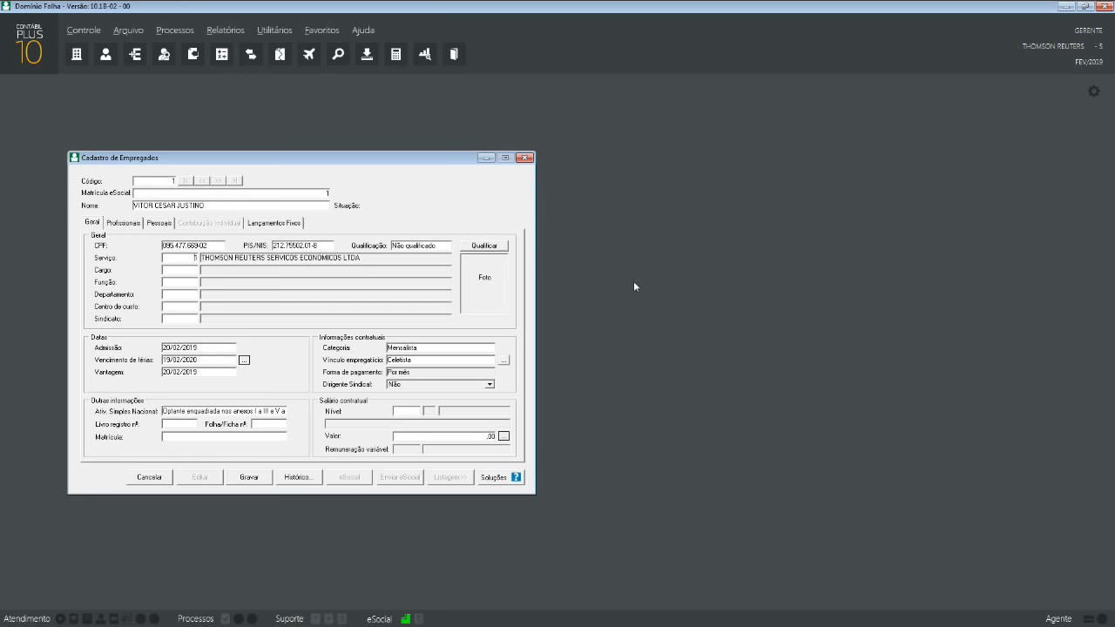
pyautogui.moveTo(356, 157); pyautogui.dragTo(590, 185)
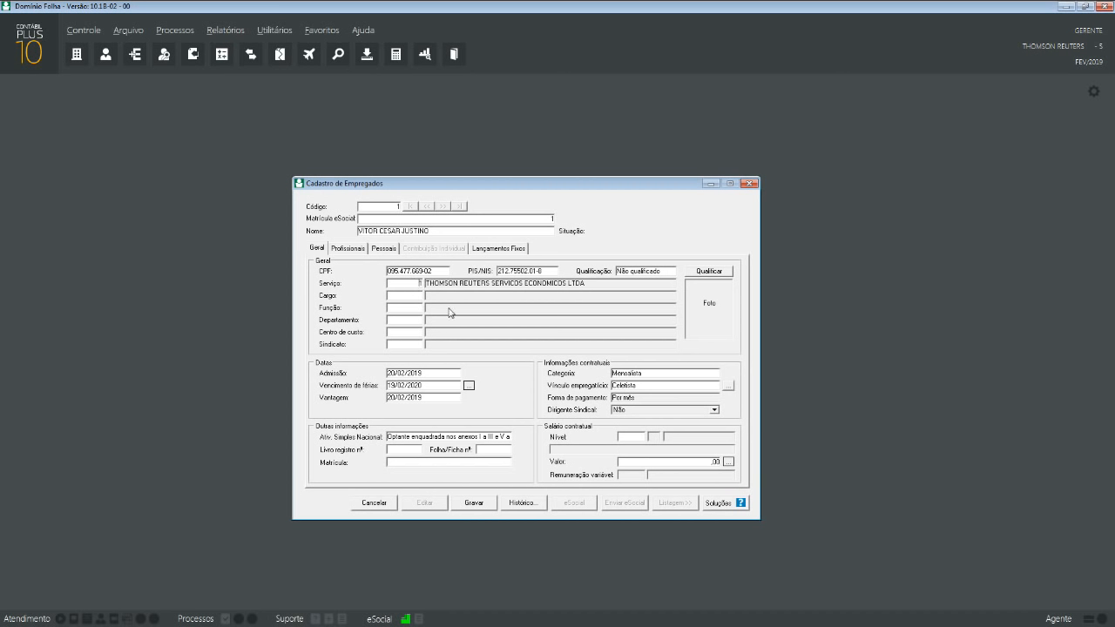
pyautogui.click(520, 251)
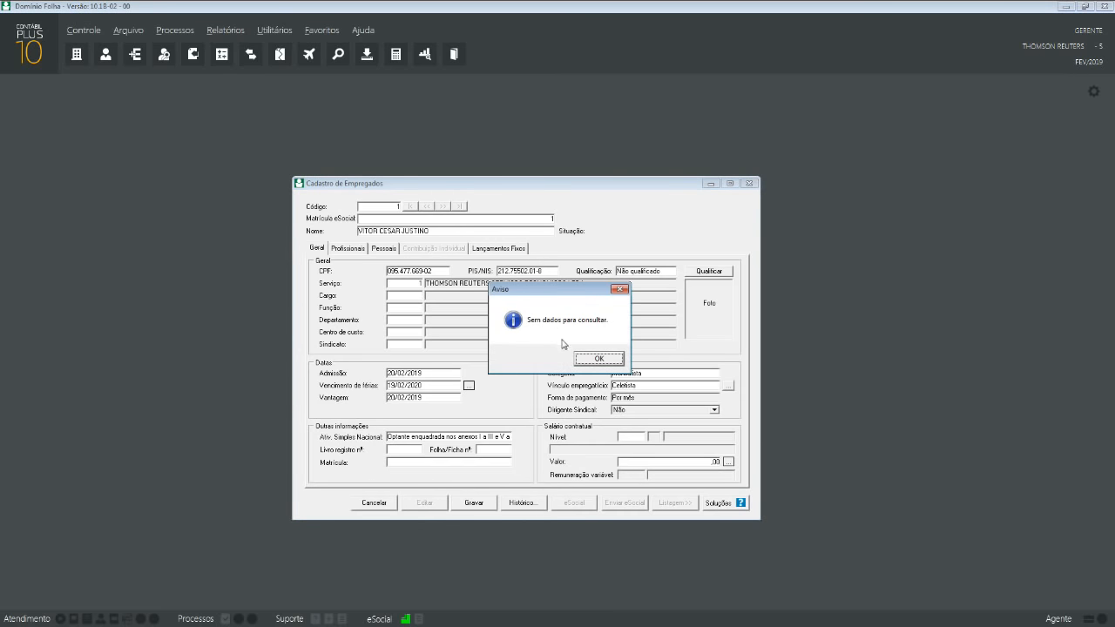
pyautogui.click(585, 359)
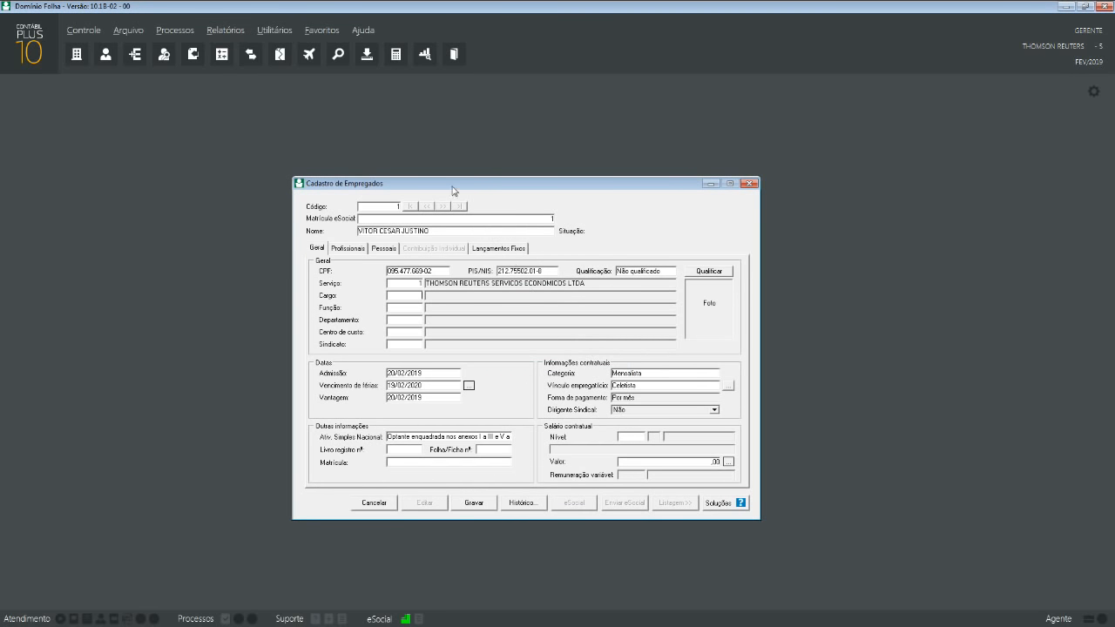
pyautogui.moveTo(458, 182); pyautogui.dragTo(249, 169)
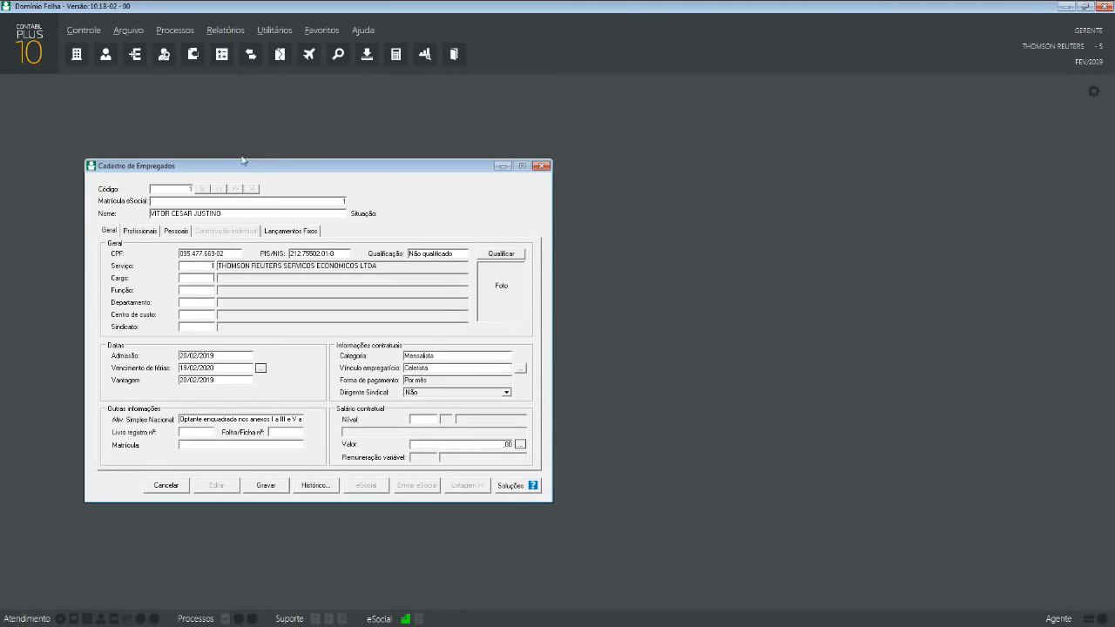
# - Open the empty Cargos register for a new position and move it beside the employee form
pyautogui.click(129, 31)
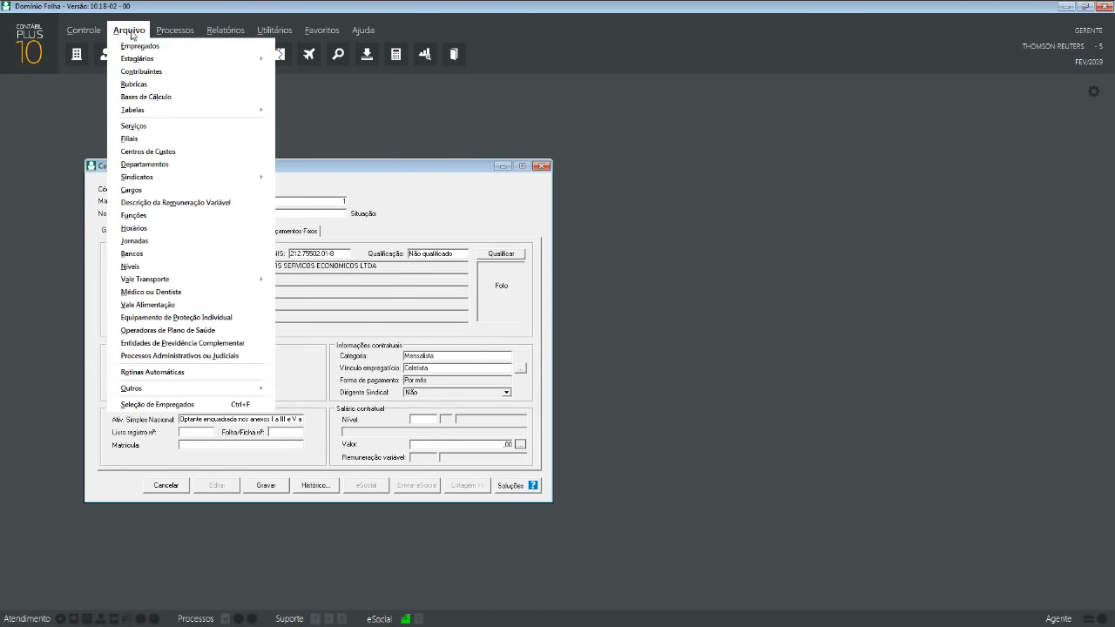
pyautogui.click(169, 188)
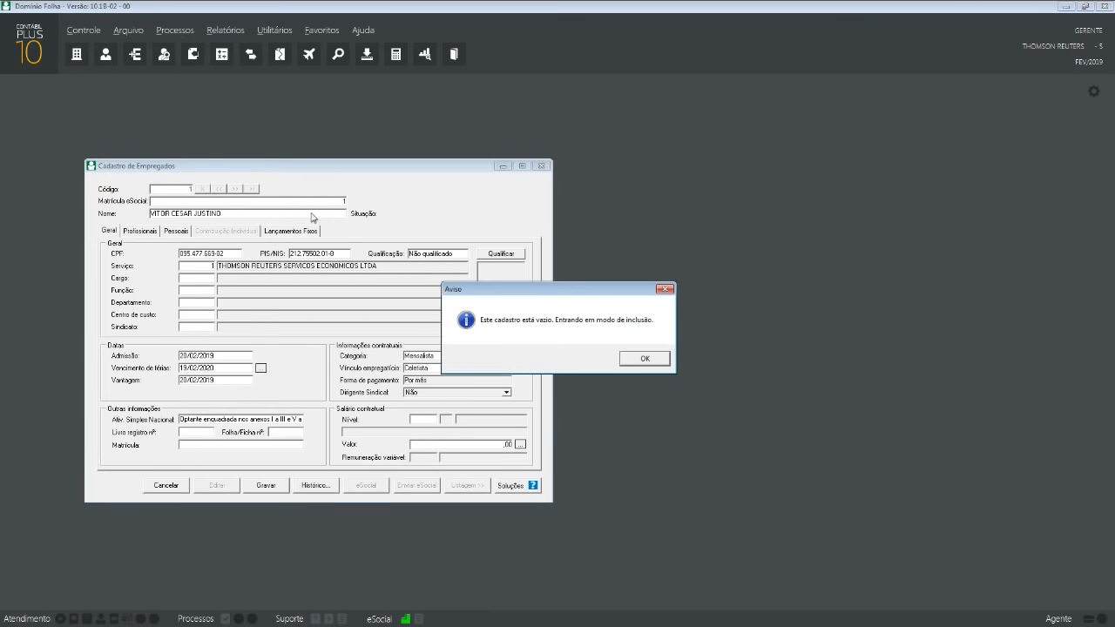
pyautogui.click(636, 359)
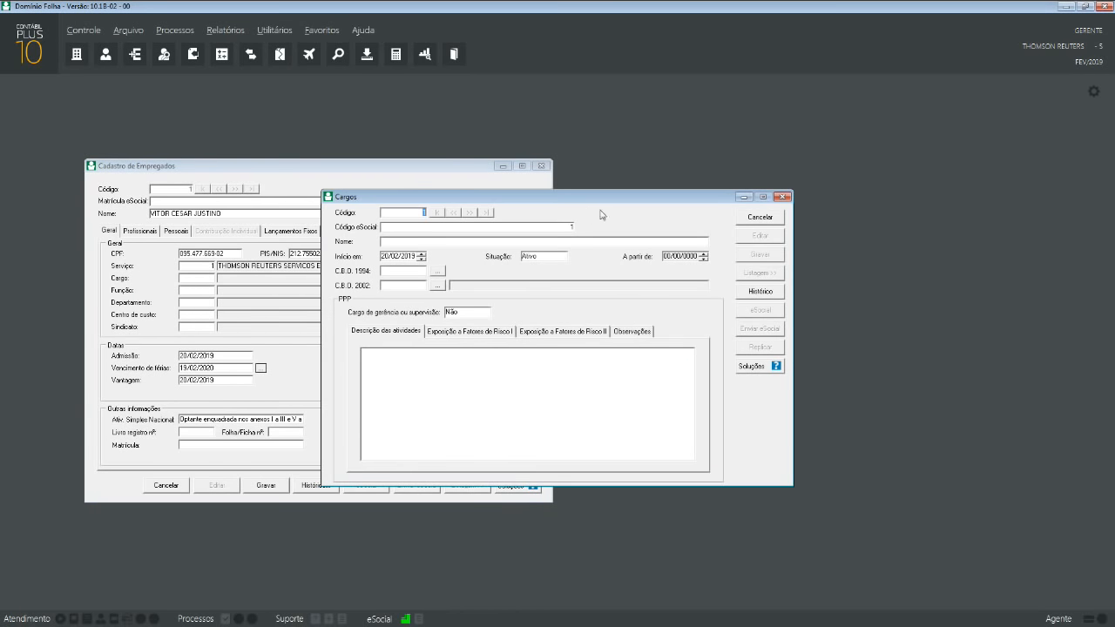
pyautogui.moveTo(602, 203); pyautogui.dragTo(858, 198)
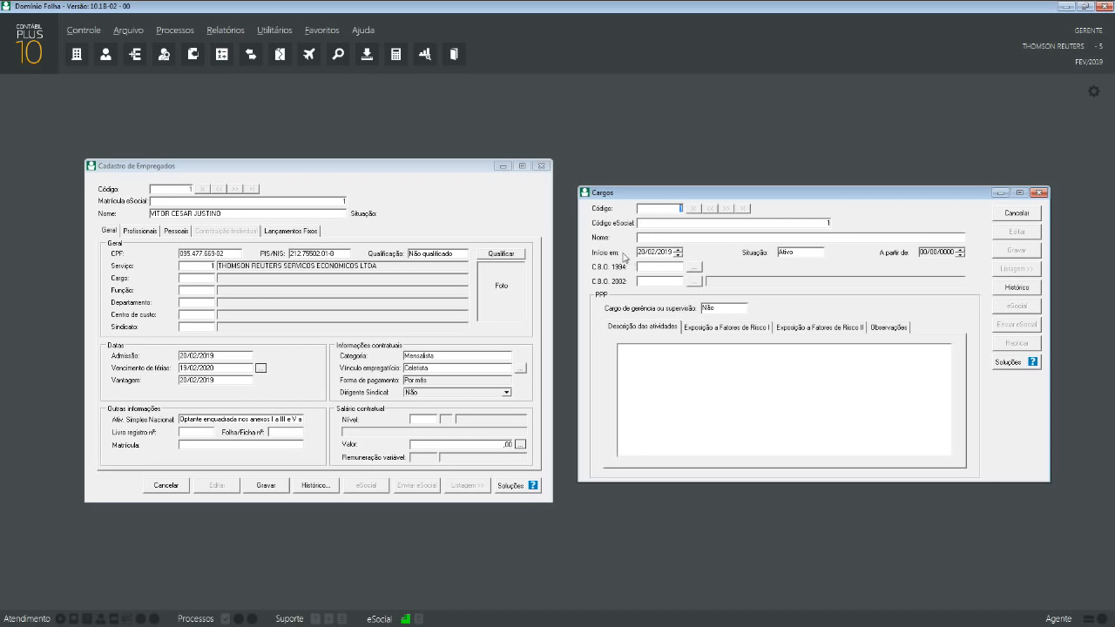
# - Name the new position DIRETOR and set its start date to 01/01/2019
pyautogui.click(717, 236)
pyautogui.write('DIRETOR')
pyautogui.press('Tab')
pyautogui.press('Delete')
pyautogui.write('01/01/2010')
# - Open the CBO 2002 lookup and expand the tree to 12 > 121 > 1210 Diretores gerais
pyautogui.click(695, 281)
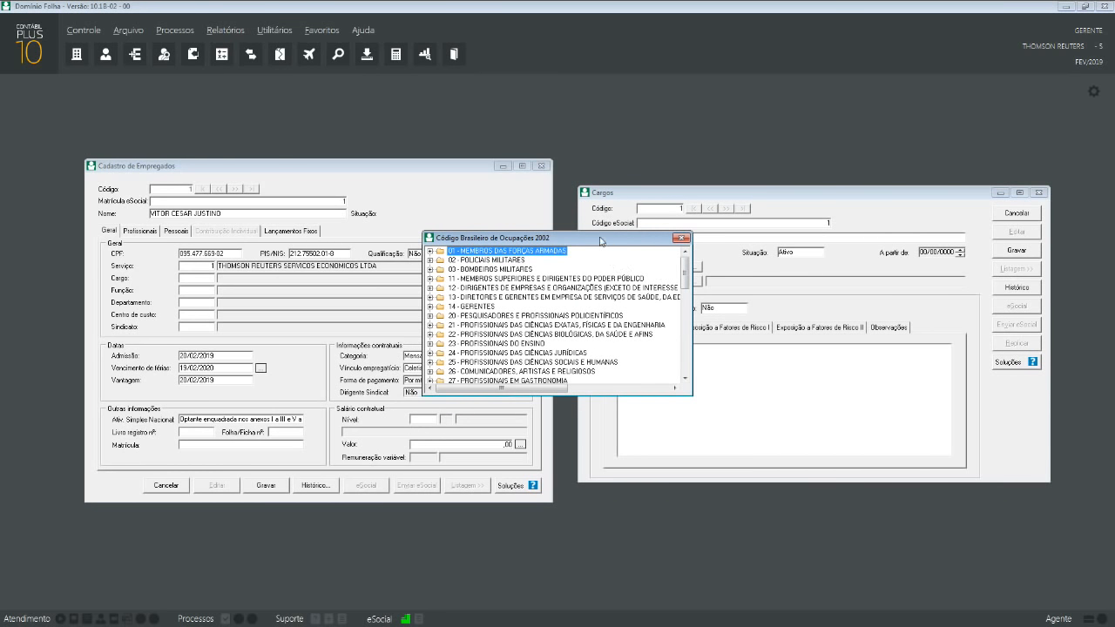
pyautogui.moveTo(601, 239); pyautogui.dragTo(627, 267)
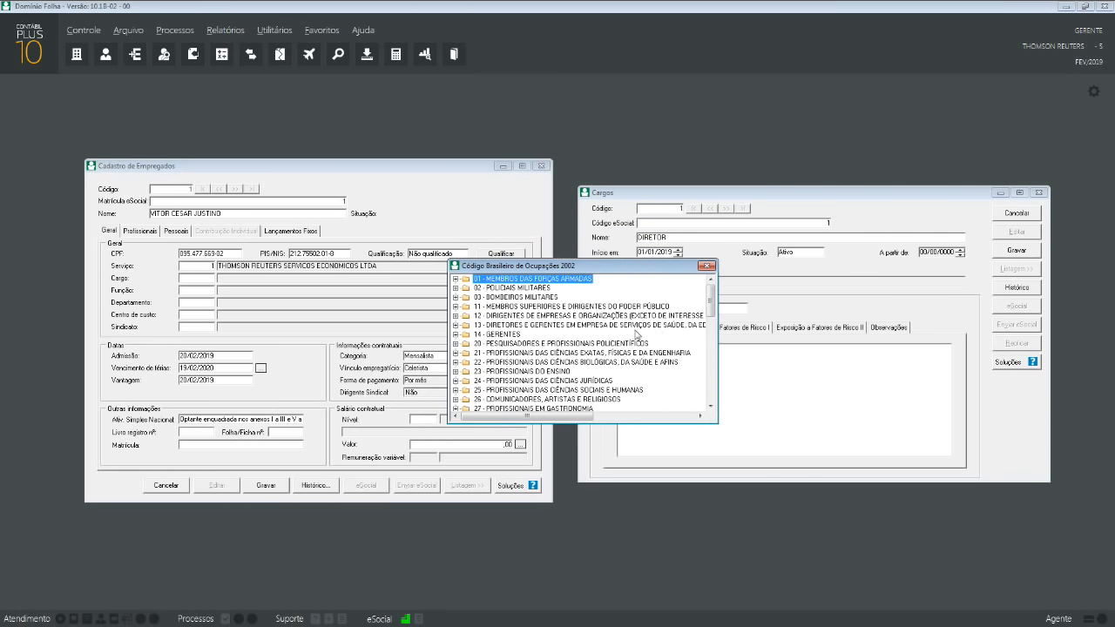
pyautogui.click(706, 265)
pyautogui.click(694, 281)
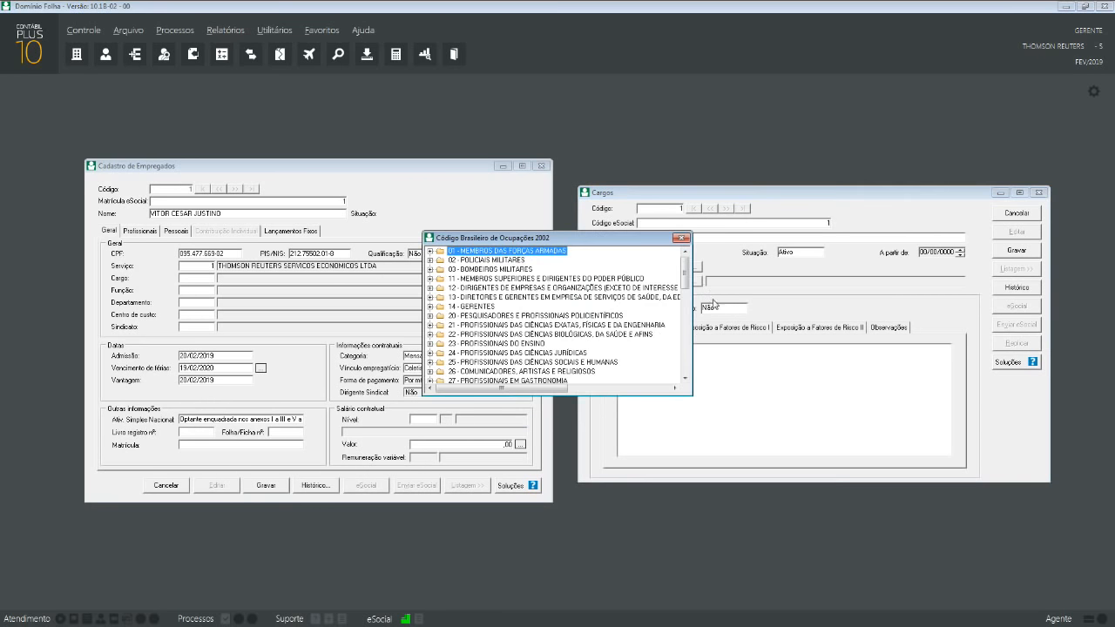
pyautogui.moveTo(684, 281)
pyautogui.mouseDown()
pyautogui.moveTo(689, 376)
pyautogui.moveTo(689, 263)
pyautogui.mouseUp()
pyautogui.click(430, 297)
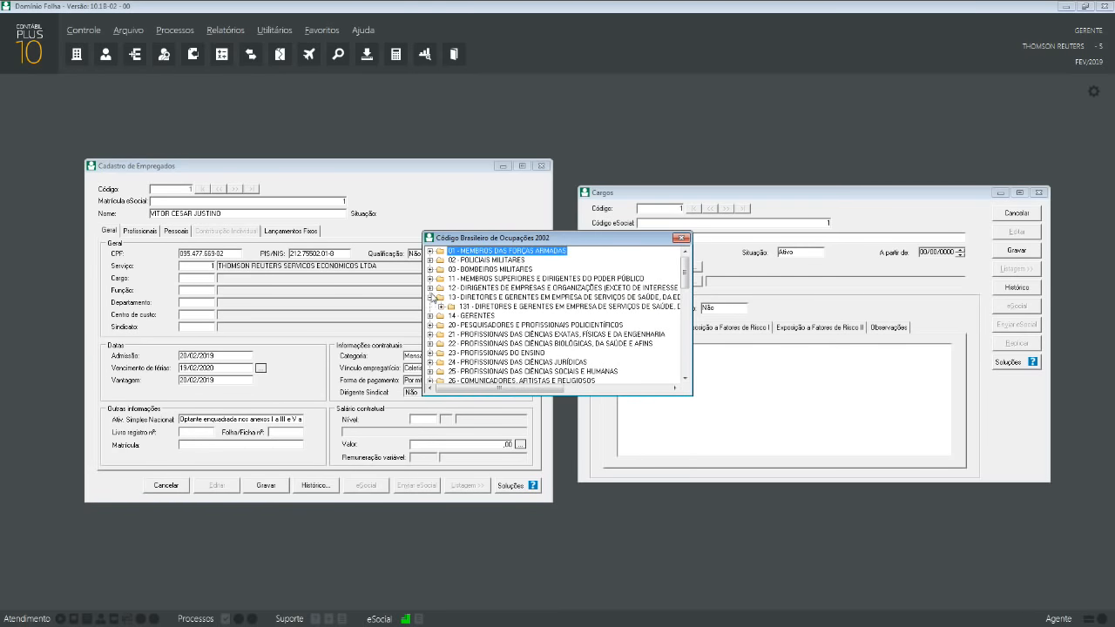
pyautogui.click(430, 289)
pyautogui.click(441, 297)
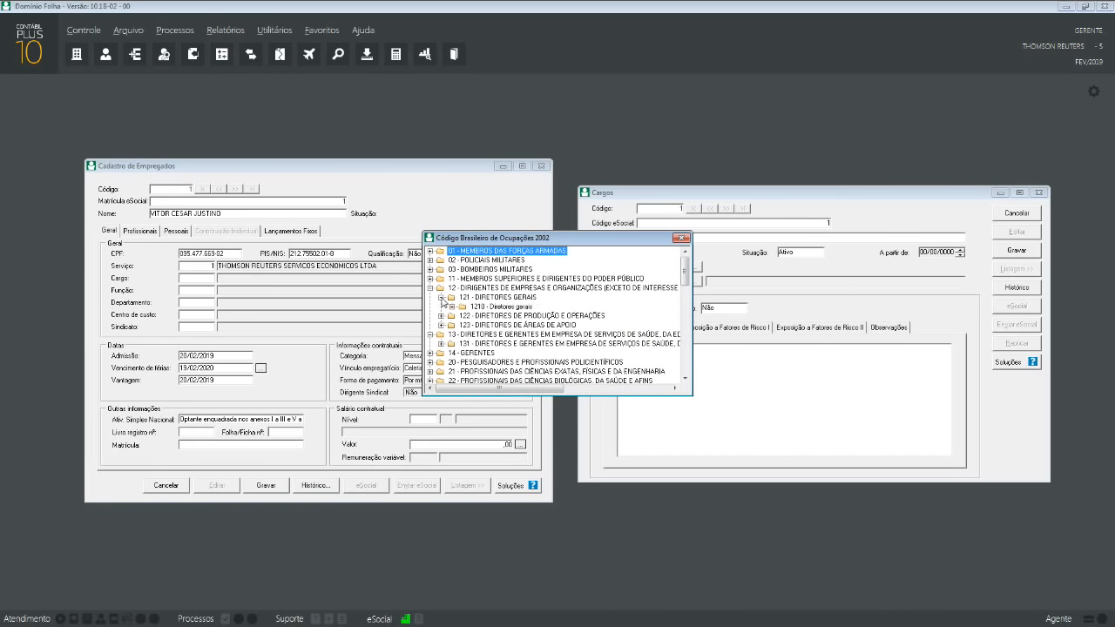
pyautogui.click(451, 307)
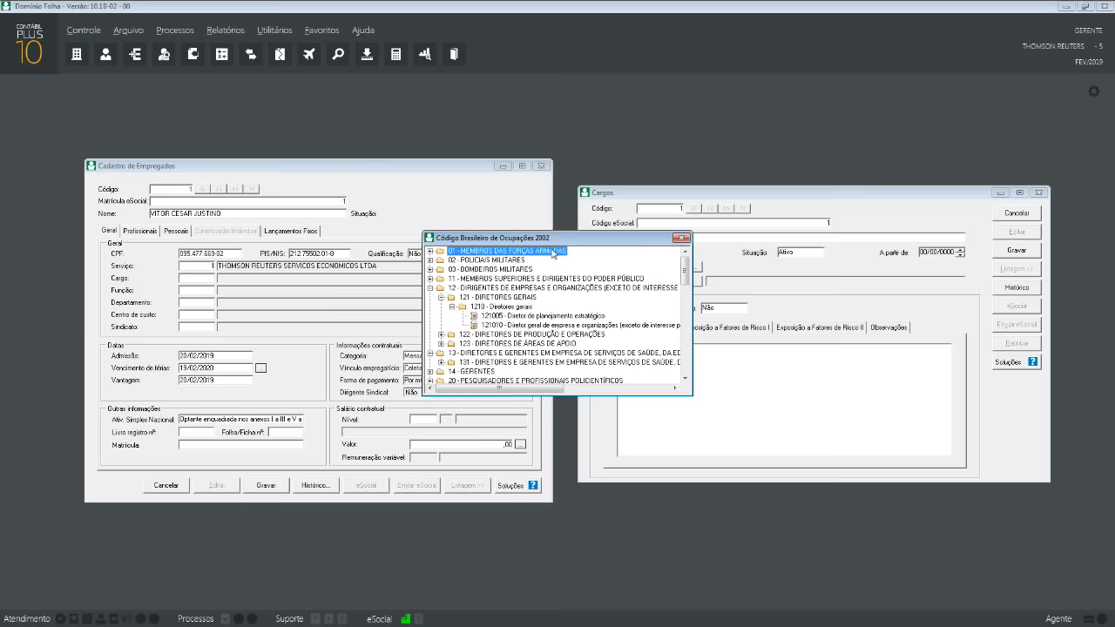
# - Assign occupation 121010, Diretor geral de empresa e organizações, to the DIRETOR position
pyautogui.moveTo(561, 242); pyautogui.dragTo(746, 295)
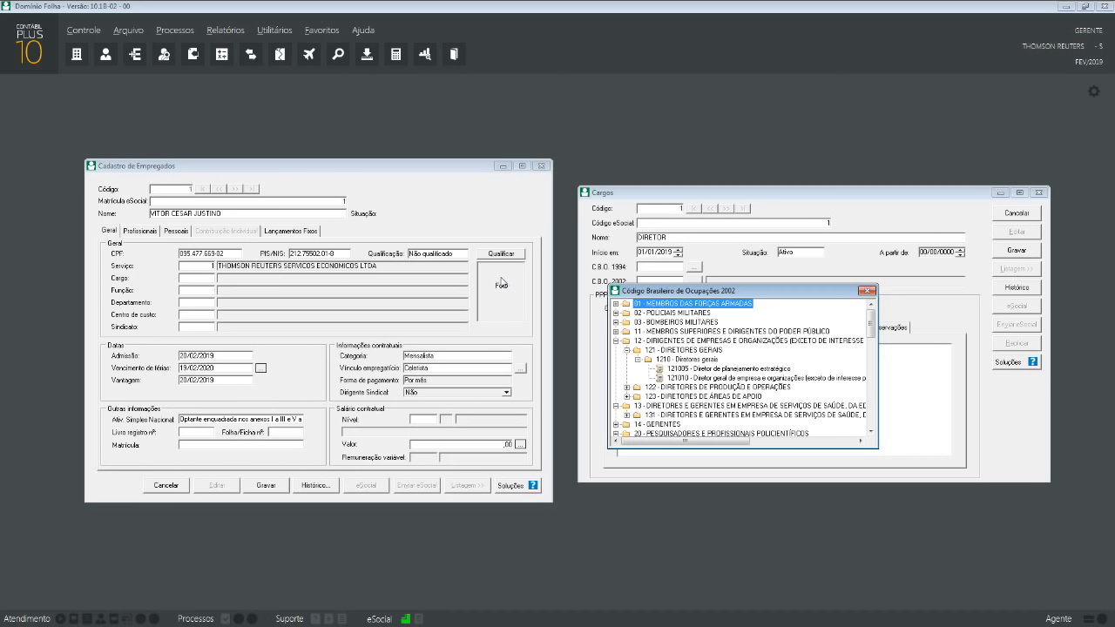
pyautogui.click(718, 379)
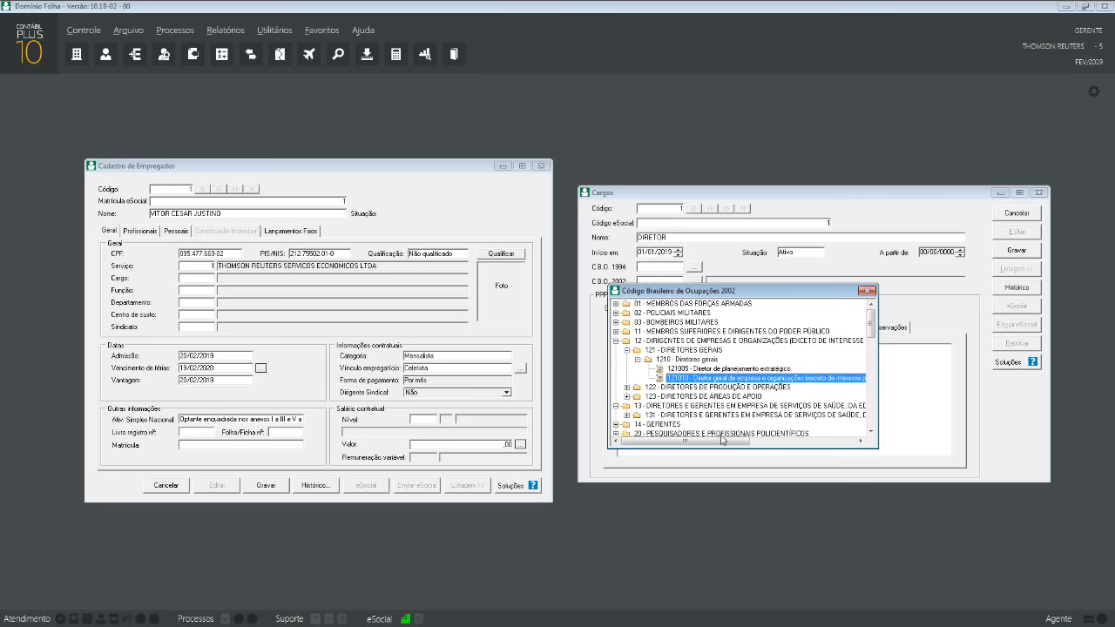
pyautogui.moveTo(723, 442); pyautogui.dragTo(690, 436)
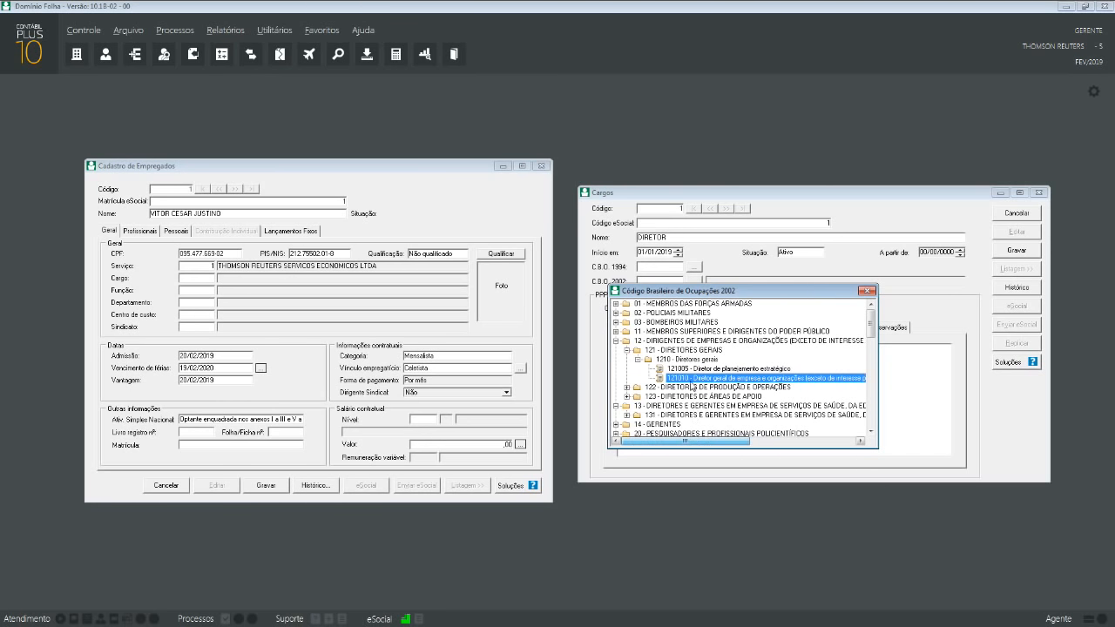
pyautogui.doubleClick(684, 380)
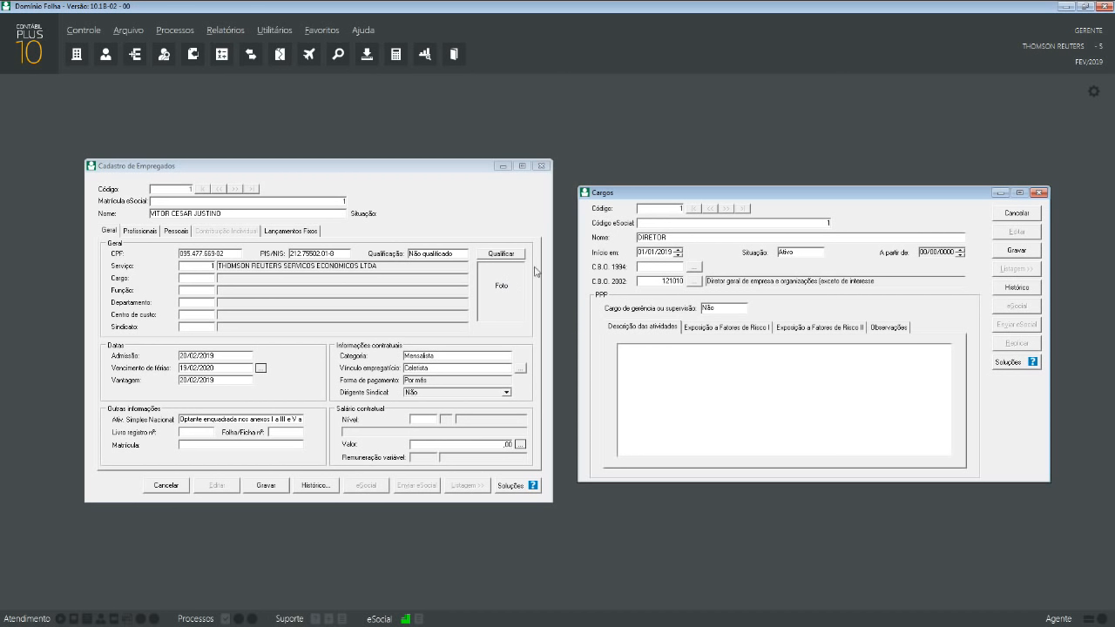
pyautogui.hotkey('alt', 'Tab')
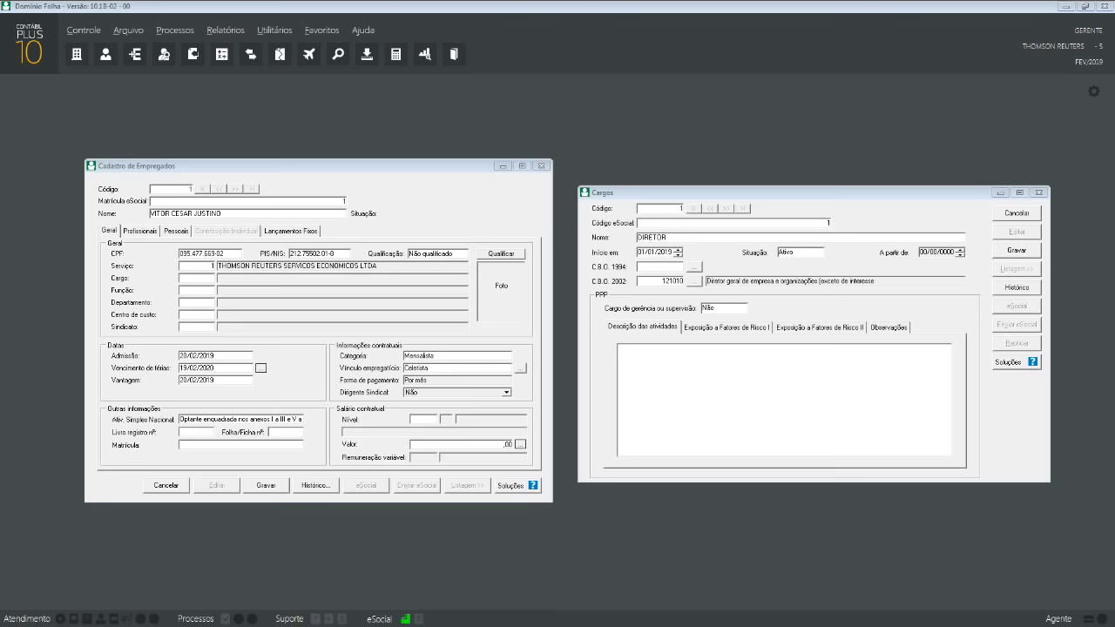
pyautogui.click(183, 29)
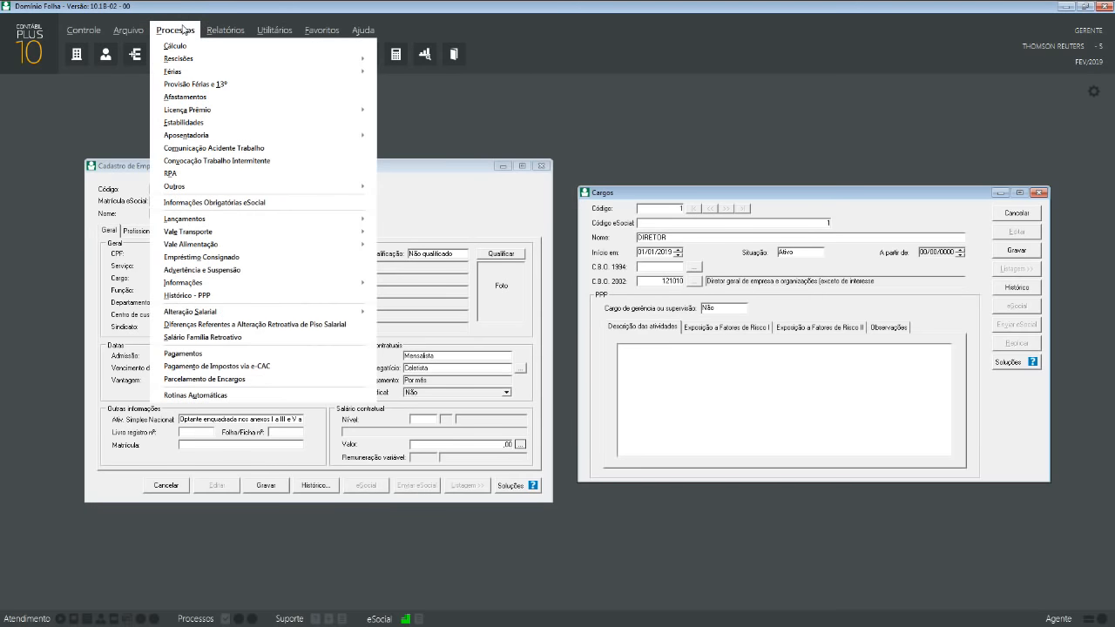
pyautogui.moveTo(323, 283)
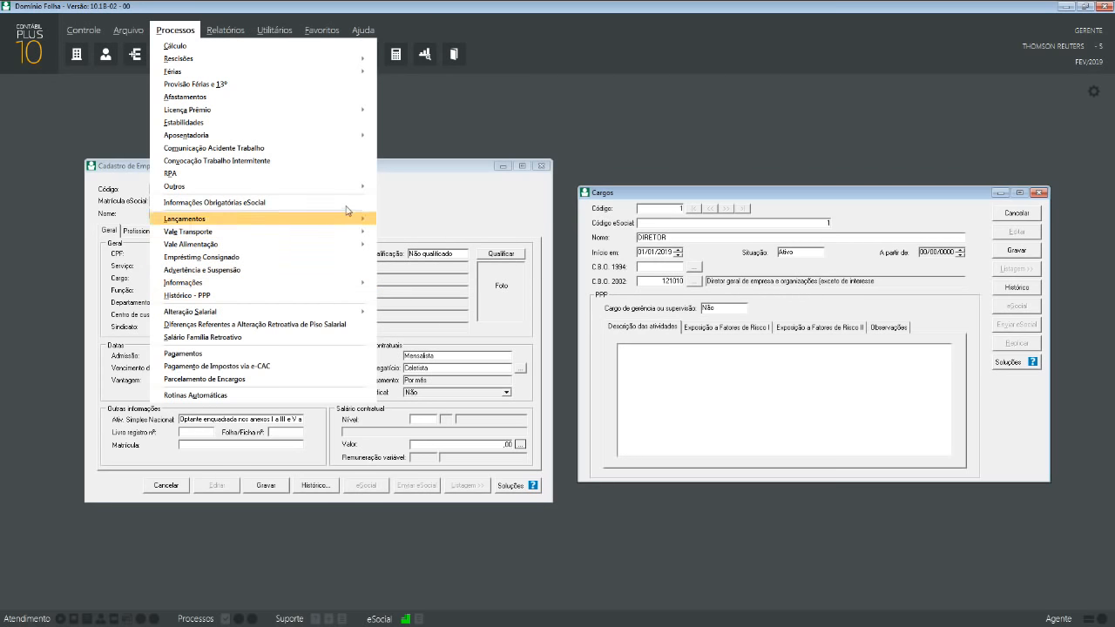
pyautogui.moveTo(348, 195)
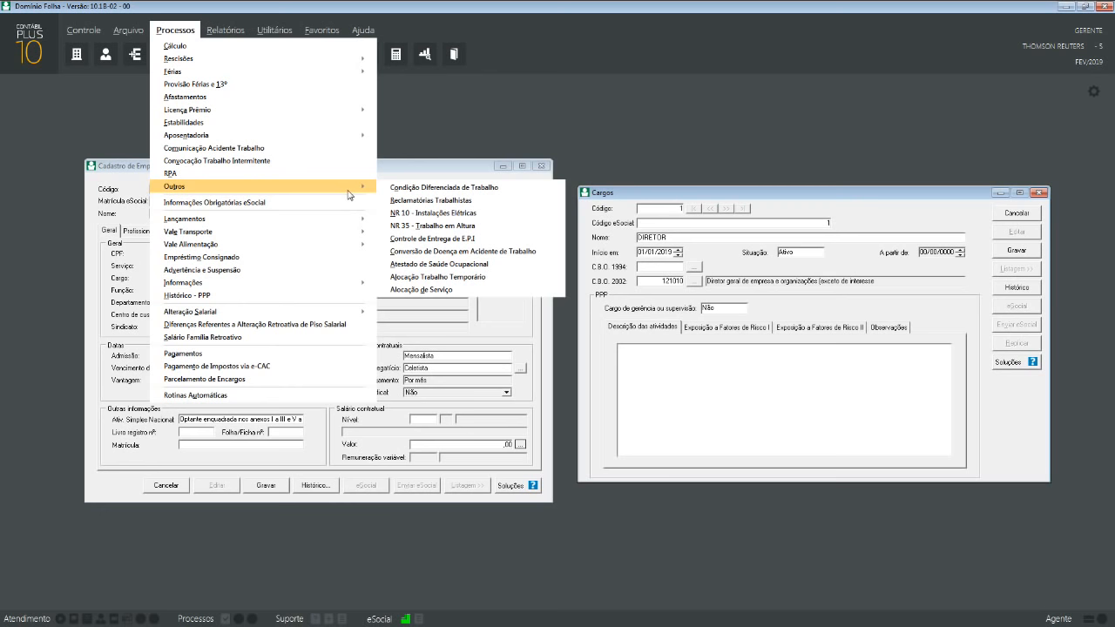
pyautogui.click(225, 30)
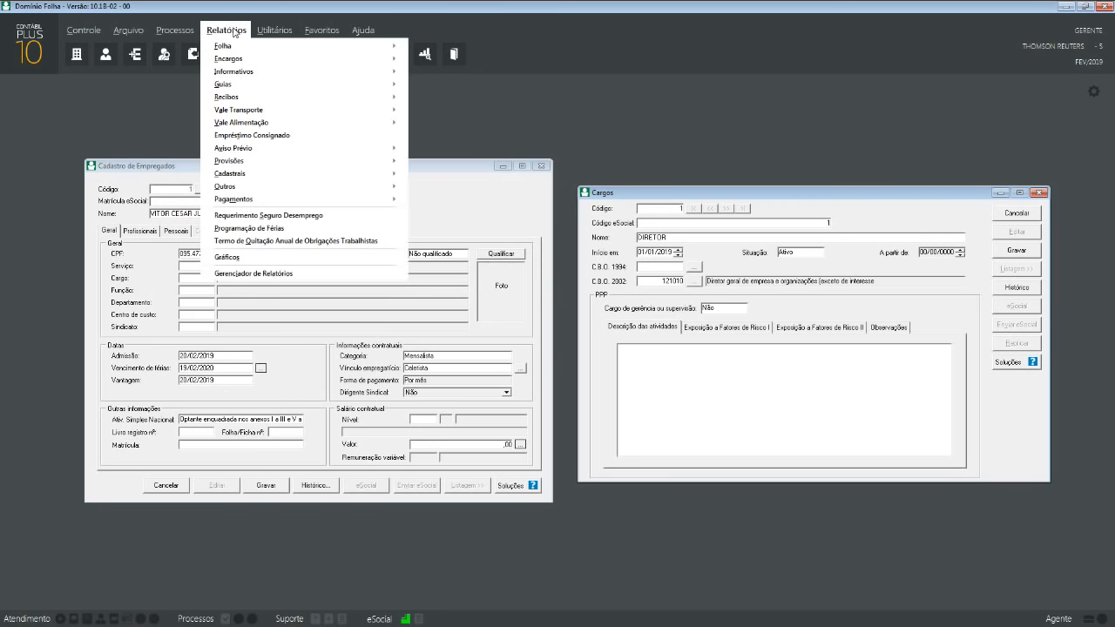
pyautogui.moveTo(243, 62)
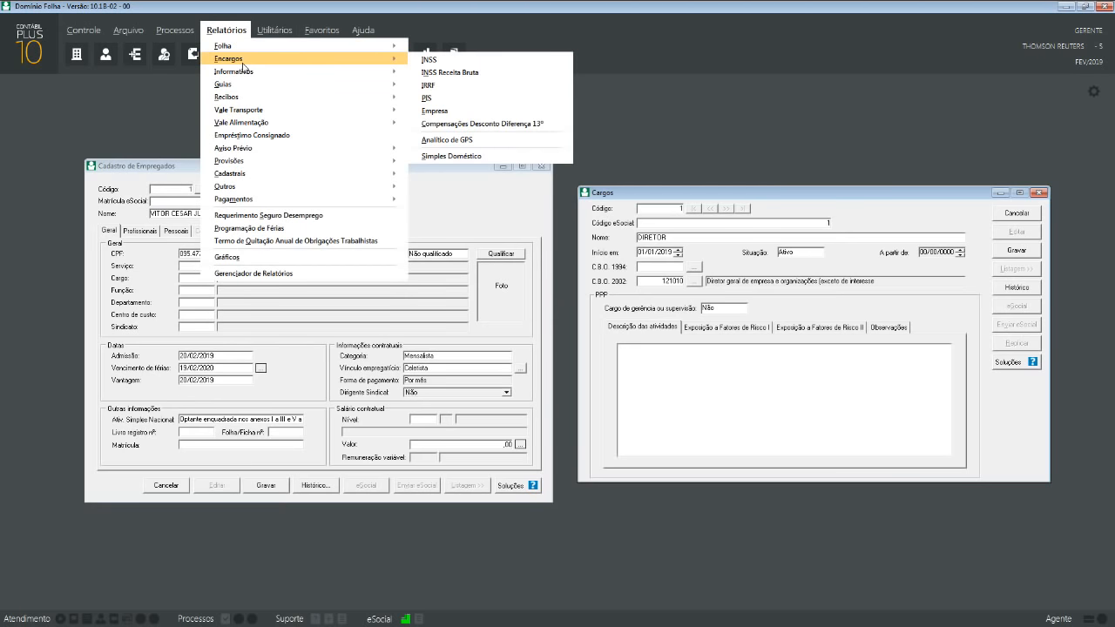
pyautogui.click(760, 201)
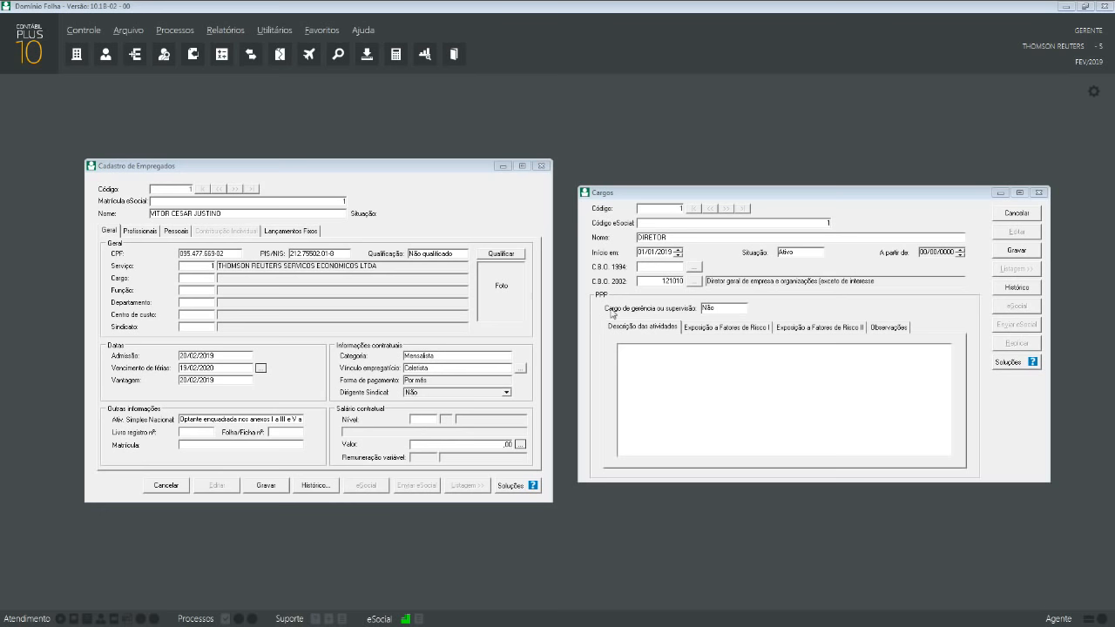
pyautogui.click(692, 379)
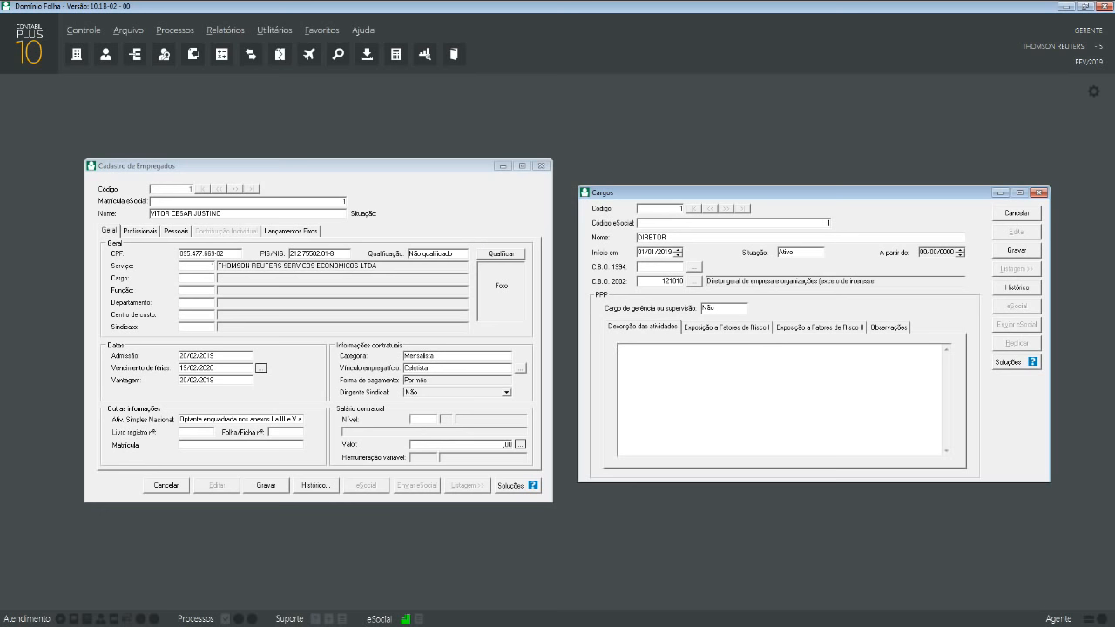
pyautogui.click(697, 328)
pyautogui.click(674, 325)
pyautogui.click(722, 327)
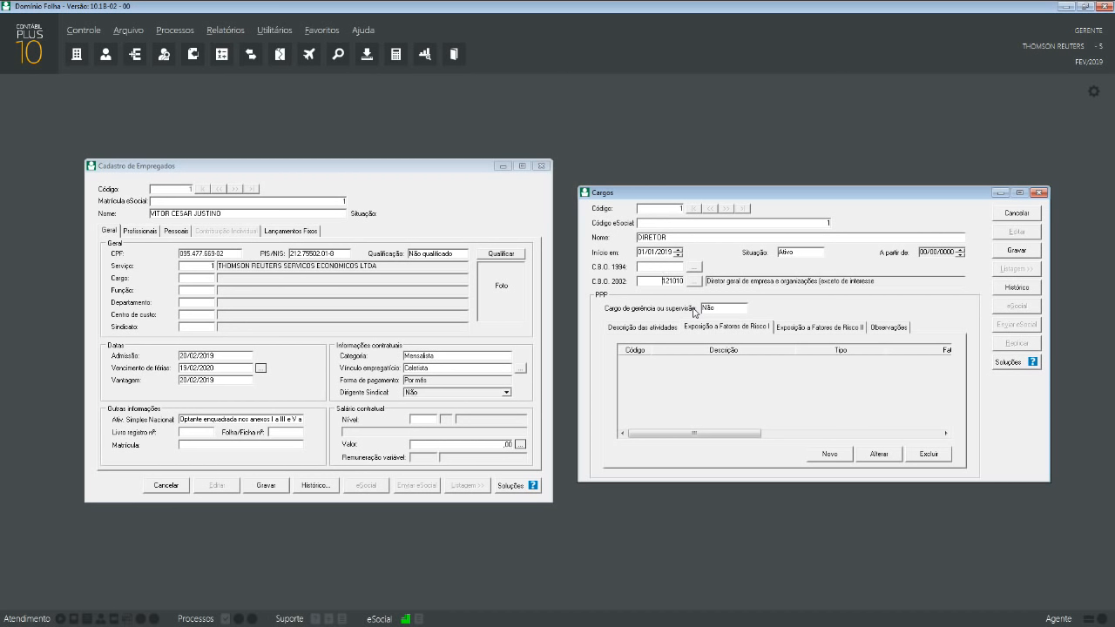
pyautogui.click(640, 334)
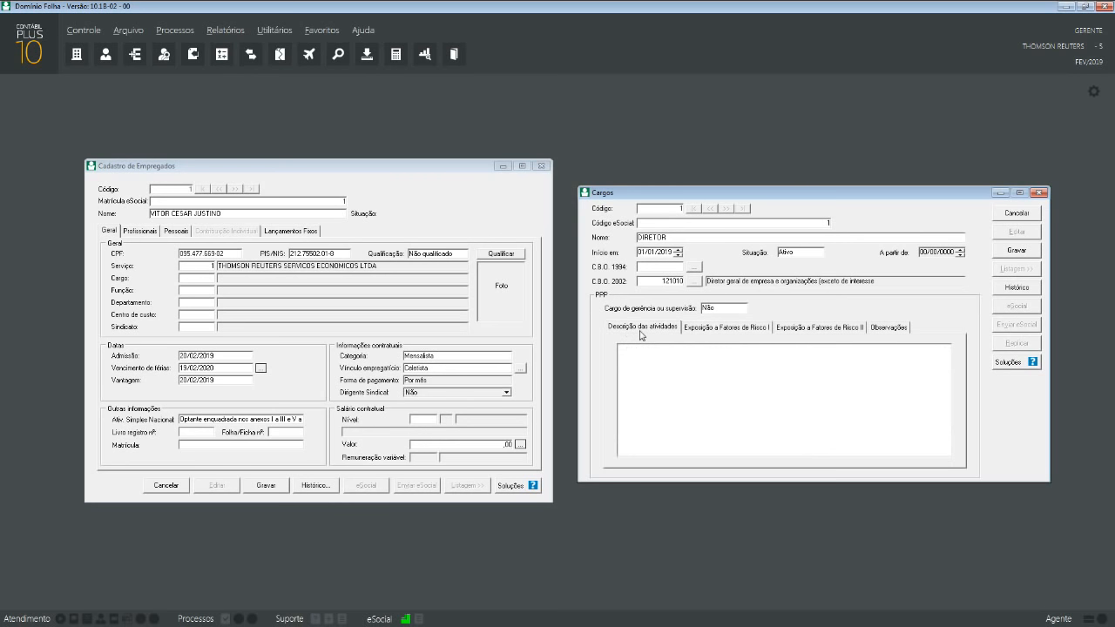
pyautogui.click(675, 405)
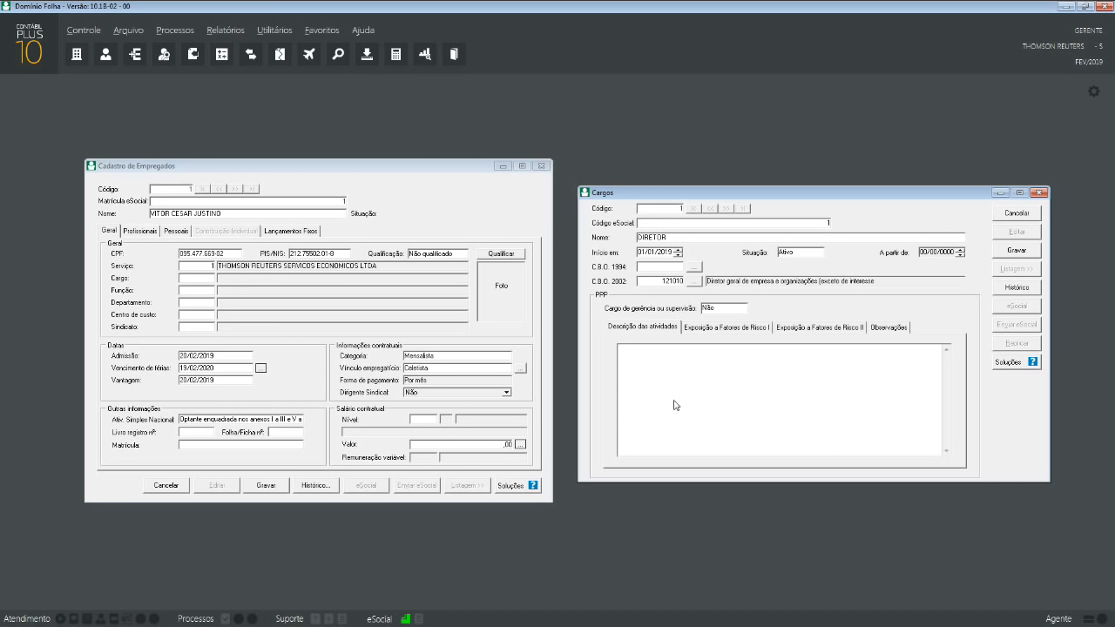
pyautogui.click(742, 330)
pyautogui.click(805, 330)
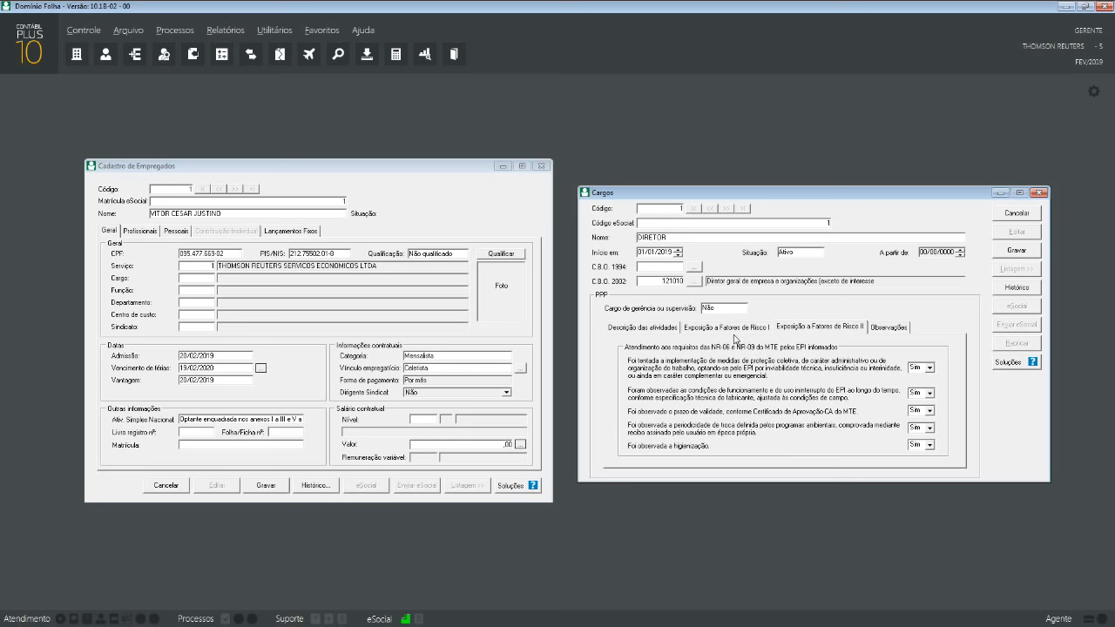
pyautogui.click(878, 331)
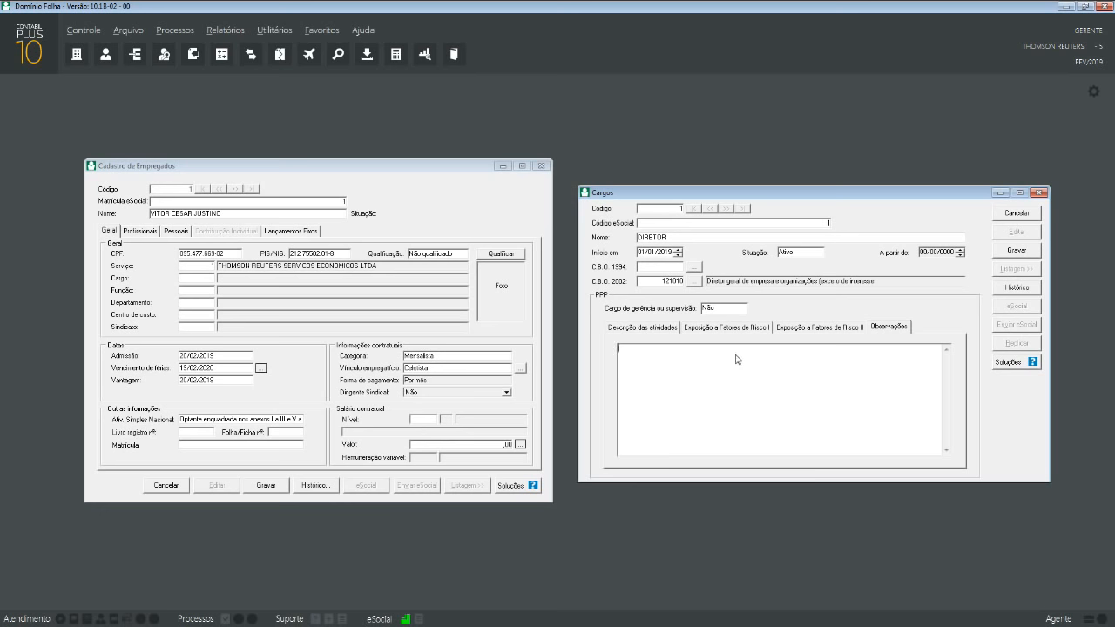
pyautogui.click(725, 329)
pyautogui.click(722, 310)
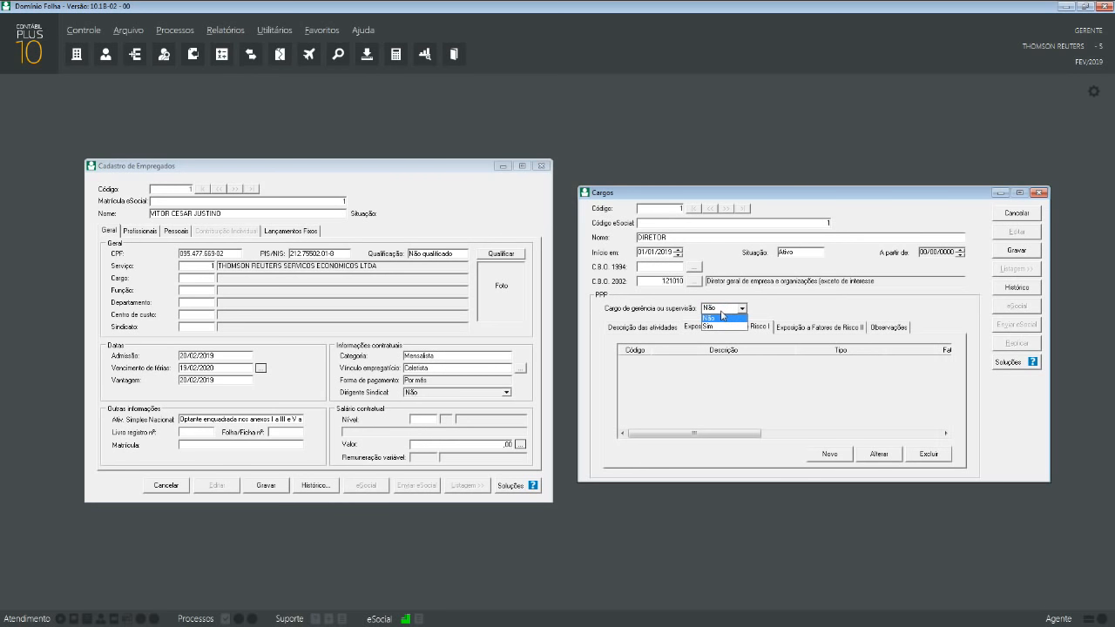
pyautogui.click(721, 317)
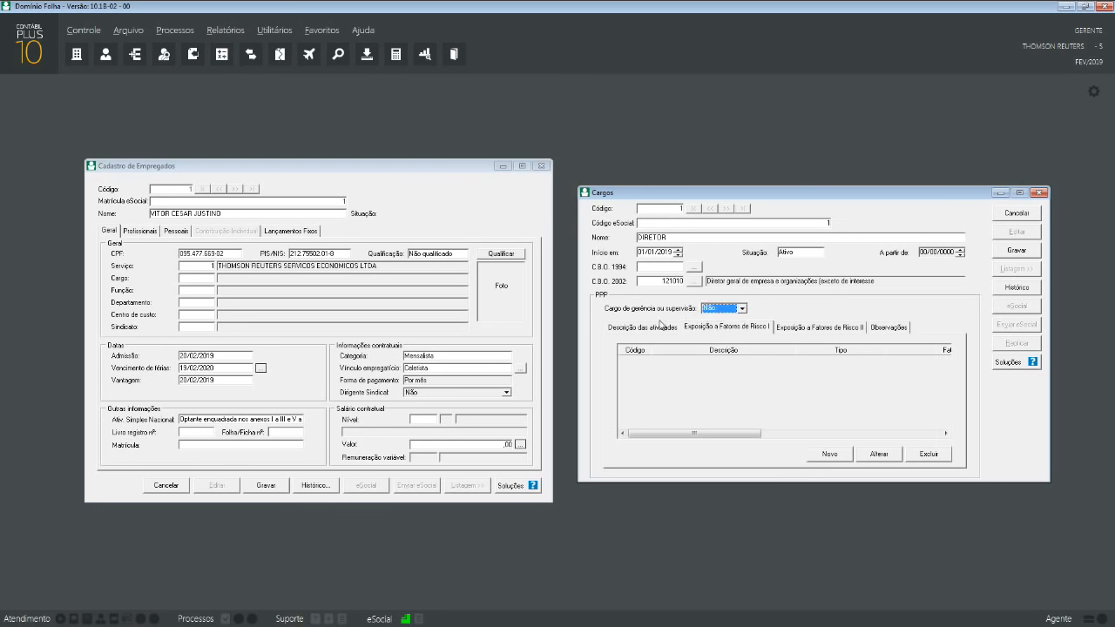
pyautogui.click(653, 330)
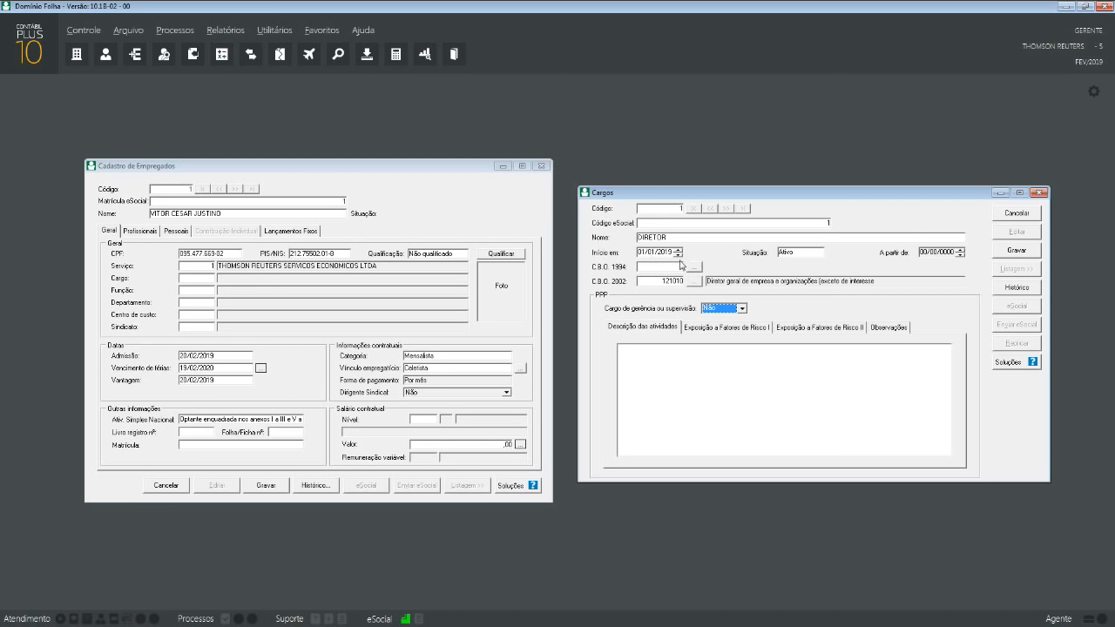
# - Save the DIRETOR position and close the Cargos register
pyautogui.click(1015, 253)
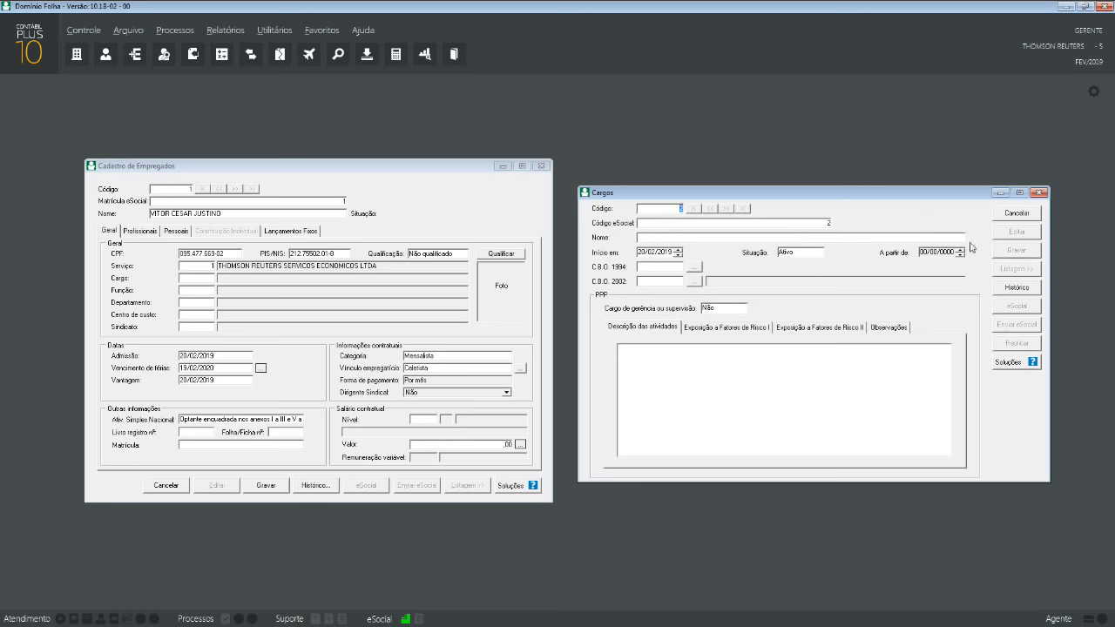
pyautogui.click(1024, 215)
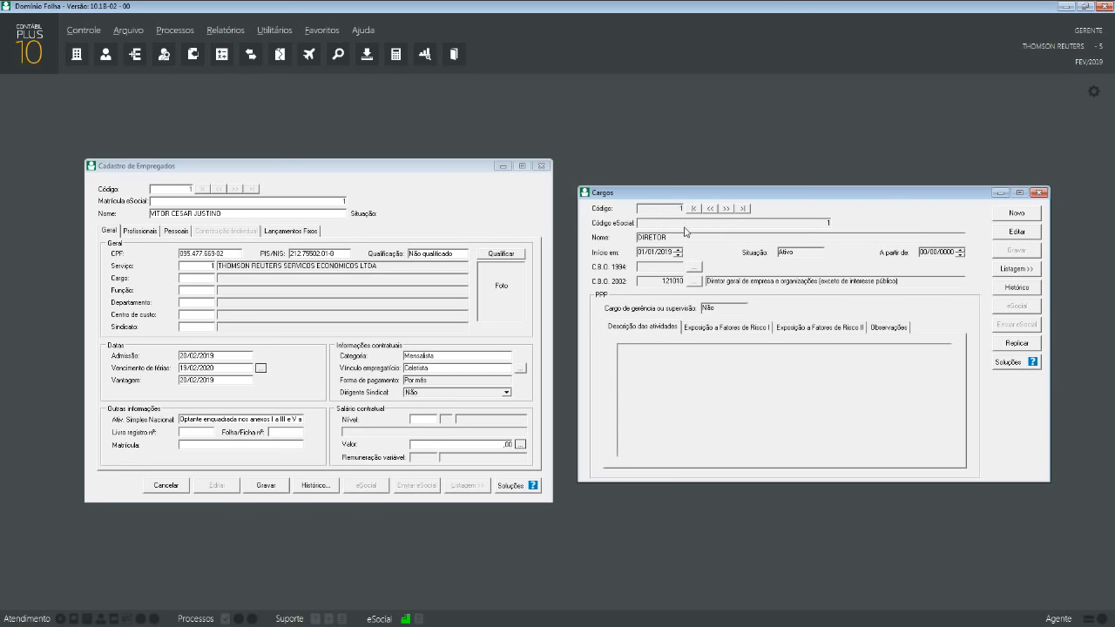
pyautogui.click(1040, 195)
# - Assign Cargo 1 – 121010 DIRETOR to the employee record
pyautogui.moveTo(273, 172); pyautogui.dragTo(479, 182)
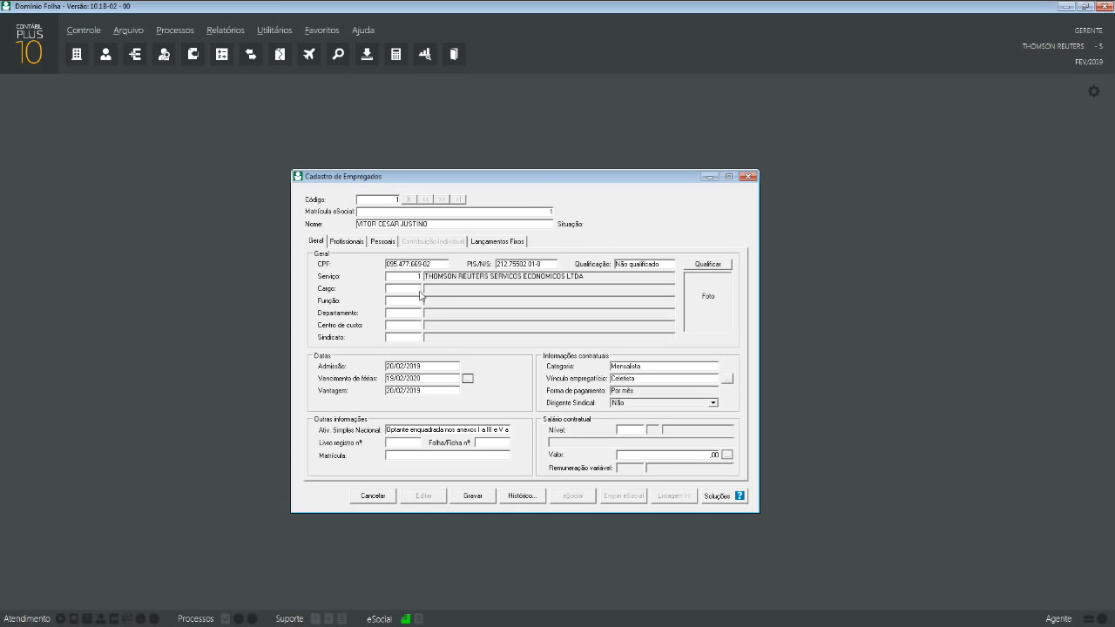
pyautogui.write('1')
pyautogui.press('Tab')
pyautogui.doubleClick(410, 293)
pyautogui.press('F2')
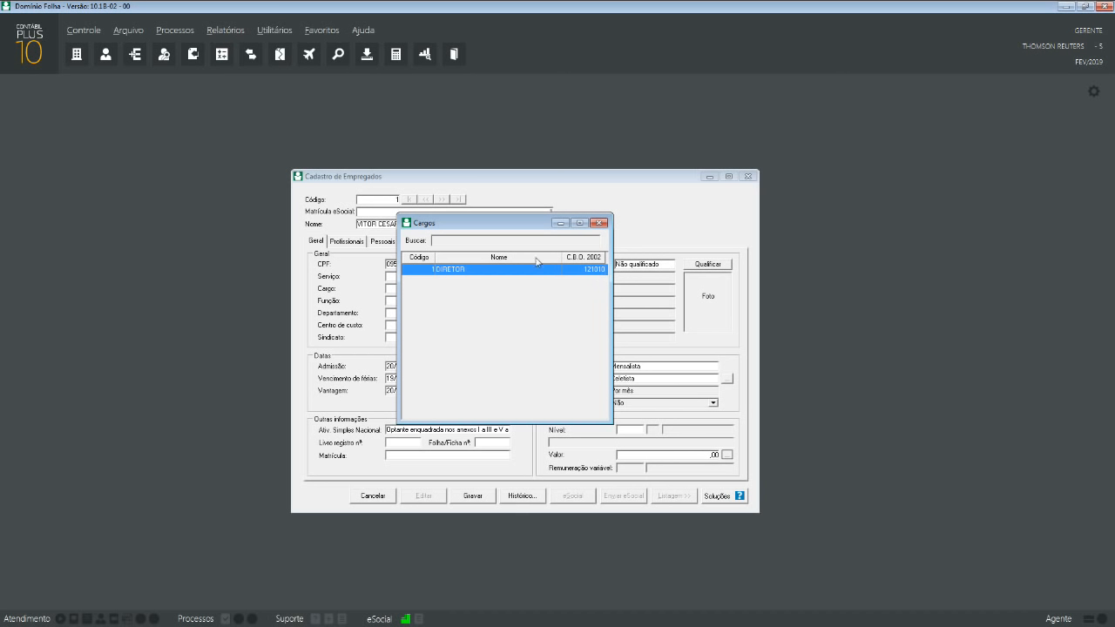
pyautogui.click(600, 223)
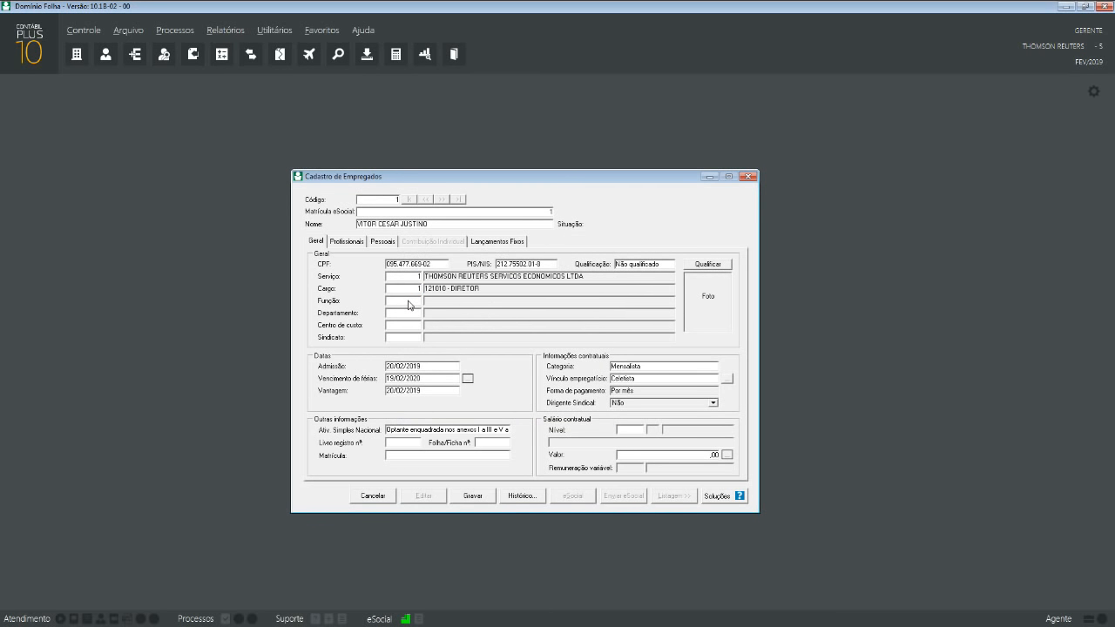
pyautogui.moveTo(475, 176); pyautogui.dragTo(271, 172)
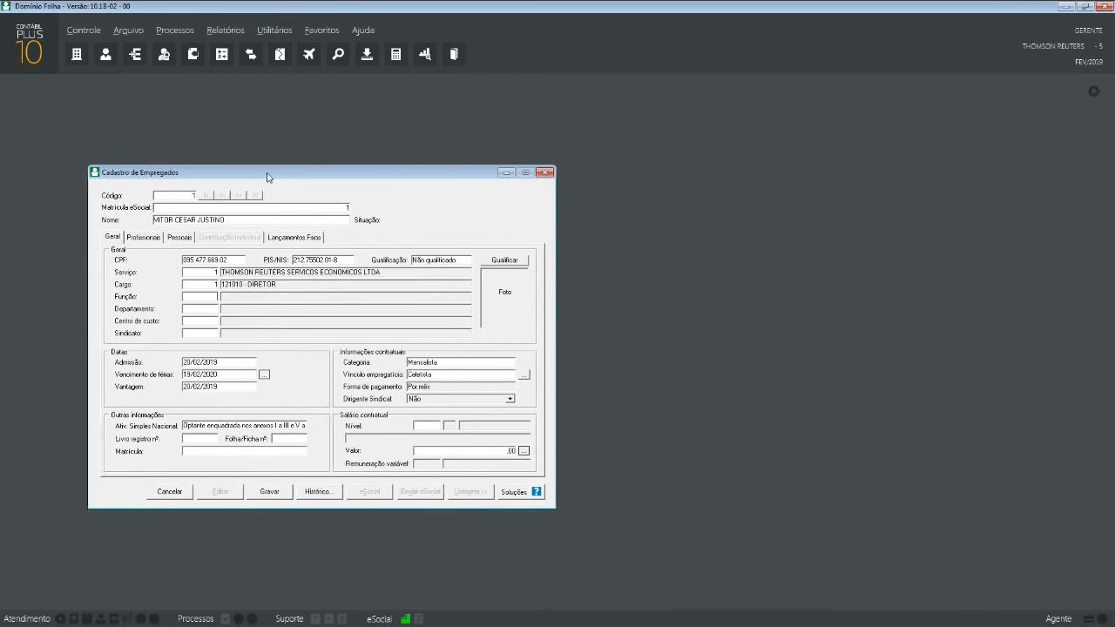
pyautogui.click(129, 29)
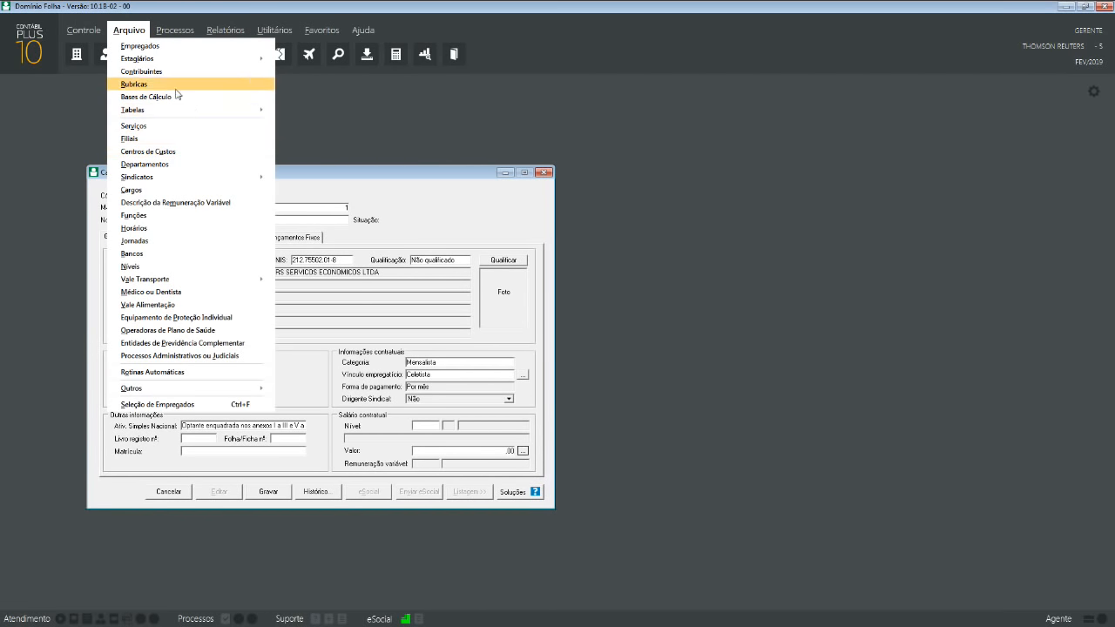
pyautogui.click(179, 215)
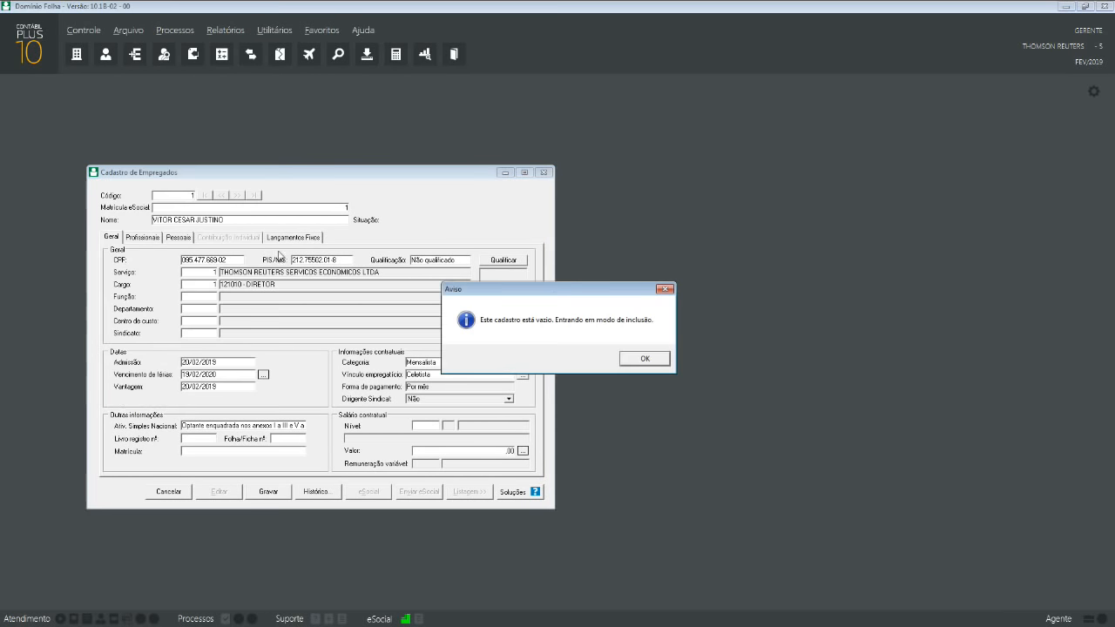
pyautogui.click(645, 358)
pyautogui.moveTo(556, 251); pyautogui.dragTo(794, 239)
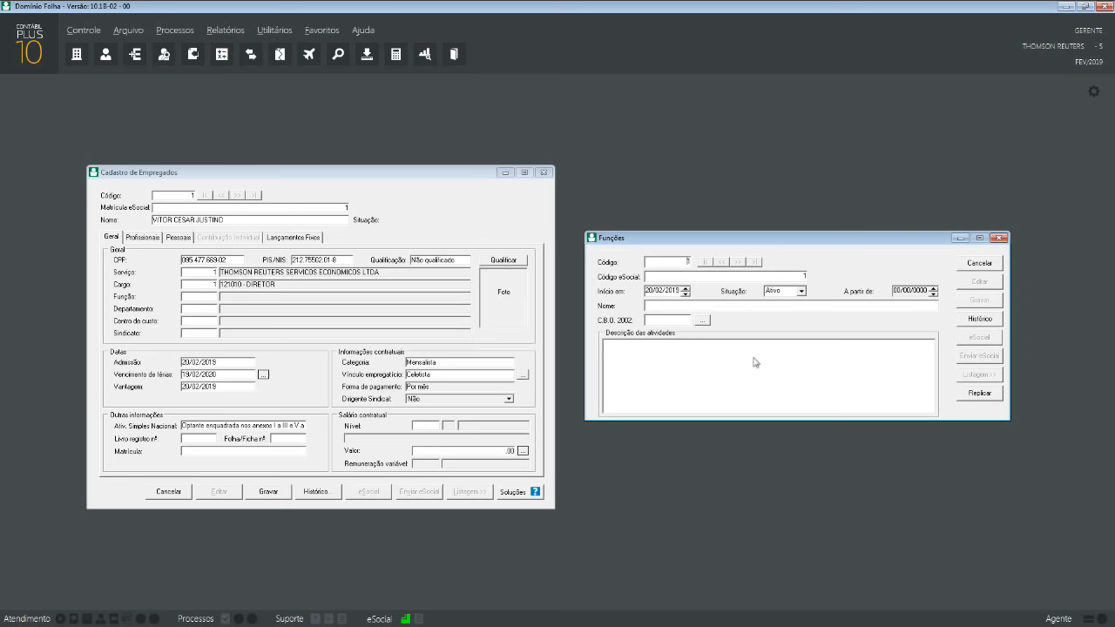
pyautogui.click(999, 238)
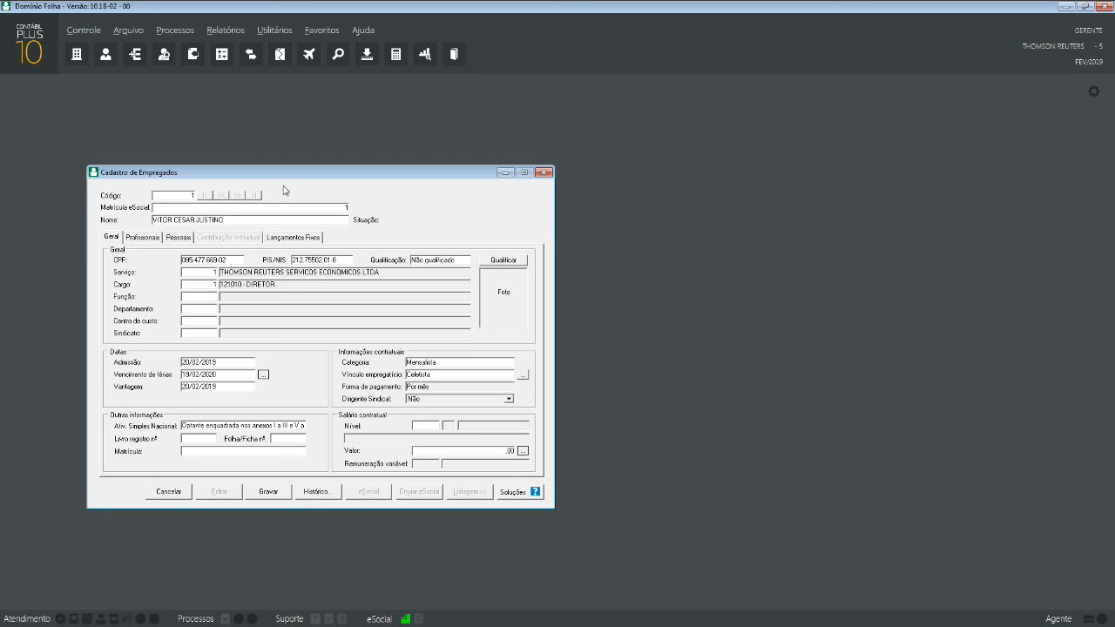
# - Dismiss the empty department lookup and start a new record in the Departamentos register
pyautogui.press('F2')
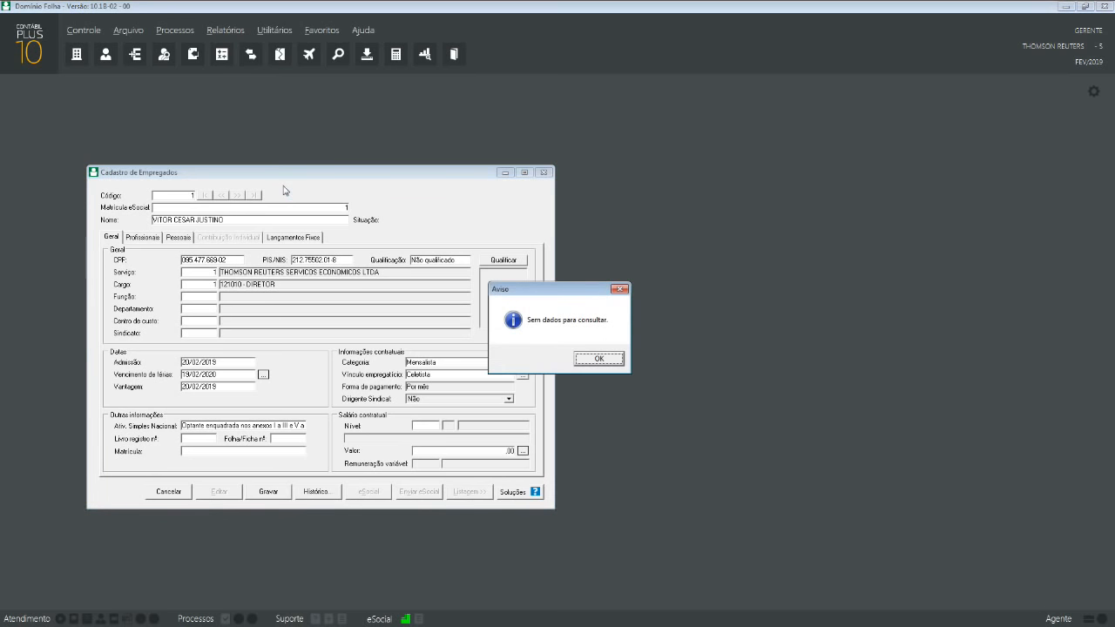
pyautogui.click(604, 359)
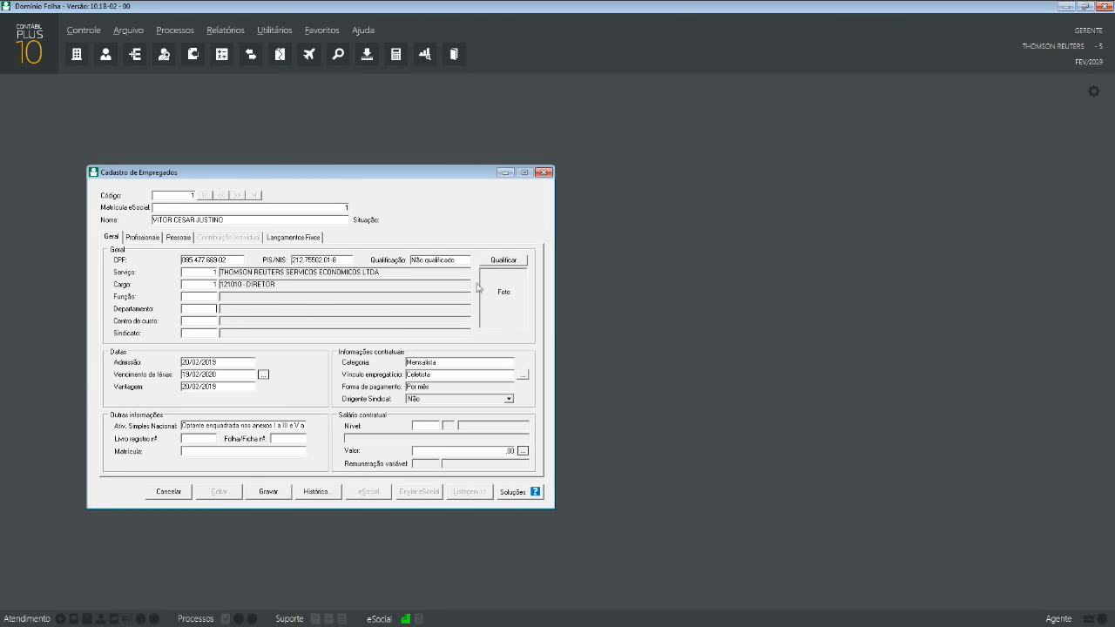
pyautogui.click(137, 35)
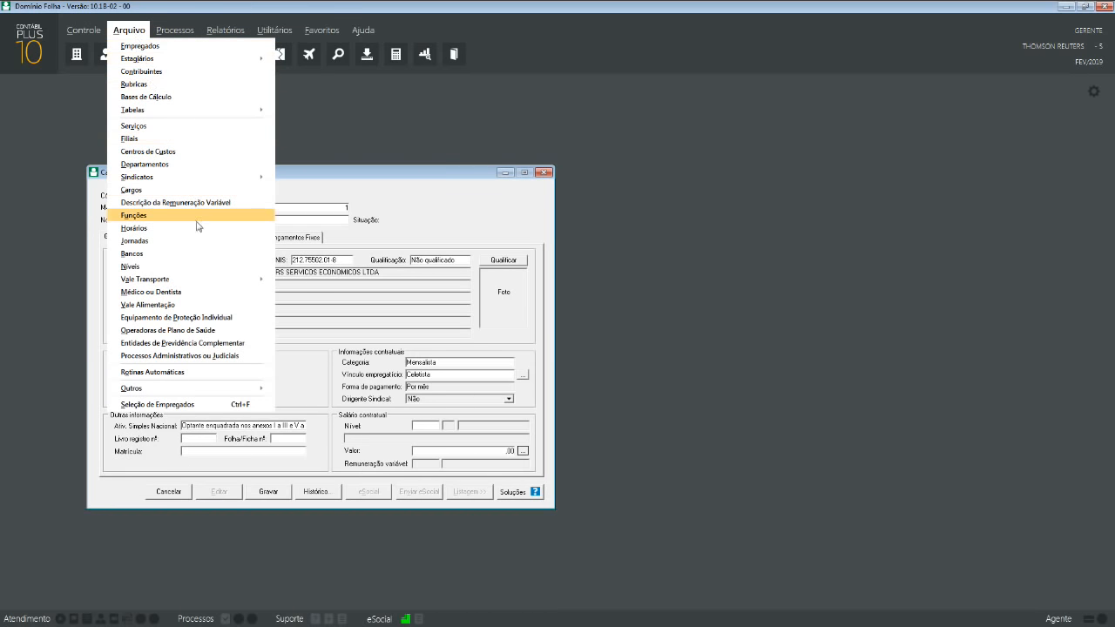
pyautogui.click(145, 163)
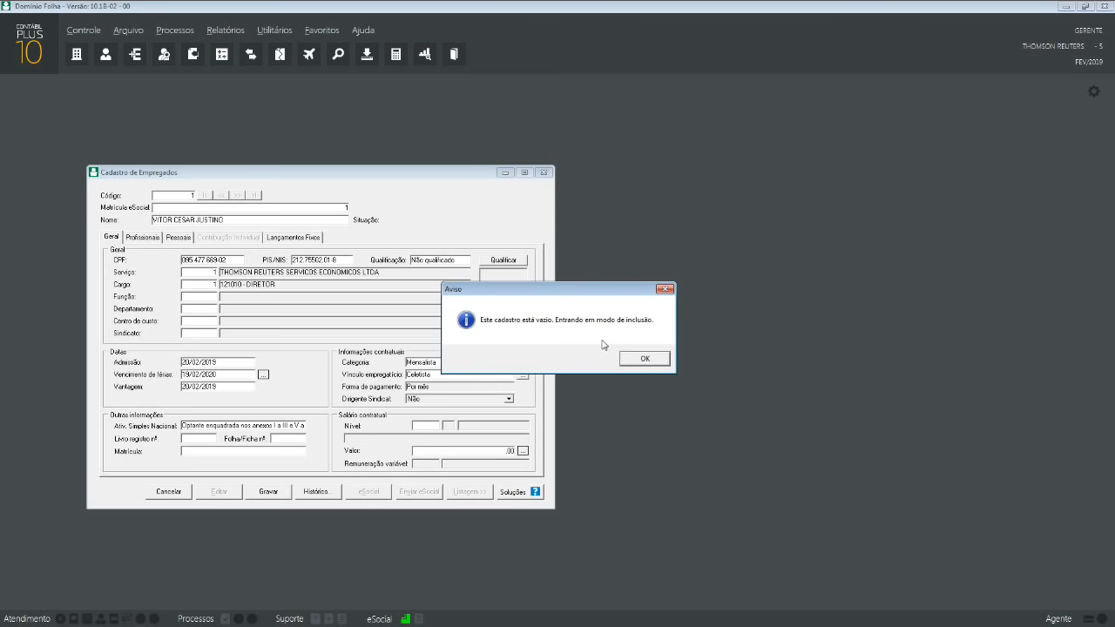
pyautogui.click(644, 361)
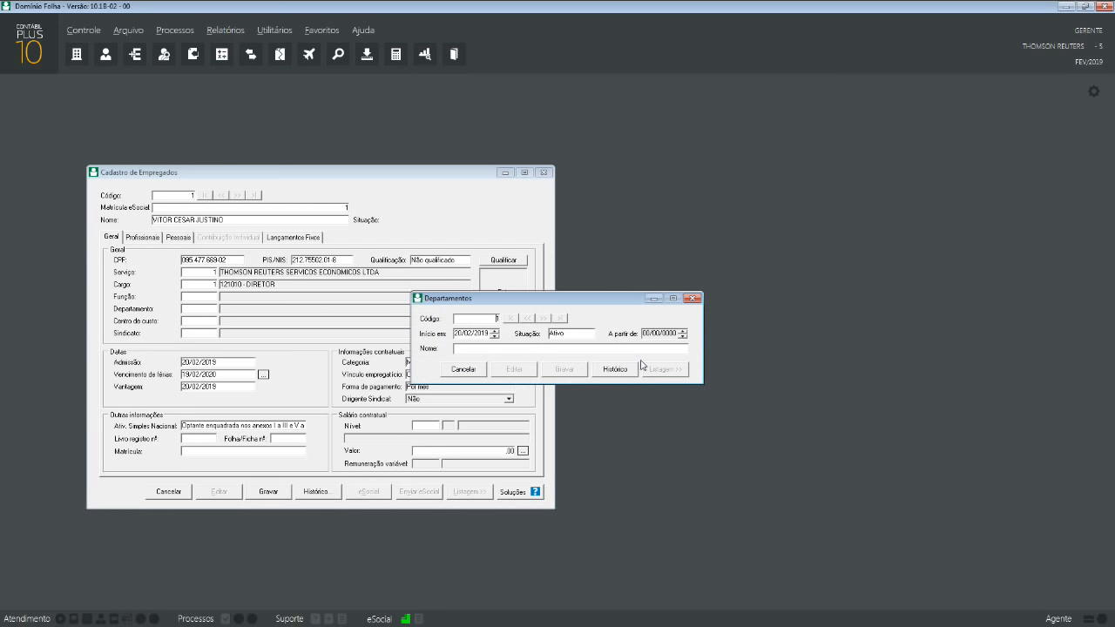
pyautogui.moveTo(575, 308); pyautogui.dragTo(768, 297)
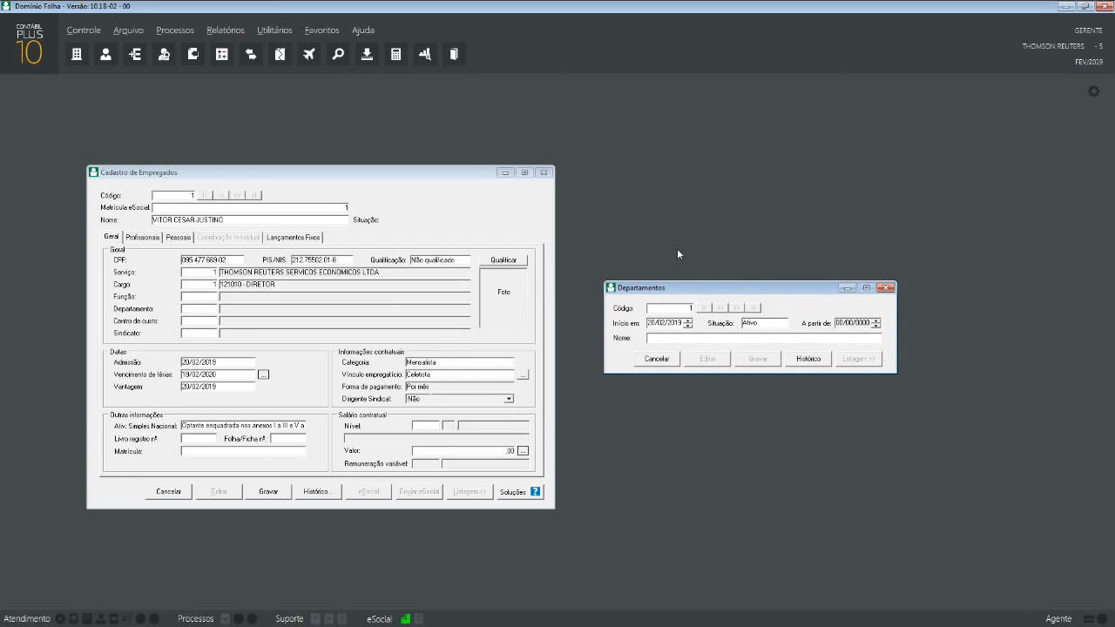
# - Save department 1 GERAL with start date 01/01/2019, then close the register
pyautogui.press('Tab')
pyautogui.write('01012000')
pyautogui.write('1')
pyautogui.write('9')
pyautogui.press('Tab')
pyautogui.press('Tab')
pyautogui.write('GERAL')
pyautogui.click(767, 359)
pyautogui.click(655, 362)
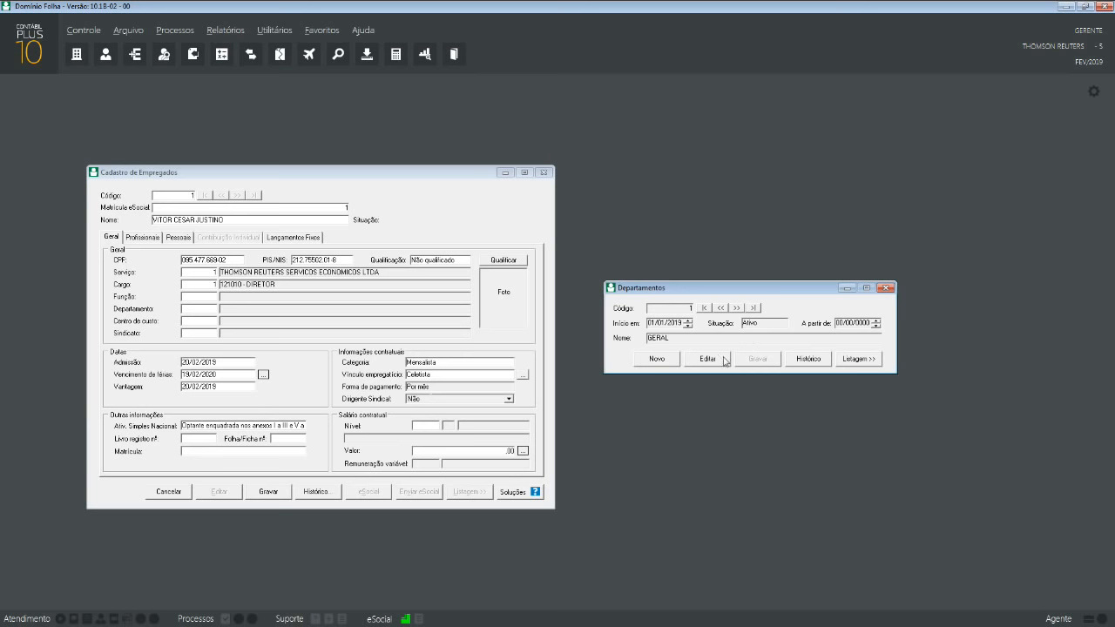
pyautogui.click(885, 288)
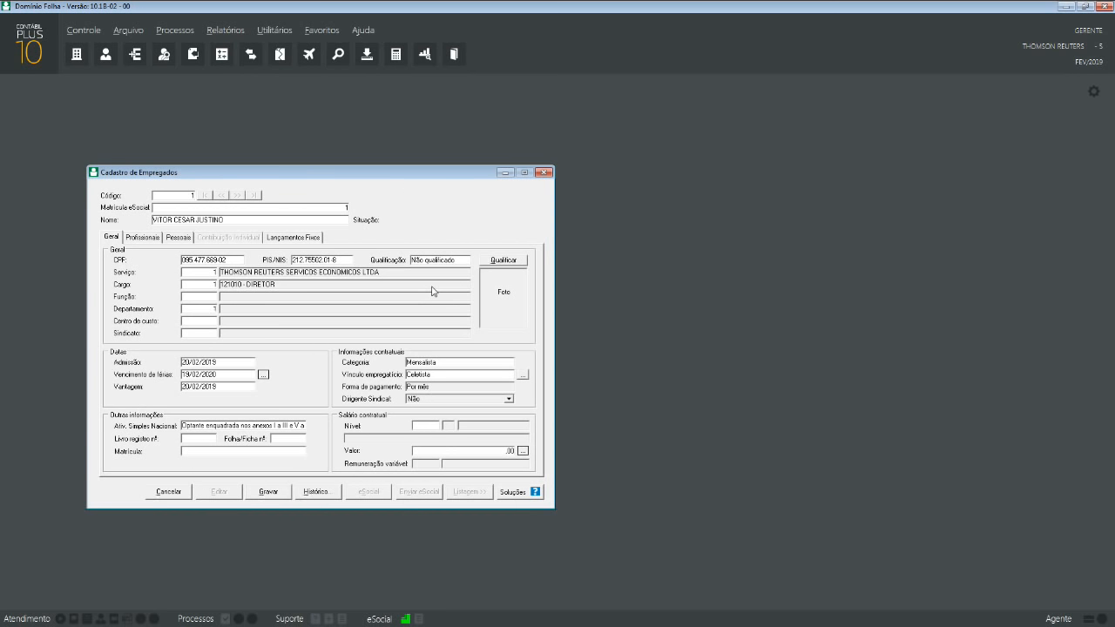
# - Confirm Departamento 1 GERAL, then look up cost centres and find none exist
pyautogui.press('Tab')
pyautogui.click(129, 29)
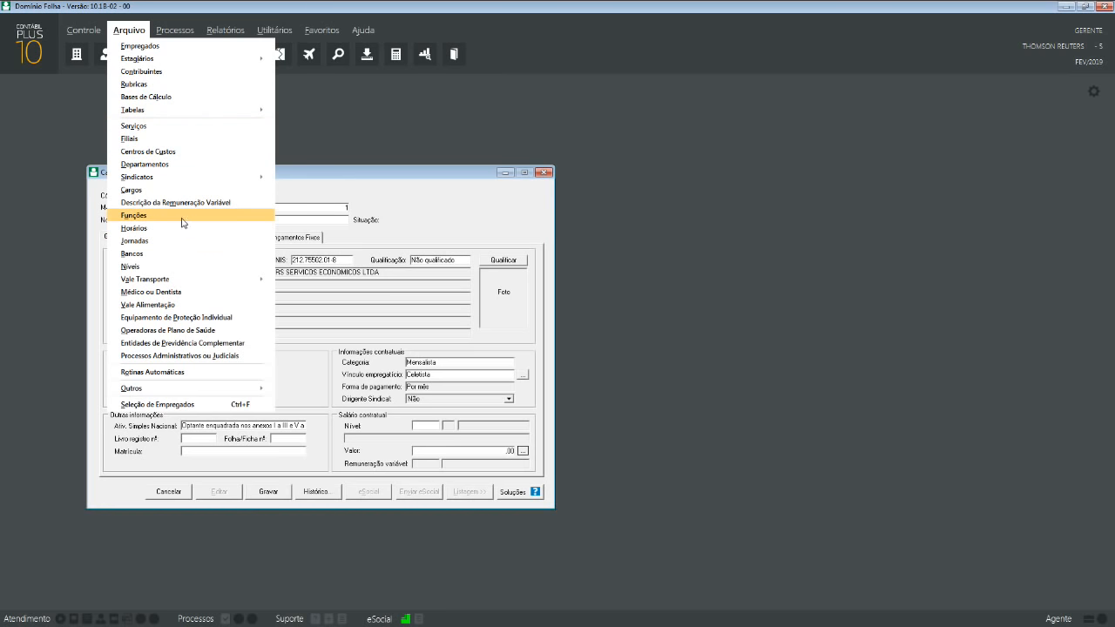
pyautogui.click(474, 166)
pyautogui.click(146, 32)
pyautogui.click(146, 35)
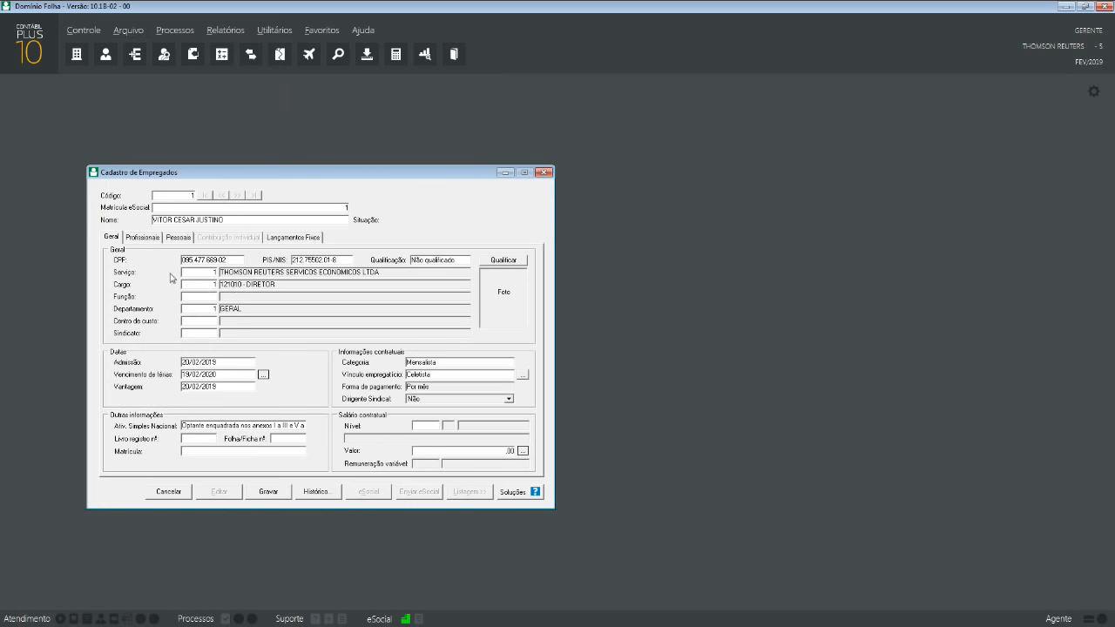
pyautogui.click(128, 31)
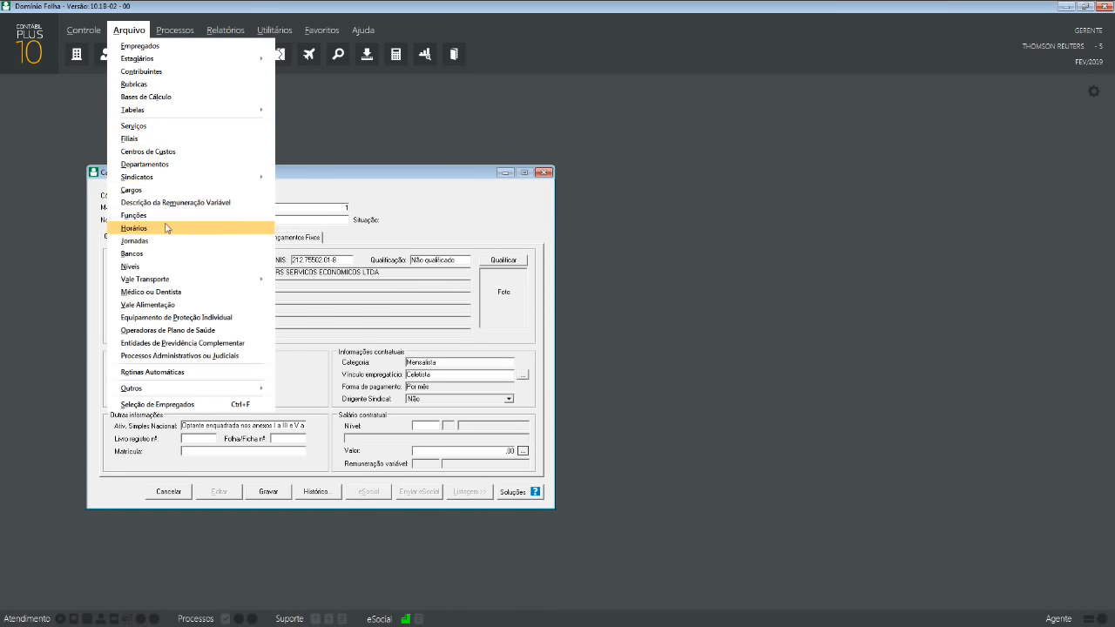
pyautogui.click(351, 210)
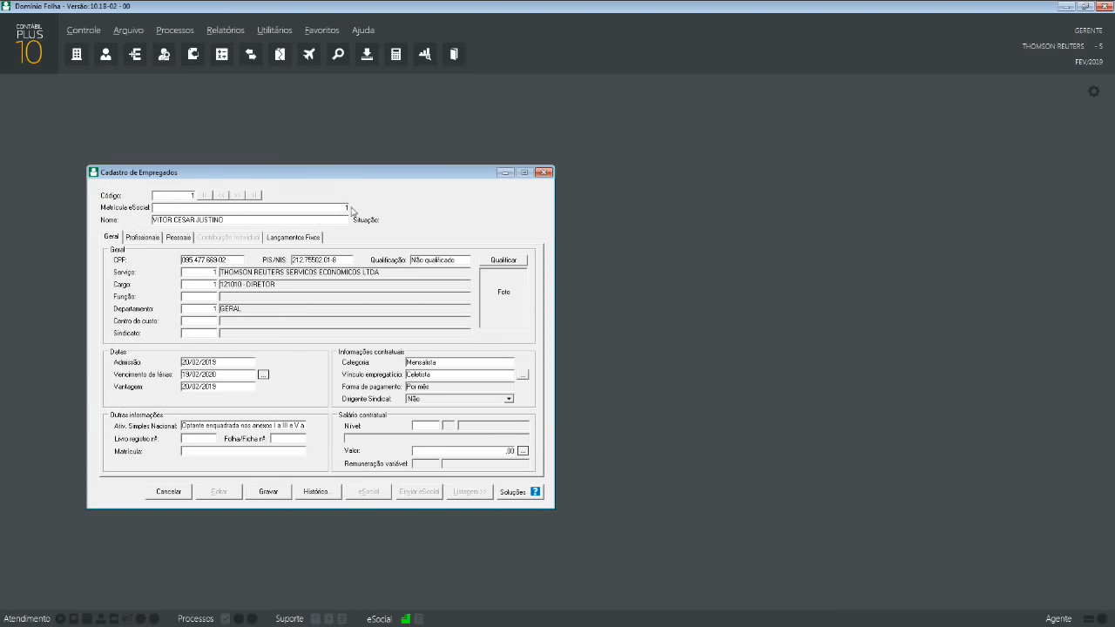
pyautogui.doubleClick(213, 324)
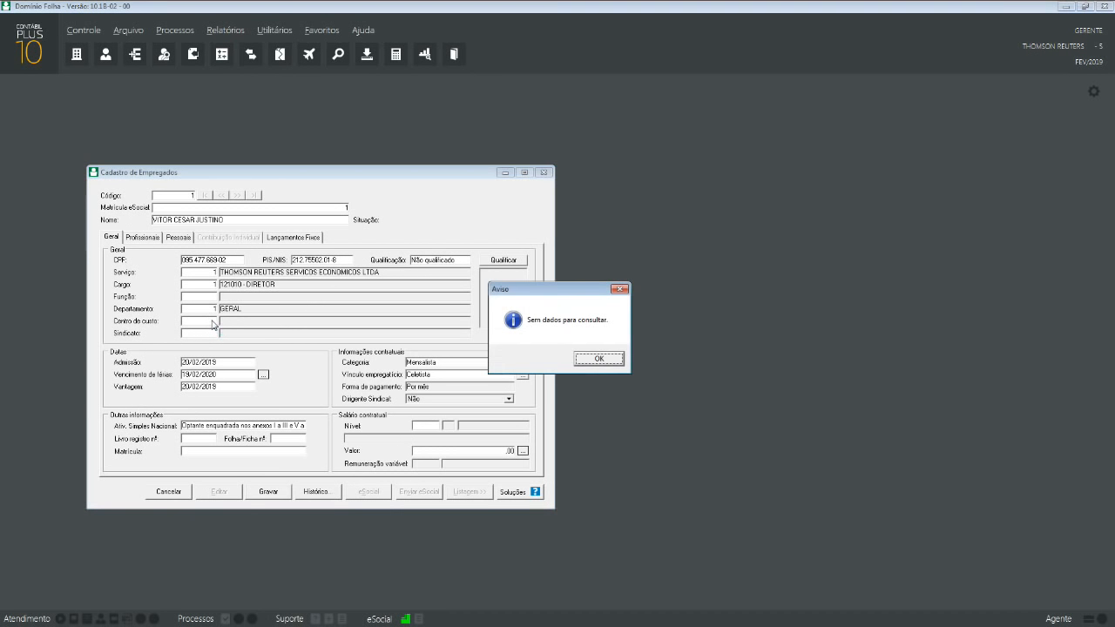
pyautogui.click(586, 358)
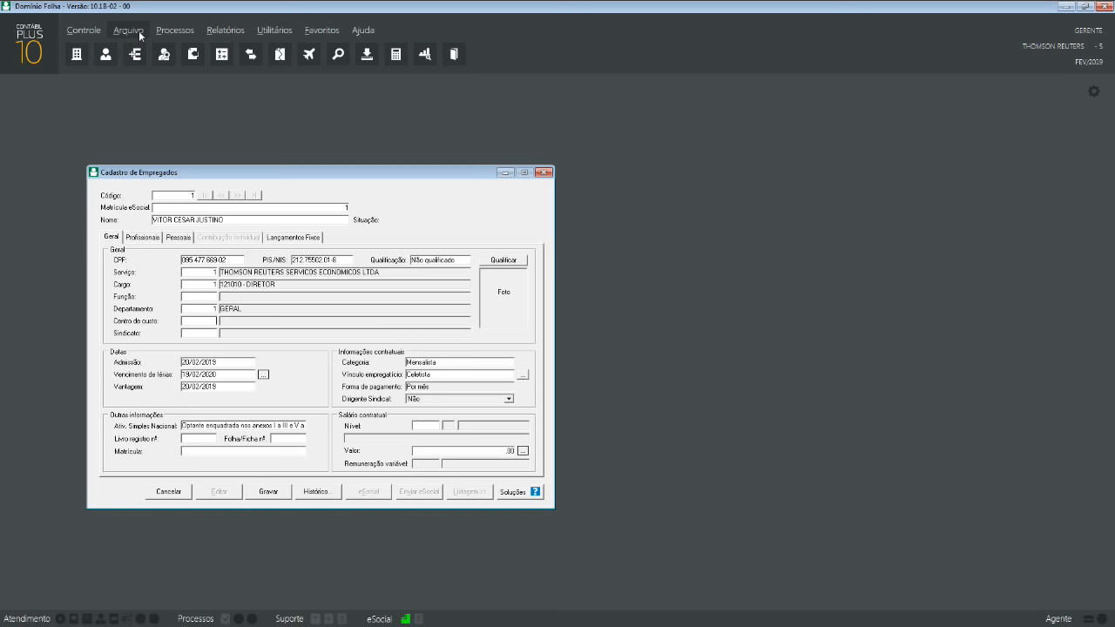
# - Recheck the empty cost centre lookup and start a new Centros de Custos record
pyautogui.rightClick(212, 324)
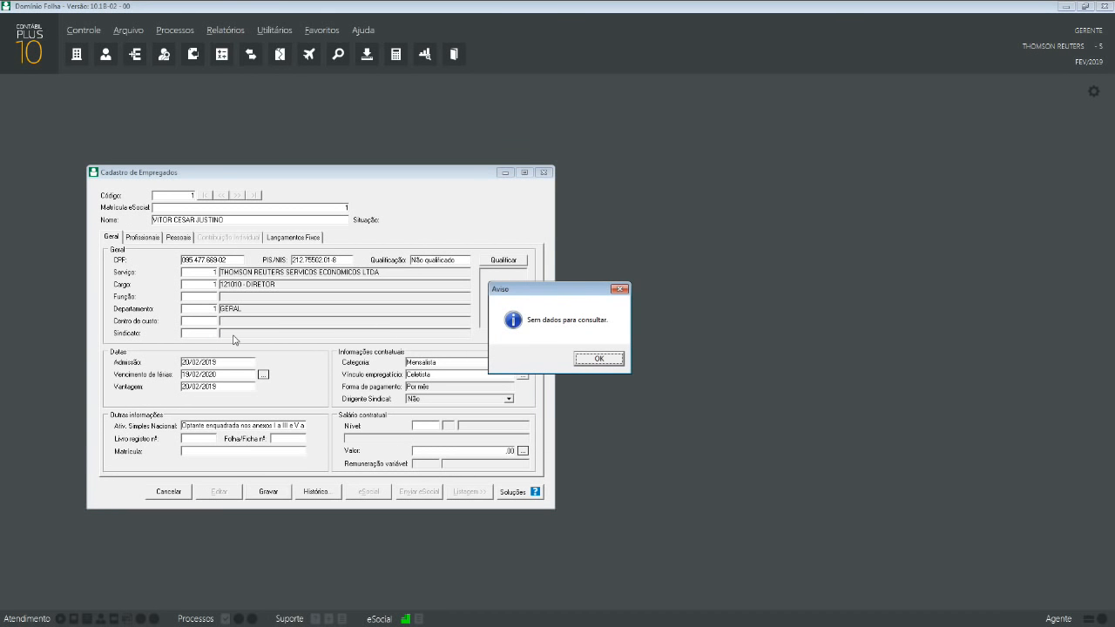
pyautogui.click(599, 360)
pyautogui.click(128, 29)
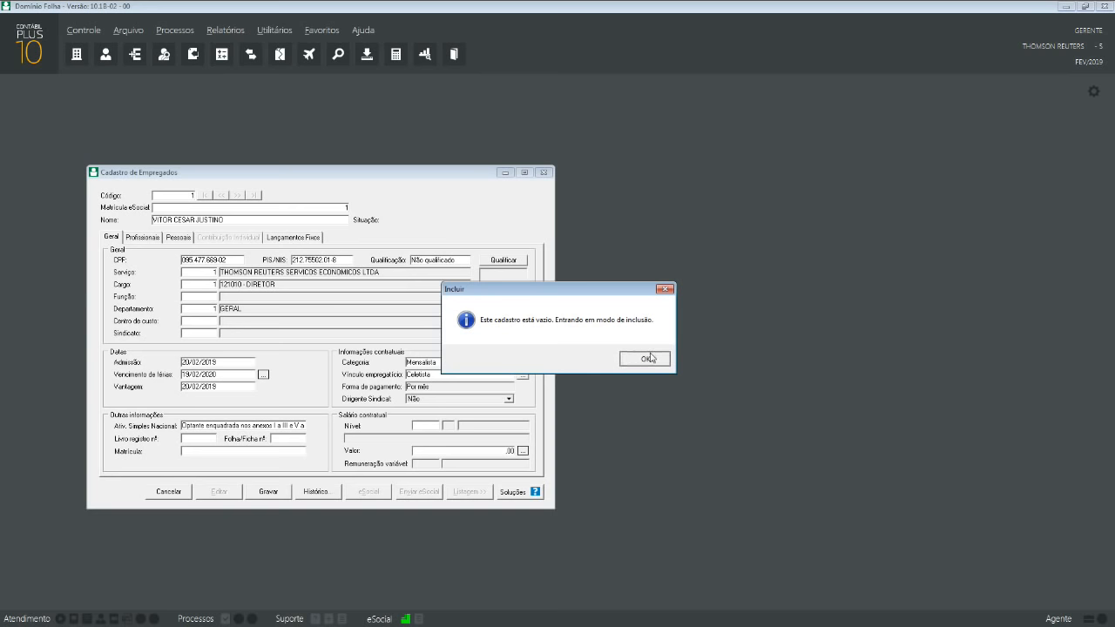
pyautogui.click(649, 357)
# - Name the cost centre GERAL, review the risk exposure II tab, save and close
pyautogui.moveTo(570, 184); pyautogui.dragTo(812, 222)
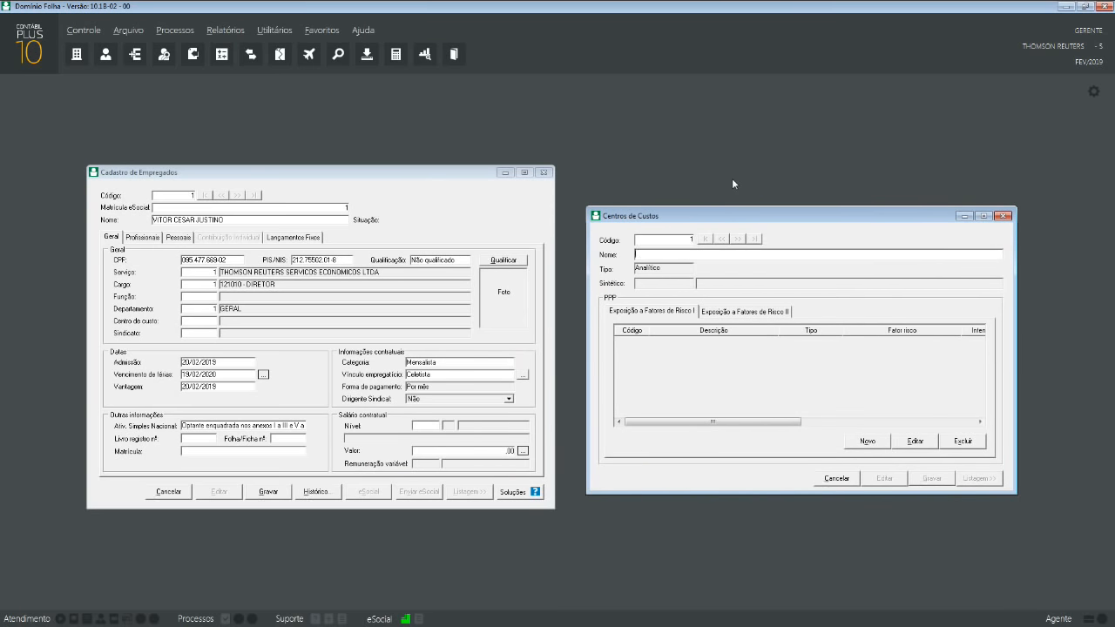
pyautogui.write('d')
pyautogui.write('ERAL')
pyautogui.press('Tab')
pyautogui.click(746, 312)
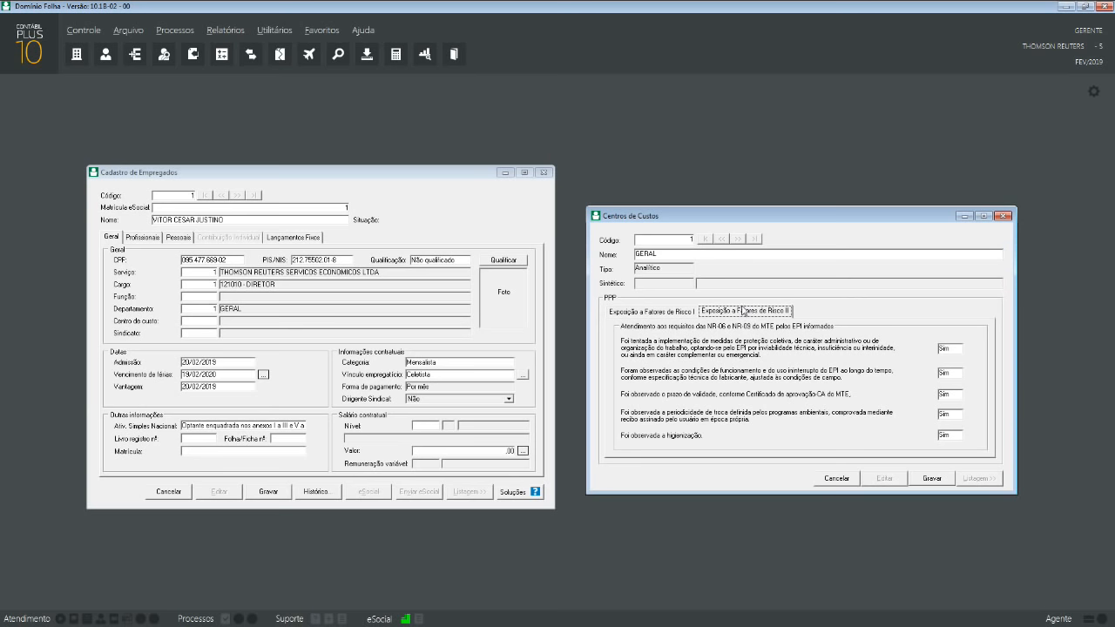
pyautogui.click(939, 480)
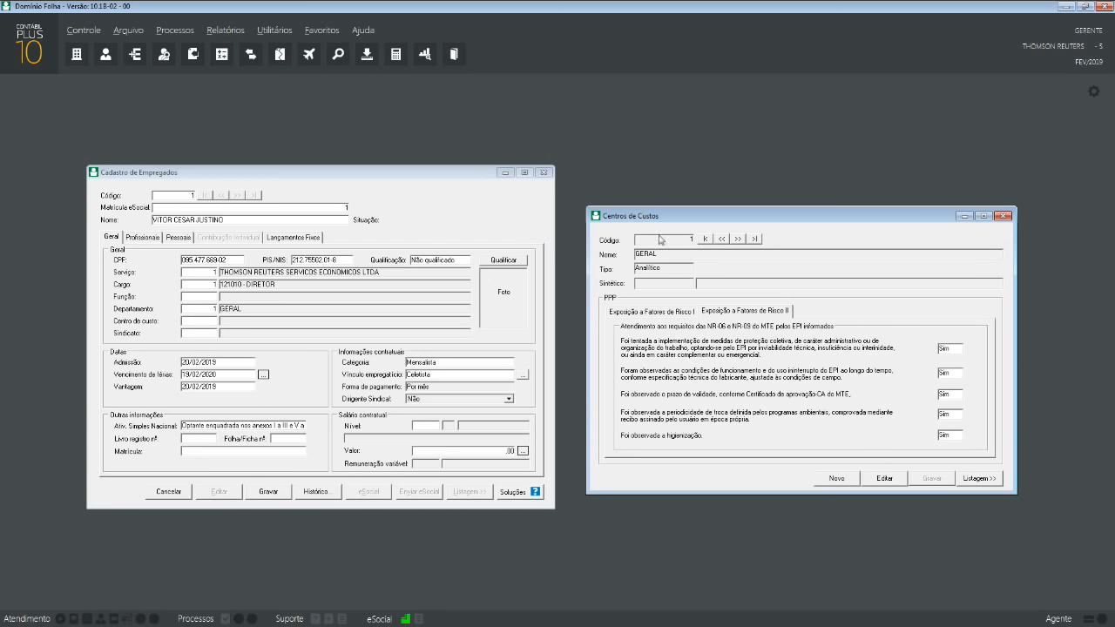
pyautogui.click(1002, 216)
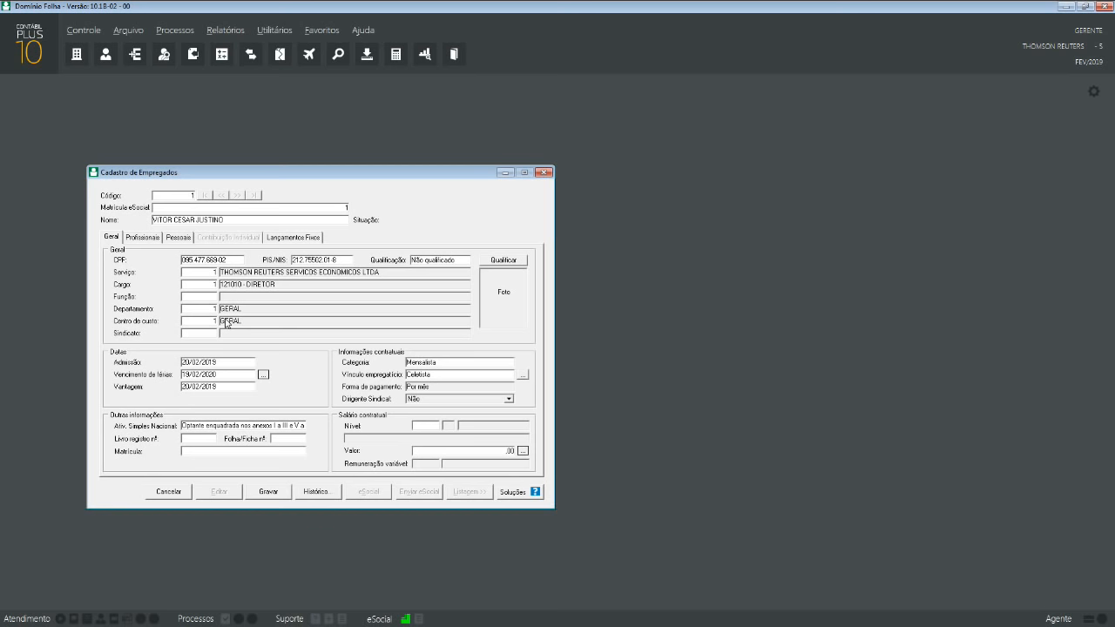
# - Bring up the Sindicatos dos Empregados list with 1 SINDICATO EXEMPLO beside the employee form
pyautogui.press('F2')
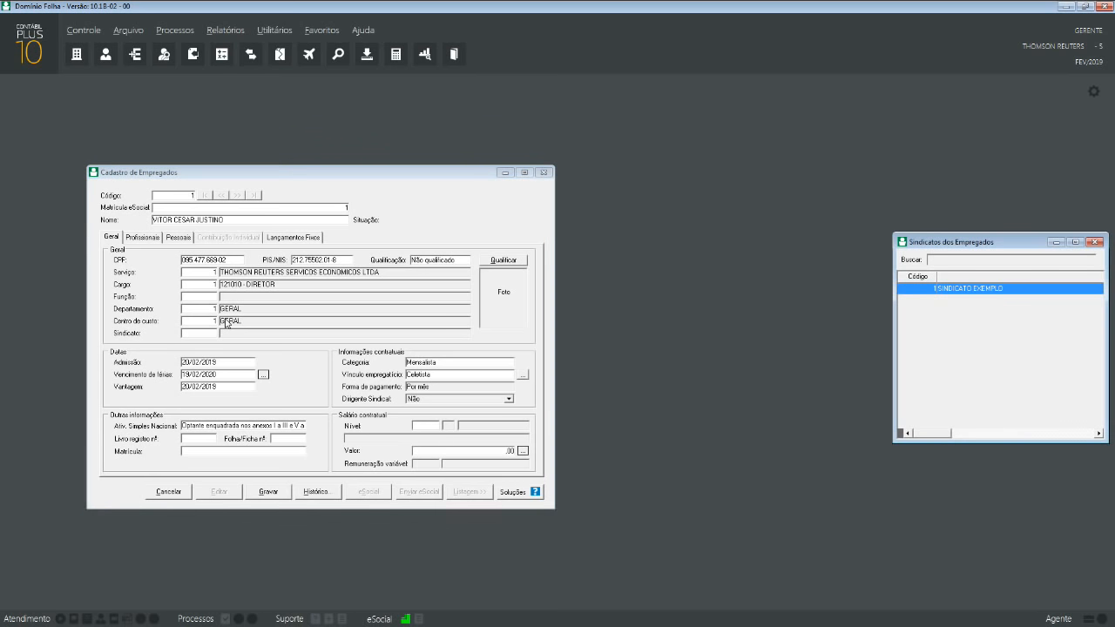
pyautogui.moveTo(927, 245); pyautogui.dragTo(635, 220)
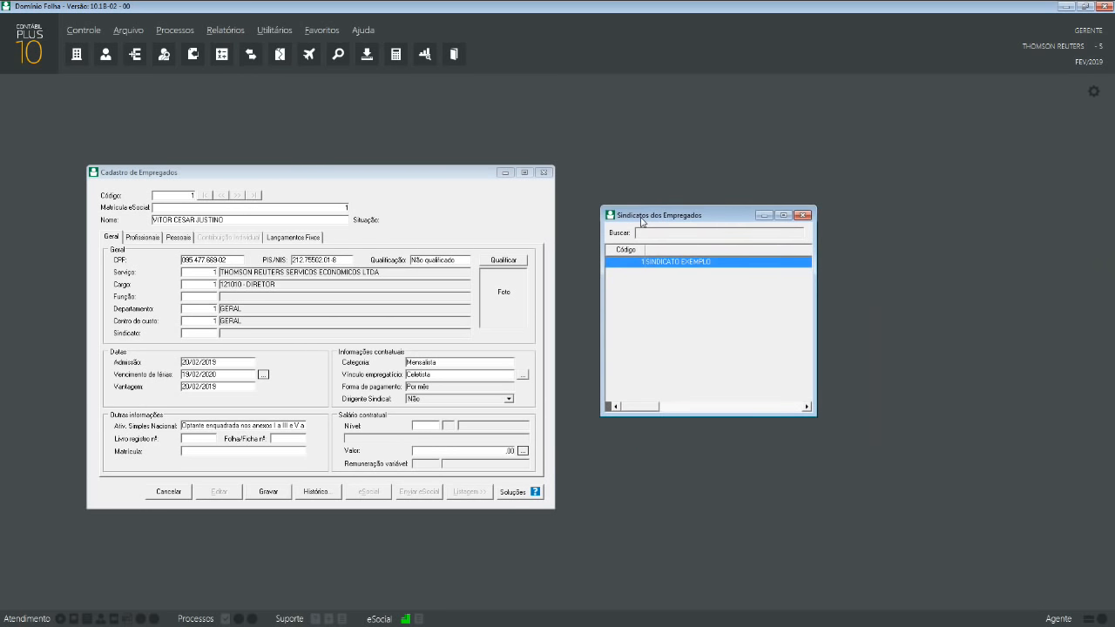
pyautogui.click(668, 413)
pyautogui.moveTo(659, 413); pyautogui.dragTo(641, 409)
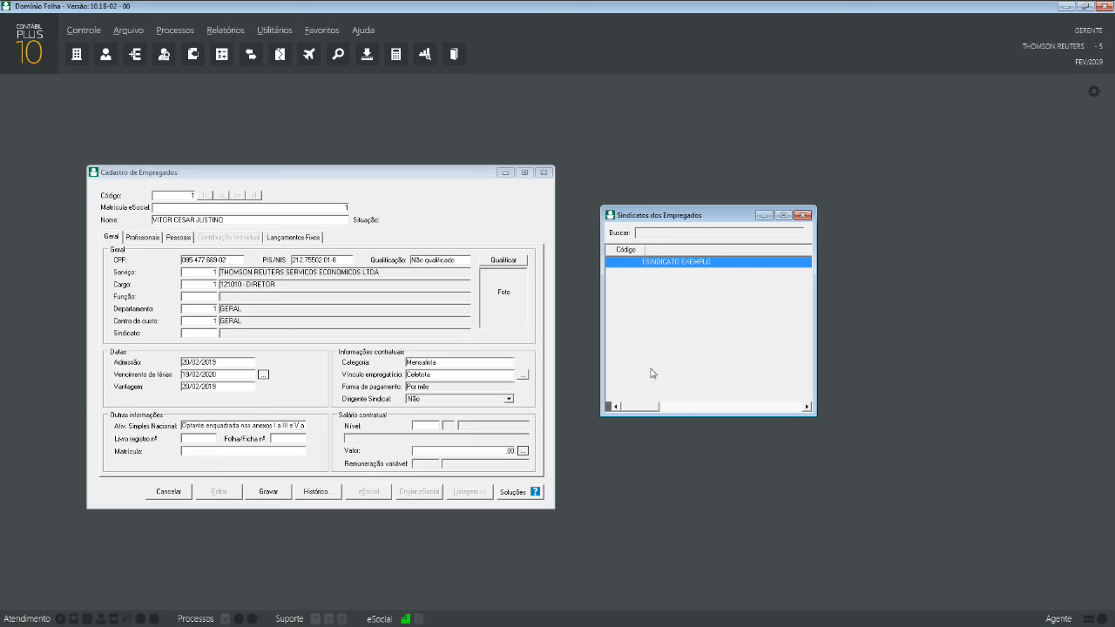
# - Confirm 1 SINDICATO EXEMPLO as the employee's union
pyautogui.press('Return')
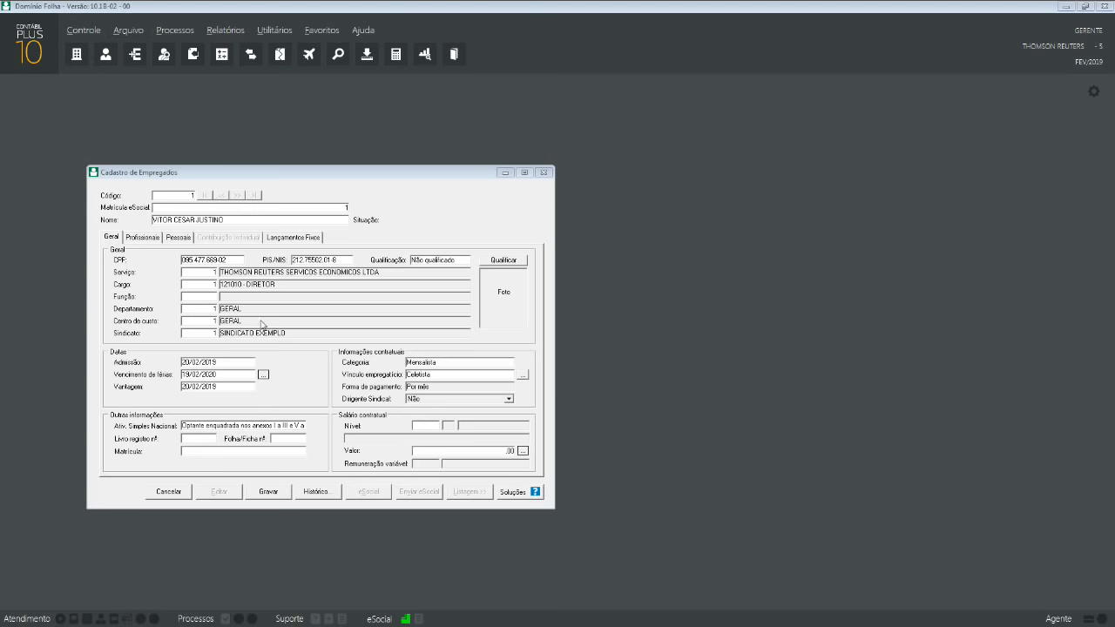
# - Replace the admission date with 01/01/2019 and check the updated Vantagem date
pyautogui.click(234, 366)
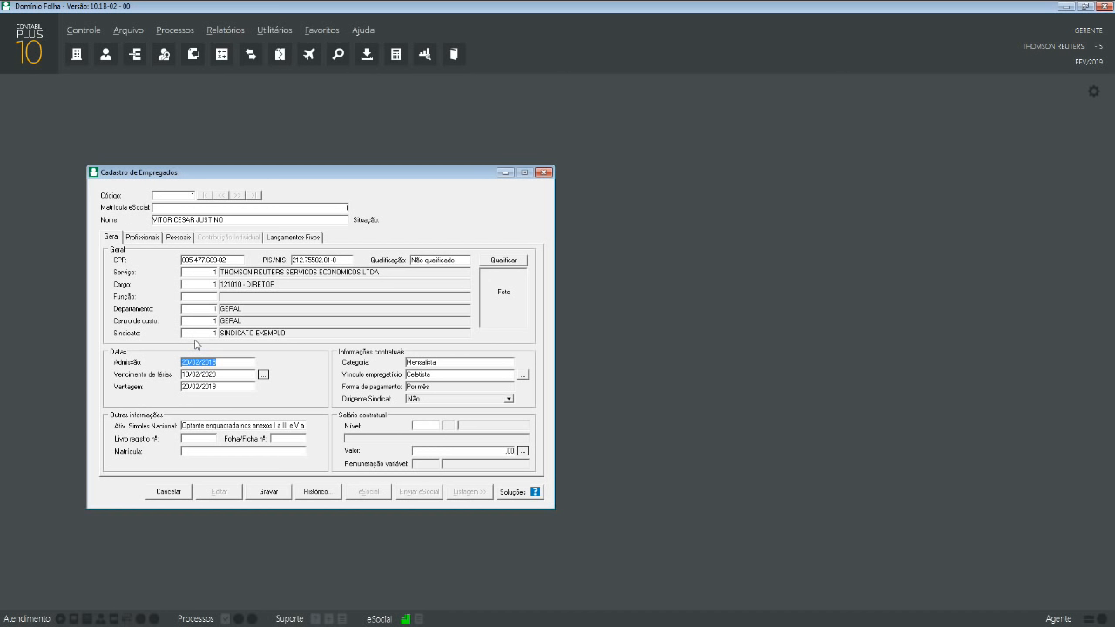
pyautogui.press('Delete')
pyautogui.write('01/01/2019')
pyautogui.press('Tab')
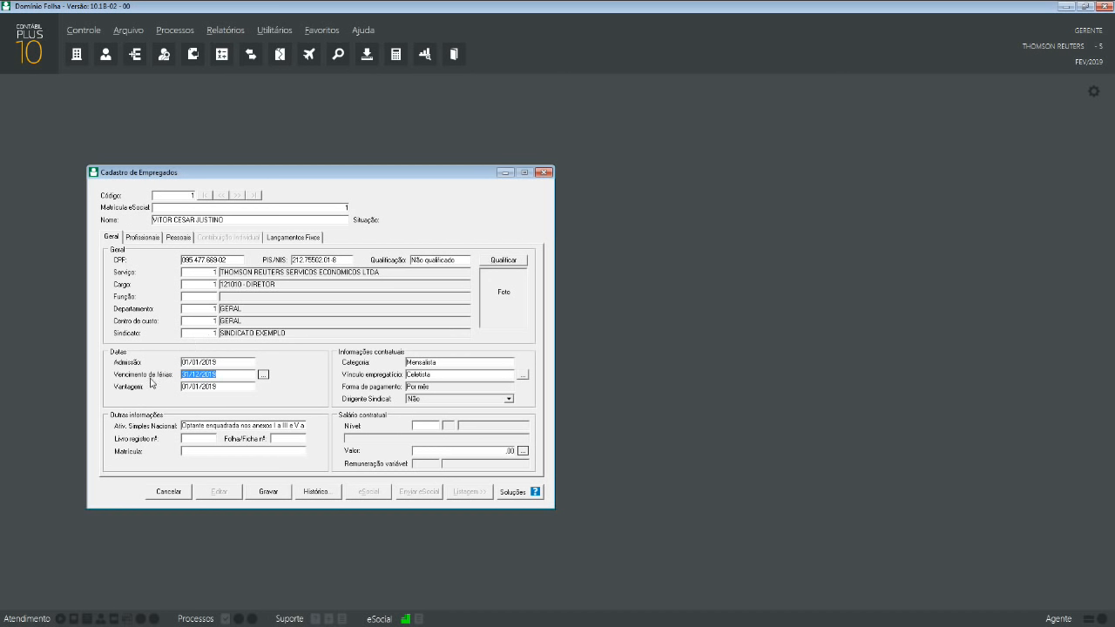
pyautogui.click(226, 390)
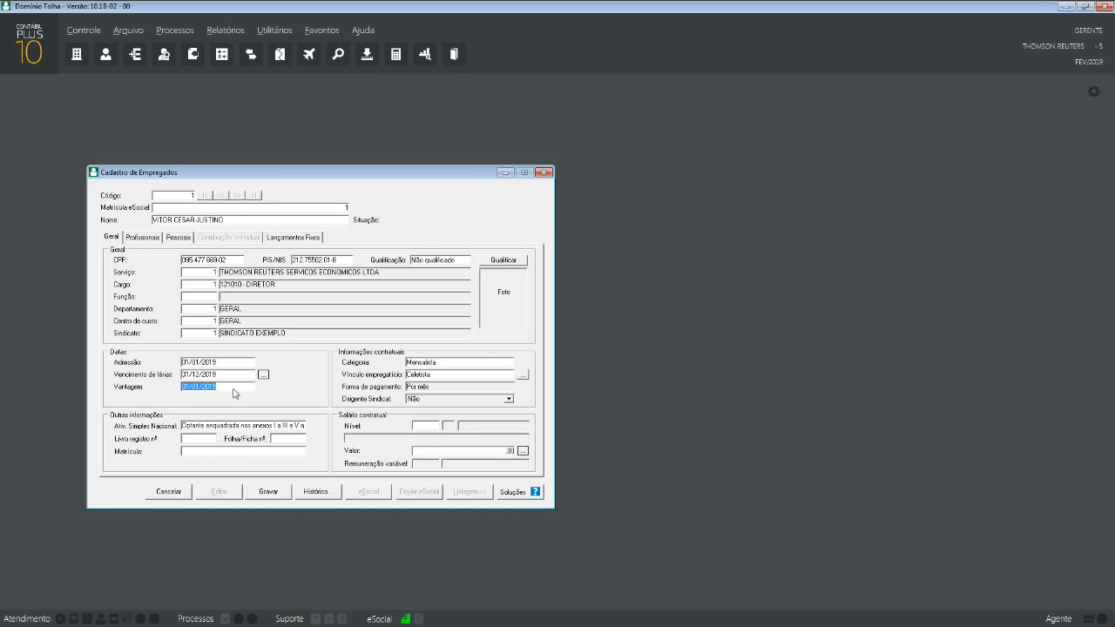
pyautogui.click(277, 426)
pyautogui.click(277, 427)
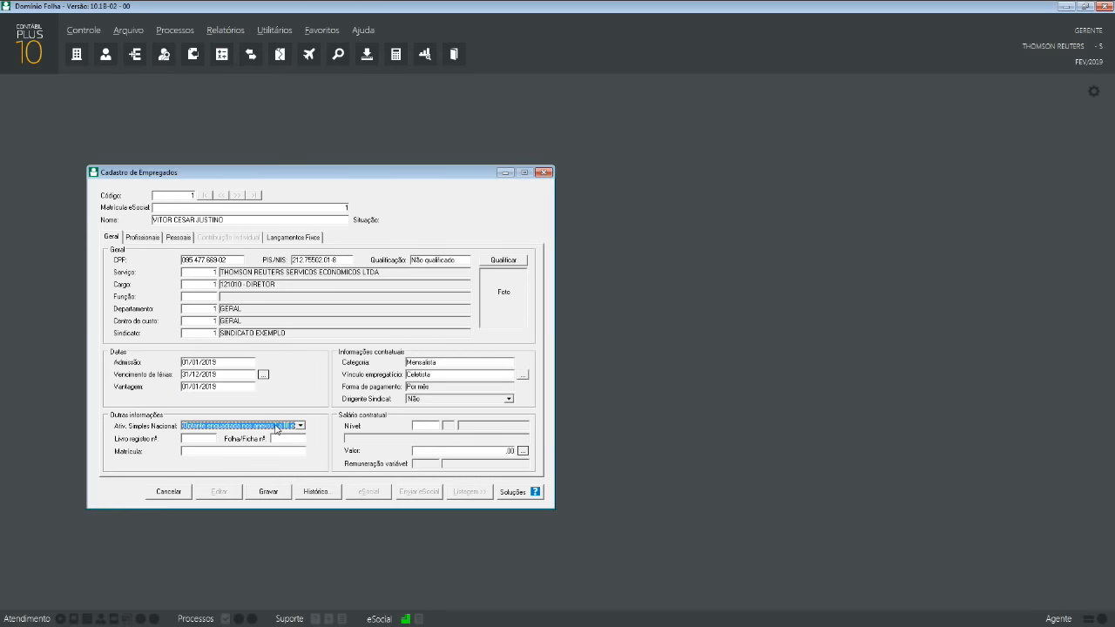
pyautogui.click(200, 426)
pyautogui.click(277, 427)
pyautogui.click(237, 426)
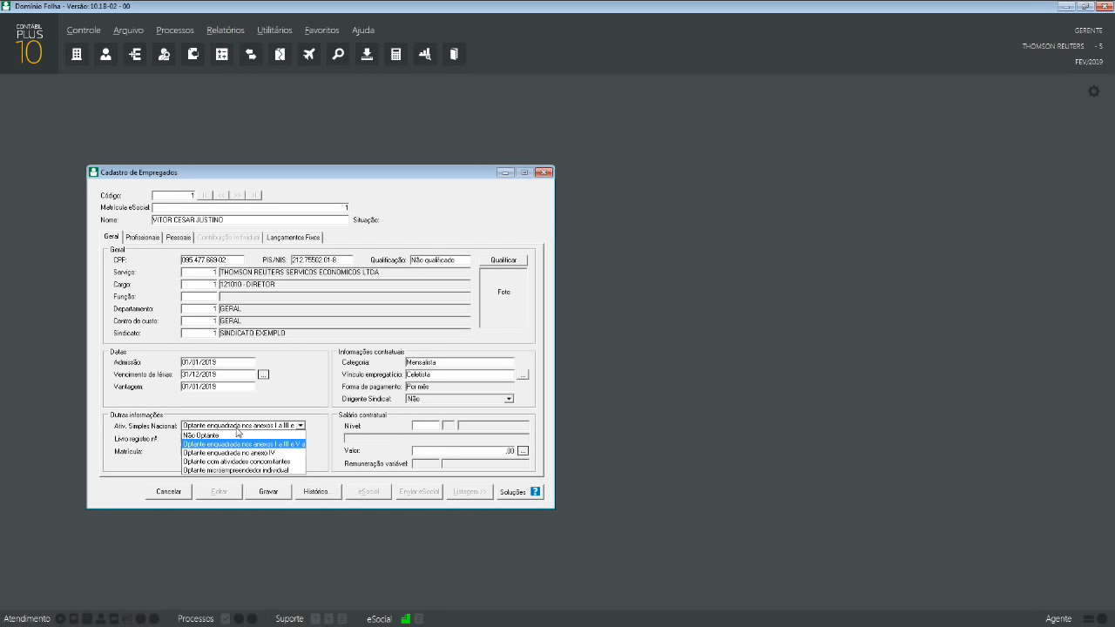
pyautogui.click(237, 429)
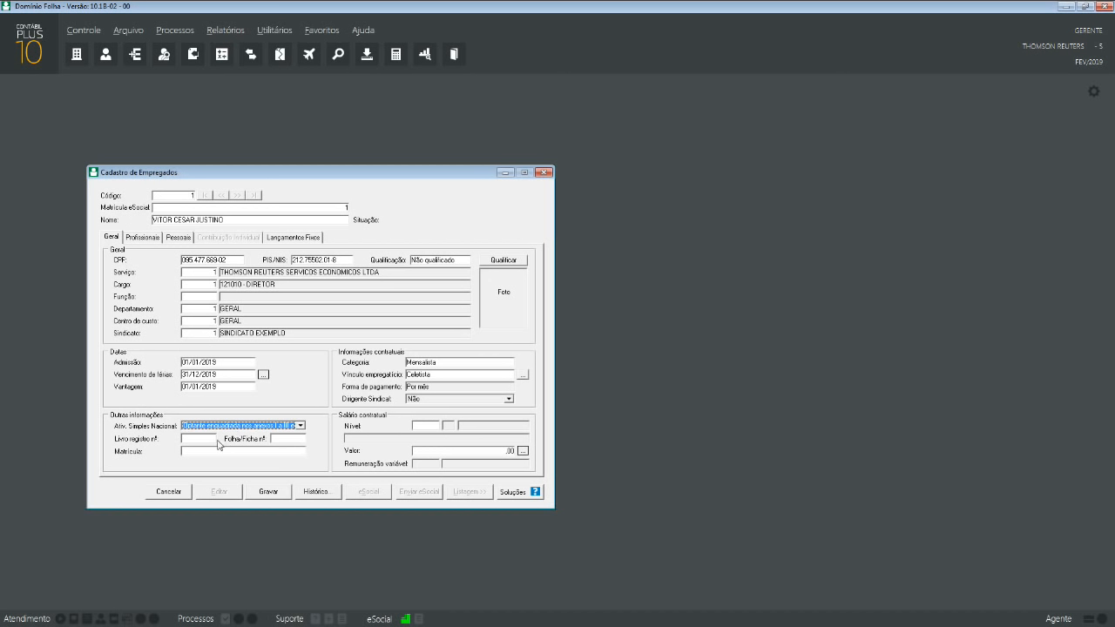
pyautogui.click(213, 438)
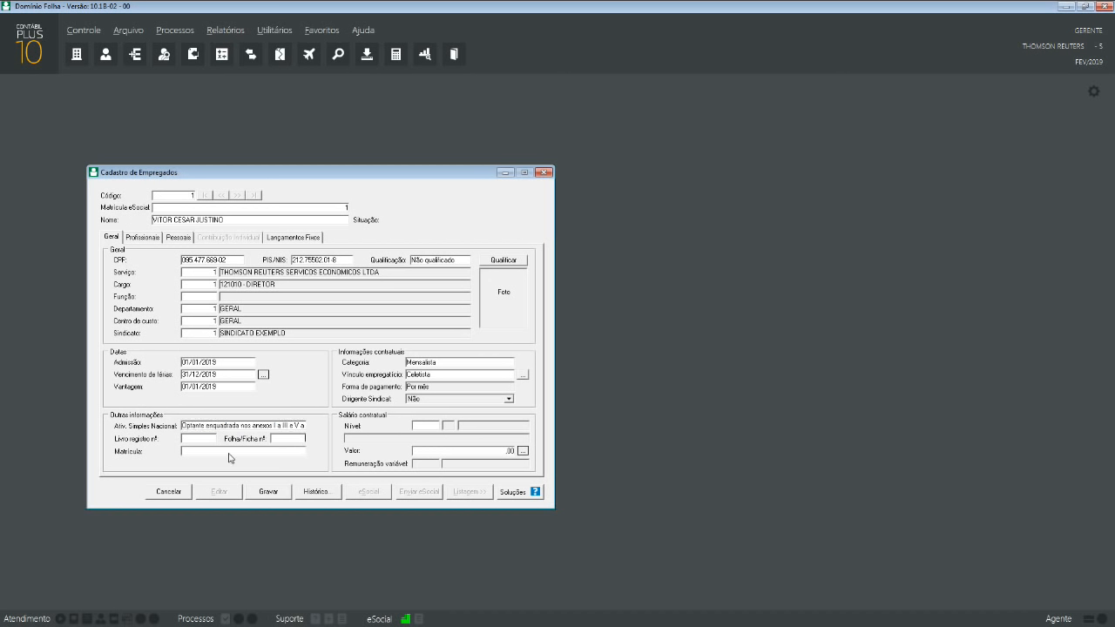
pyautogui.click(302, 440)
pyautogui.click(427, 362)
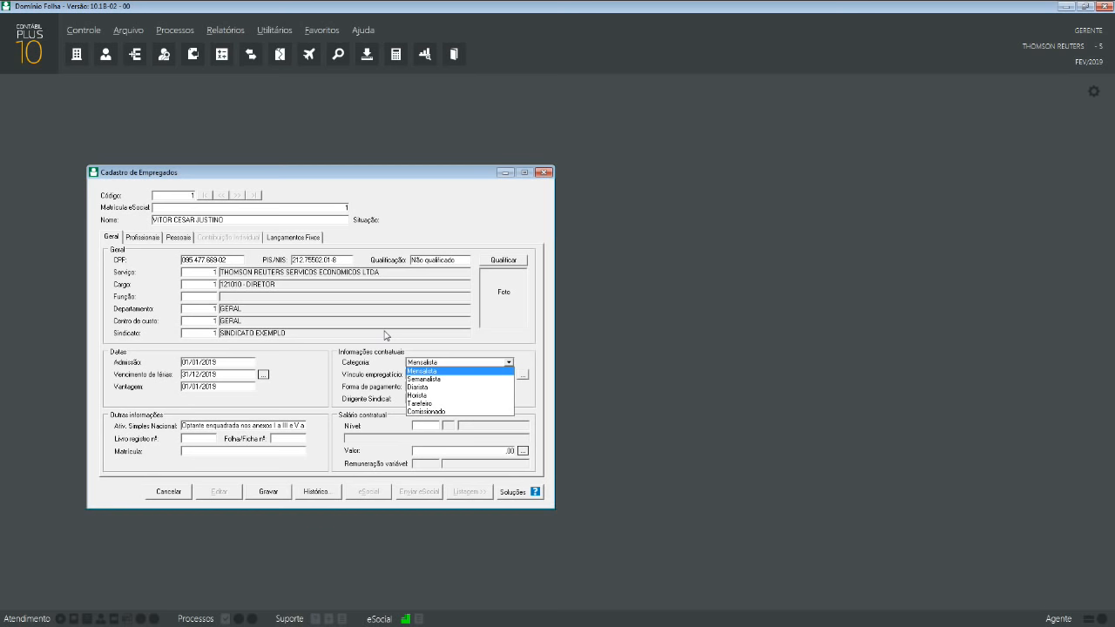
pyautogui.click(484, 308)
pyautogui.click(479, 363)
pyautogui.click(451, 360)
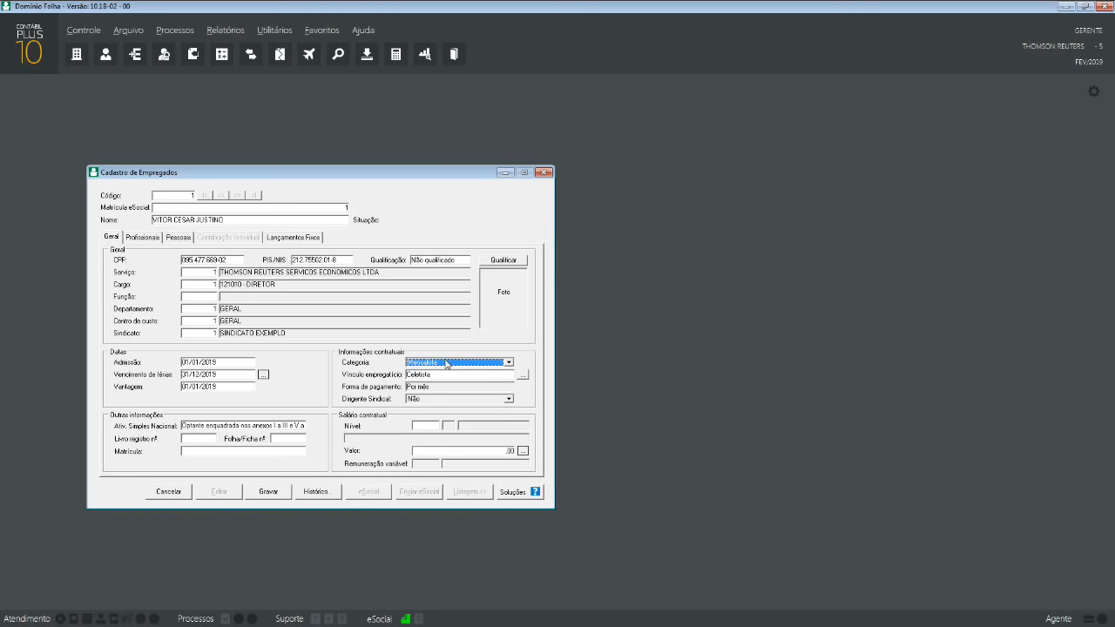
pyautogui.click(446, 361)
pyautogui.click(447, 362)
pyautogui.click(447, 362)
pyautogui.click(447, 362)
pyautogui.click(446, 362)
pyautogui.click(446, 363)
pyautogui.click(446, 363)
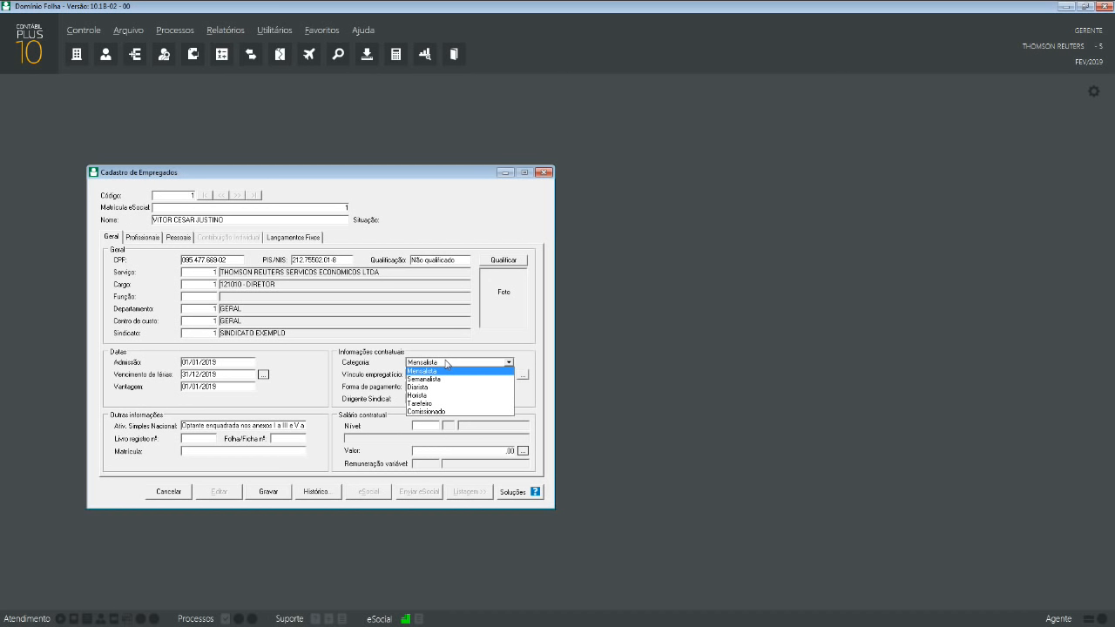
pyautogui.click(446, 364)
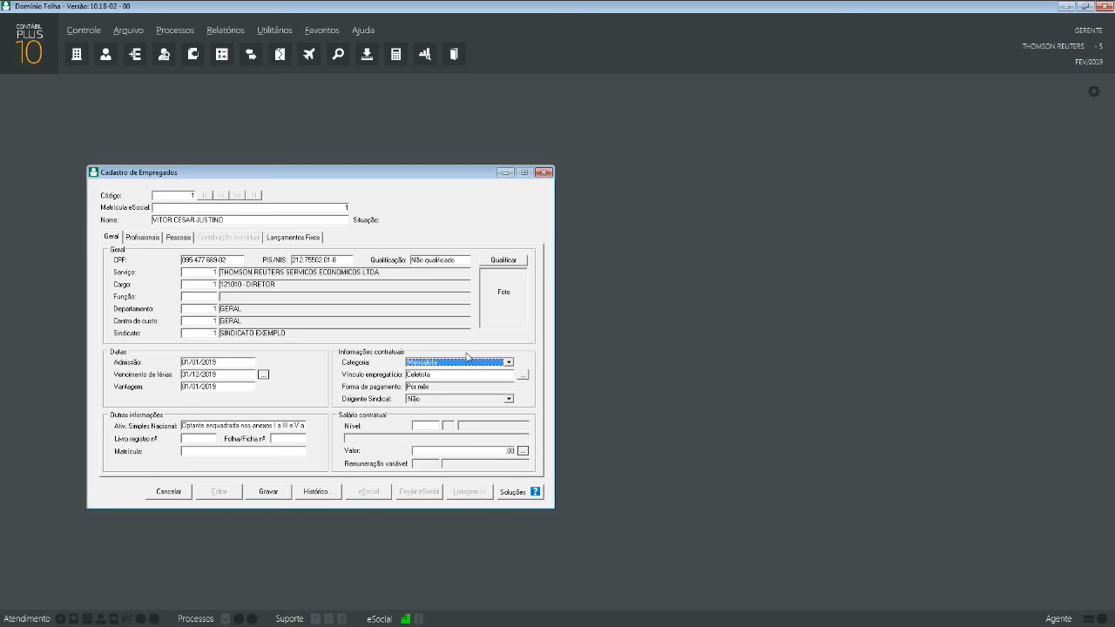
# - Keep Celetista as the employment link and bring up the fixed-term contract settings
pyautogui.click(474, 375)
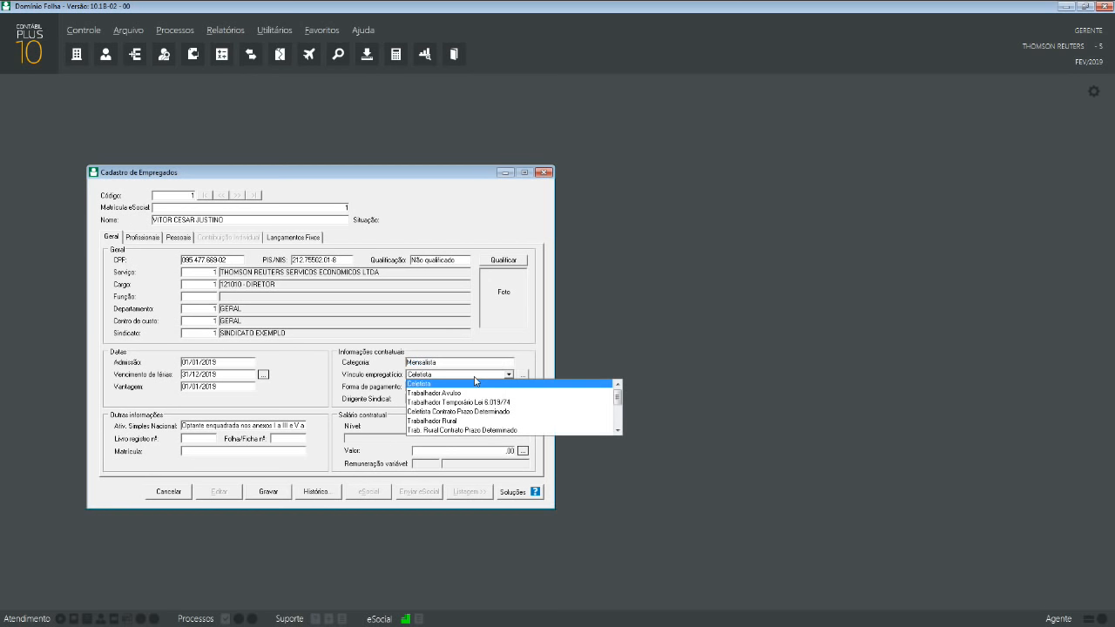
pyautogui.scroll(-3, 475, 391)
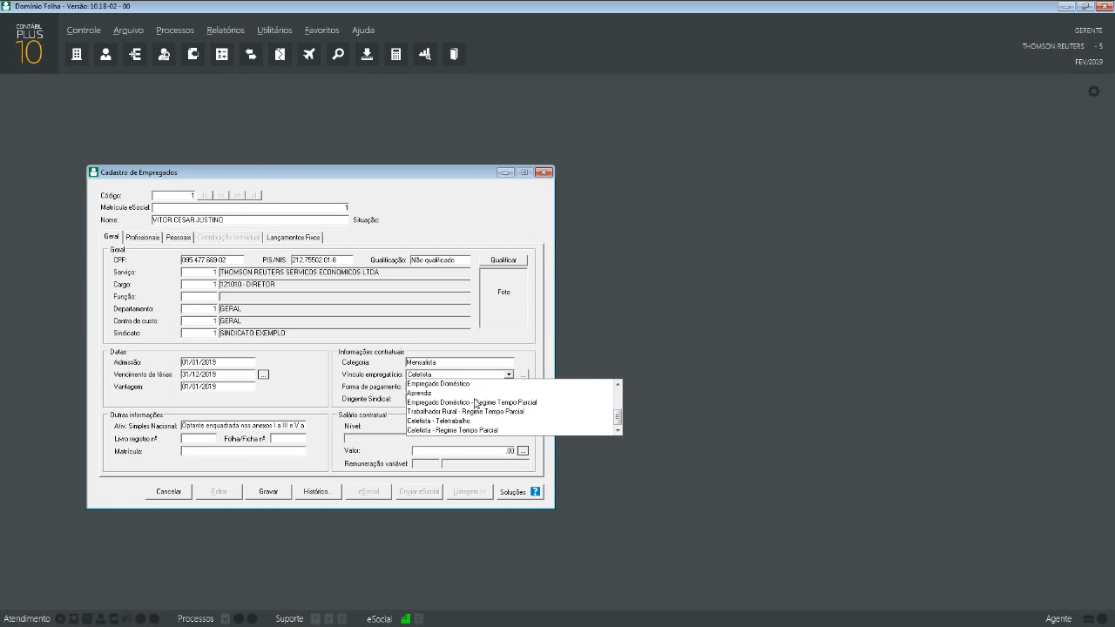
pyautogui.scroll(3, 476, 400)
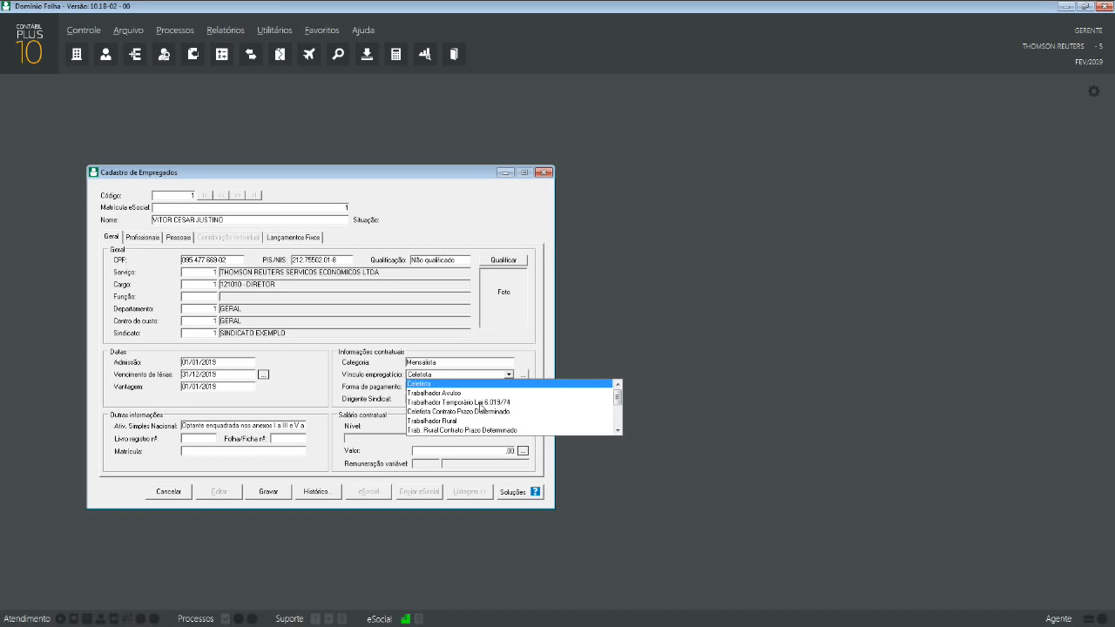
pyautogui.scroll(-5, 480, 406)
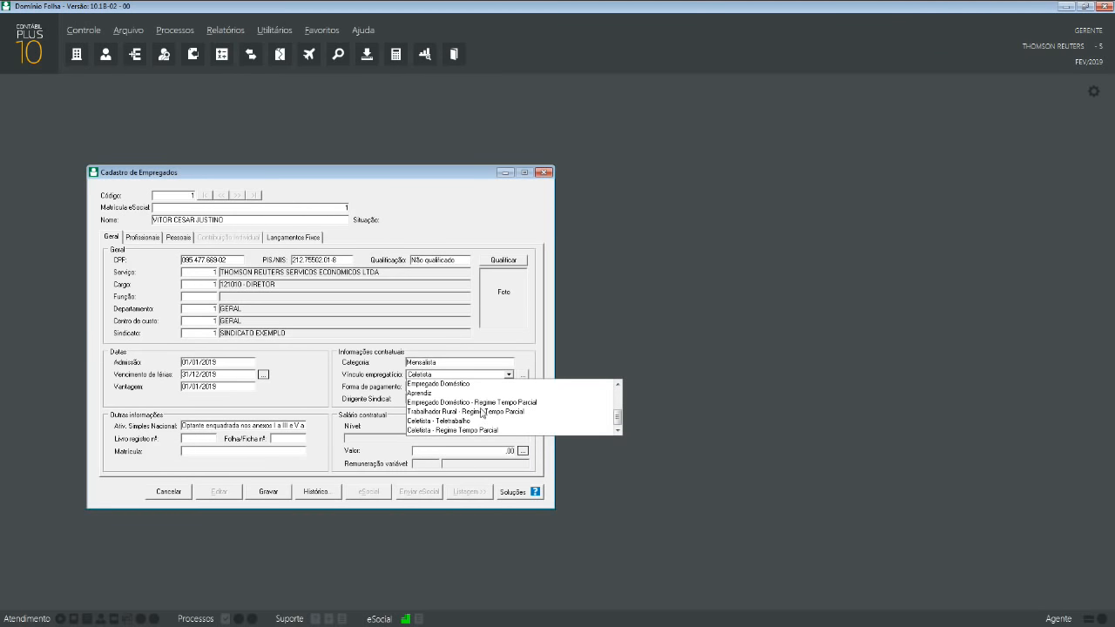
pyautogui.scroll(5, 442, 403)
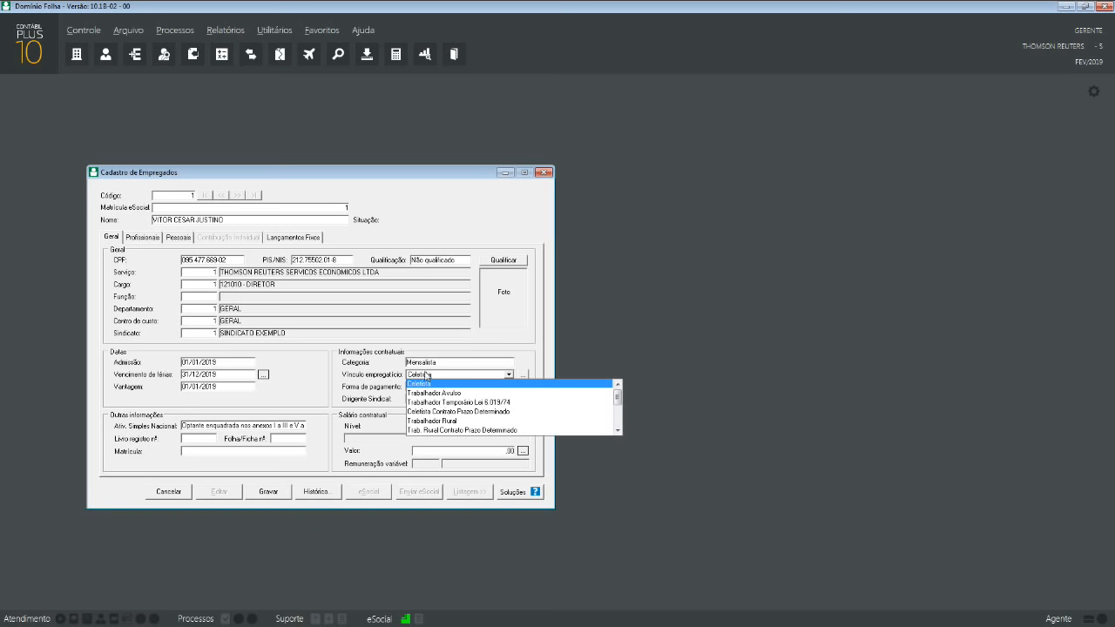
pyautogui.click(427, 383)
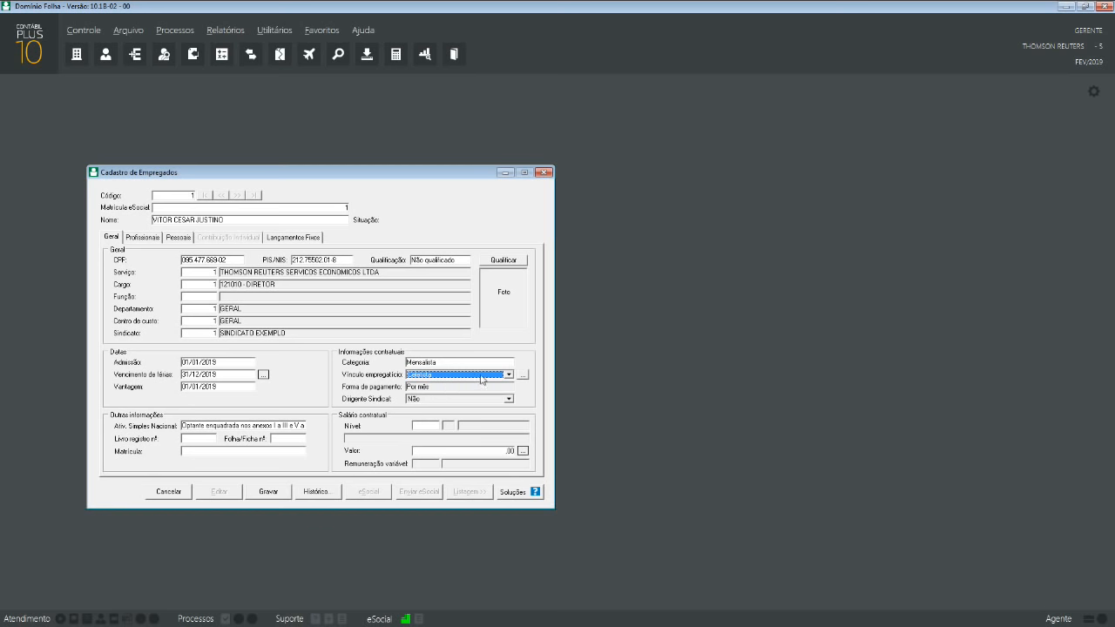
pyautogui.click(522, 376)
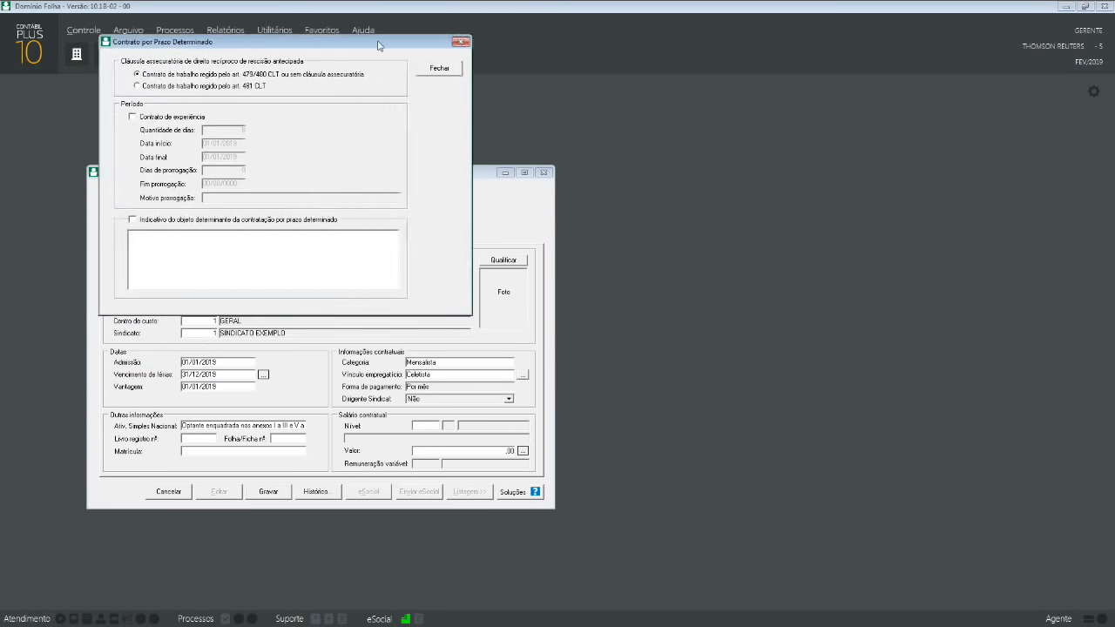
# - Mark the contract as a 45-day experience contract
pyautogui.moveTo(381, 49); pyautogui.dragTo(808, 227)
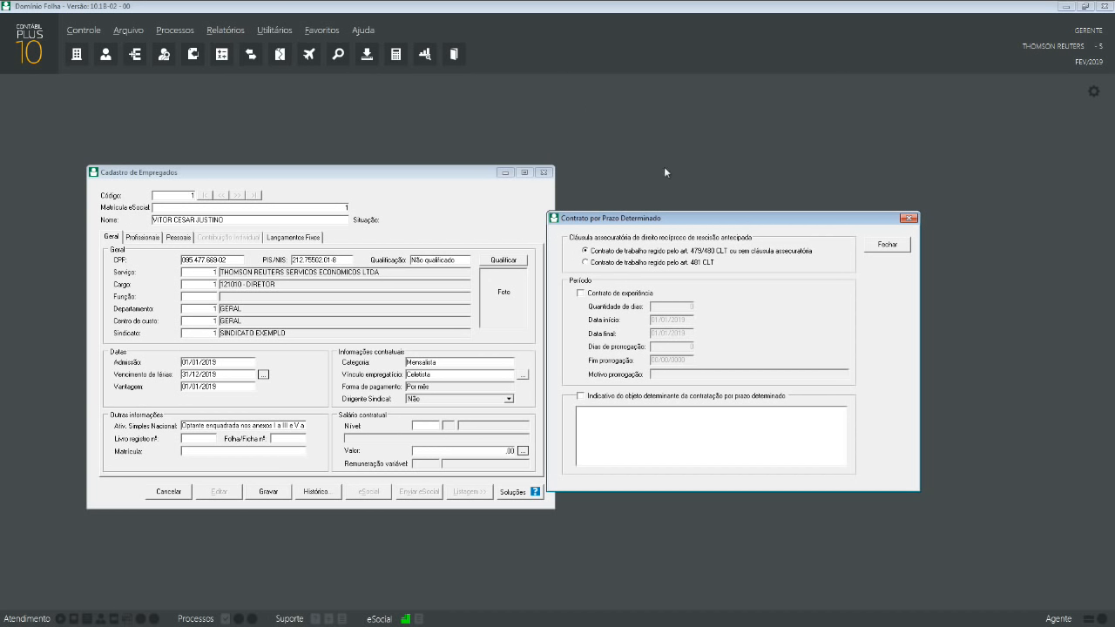
pyautogui.click(604, 295)
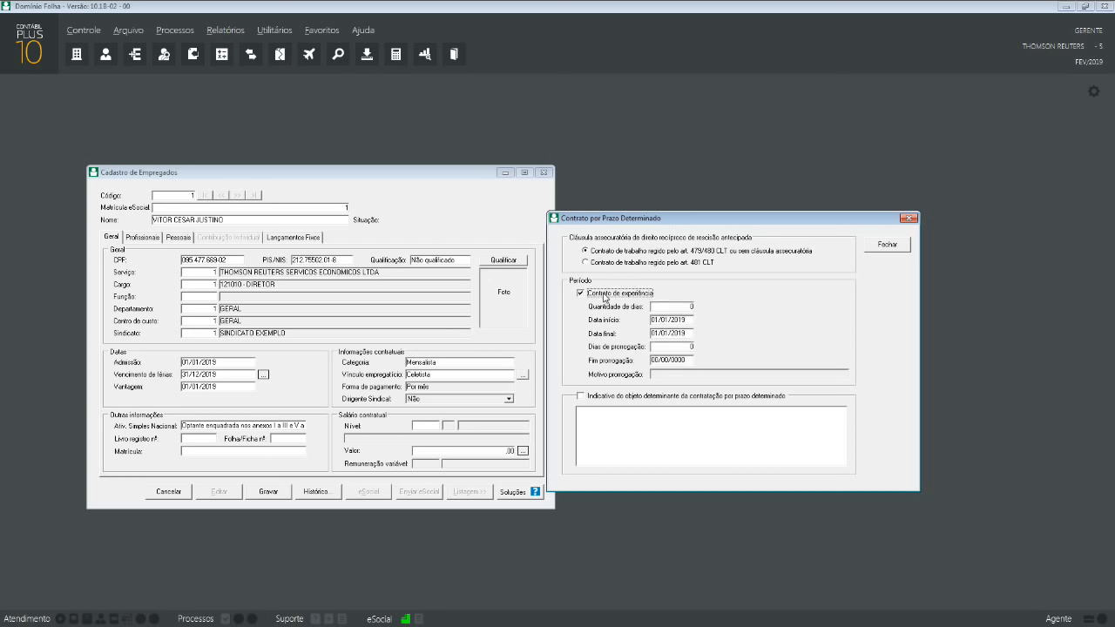
pyautogui.click(675, 308)
pyautogui.write('45')
# - Add a 45-day extension ending 31/03/2019 with reason PERÍODO TESTE
pyautogui.click(671, 349)
pyautogui.write('4')
pyautogui.press('Tab')
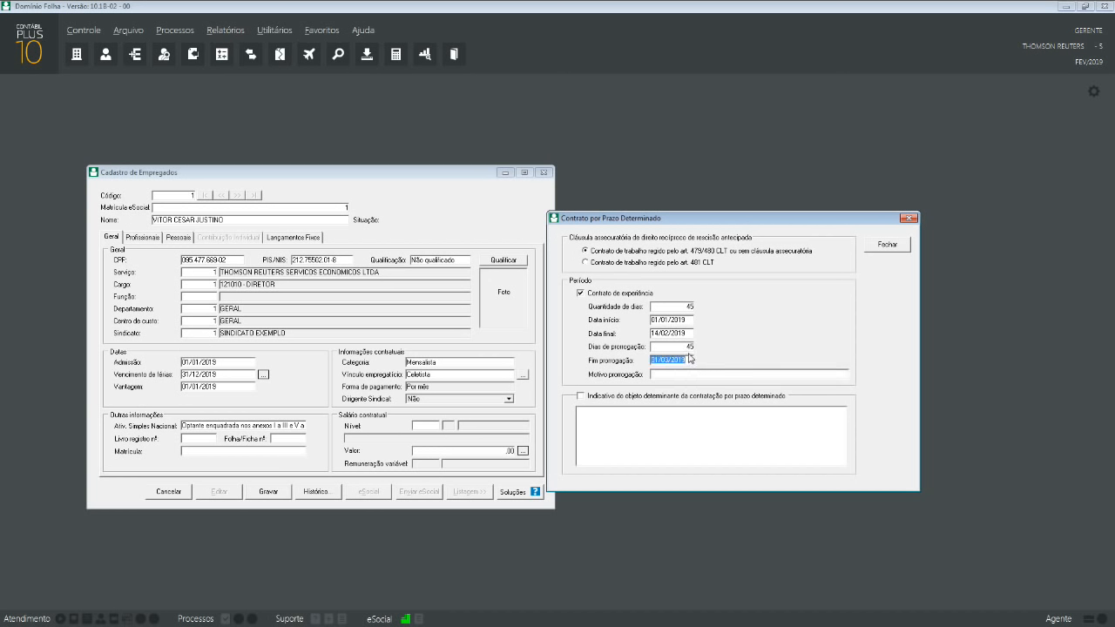
pyautogui.click(685, 349)
pyautogui.click(702, 376)
pyautogui.write('PERÍODO TESTE')
# - Confirm Celetista as the employment link and enter a 5.000,00 salary value
pyautogui.click(902, 249)
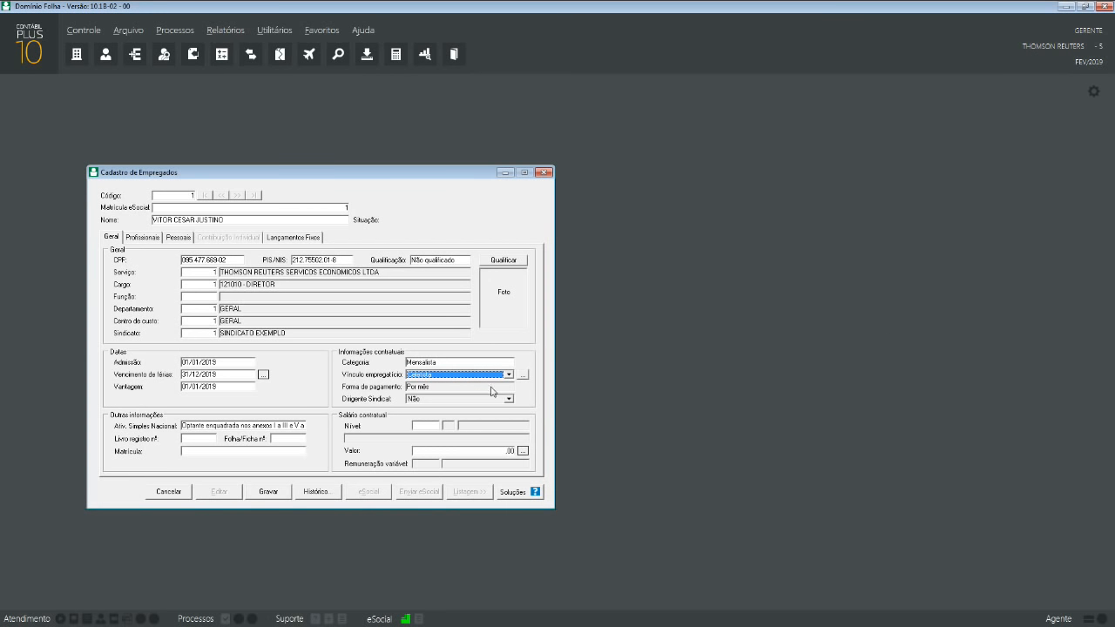
pyautogui.click(431, 428)
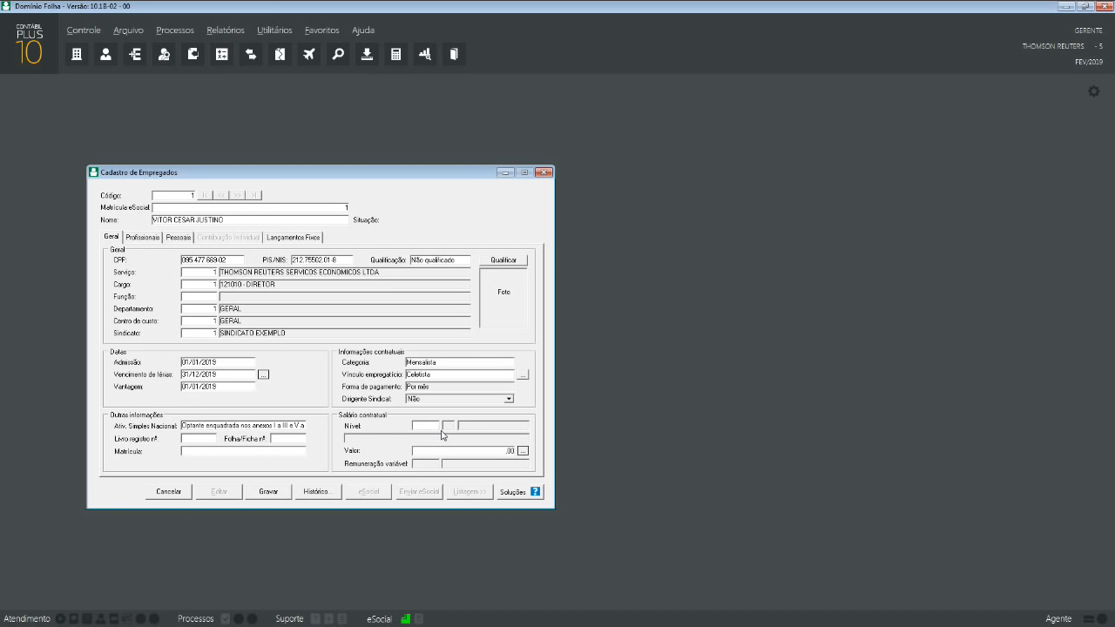
pyautogui.press('Tab')
pyautogui.write('5000')
# - Show the employee's Profissionais section with its admission details
pyautogui.click(143, 238)
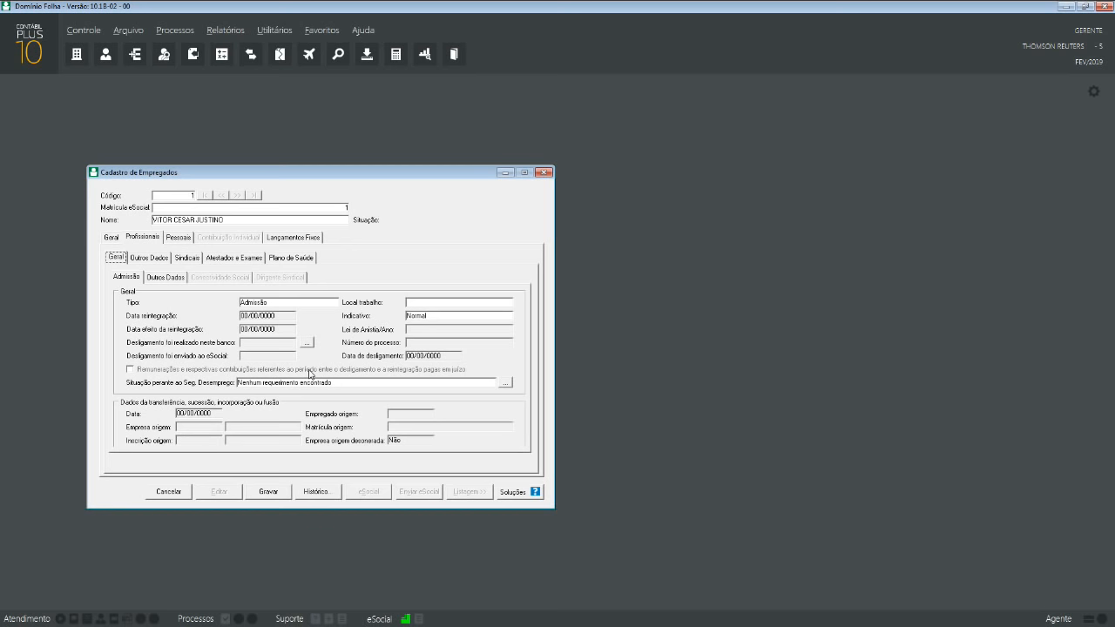
pyautogui.hotkey('alt', 'Tab')
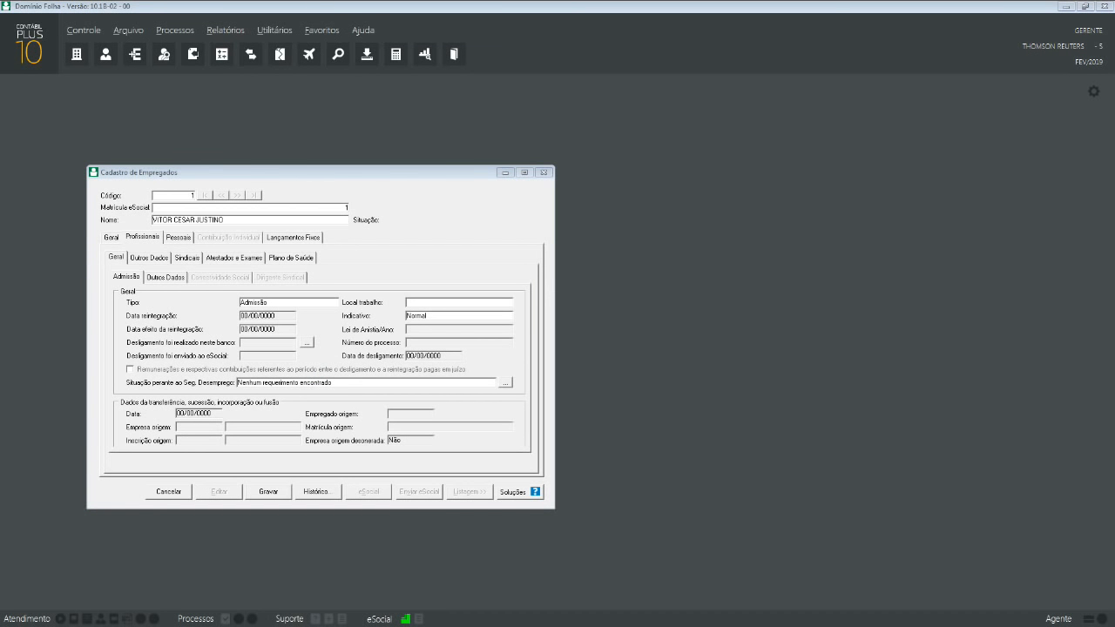
# - Read the help topic 'Cadastrar Empregados - Guia Profissionais', then close it
pyautogui.press('F1')
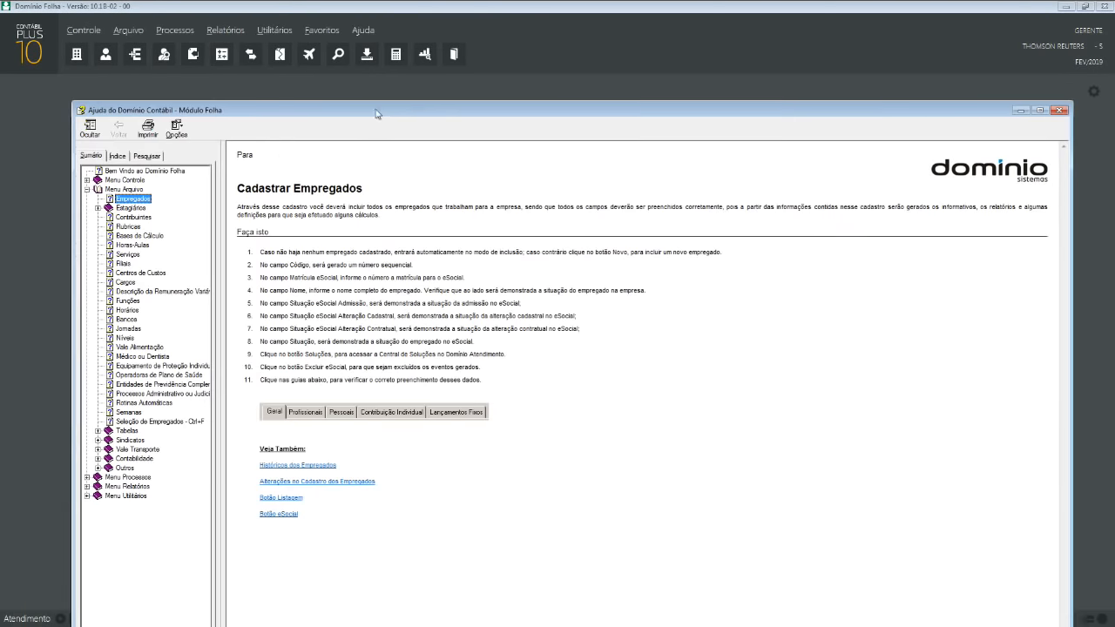
pyautogui.moveTo(376, 114); pyautogui.dragTo(361, 108)
pyautogui.click(296, 417)
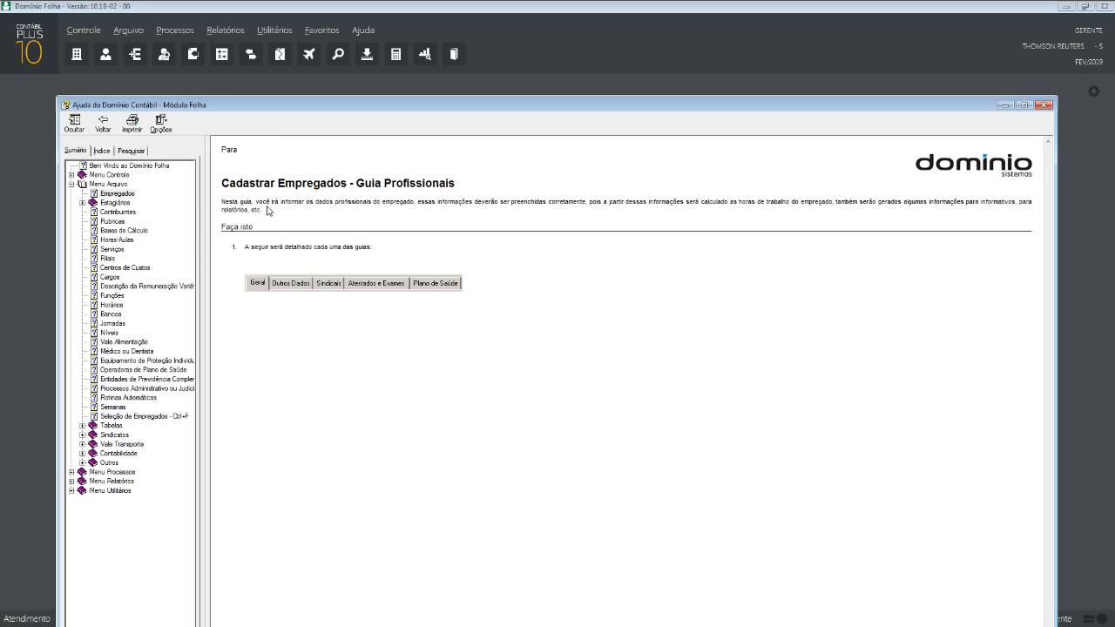
pyautogui.moveTo(270, 205); pyautogui.dragTo(414, 205)
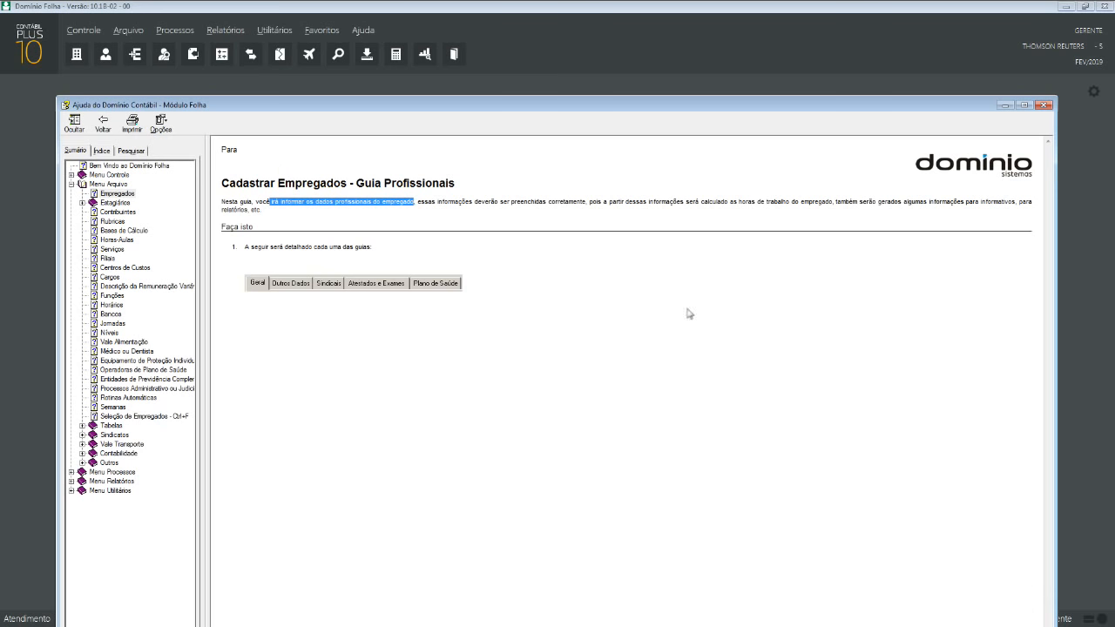
pyautogui.click(1045, 104)
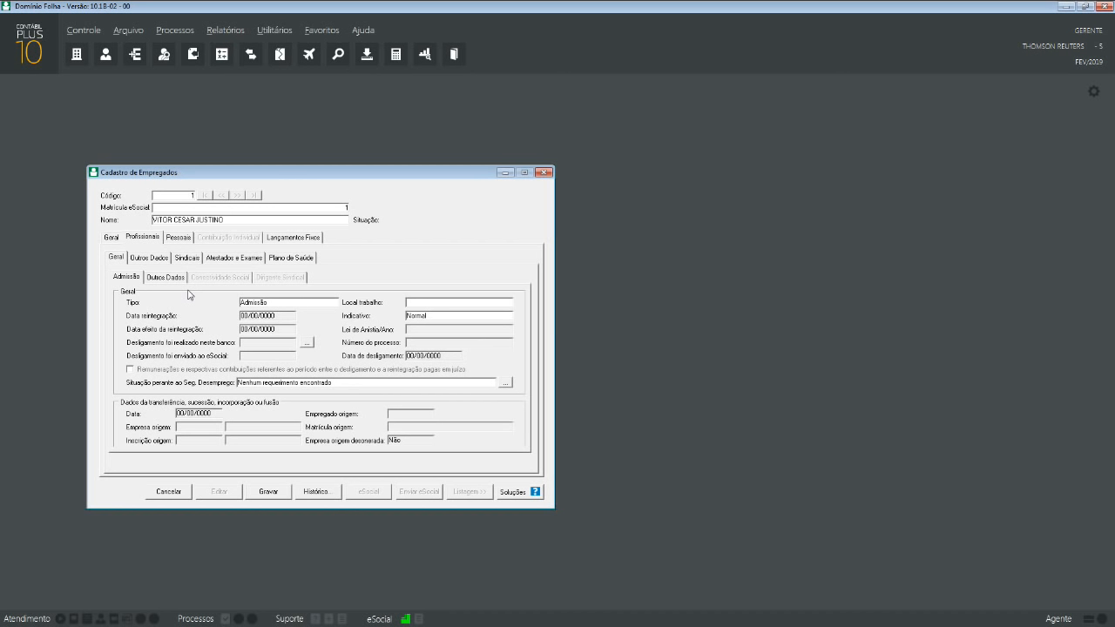
pyautogui.click(302, 297)
pyautogui.click(309, 304)
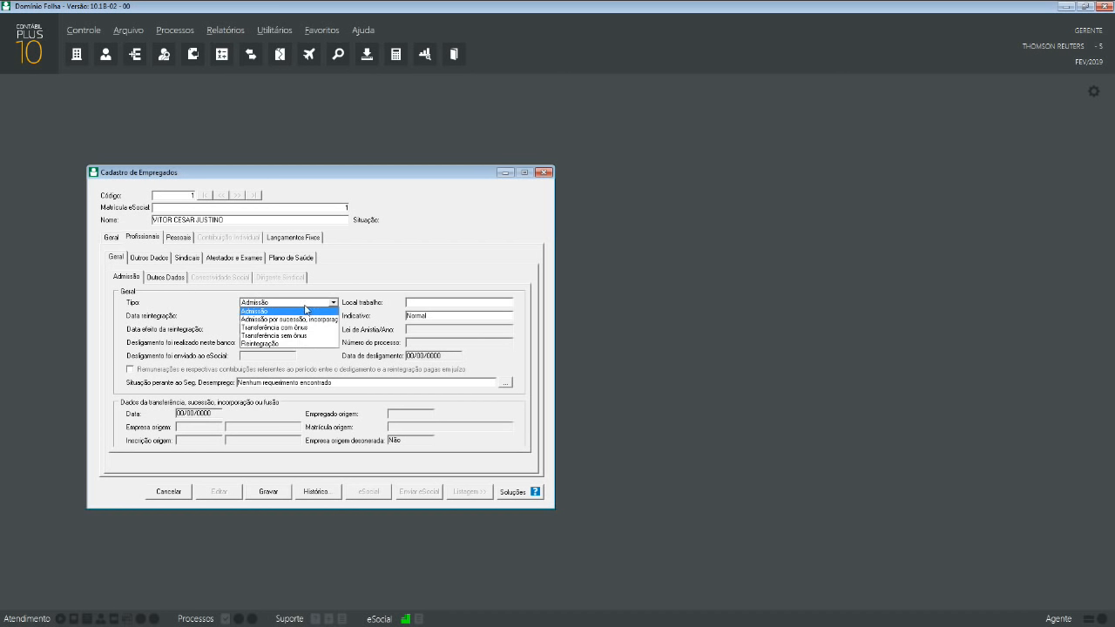
pyautogui.click(303, 300)
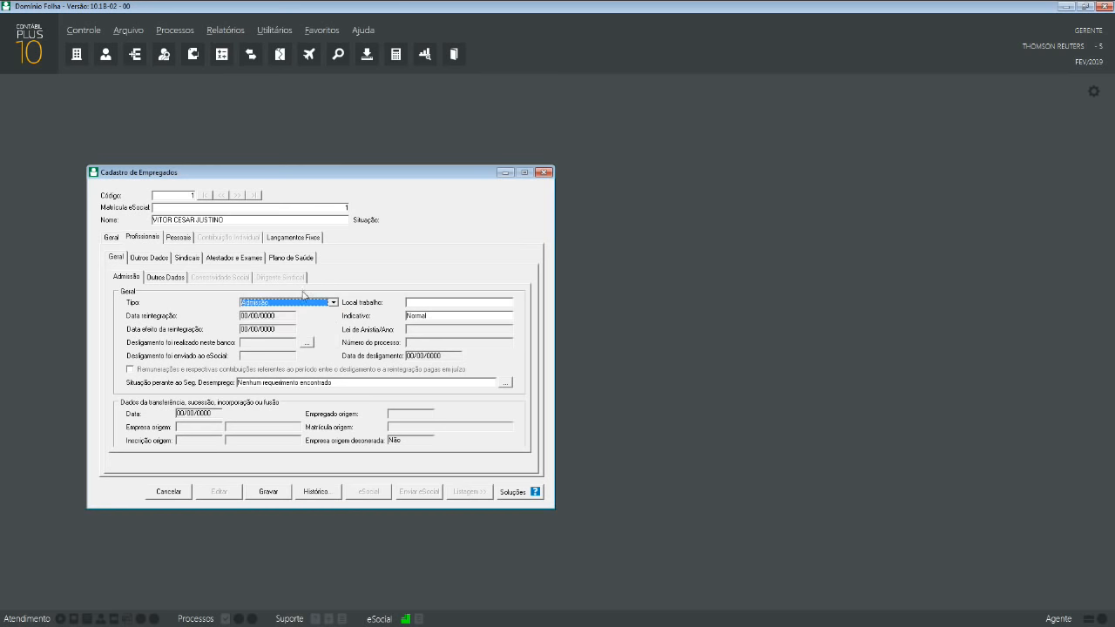
pyautogui.click(301, 303)
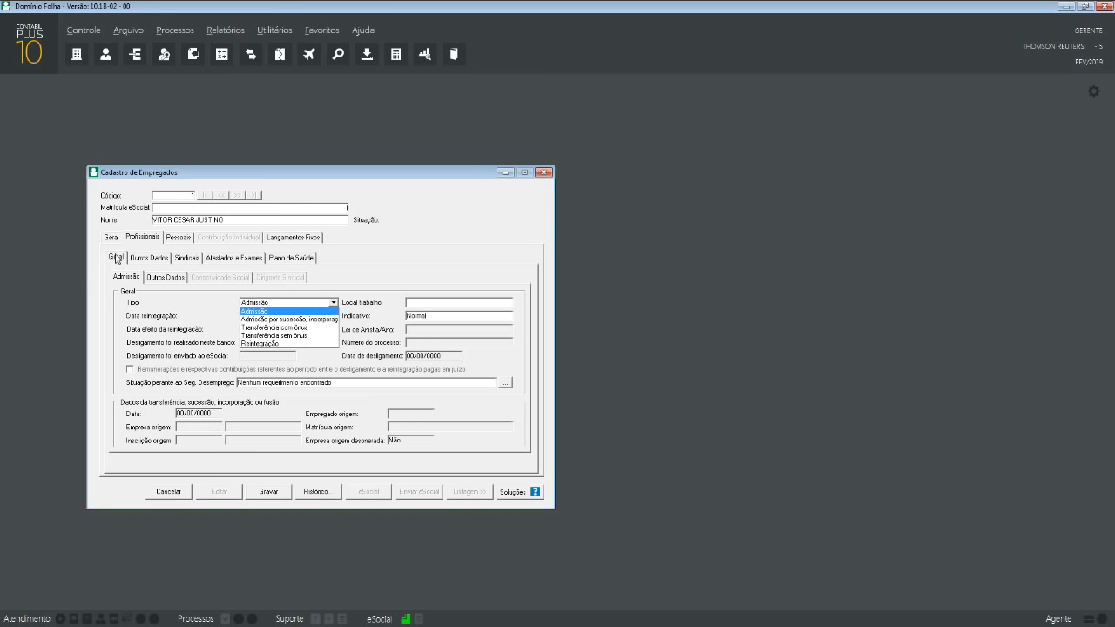
pyautogui.click(274, 344)
pyautogui.click(726, 364)
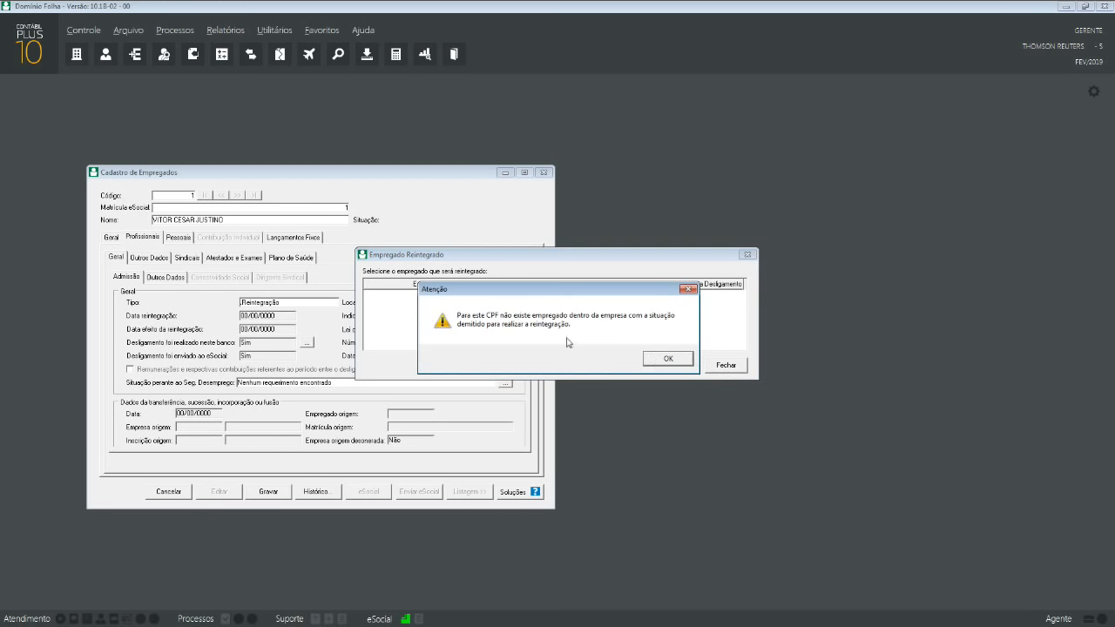
pyautogui.click(654, 356)
pyautogui.click(292, 304)
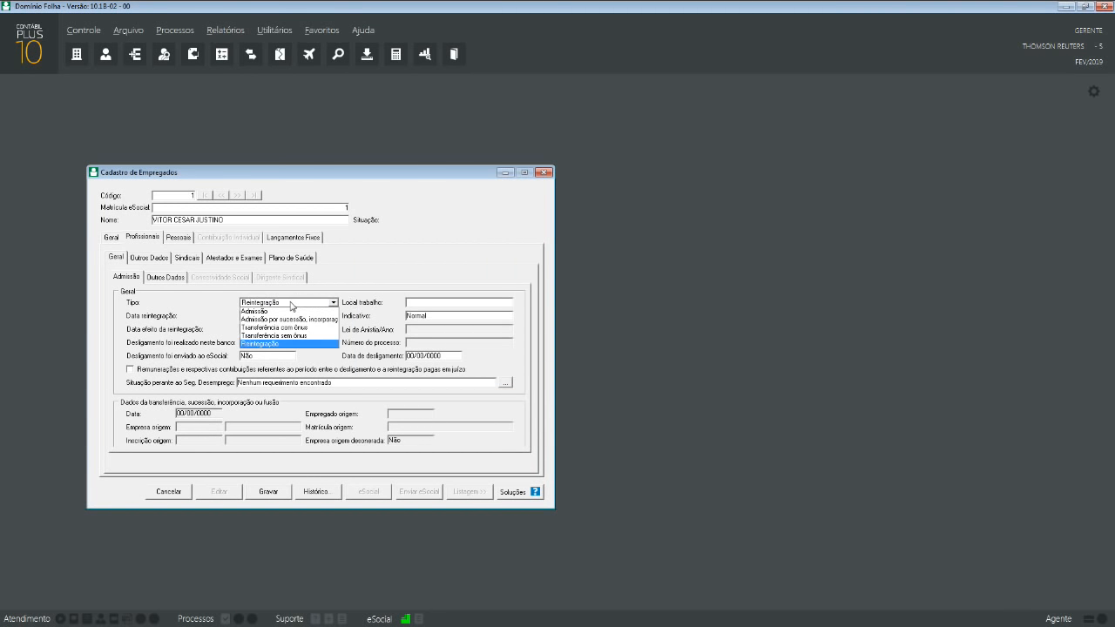
pyautogui.click(292, 312)
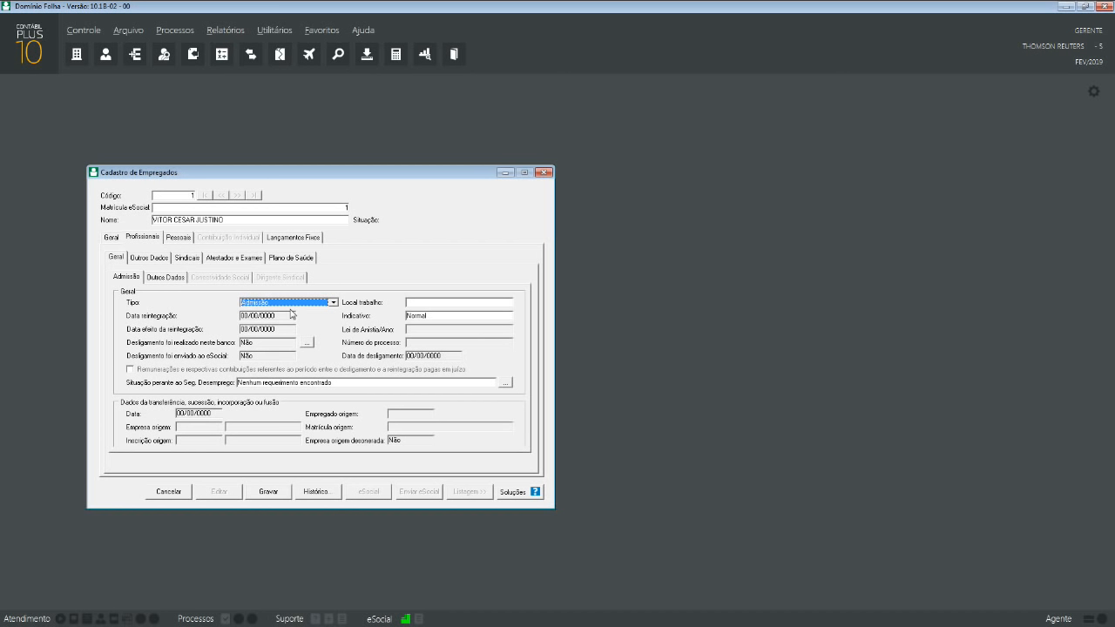
pyautogui.click(428, 302)
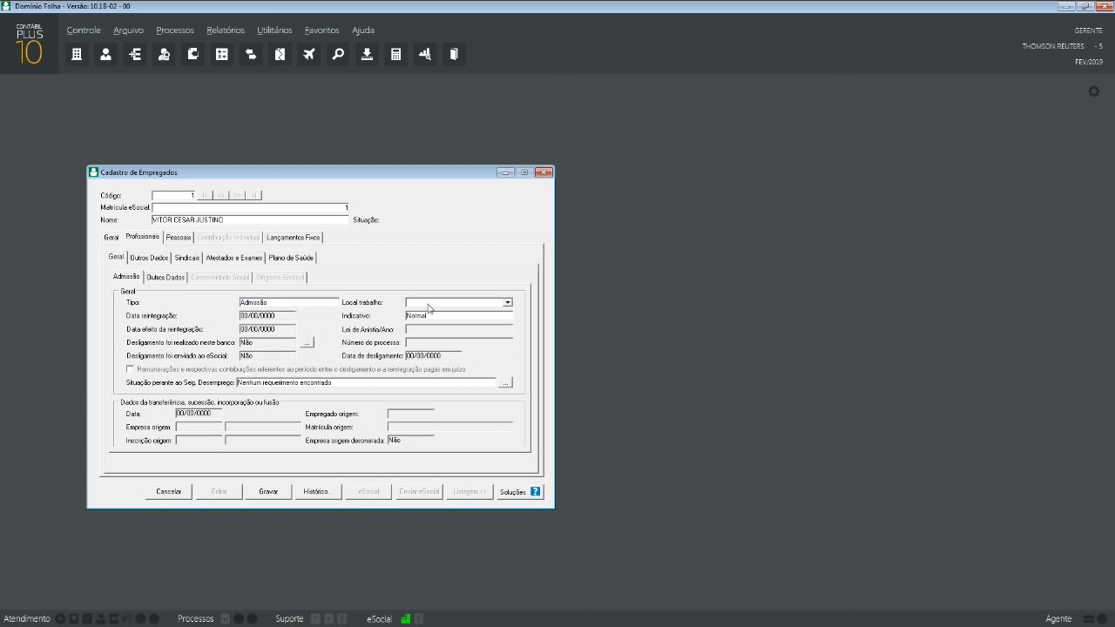
# - Enter EMPRESAS as the workplace, register it as new, and leave Seg. Desemprego unchanged
pyautogui.click(507, 302)
pyautogui.click(508, 303)
pyautogui.write('em')
pyautogui.press('BackSpace')
pyautogui.press('BackSpace')
pyautogui.press('BackSpace')
pyautogui.press('BackSpace')
pyautogui.write('EMPRE')
pyautogui.write('AS')
pyautogui.press('BackSpace')
pyautogui.press('BackSpace')
pyautogui.write('SAS')
pyautogui.click(312, 386)
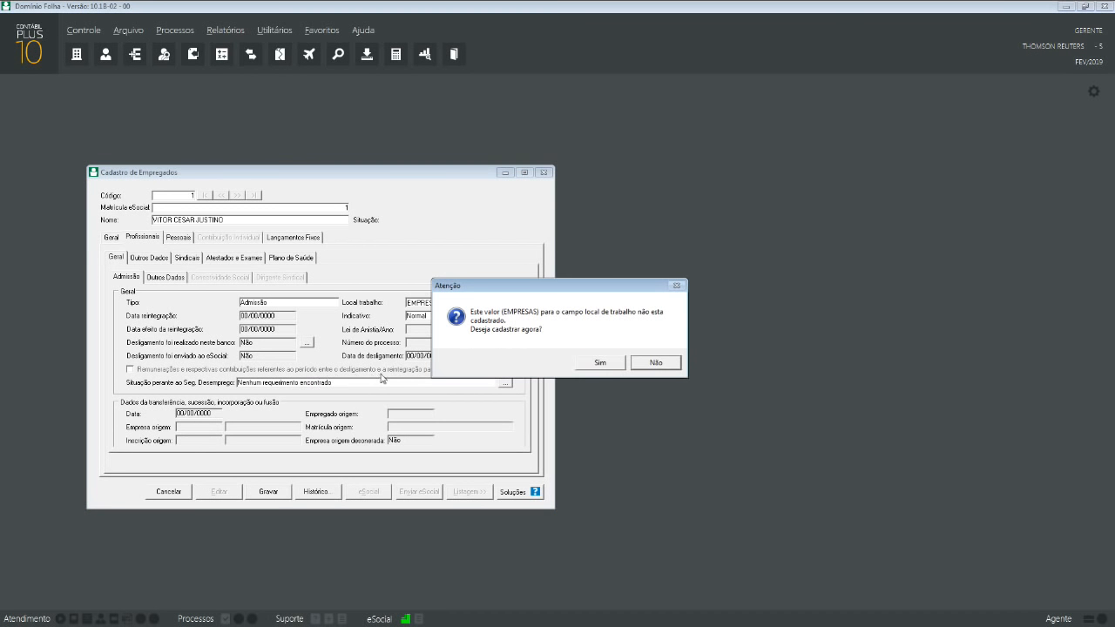
pyautogui.click(600, 363)
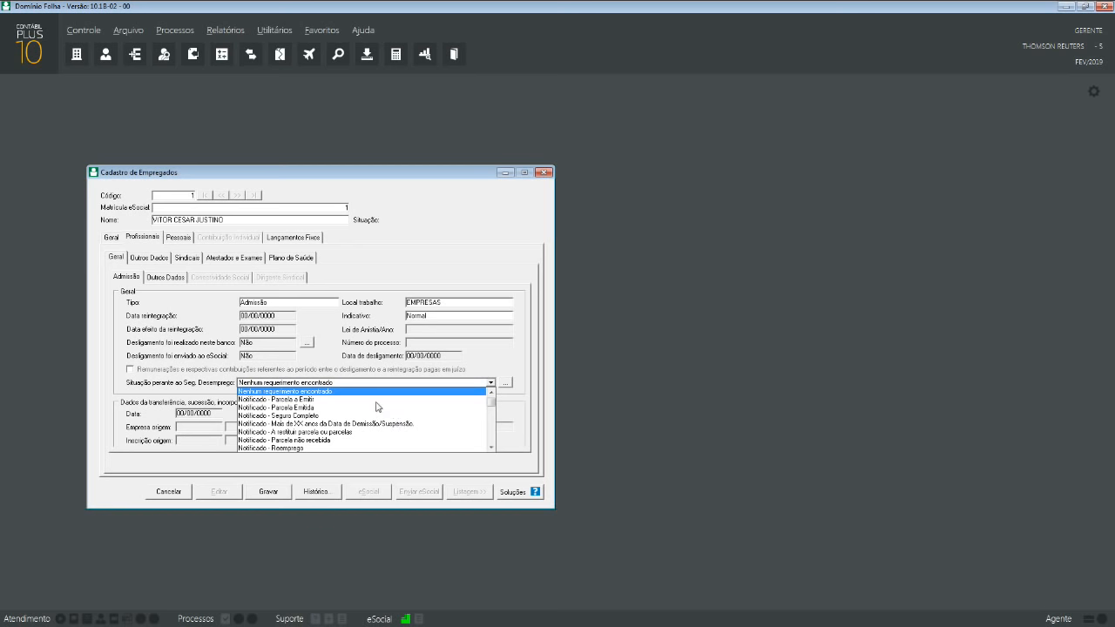
pyautogui.click(361, 379)
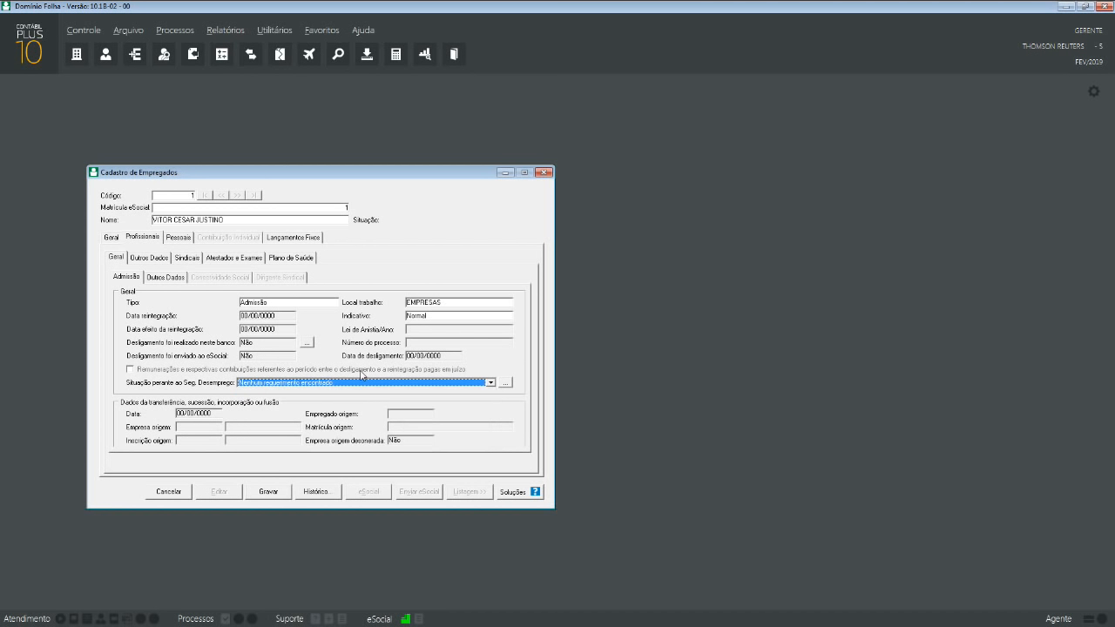
pyautogui.click(506, 382)
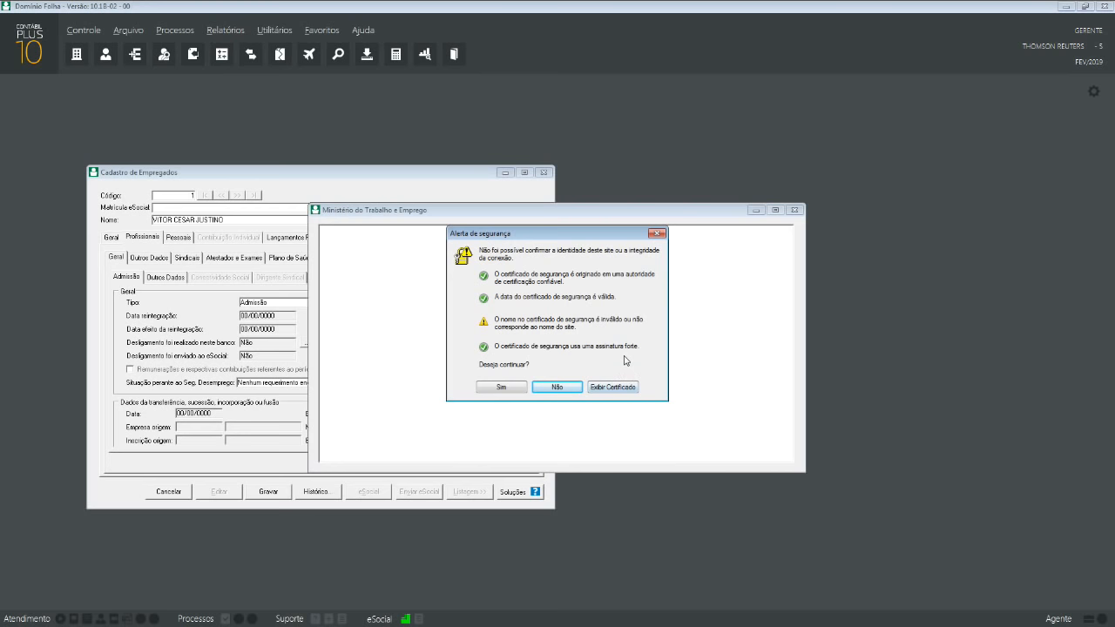
pyautogui.click(525, 387)
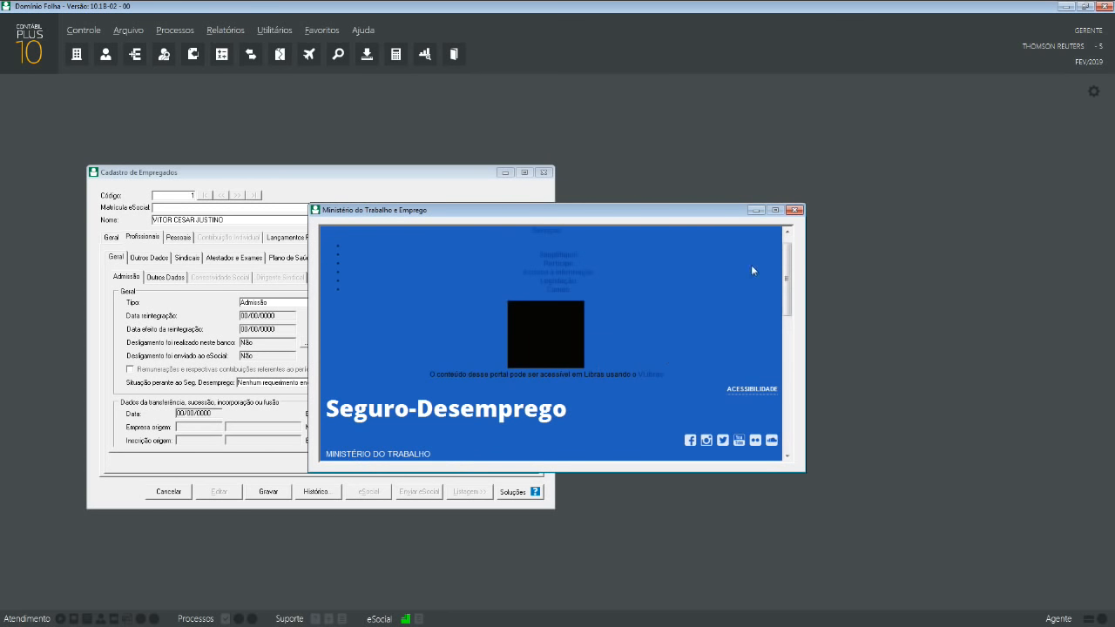
pyautogui.click(794, 210)
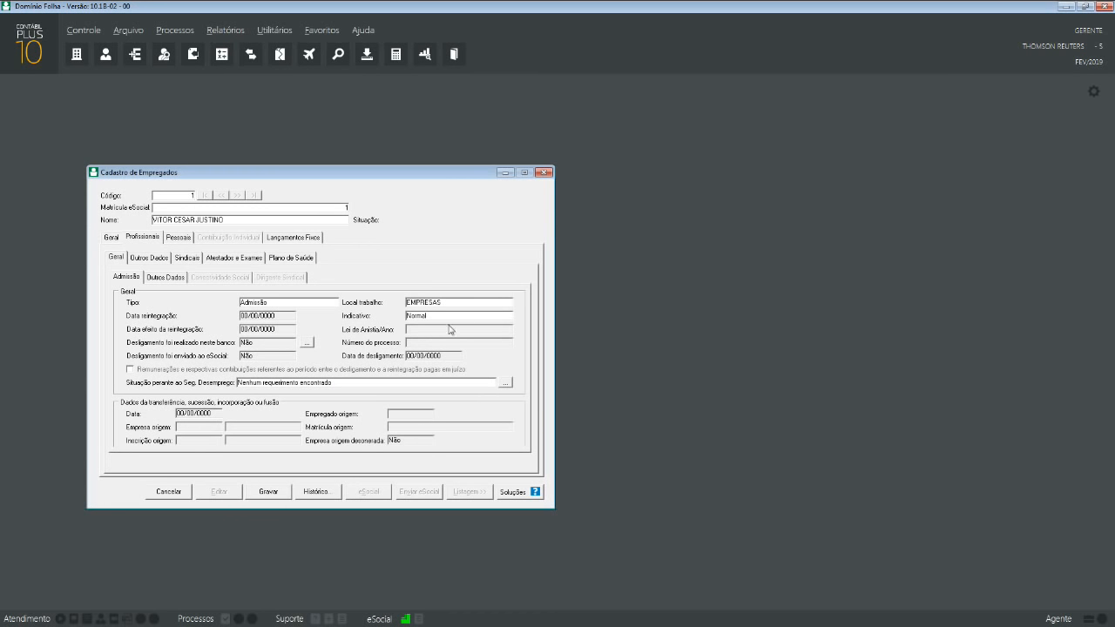
# - Show Outros Dados, keeping multiple employment Não and SEFIP occurrence 00 - Nunca esteve exposto
pyautogui.click(171, 281)
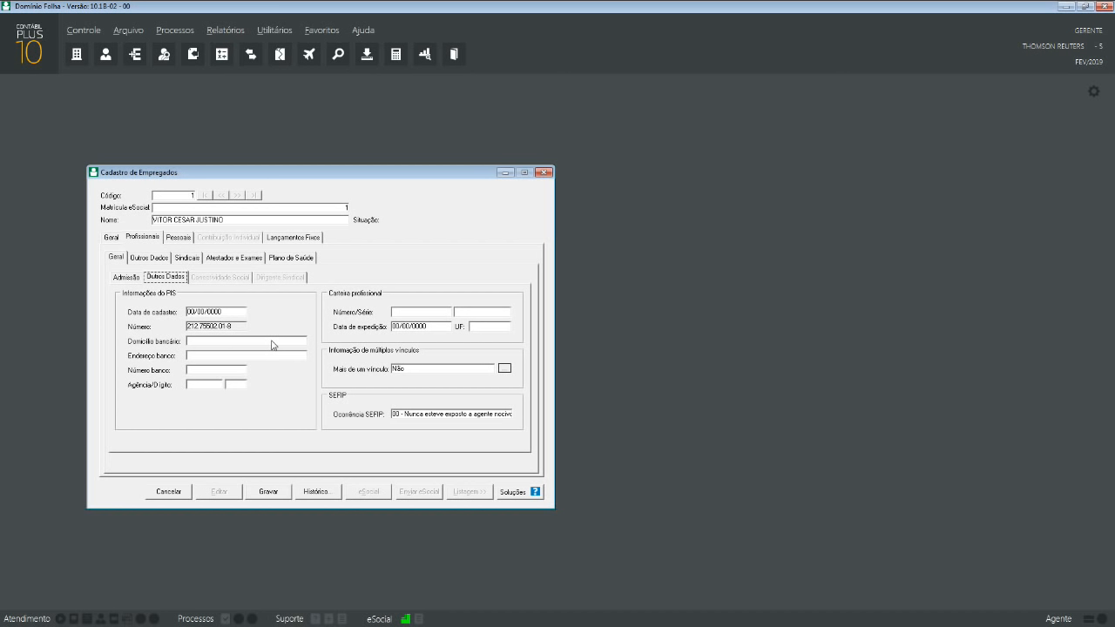
pyautogui.click(474, 369)
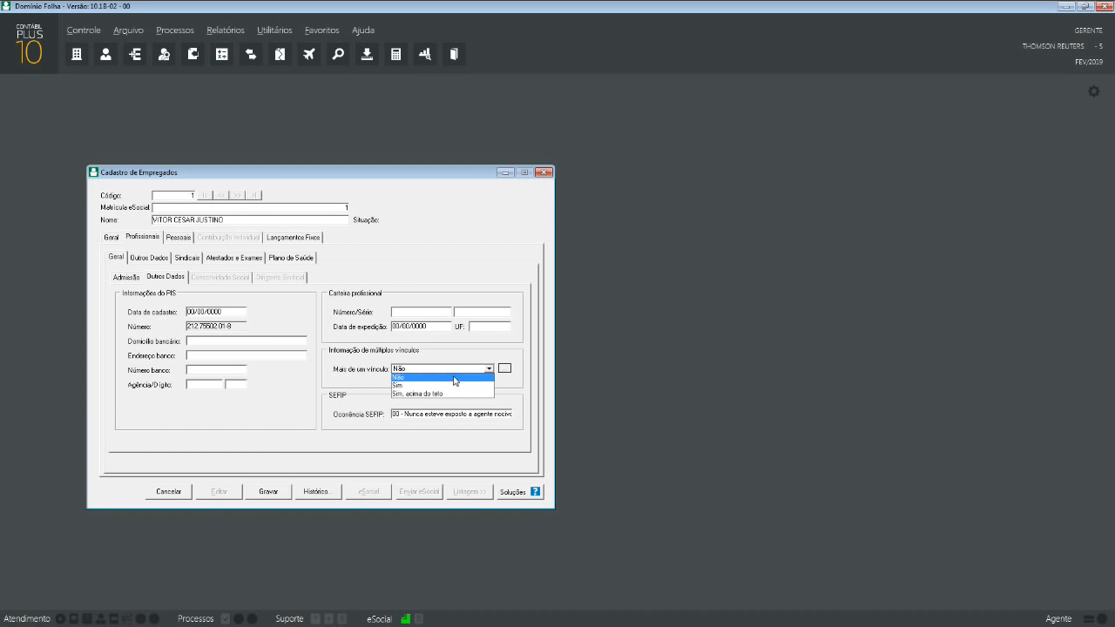
pyautogui.click(454, 377)
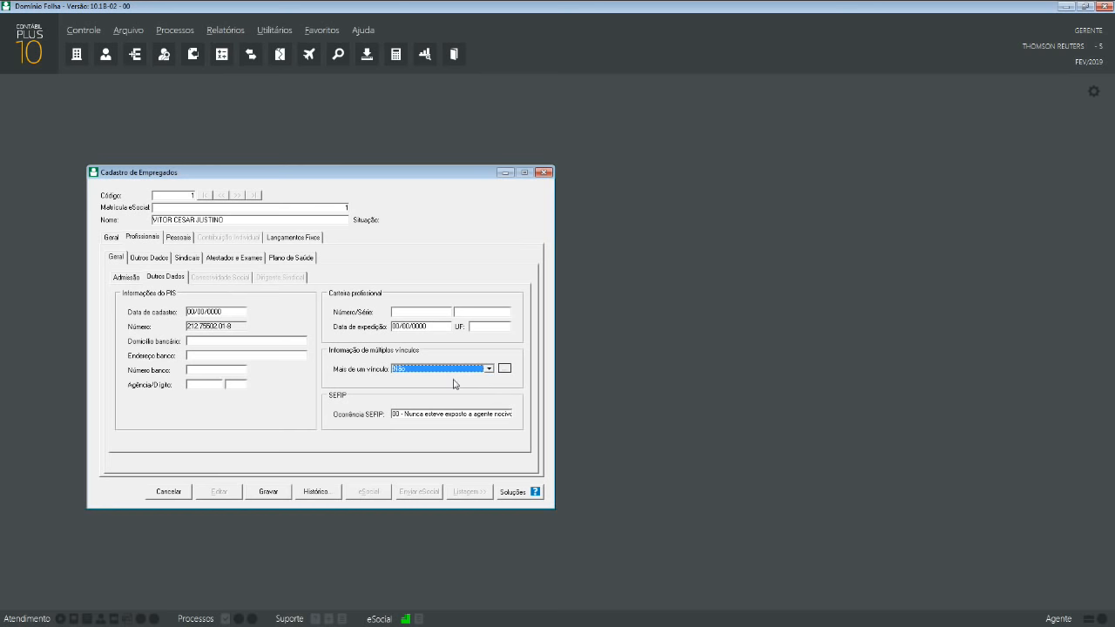
pyautogui.click(447, 416)
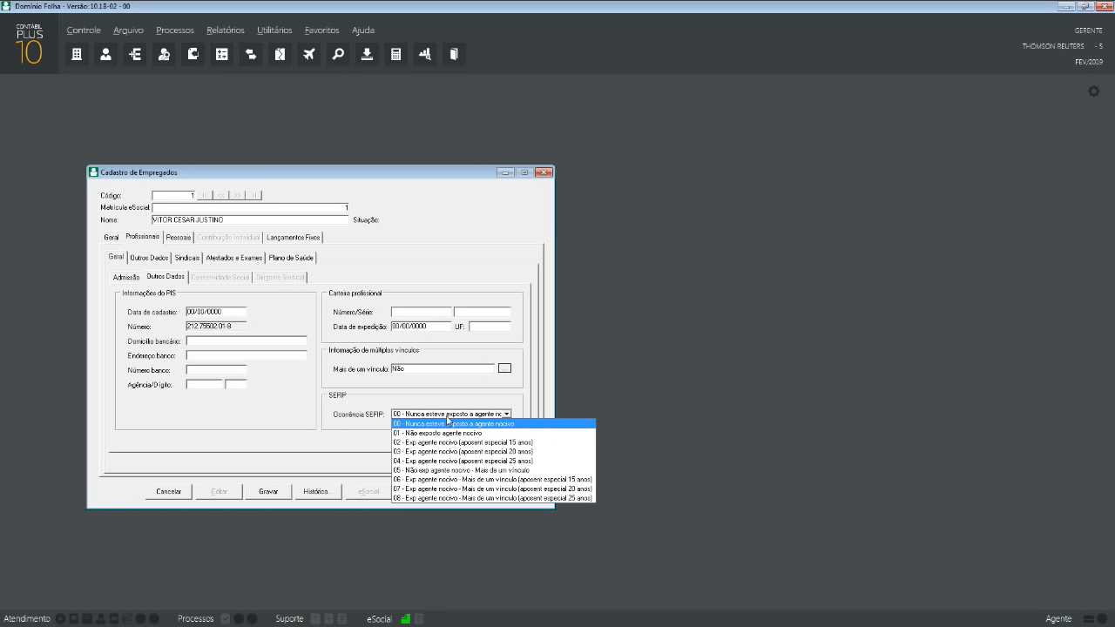
pyautogui.click(446, 416)
pyautogui.click(447, 417)
pyautogui.click(368, 267)
pyautogui.click(397, 312)
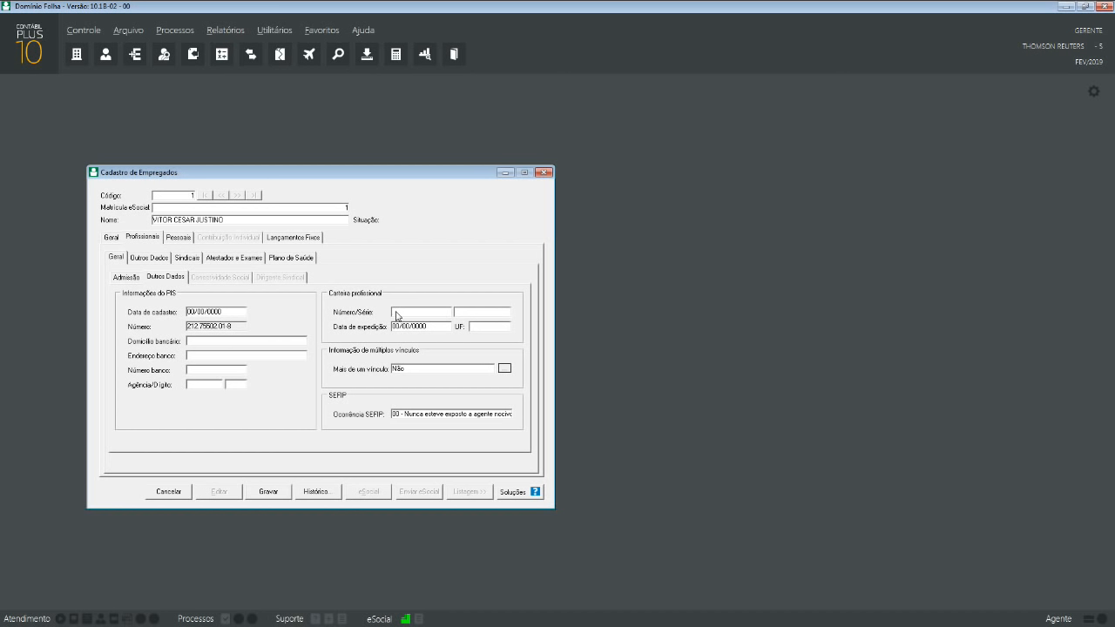
# - Fill in the work card number and series, issue date 01/01/2019 and issuing state
pyautogui.write('345678')
pyautogui.press('Tab')
pyautogui.write('12345')
pyautogui.press('Tab')
pyautogui.write('1/0')
pyautogui.write('1/2019')
pyautogui.press('Tab')
pyautogui.press('s')
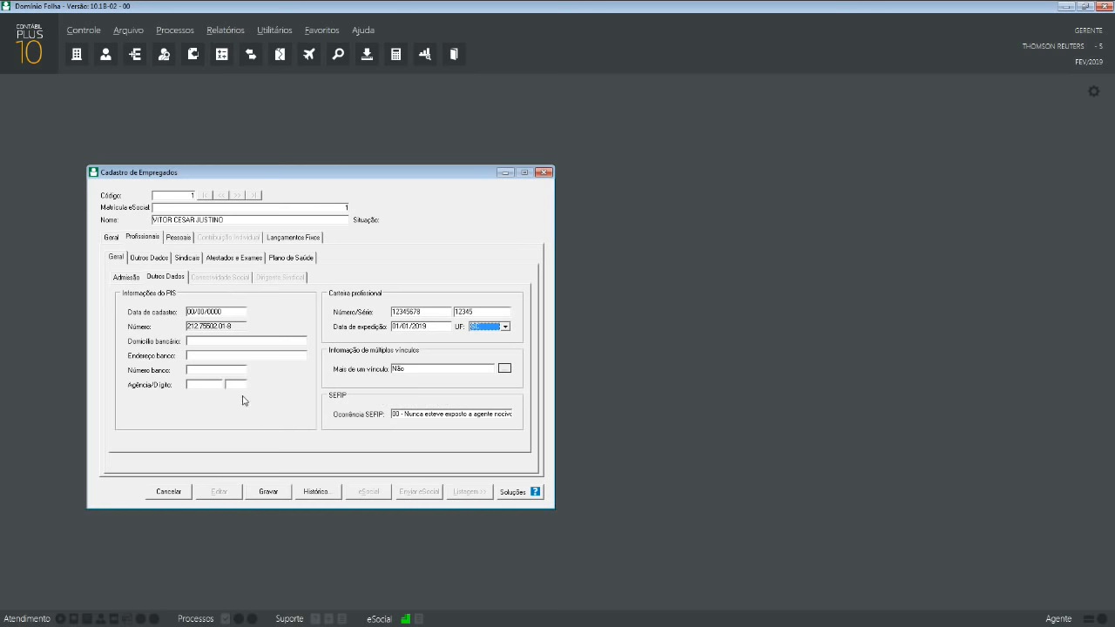
pyautogui.click(165, 260)
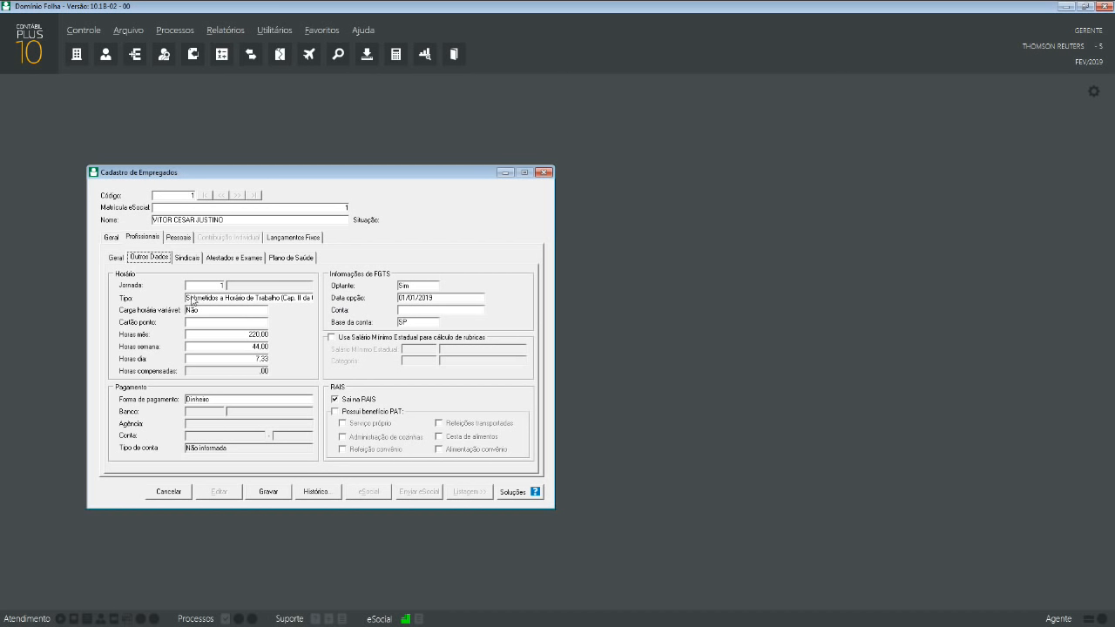
pyautogui.click(218, 289)
pyautogui.press('F2')
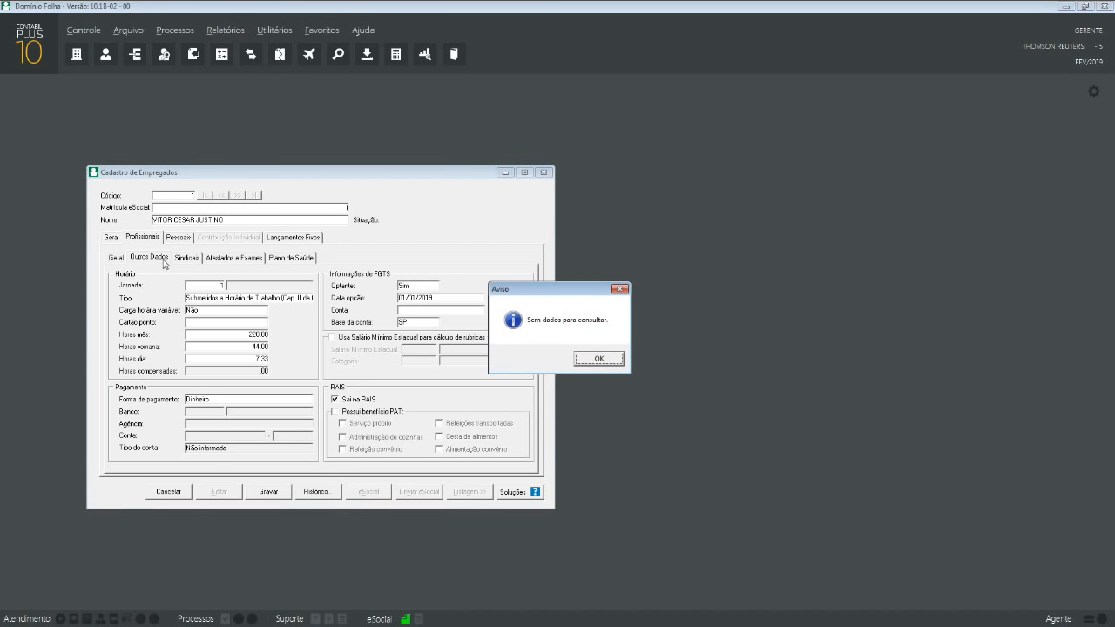
pyautogui.click(590, 355)
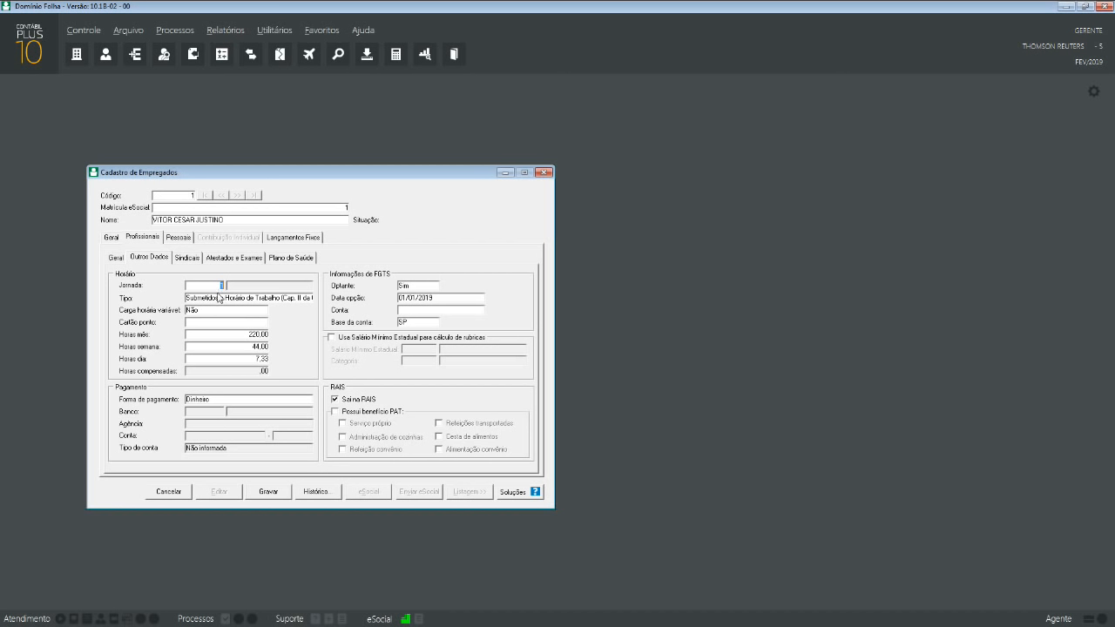
# - Set Tipo to Submetidos a Horário de Trabalho and Carga horária variável to Não
pyautogui.click(217, 300)
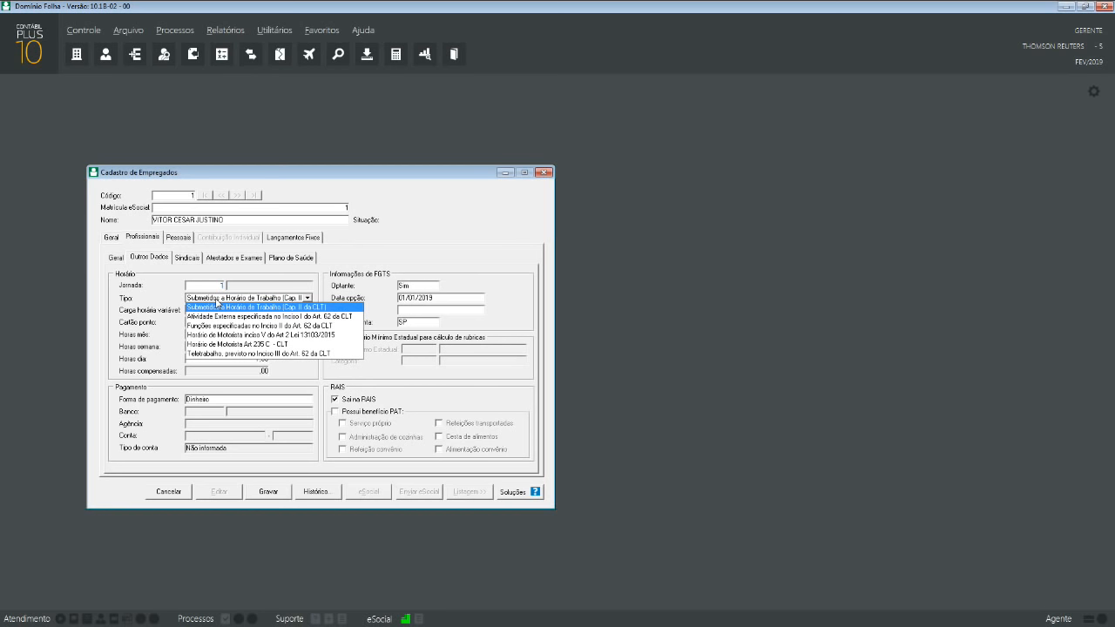
pyautogui.click(217, 303)
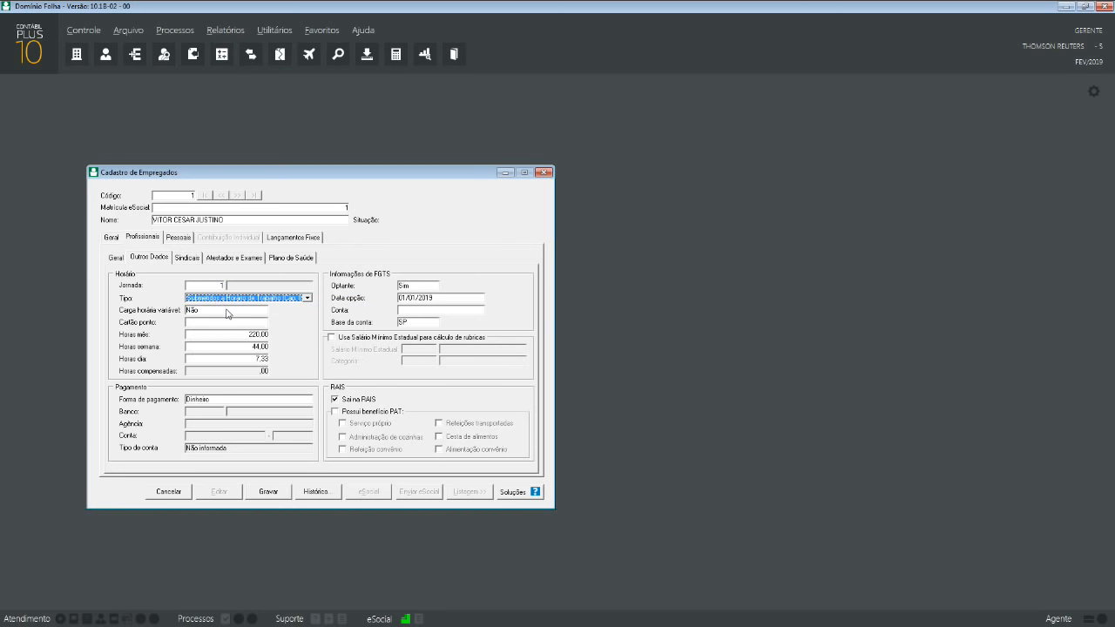
pyautogui.click(229, 300)
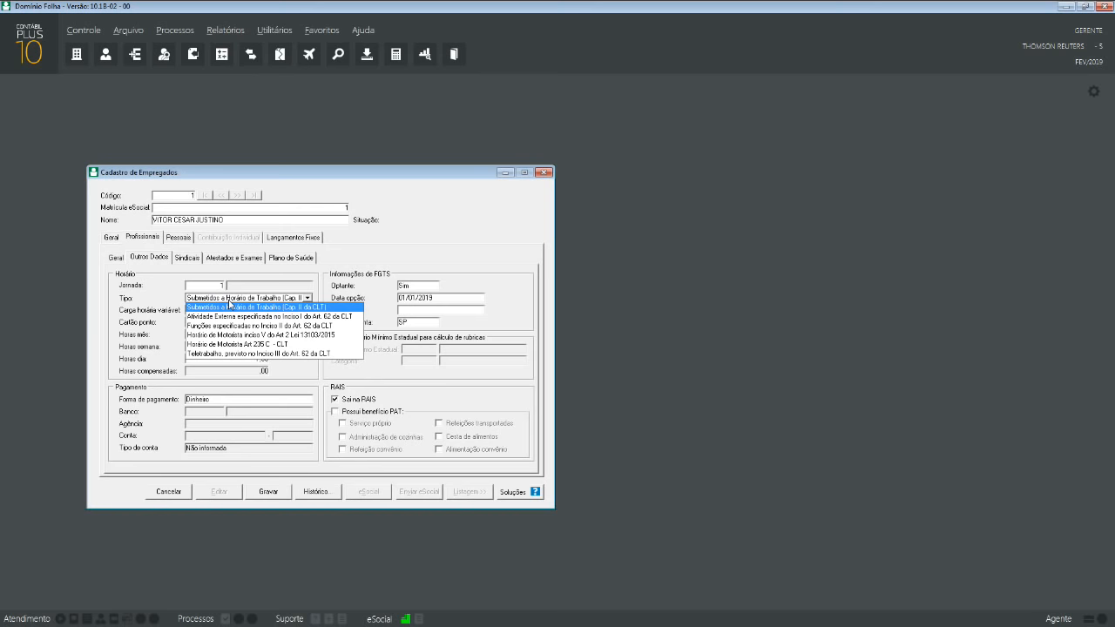
pyautogui.click(229, 304)
pyautogui.click(233, 310)
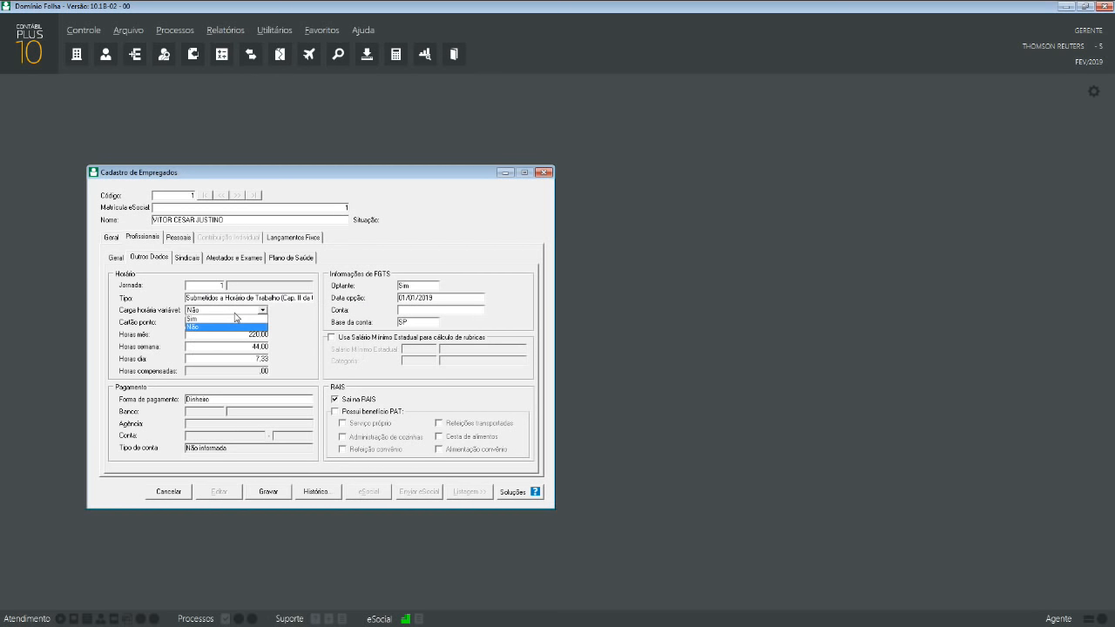
pyautogui.click(225, 320)
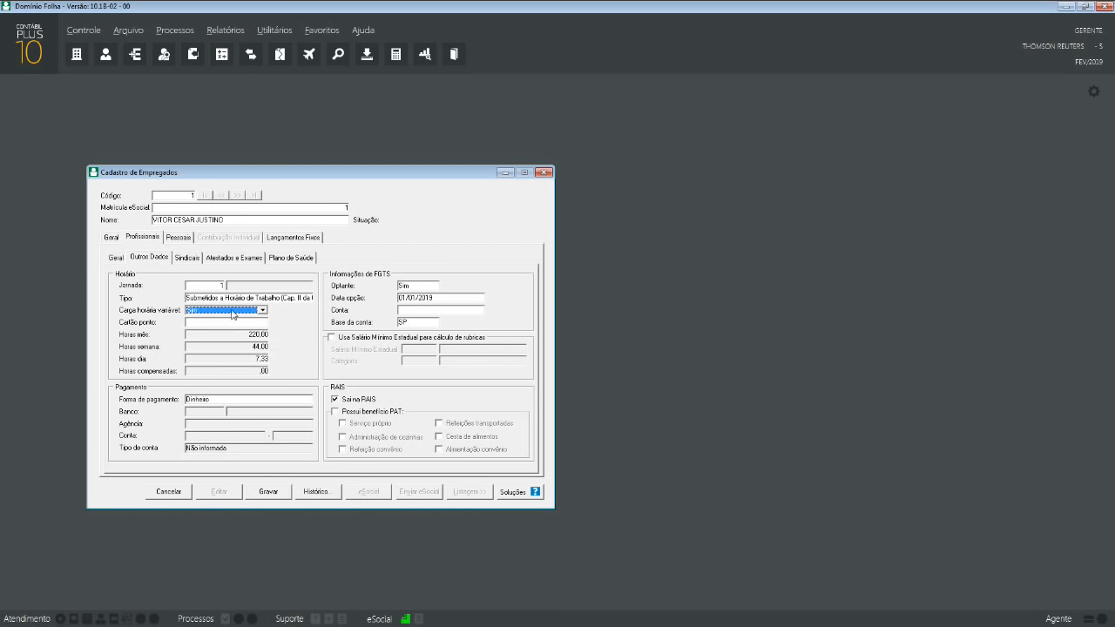
pyautogui.click(232, 310)
pyautogui.click(225, 327)
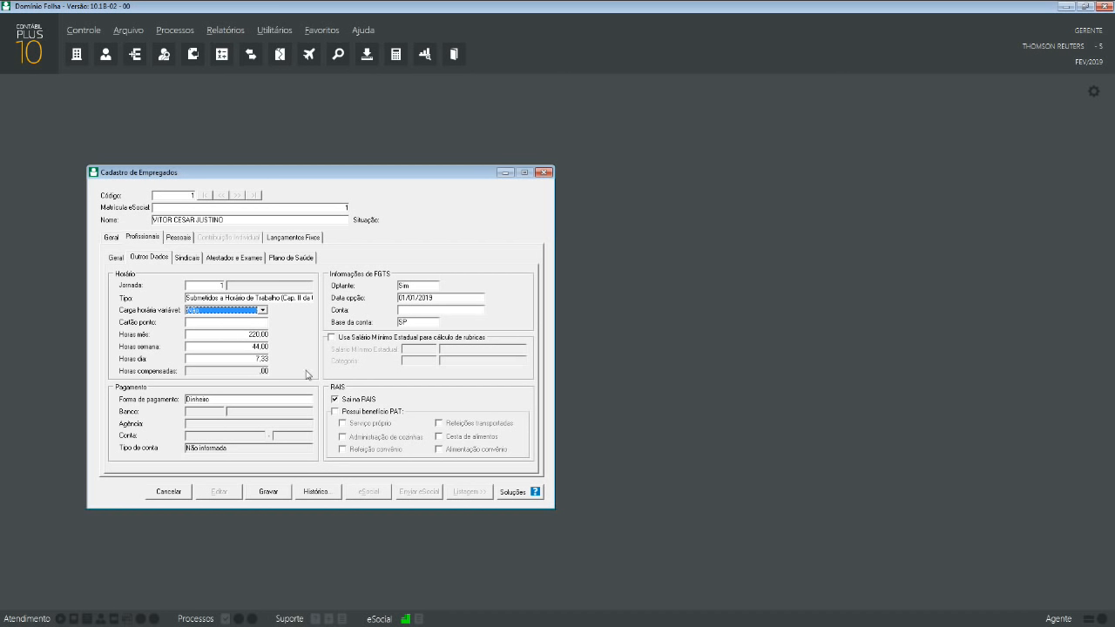
pyautogui.click(244, 335)
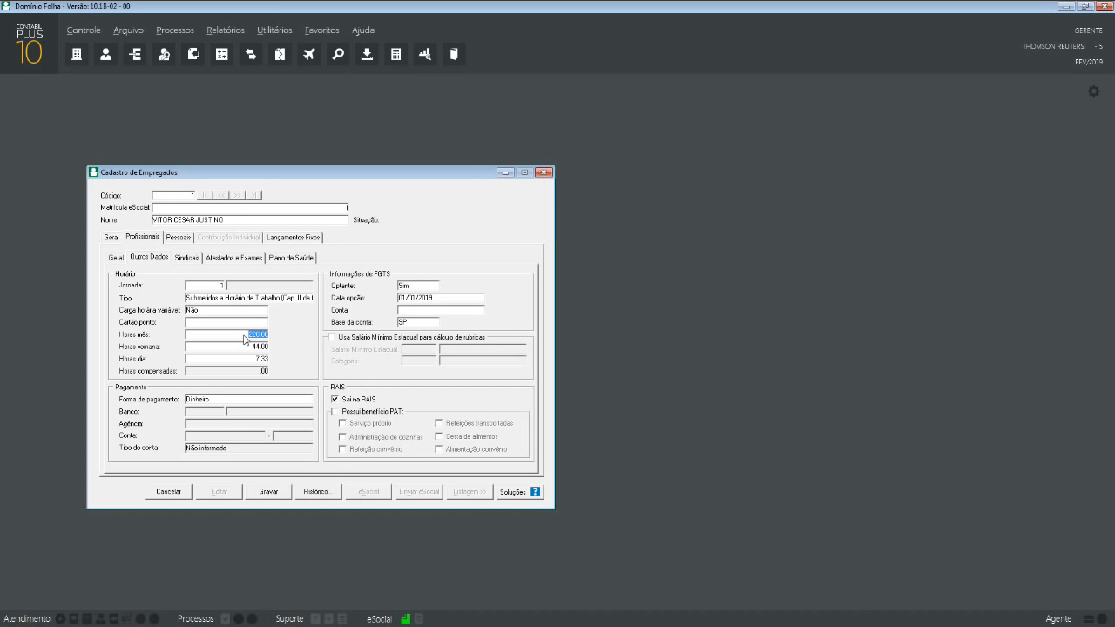
# - Try 1 as monthly hours, then restore 220 so weekly and daily hours recalculate
pyautogui.write('18')
pyautogui.press('Tab')
pyautogui.hotkey('shift', 'Tab')
pyautogui.write('220')
pyautogui.press('Tab')
# - Enter 8 as the daily hours
pyautogui.click(249, 358)
pyautogui.write('8')
pyautogui.click(229, 346)
# - Enter 230 then 220 monthly hours, recalculating to 44,00 weekly and 7,33 daily
pyautogui.click(235, 336)
pyautogui.write('230')
pyautogui.press('Tab')
pyautogui.click(234, 335)
pyautogui.write('220')
pyautogui.press('Tab')
pyautogui.click(219, 285)
pyautogui.moveTo(309, 173); pyautogui.dragTo(295, 168)
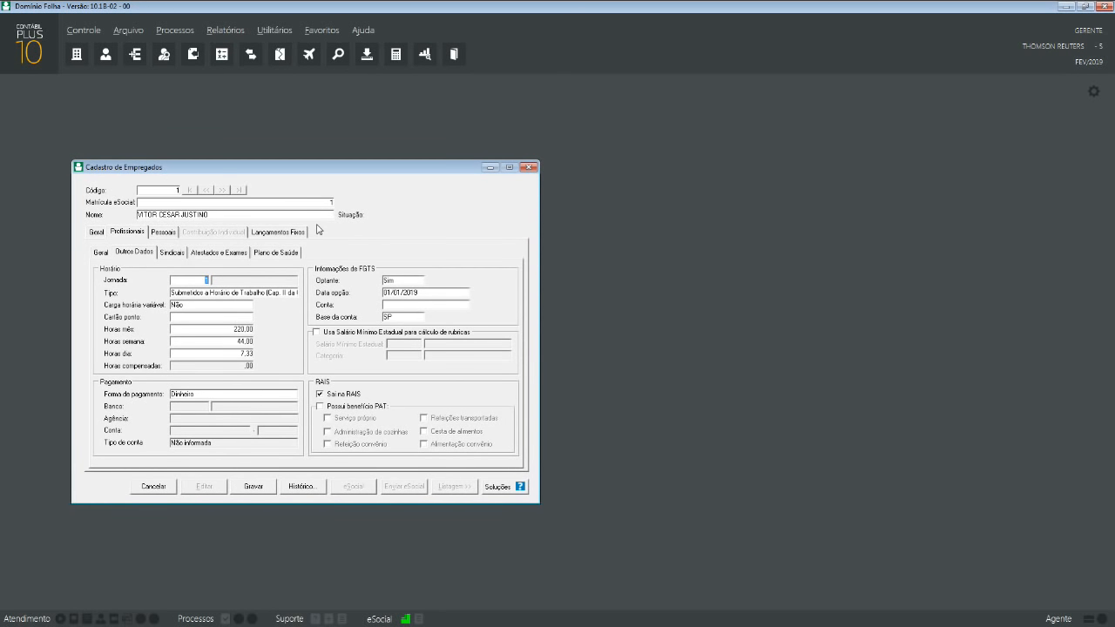
# - Open the Horários register and enter schedule name '08:00 AS 18:00' starting 01/01/2019
pyautogui.click(129, 31)
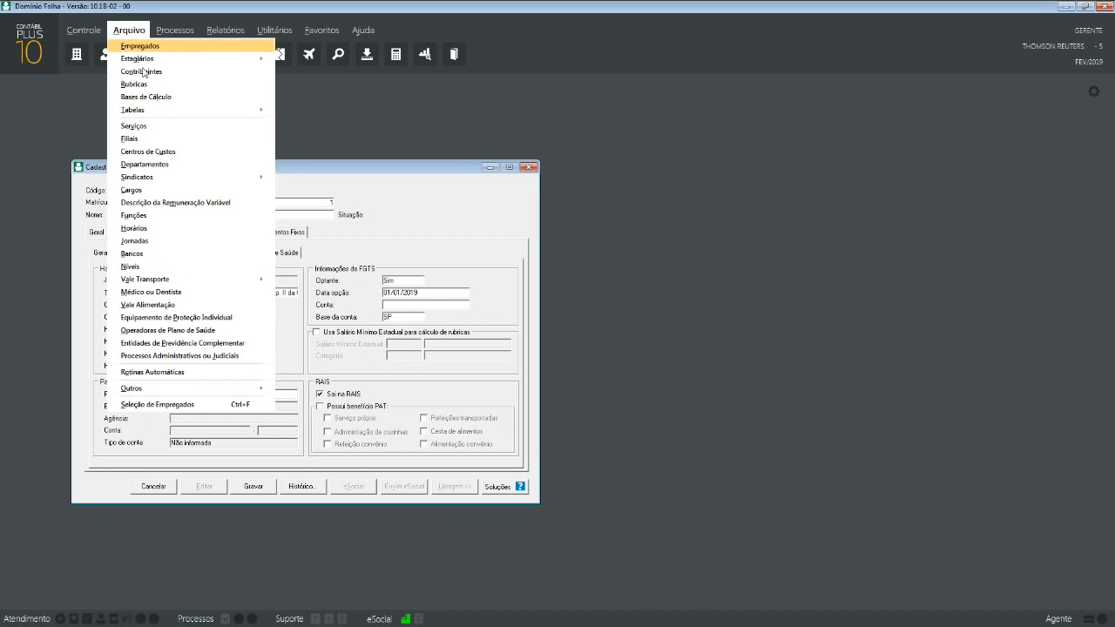
pyautogui.click(186, 227)
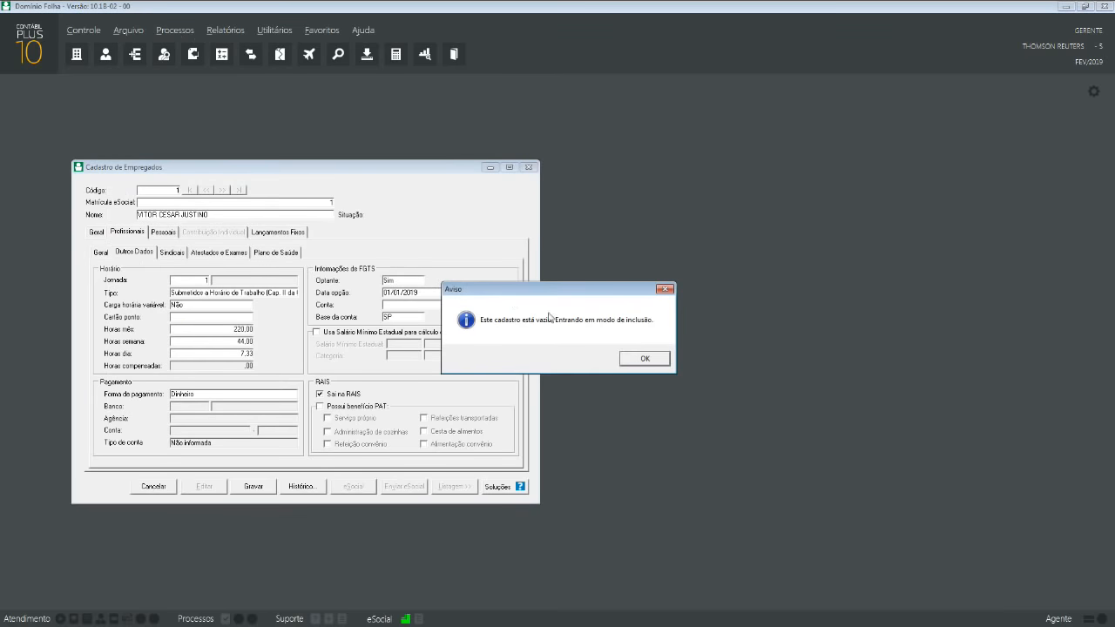
pyautogui.click(644, 361)
pyautogui.moveTo(571, 246); pyautogui.dragTo(789, 235)
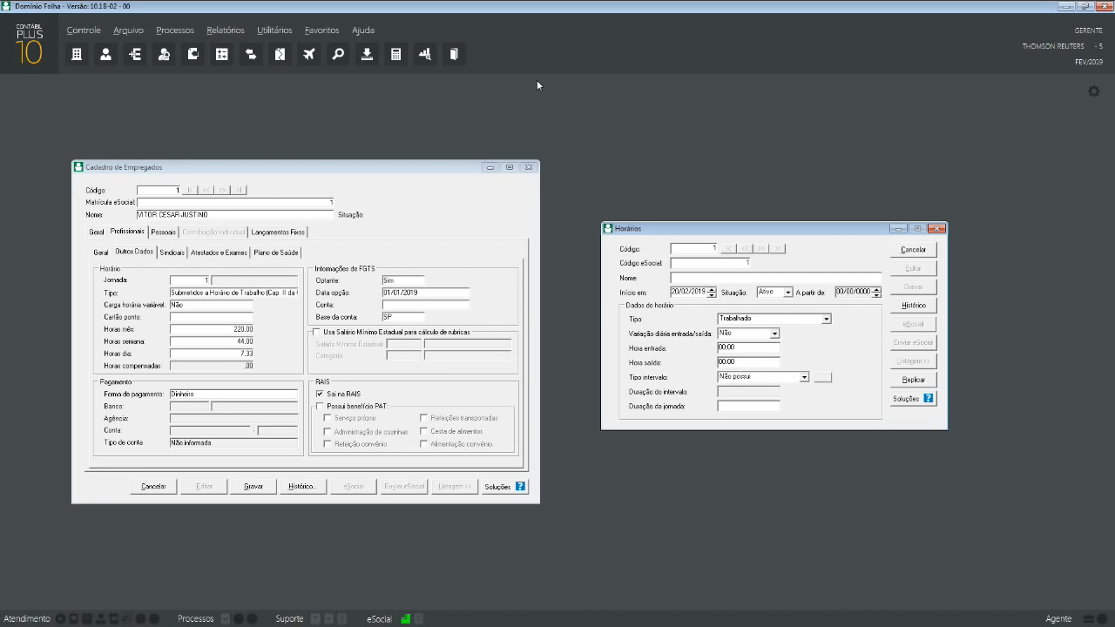
pyautogui.write('08:00 AS 18:00')
pyautogui.press('Tab')
pyautogui.write('01/01/2019')
pyautogui.press('Tab')
pyautogui.press('Tab')
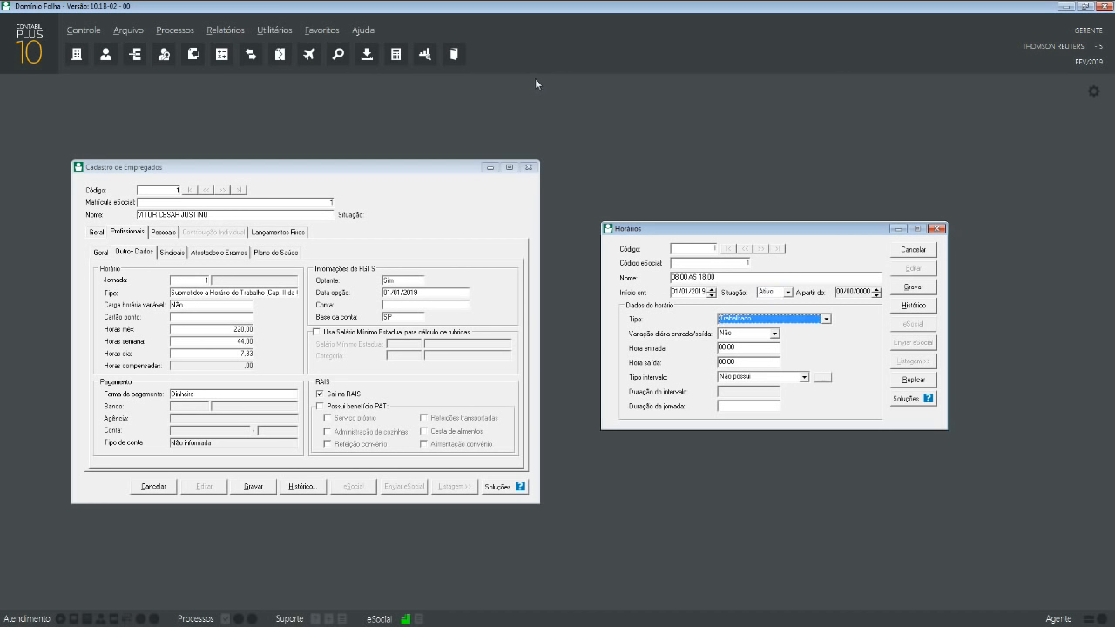
# - Try the Compensado and Folga schedule types, settling on Trabalhado
pyautogui.click(797, 321)
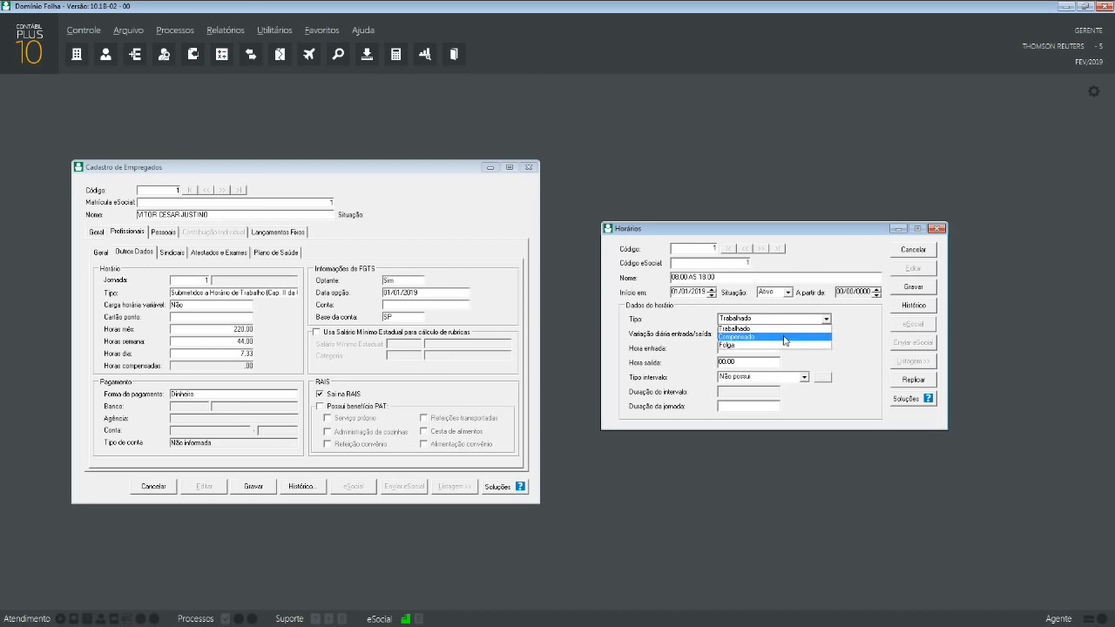
pyautogui.click(785, 338)
pyautogui.click(793, 320)
pyautogui.click(766, 347)
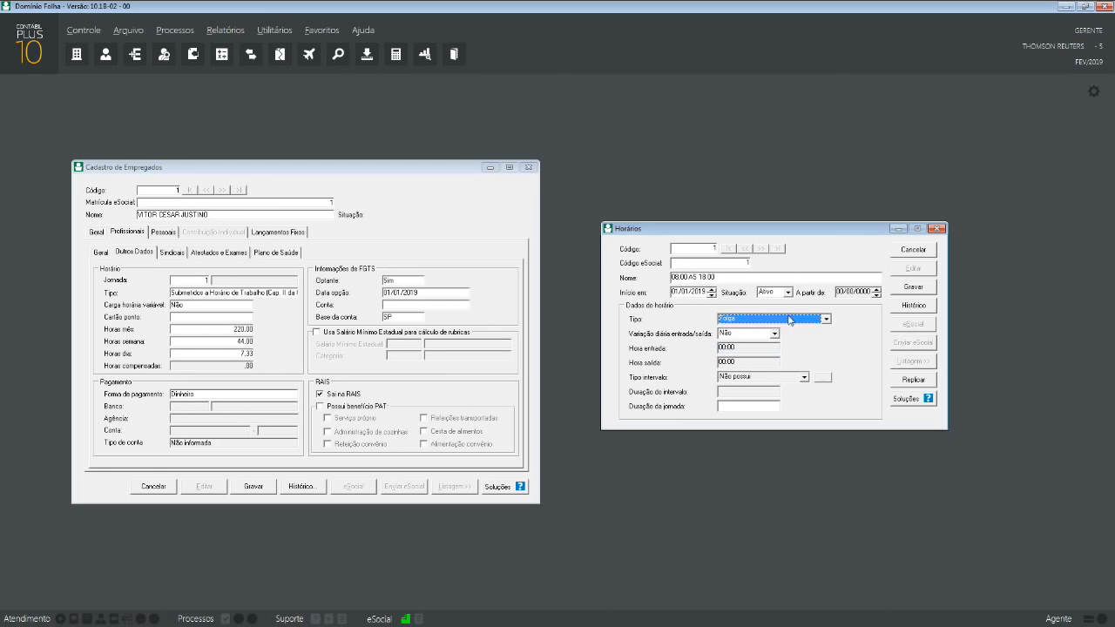
pyautogui.click(790, 320)
pyautogui.click(747, 337)
pyautogui.click(760, 321)
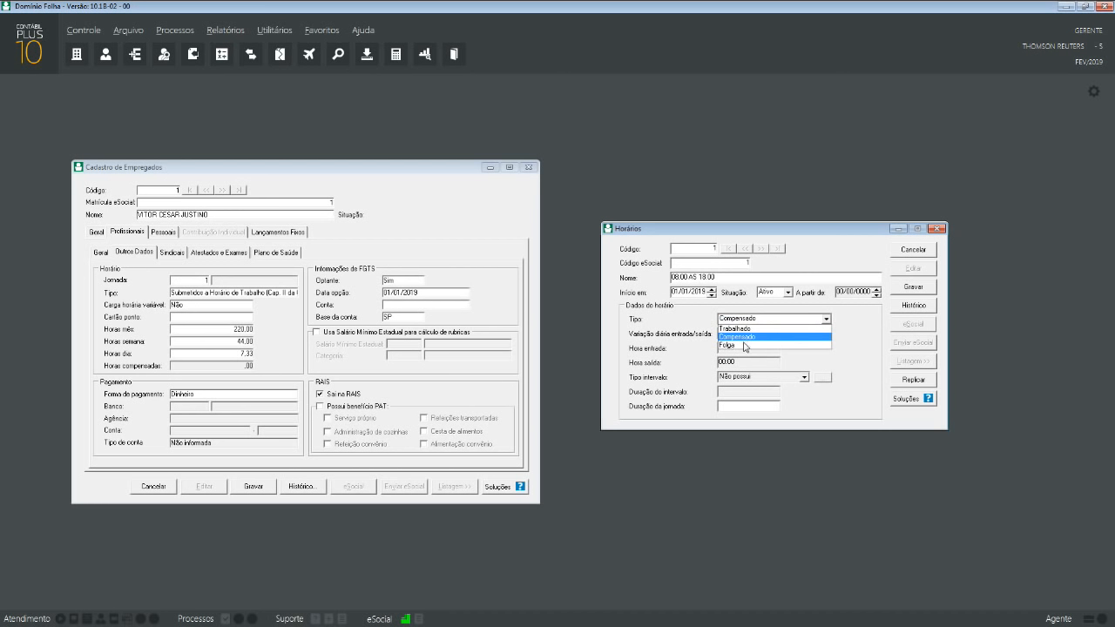
pyautogui.click(745, 345)
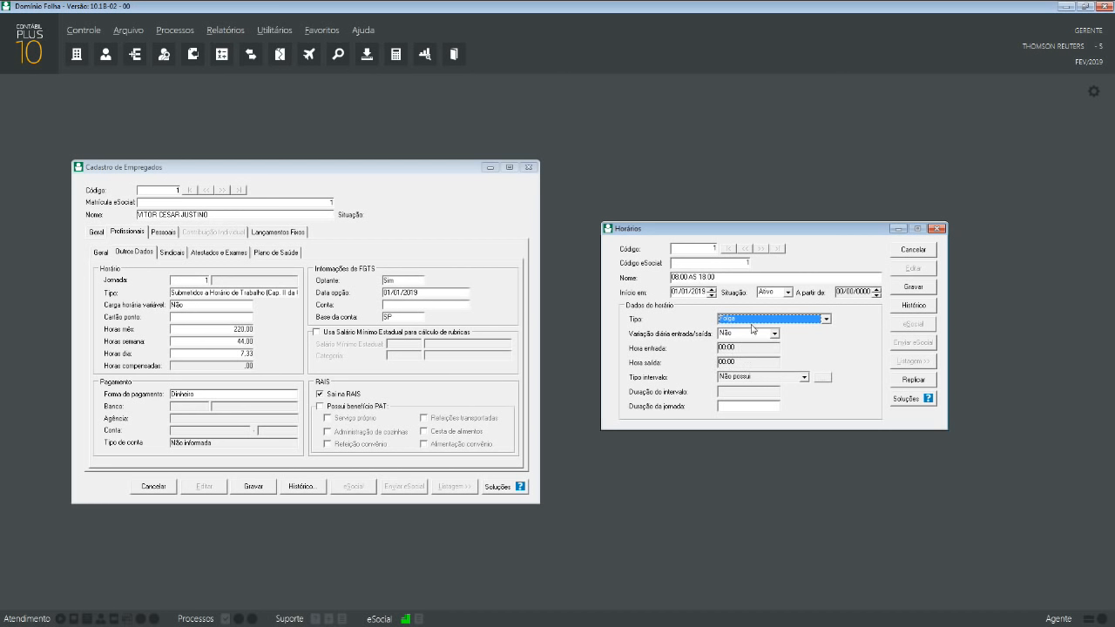
pyautogui.click(751, 319)
pyautogui.click(749, 329)
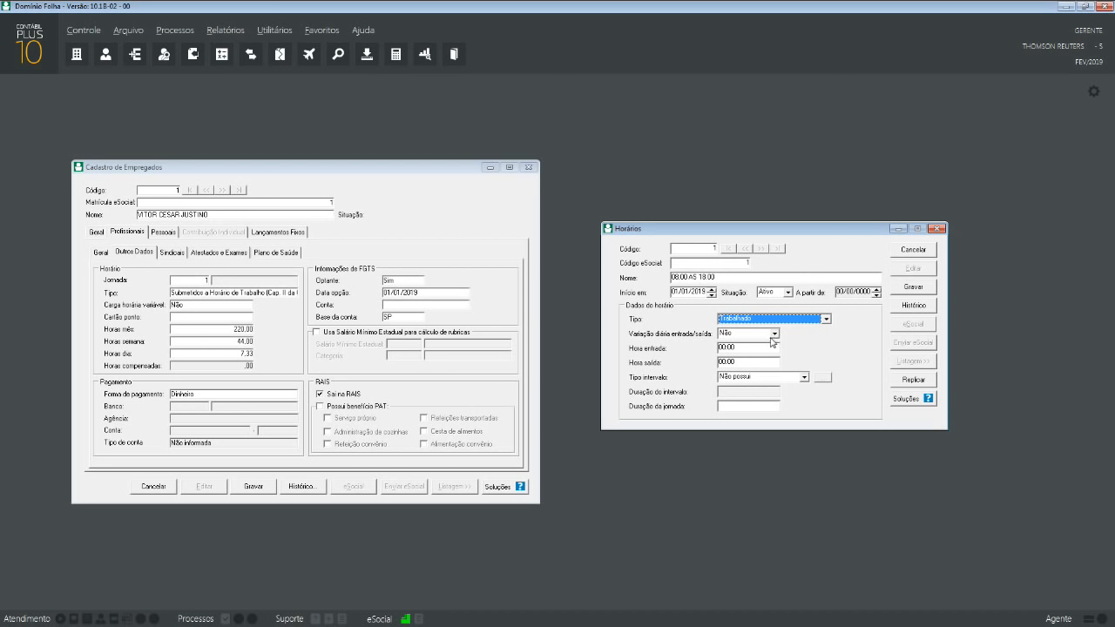
# - Set daily variation to Não with entry at 08:00 and exit at 18:00
pyautogui.click(747, 336)
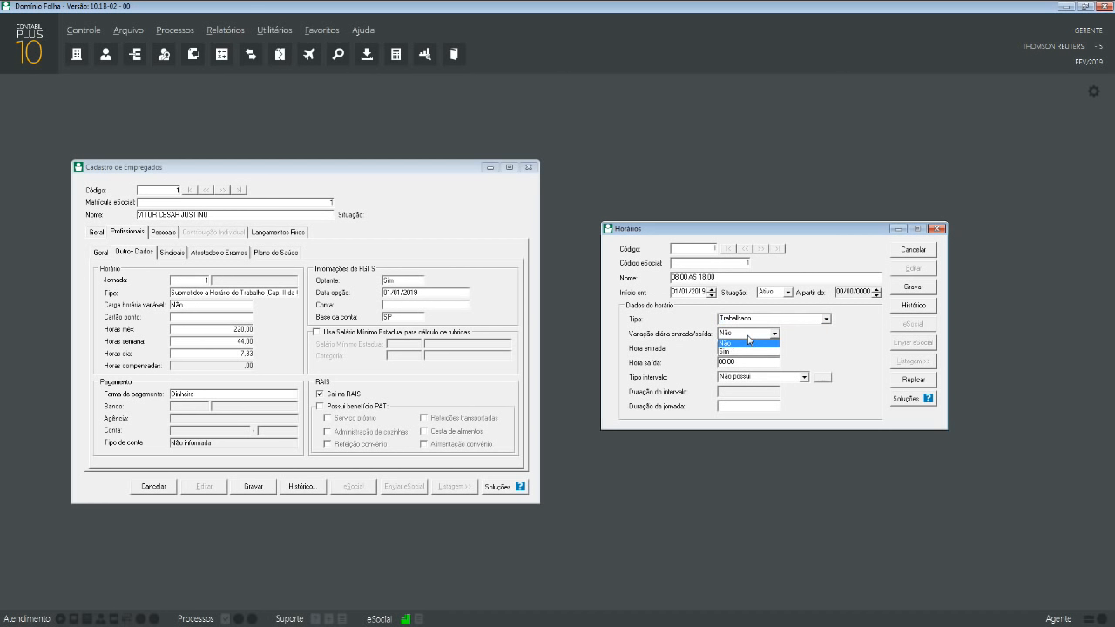
pyautogui.click(749, 351)
pyautogui.click(761, 336)
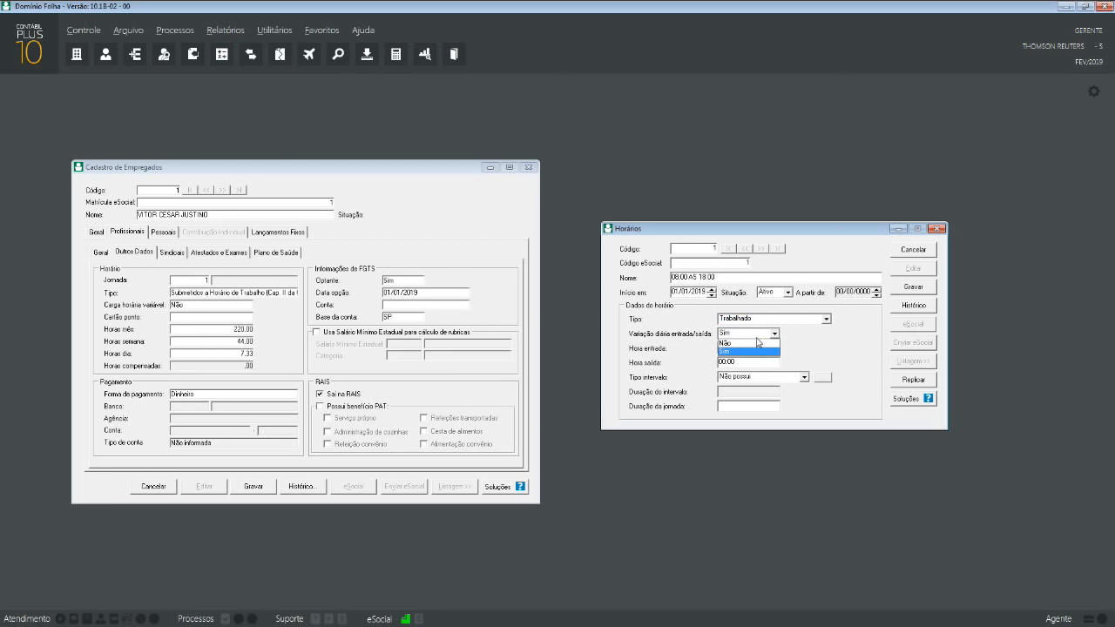
pyautogui.click(734, 344)
pyautogui.press('Tab')
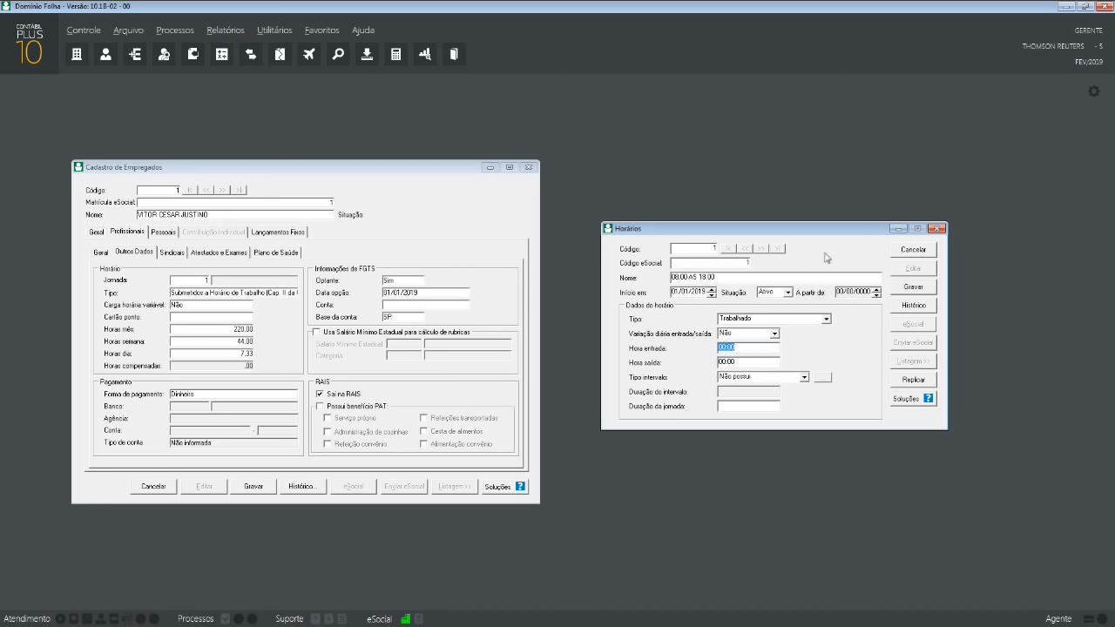
pyautogui.write('0800')
pyautogui.press('Tab')
pyautogui.write('1800')
pyautogui.press('Tab')
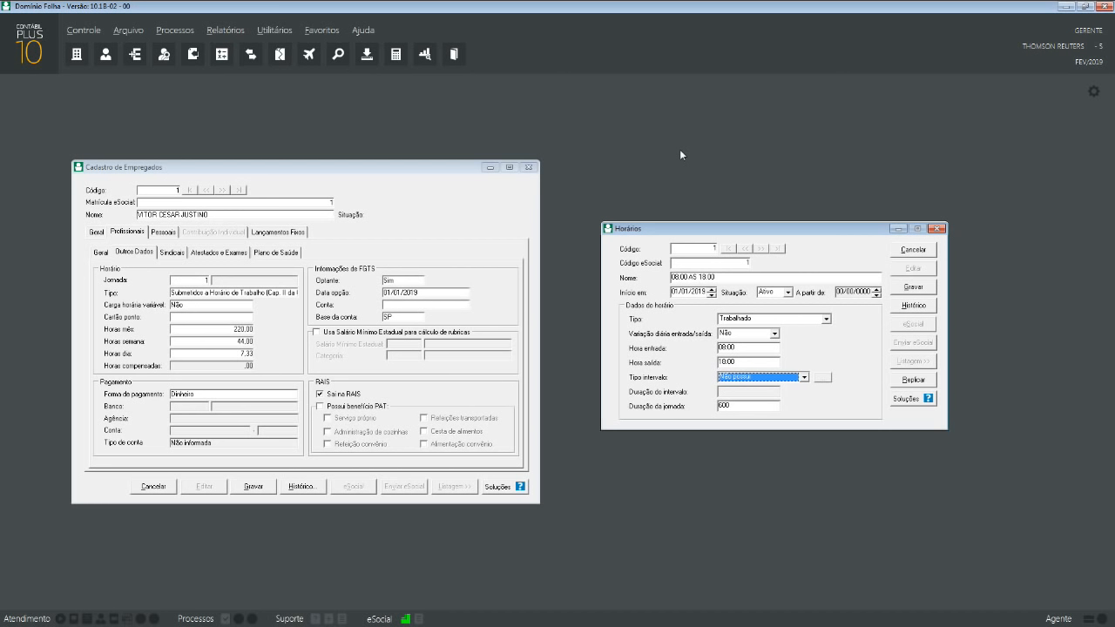
# - Set the break type to Em horário fixo
pyautogui.click(779, 379)
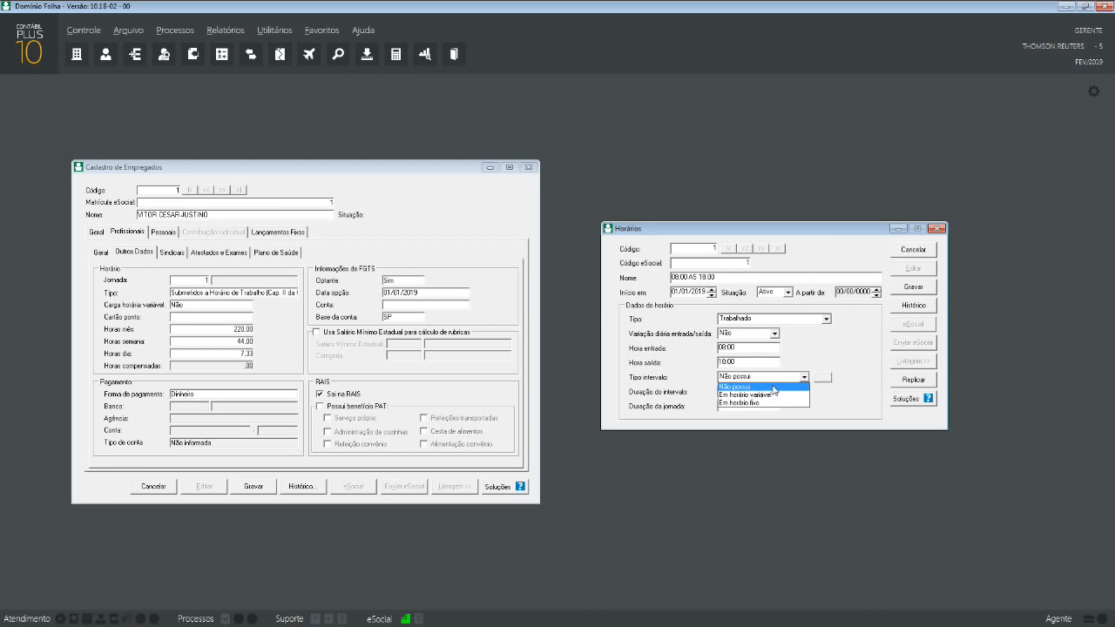
pyautogui.click(773, 397)
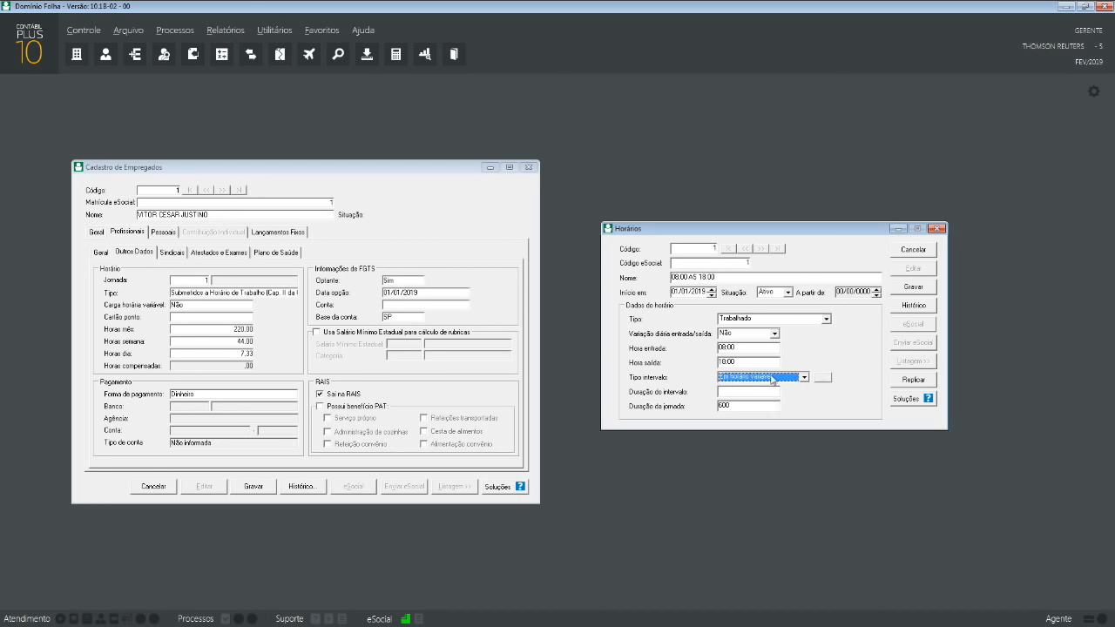
pyautogui.click(774, 378)
pyautogui.click(761, 402)
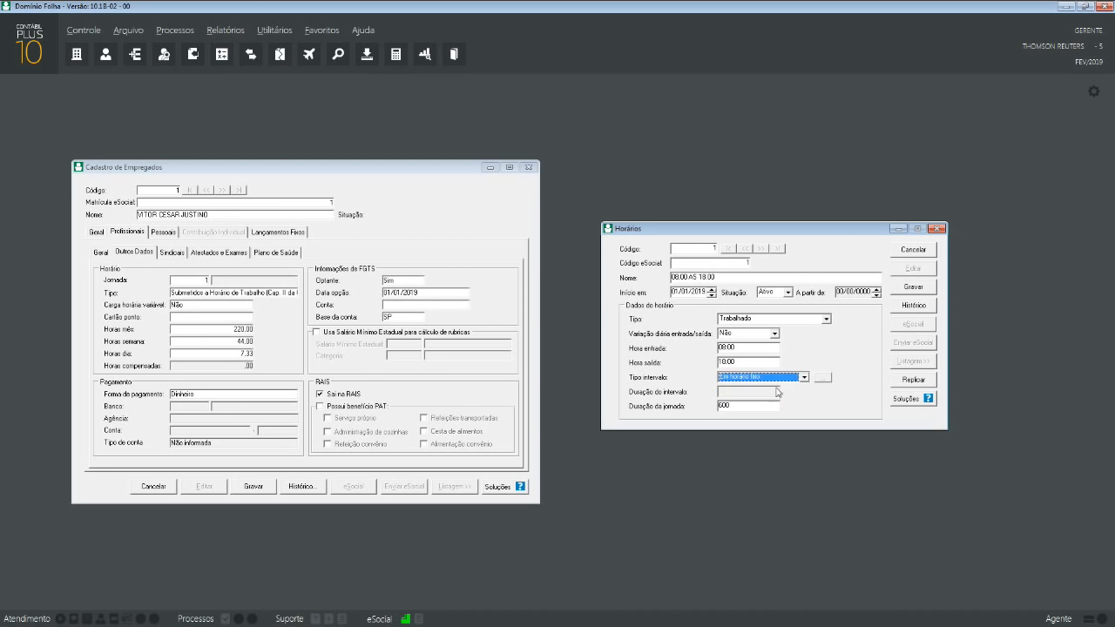
pyautogui.click(785, 379)
pyautogui.click(777, 395)
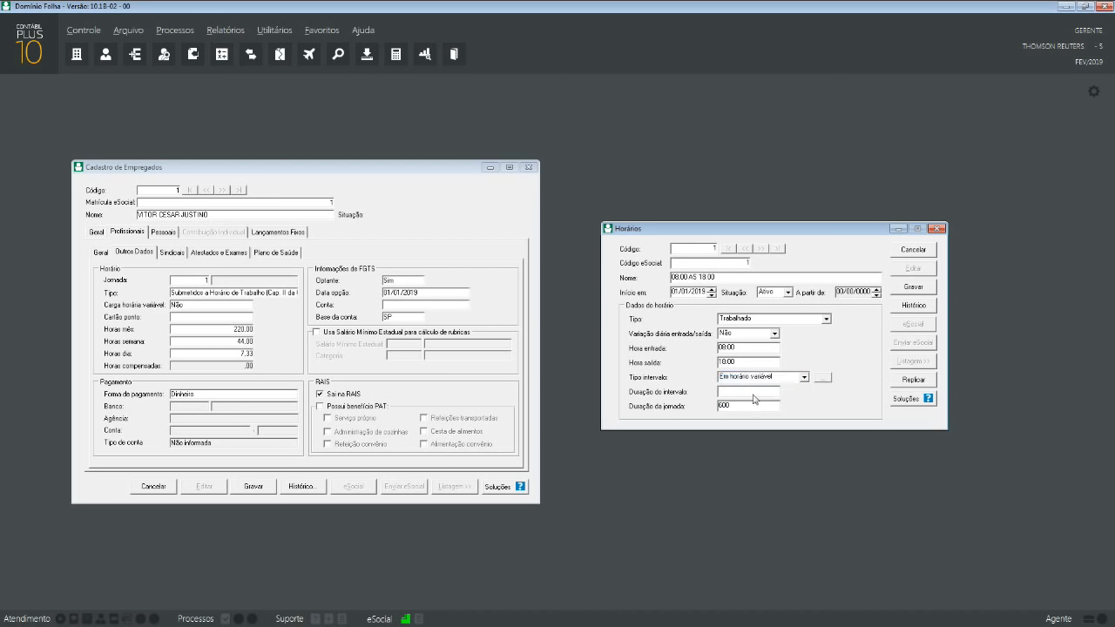
pyautogui.click(771, 379)
pyautogui.click(771, 380)
pyautogui.click(766, 402)
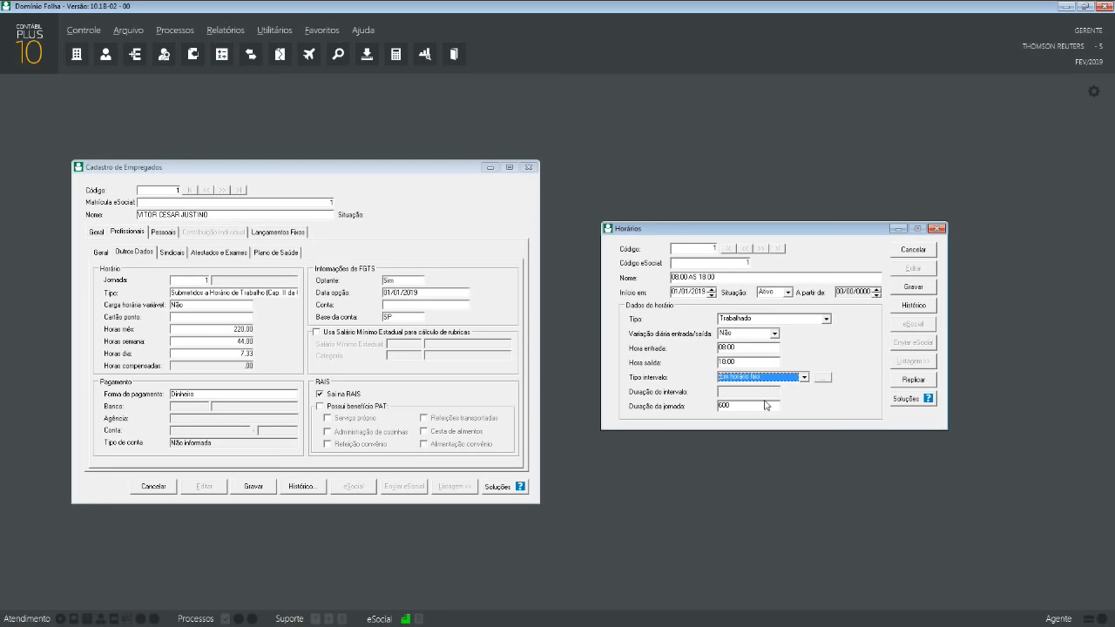
# - Add a main break interval from 12:00 to 13:30 and save it
pyautogui.click(822, 377)
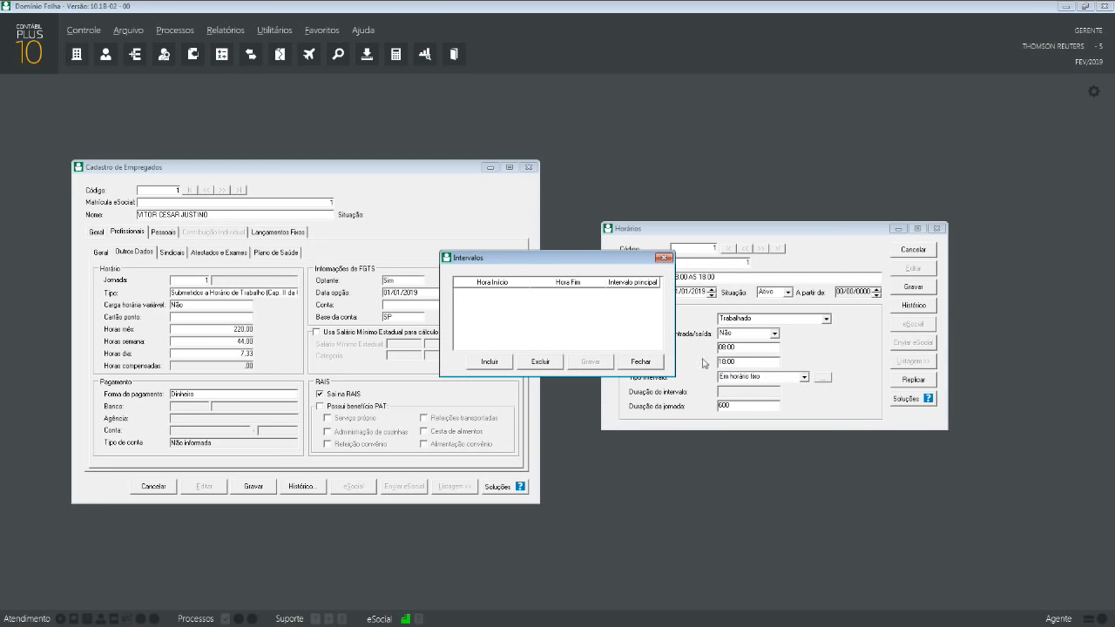
pyautogui.click(498, 364)
pyautogui.write('21')
pyautogui.press('BackSpace')
pyautogui.press('BackSpace')
pyautogui.write('12:0018')
pyautogui.press('BackSpace')
pyautogui.write('2')
pyautogui.press('BackSpace')
pyautogui.write('3:30')
pyautogui.click(611, 296)
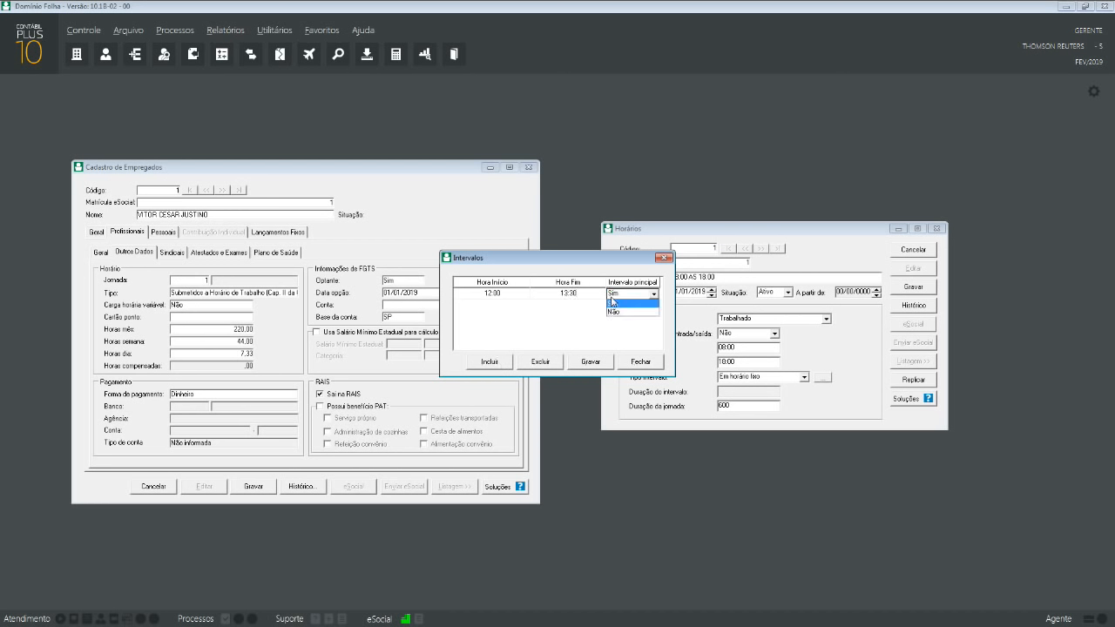
pyautogui.click(612, 301)
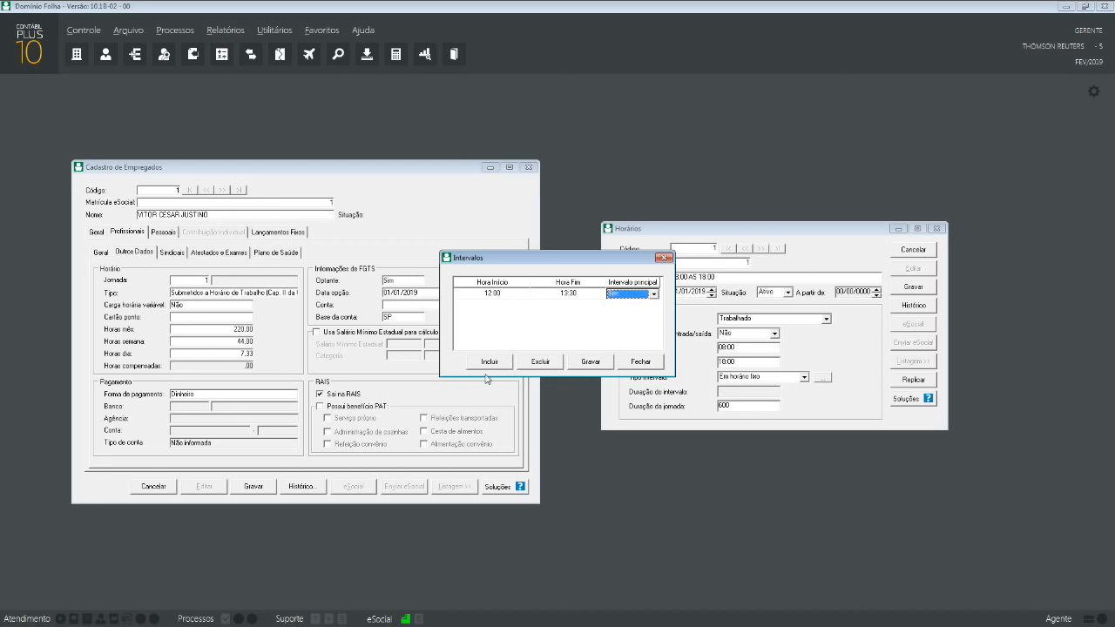
pyautogui.click(602, 364)
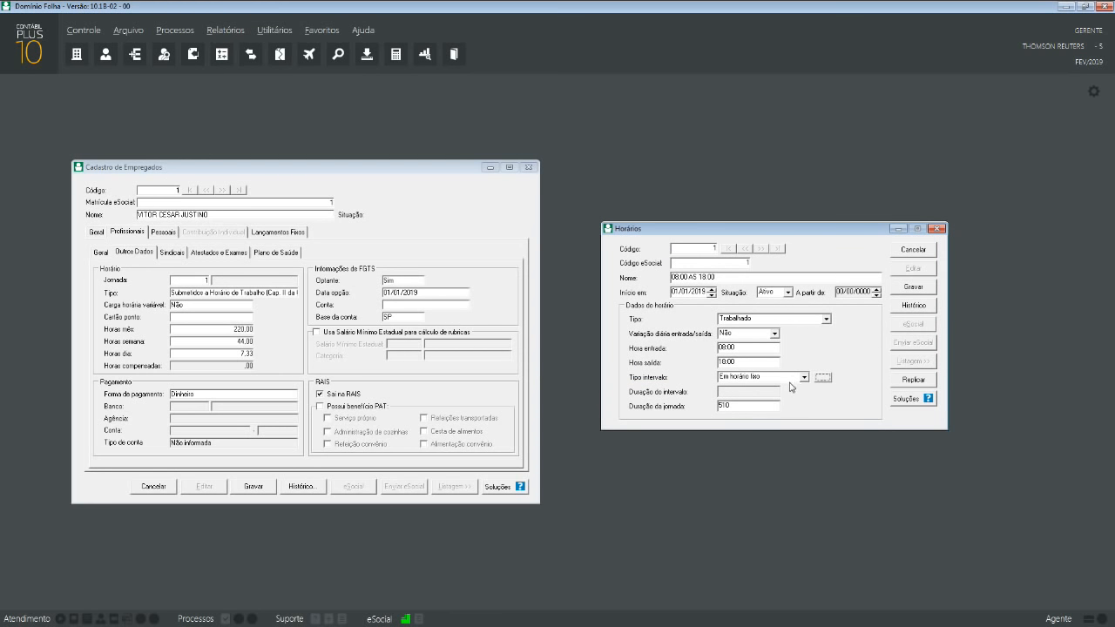
# - Check the recalculated workday duration, save schedule 1, and start schedule code 2
pyautogui.click(740, 407)
pyautogui.click(930, 290)
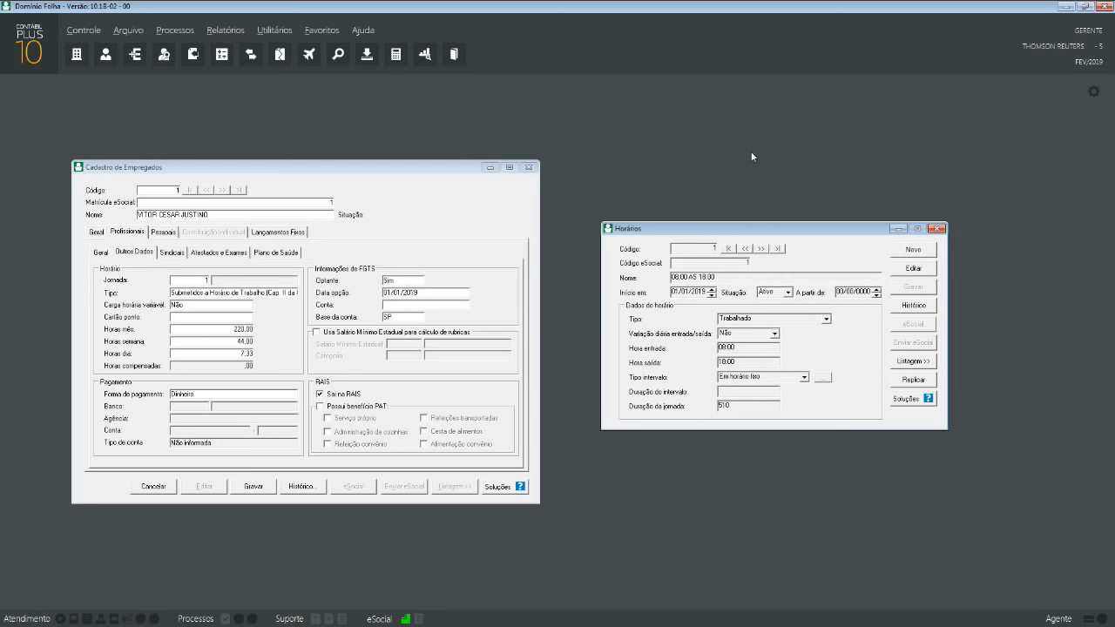
pyautogui.click(934, 249)
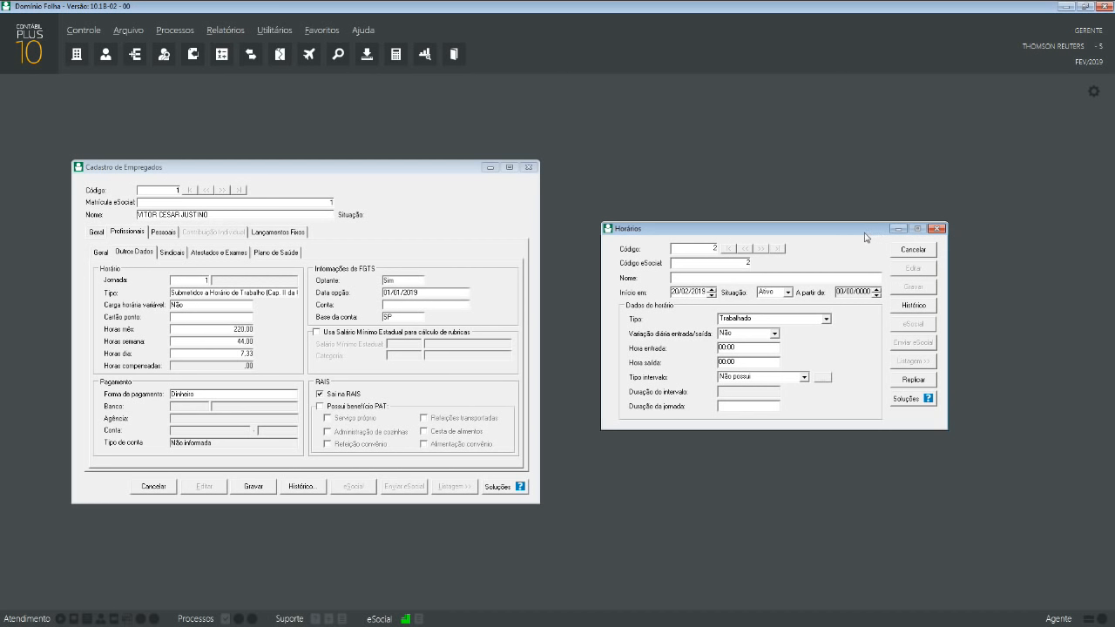
# - Name the schedule COMPENSADO, clear its start date, set type Compensado, and save
pyautogui.press('Tab')
pyautogui.press('Tab')
pyautogui.write('COMPENSADO')
pyautogui.moveTo(672, 292); pyautogui.dragTo(703, 294)
pyautogui.press('Delete')
pyautogui.press('Tab')
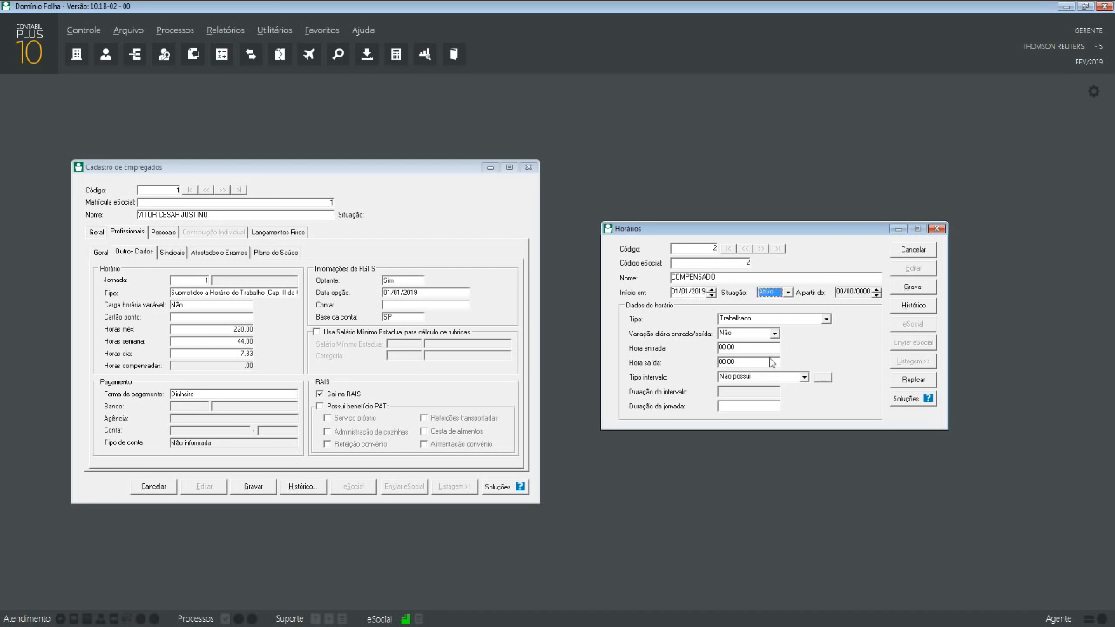
pyautogui.click(795, 320)
pyautogui.click(774, 337)
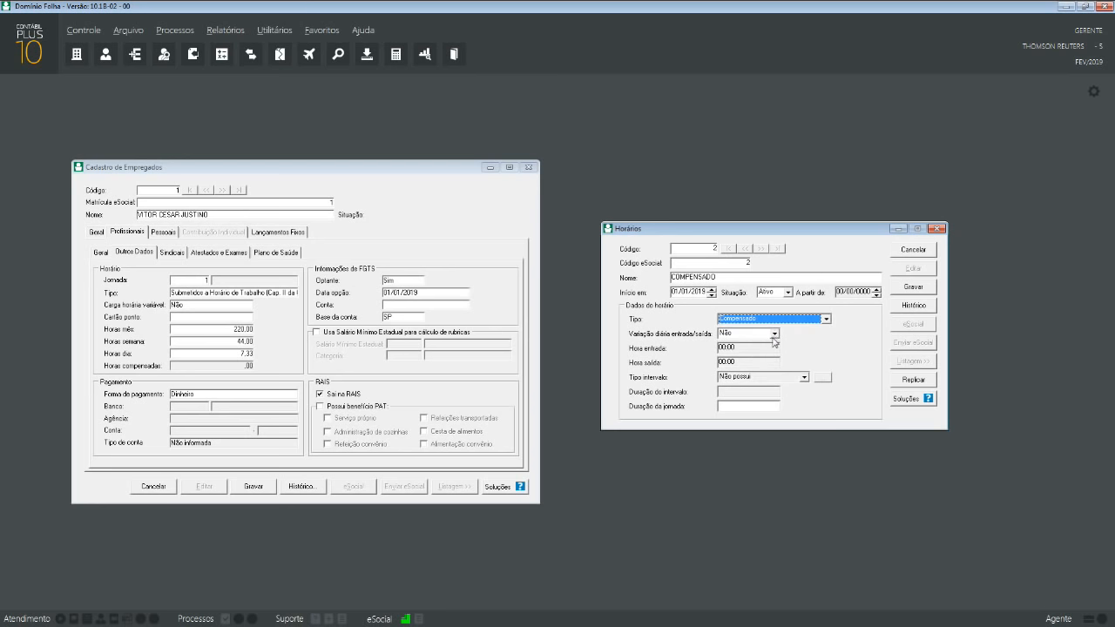
pyautogui.click(912, 287)
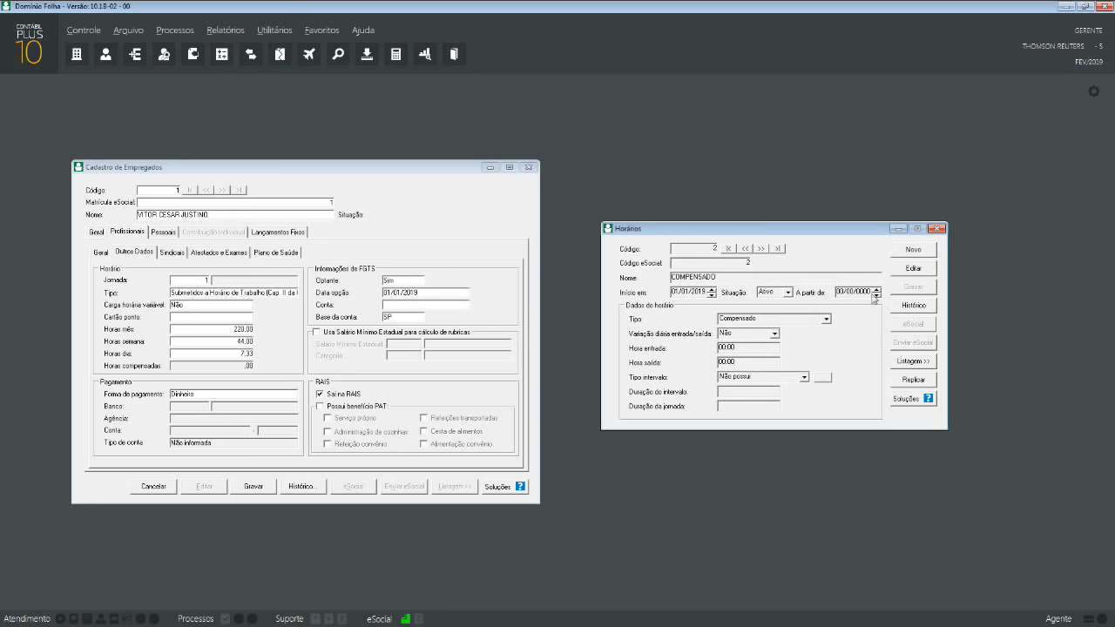
# - Add a new Folga-type schedule named FOLGA starting 01/01/2019 and save it
pyautogui.click(913, 250)
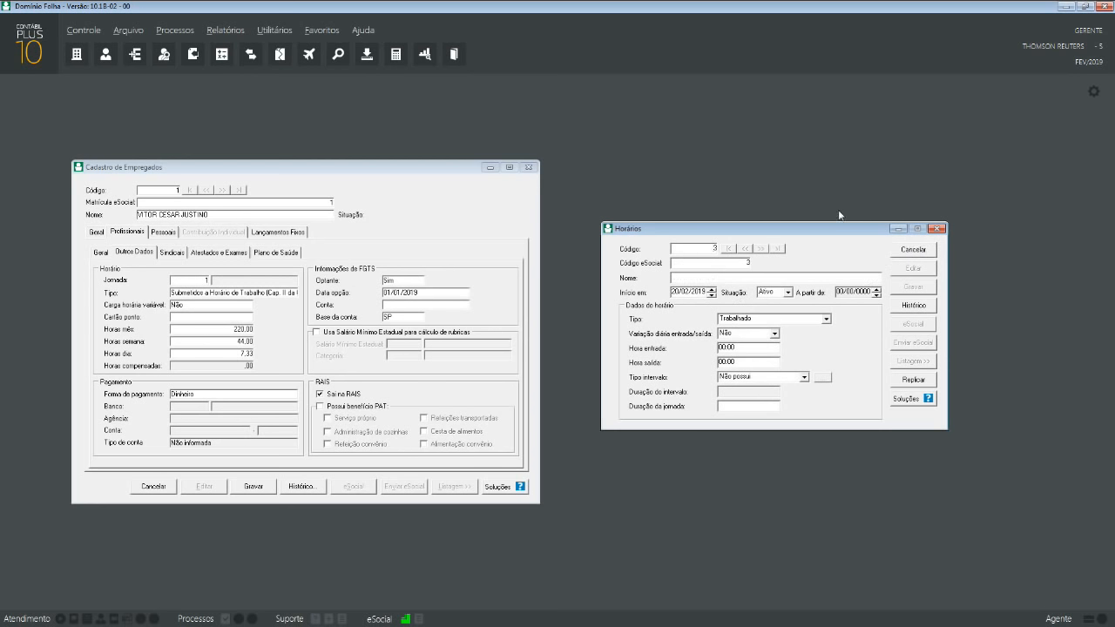
pyautogui.write('FU')
pyautogui.write('LGA')
pyautogui.press('Tab')
pyautogui.press('Delete')
pyautogui.press('Tab')
pyautogui.click(775, 319)
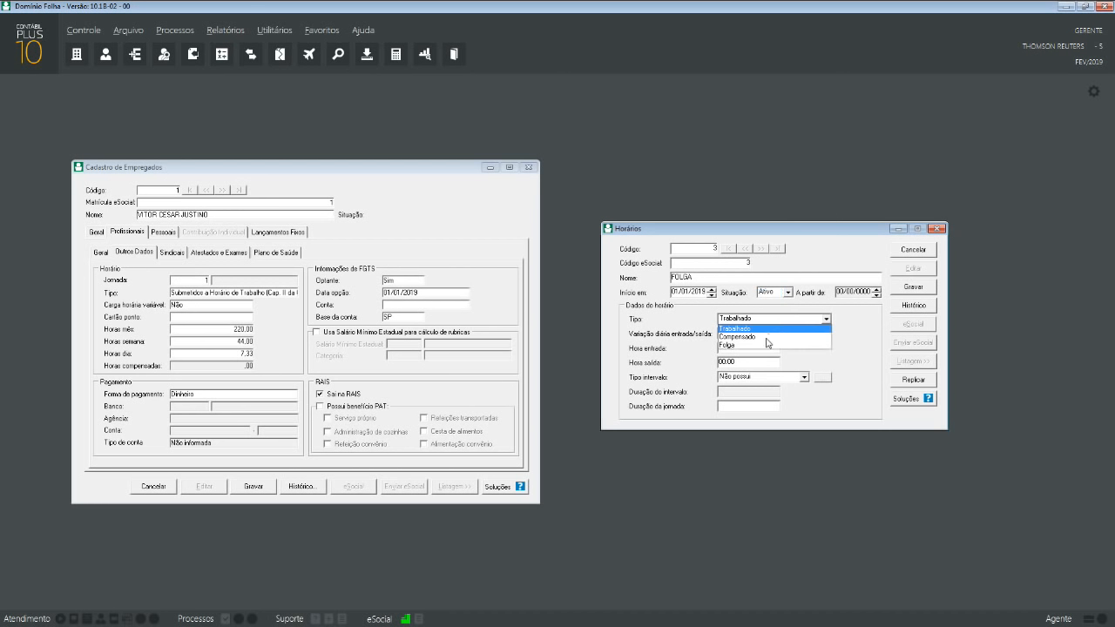
pyautogui.click(752, 343)
pyautogui.click(912, 288)
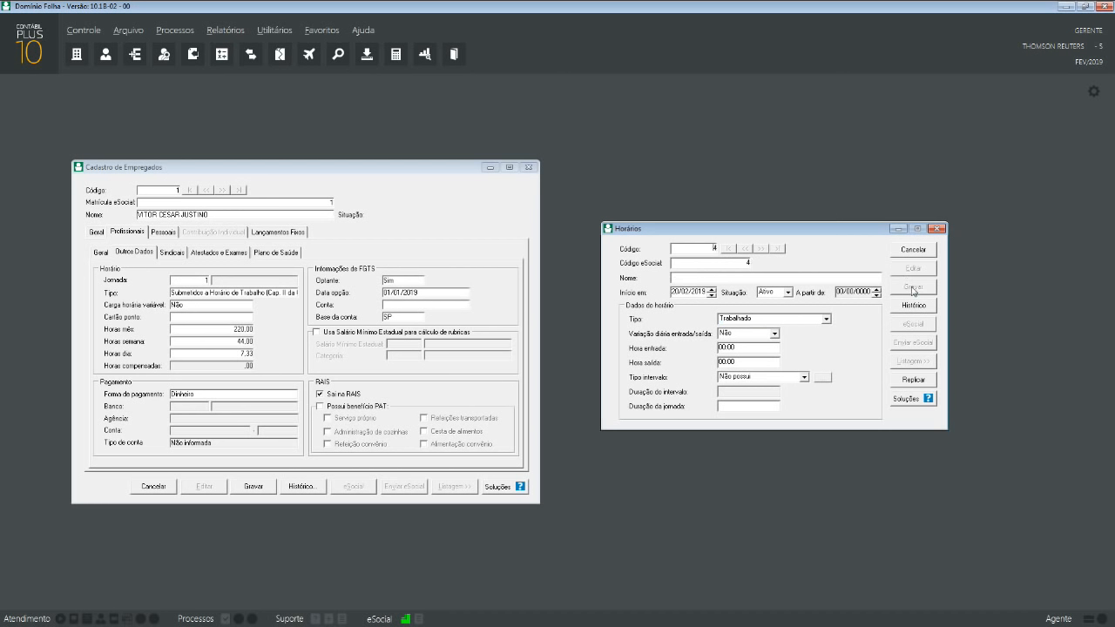
# - Cancel the blank record, browse the three saved schedules, and close the Horários window
pyautogui.click(914, 251)
pyautogui.click(746, 250)
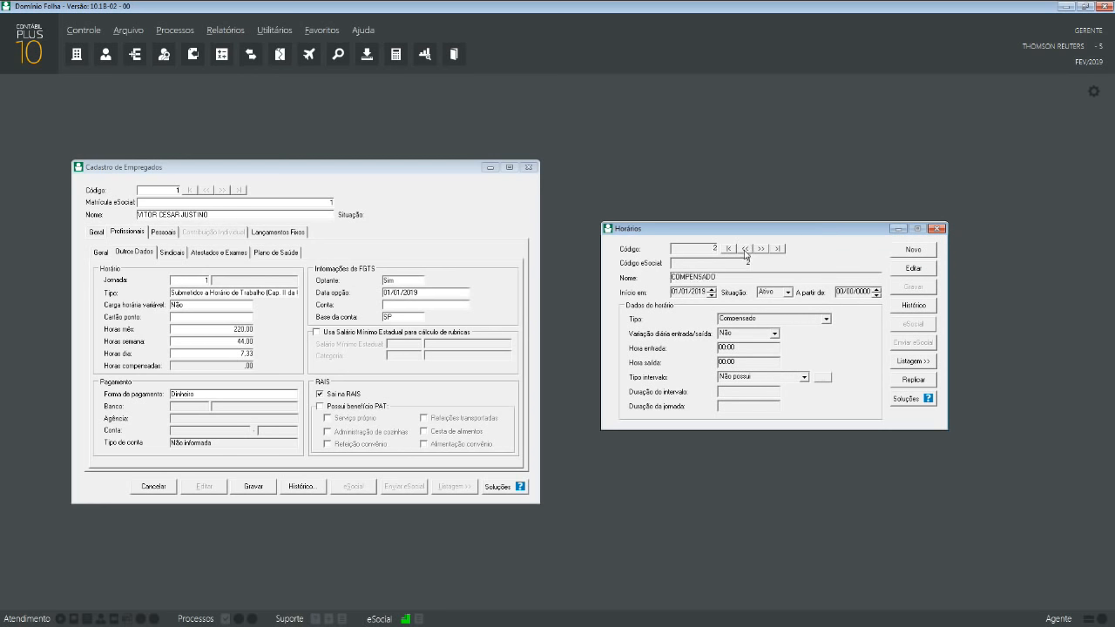
pyautogui.click(747, 250)
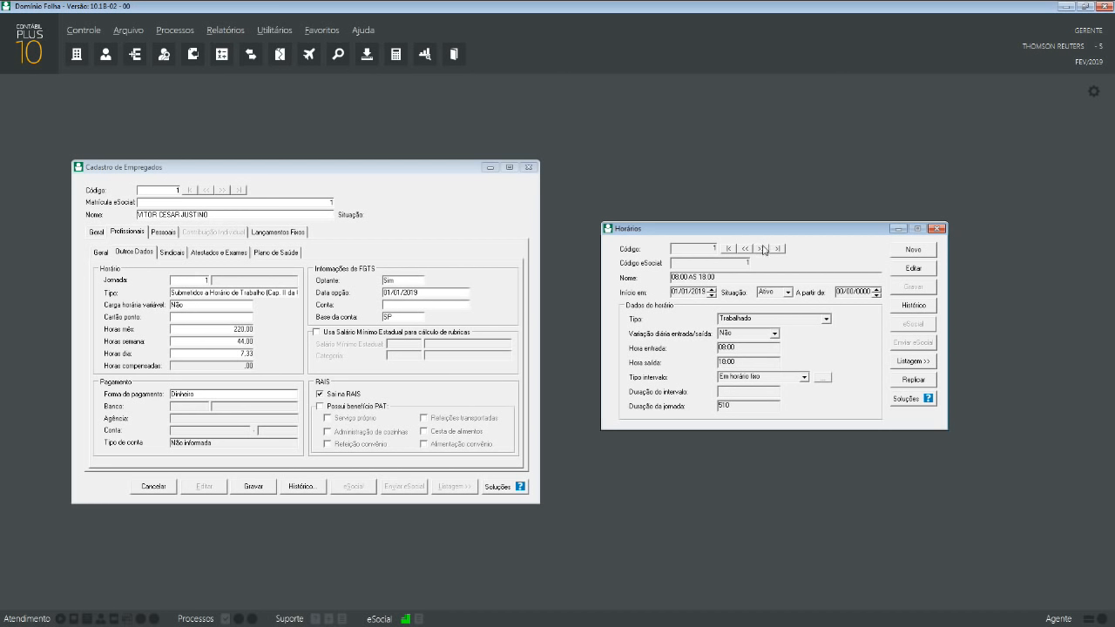
pyautogui.click(763, 250)
pyautogui.click(763, 250)
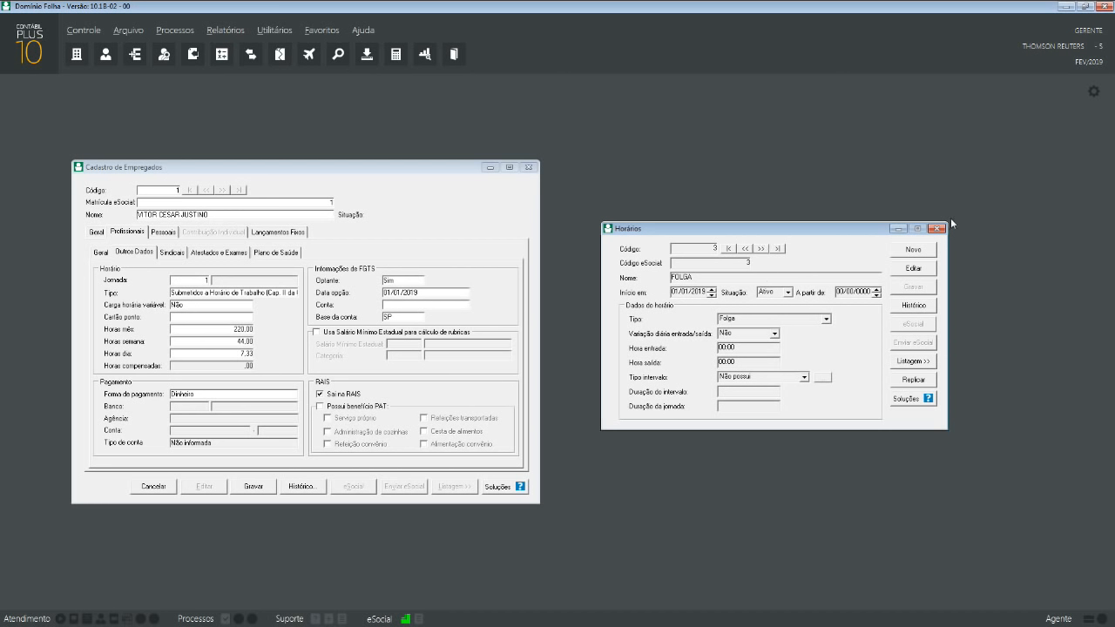
pyautogui.click(746, 249)
pyautogui.click(746, 250)
pyautogui.click(936, 228)
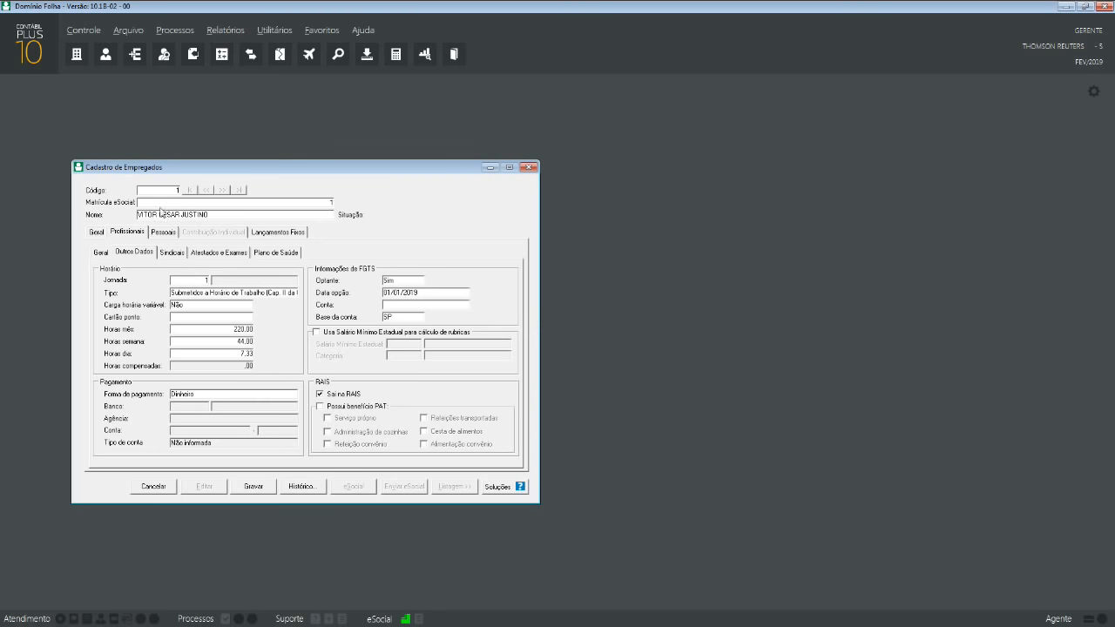
pyautogui.click(128, 31)
# - Open the Jornadas register and set the workday start date to 01/01/2019
pyautogui.click(204, 241)
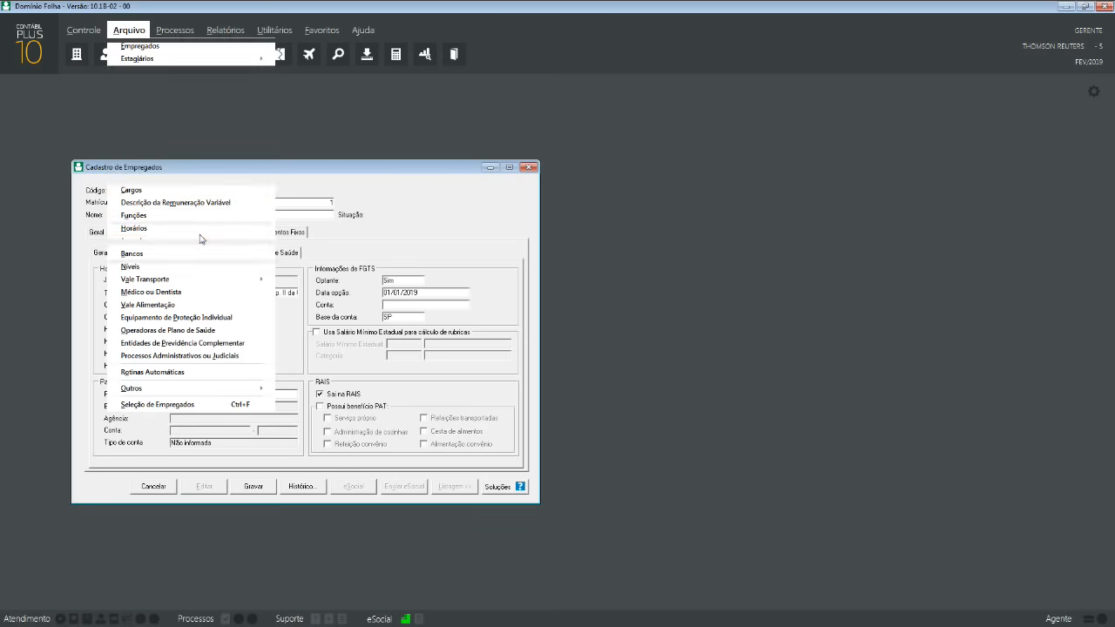
pyautogui.click(644, 358)
pyautogui.moveTo(583, 220); pyautogui.dragTo(805, 212)
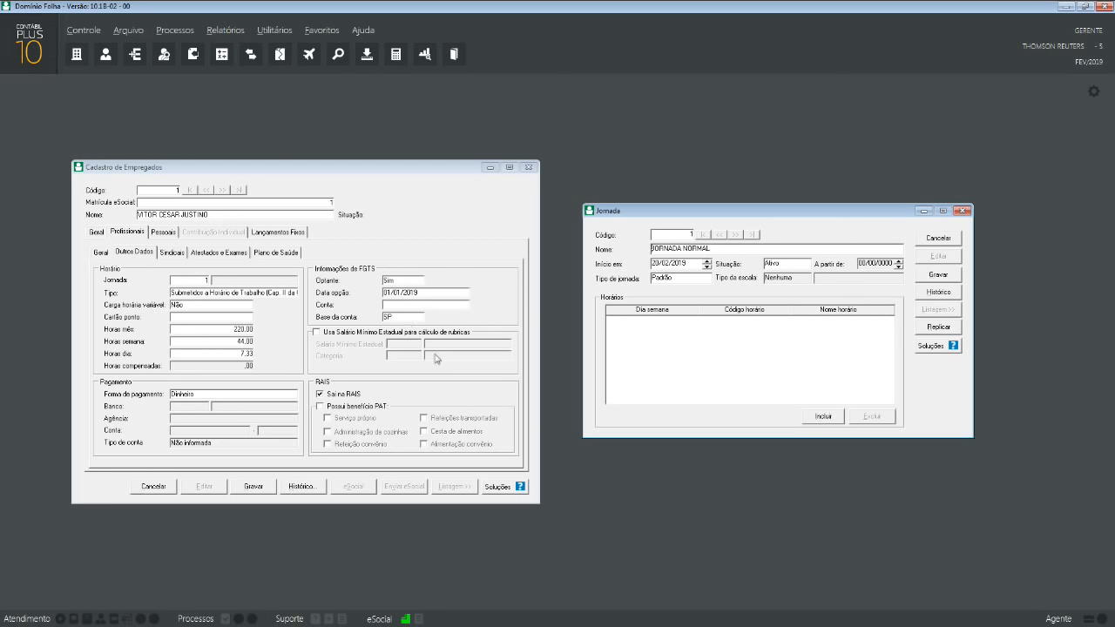
pyautogui.click(679, 267)
pyautogui.write('010')
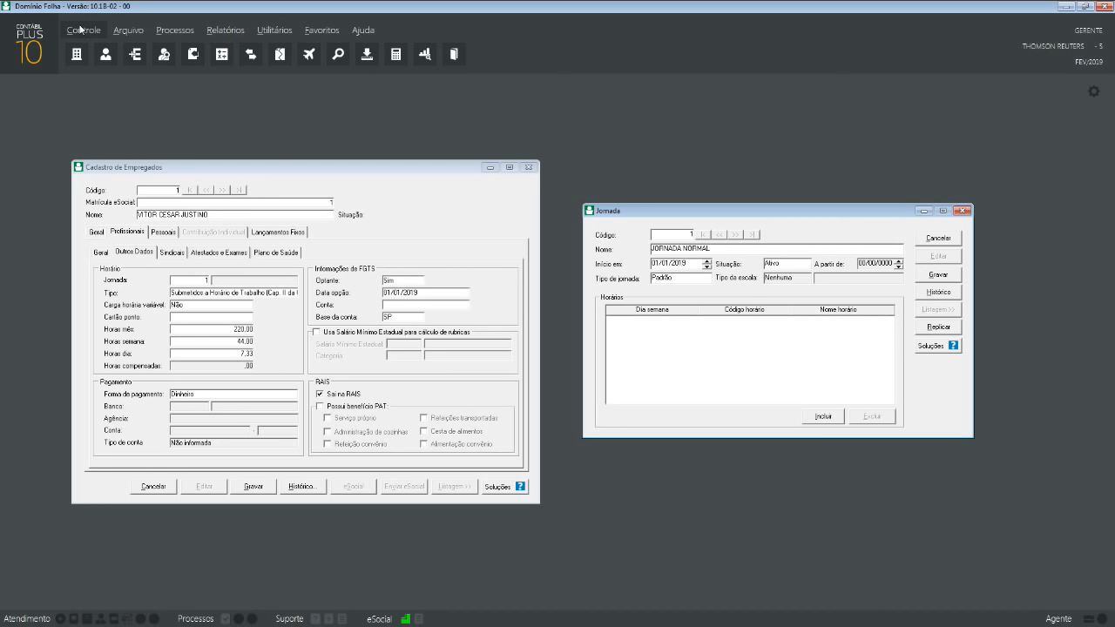
pyautogui.press('Tab')
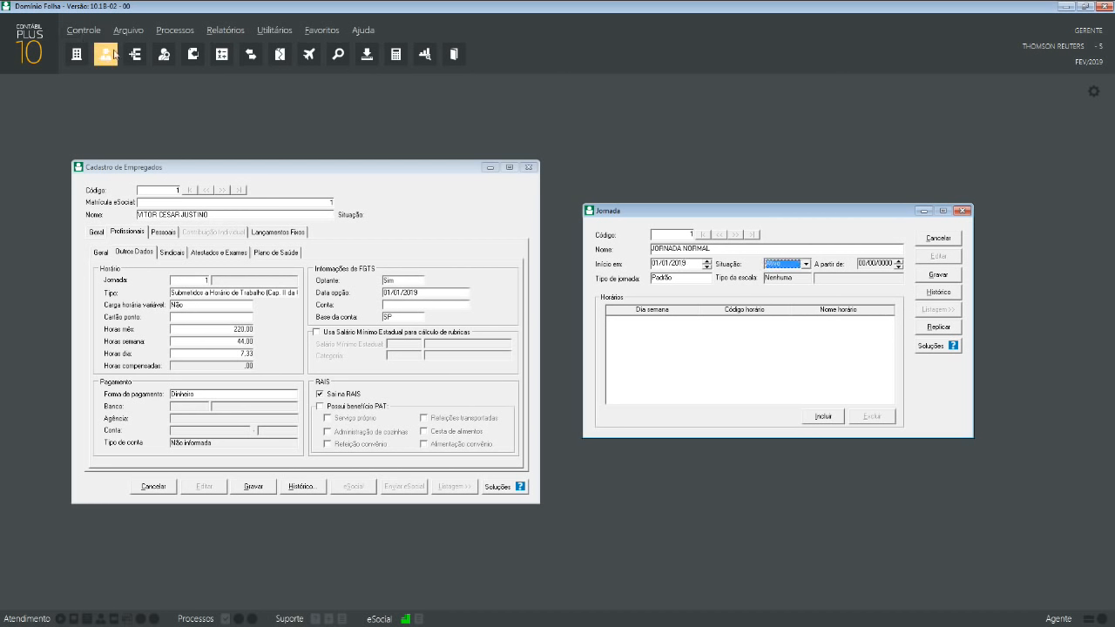
pyautogui.click(688, 265)
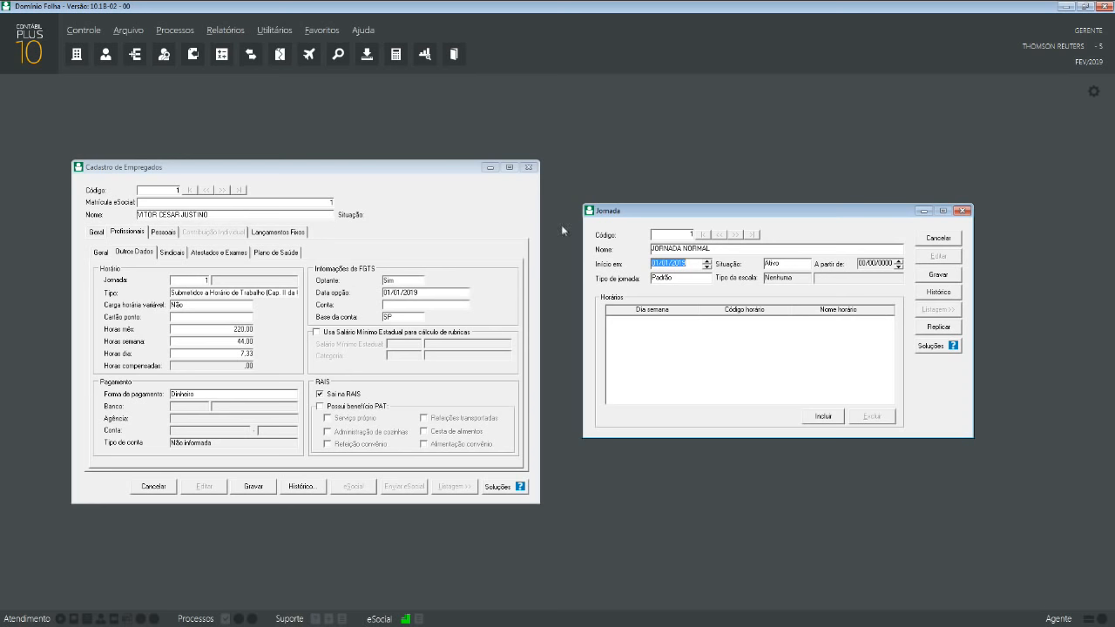
# - Keep the Padrão workday type, adding and then removing its day rows
pyautogui.click(682, 277)
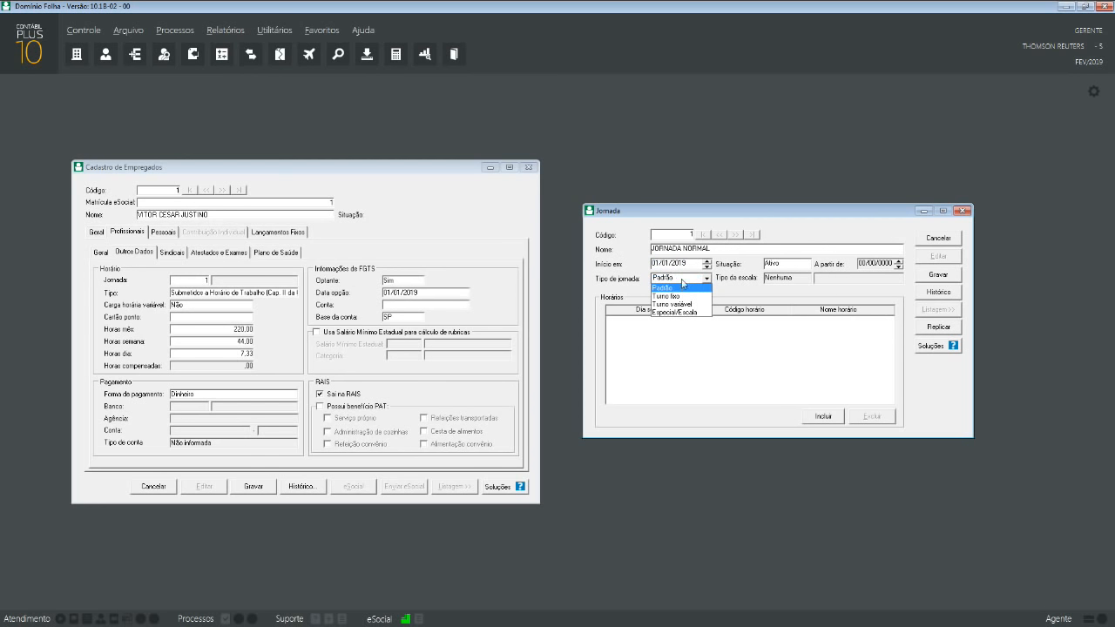
pyautogui.click(677, 288)
pyautogui.click(840, 416)
pyautogui.click(839, 415)
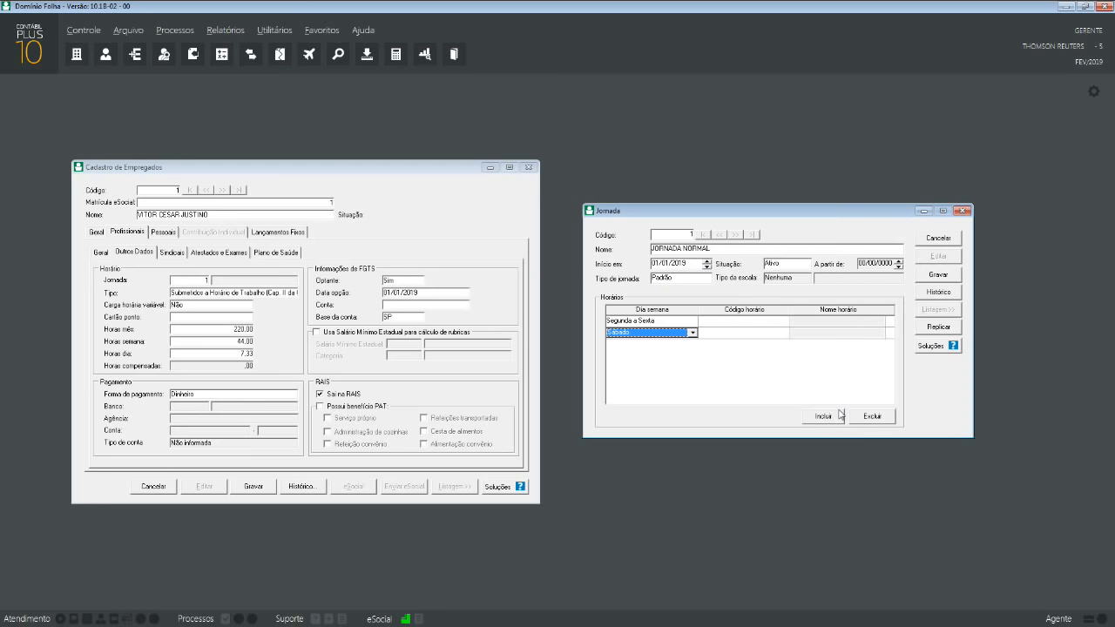
pyautogui.click(839, 413)
pyautogui.click(875, 418)
pyautogui.click(877, 419)
pyautogui.click(877, 419)
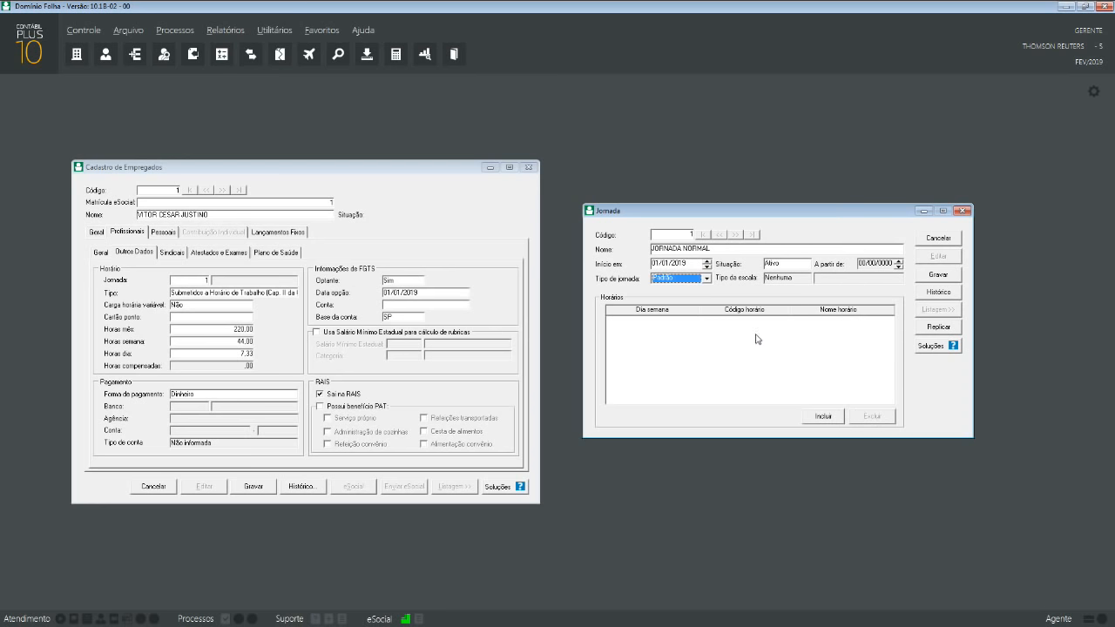
# - Switch the workday type to Turno fixo, adding and removing weekday rows
pyautogui.click(706, 279)
pyautogui.click(677, 296)
pyautogui.click(822, 416)
pyautogui.click(821, 416)
pyautogui.click(822, 416)
pyautogui.click(821, 416)
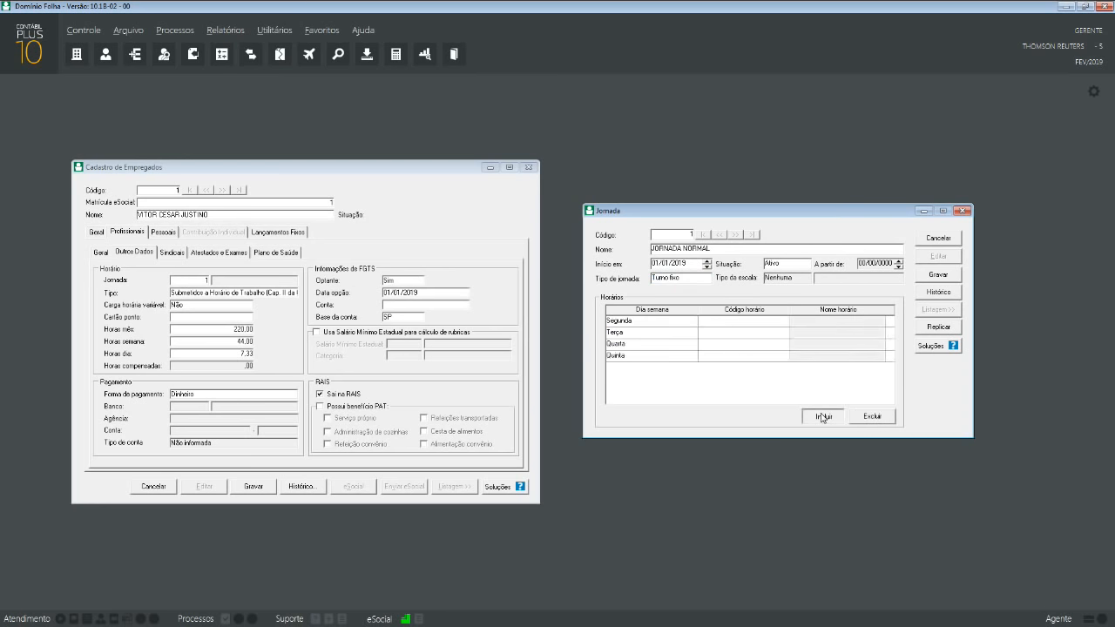
pyautogui.click(821, 417)
pyautogui.click(821, 416)
pyautogui.click(822, 416)
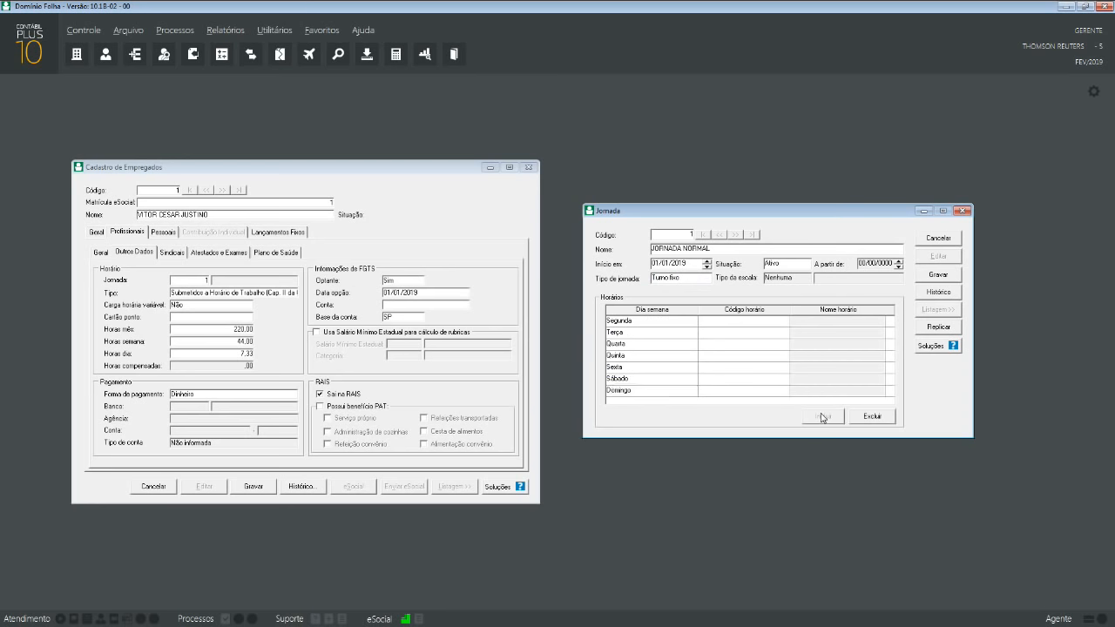
pyautogui.click(881, 416)
pyautogui.click(881, 417)
pyautogui.click(882, 416)
pyautogui.click(882, 416)
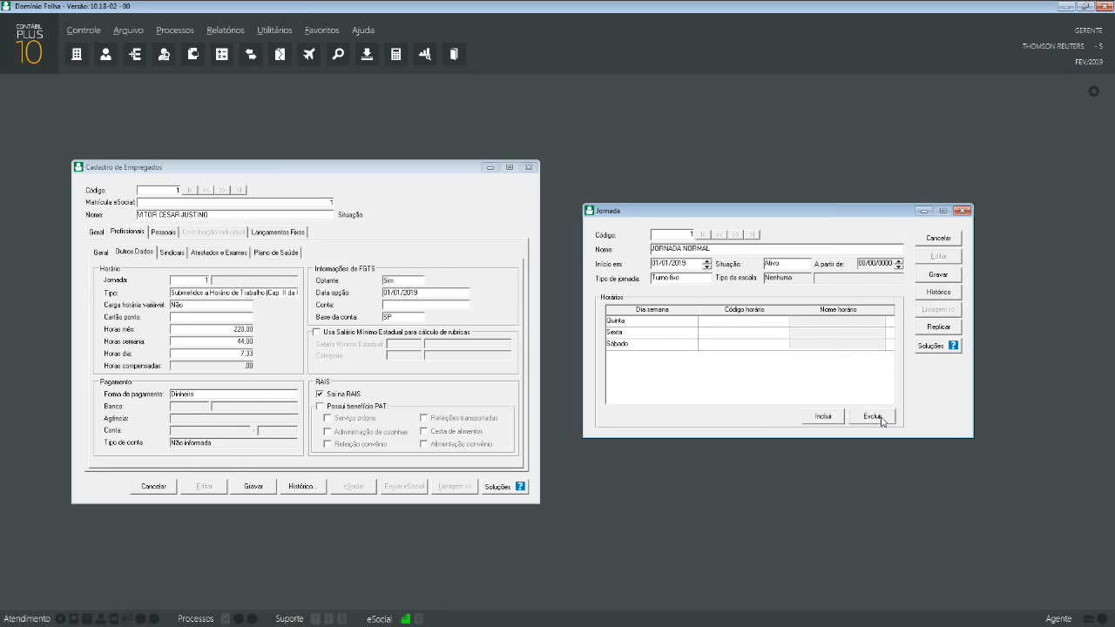
pyautogui.click(881, 417)
pyautogui.click(881, 416)
pyautogui.click(881, 417)
# - Switch the workday type to Turno variável, adding and removing the 1º–3º Dia rows
pyautogui.click(706, 278)
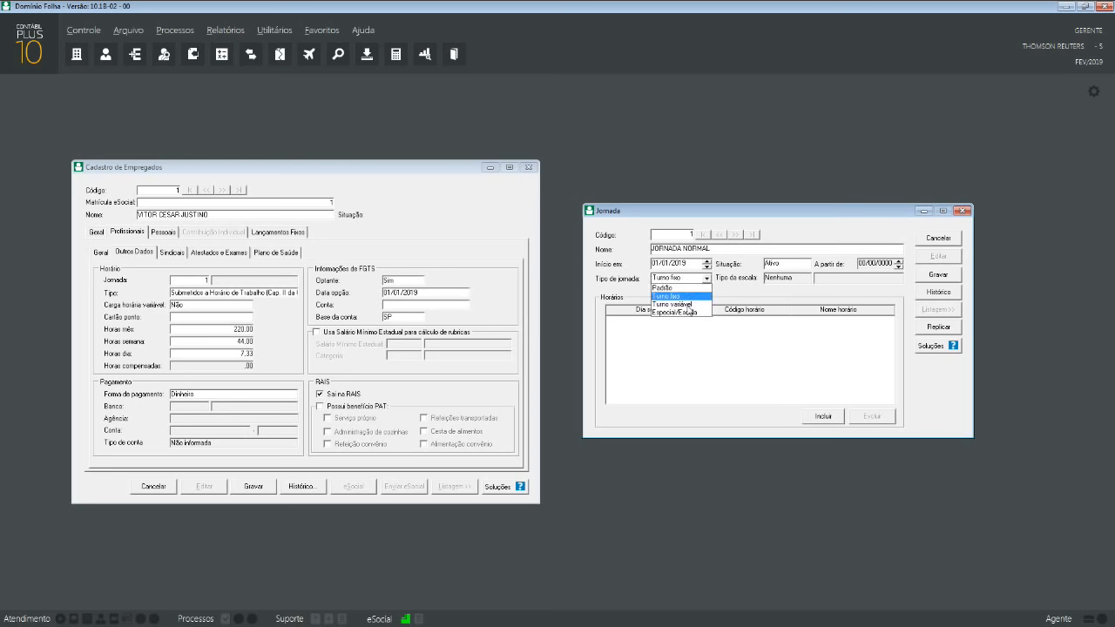
pyautogui.click(688, 299)
pyautogui.click(824, 417)
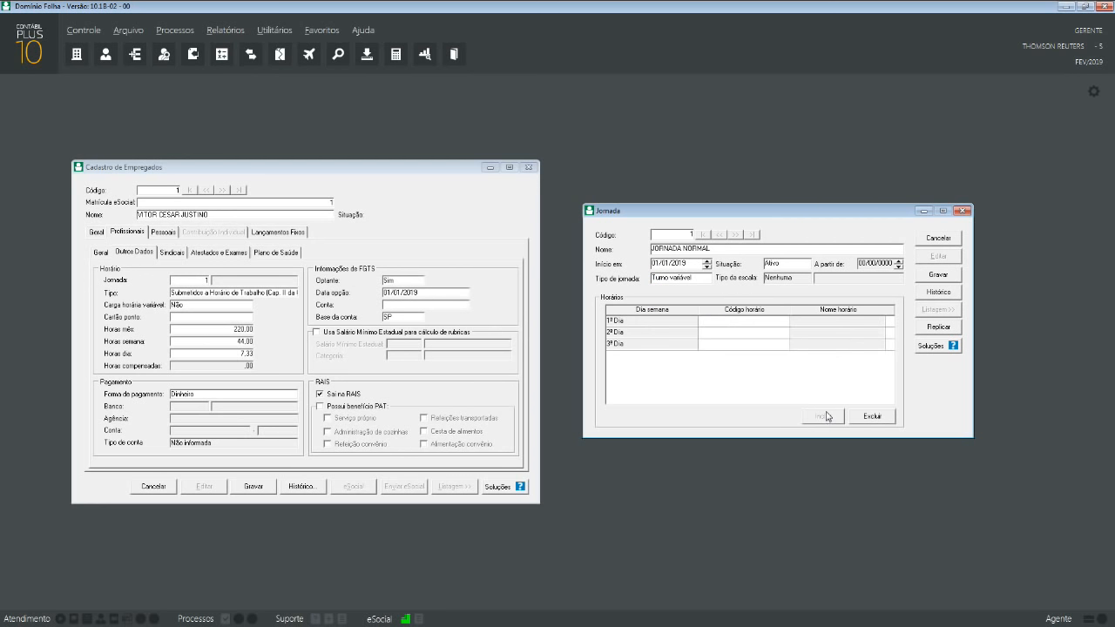
pyautogui.click(881, 418)
pyautogui.click(882, 417)
pyautogui.click(881, 417)
pyautogui.click(707, 279)
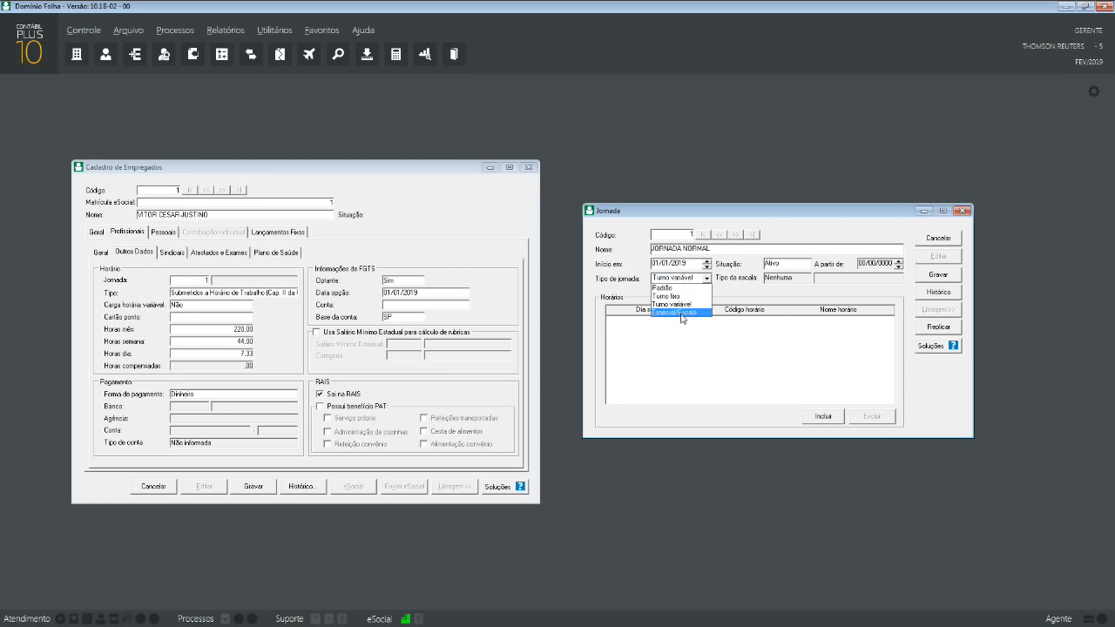
# - Switch the workday to Especial with a 12x36 scale, adding then removing two day rows
pyautogui.click(697, 317)
pyautogui.click(795, 279)
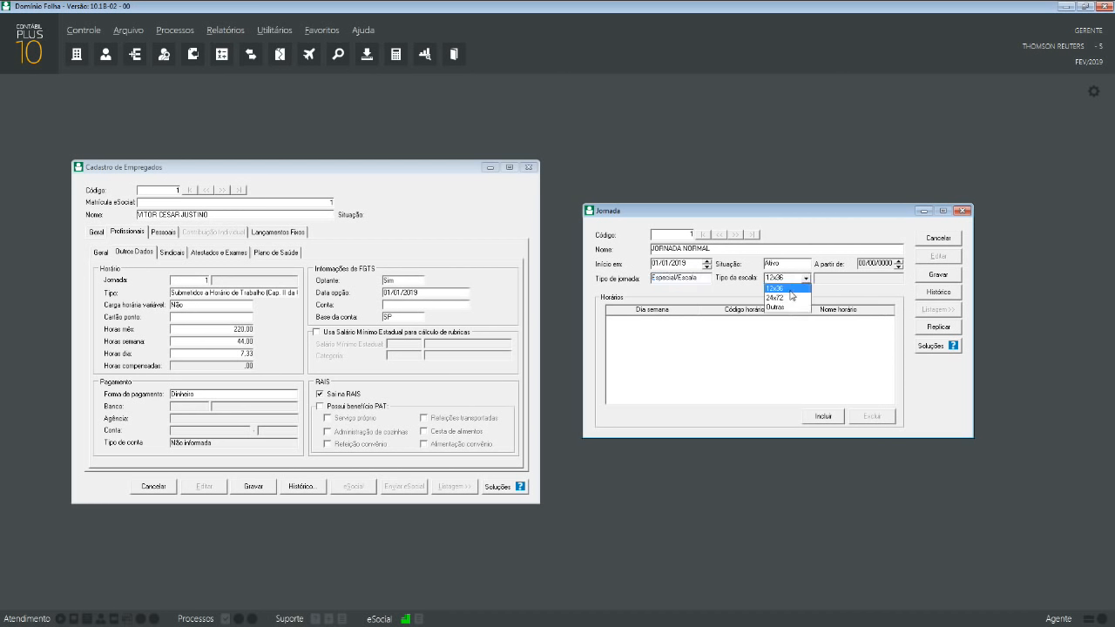
pyautogui.click(795, 288)
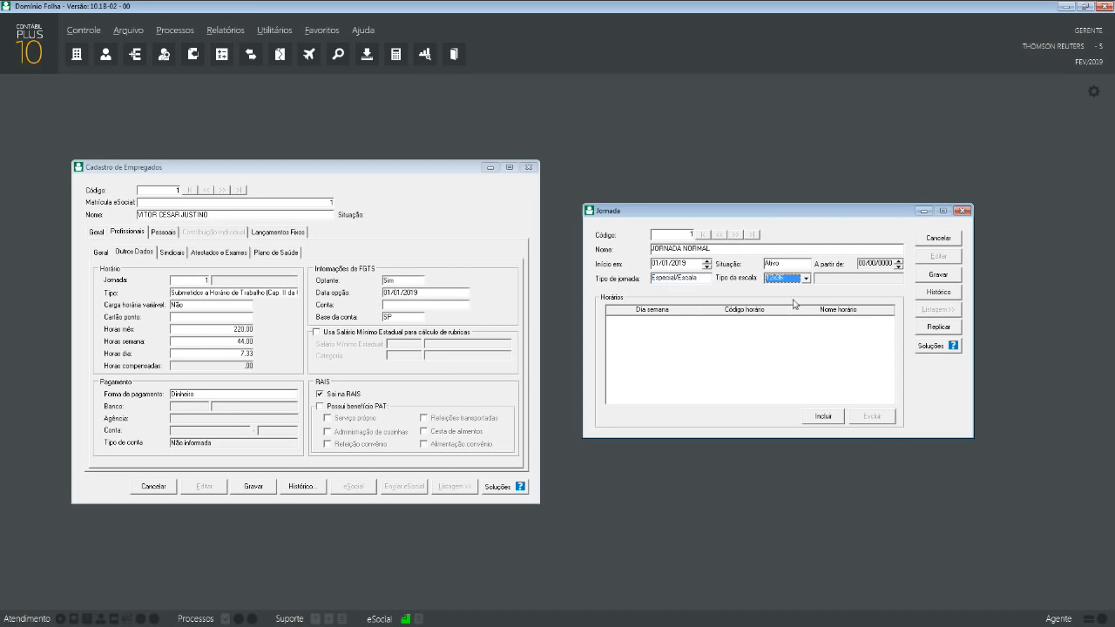
pyautogui.click(823, 416)
pyautogui.click(823, 415)
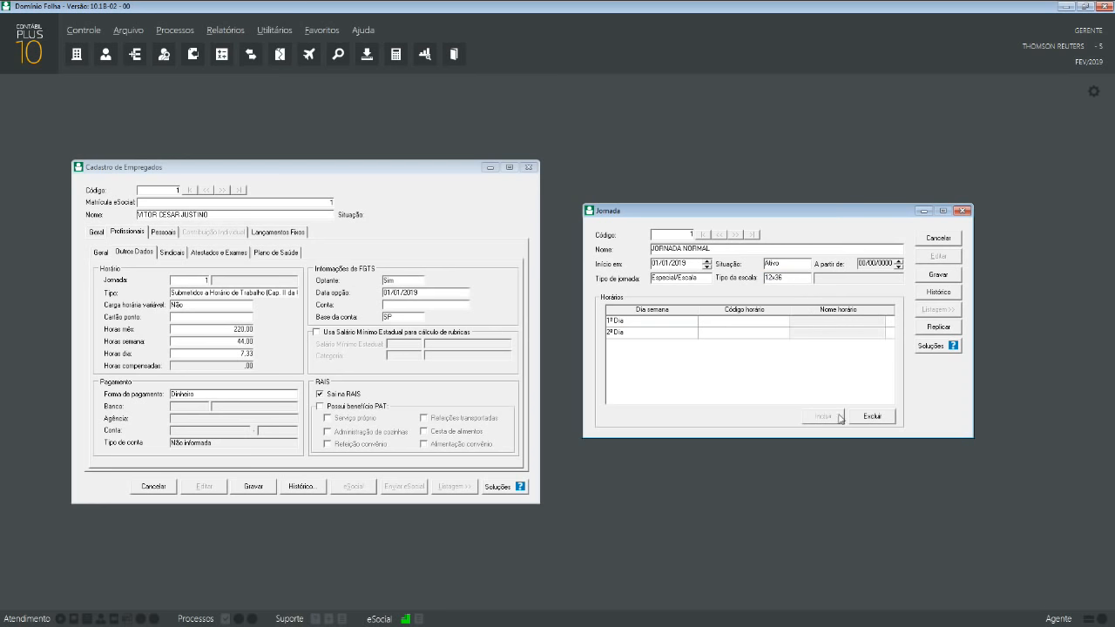
pyautogui.click(872, 416)
pyautogui.click(872, 416)
# - Try the 24x72 scale with its day rows, then change the scale type to Outras
pyautogui.click(784, 280)
pyautogui.click(788, 300)
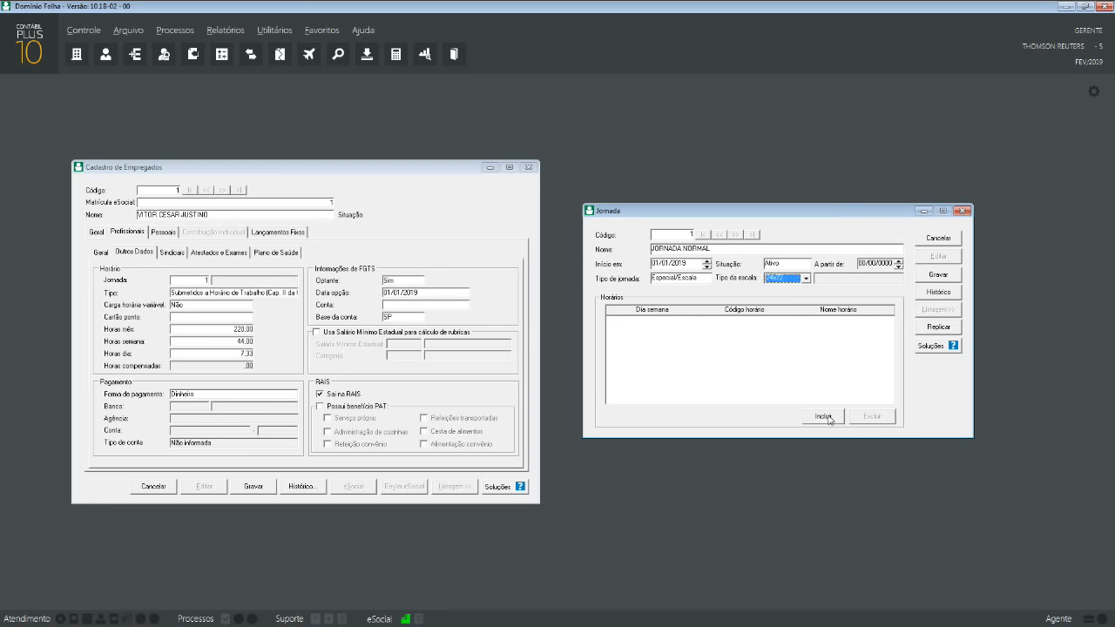
pyautogui.click(830, 418)
pyautogui.click(831, 418)
pyautogui.click(831, 418)
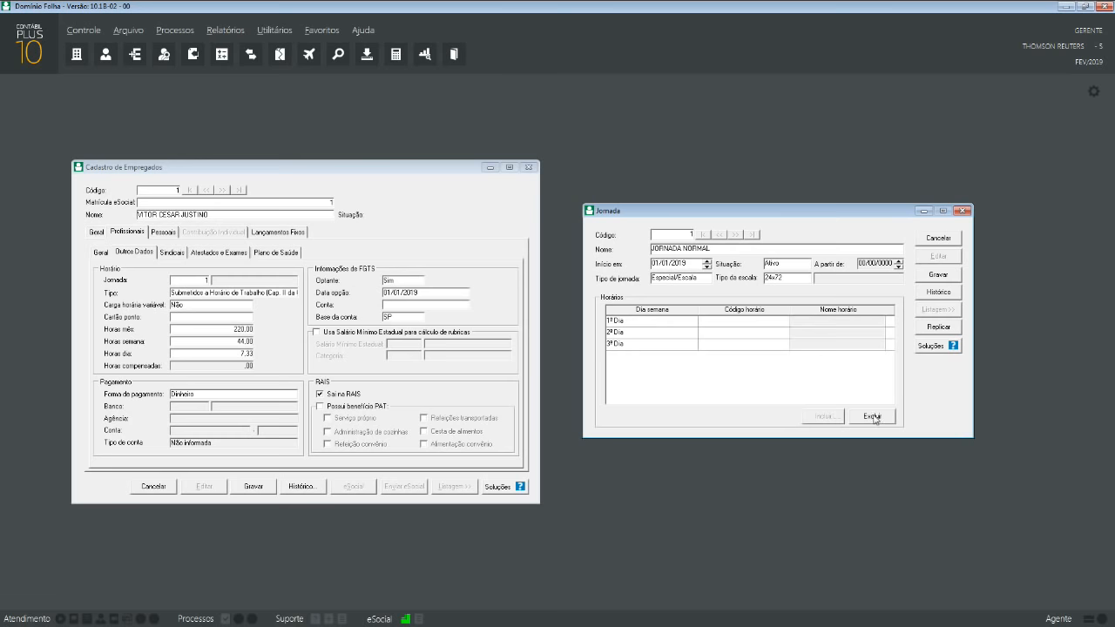
pyautogui.click(873, 417)
pyautogui.click(873, 417)
pyautogui.click(874, 417)
pyautogui.click(798, 280)
pyautogui.click(787, 298)
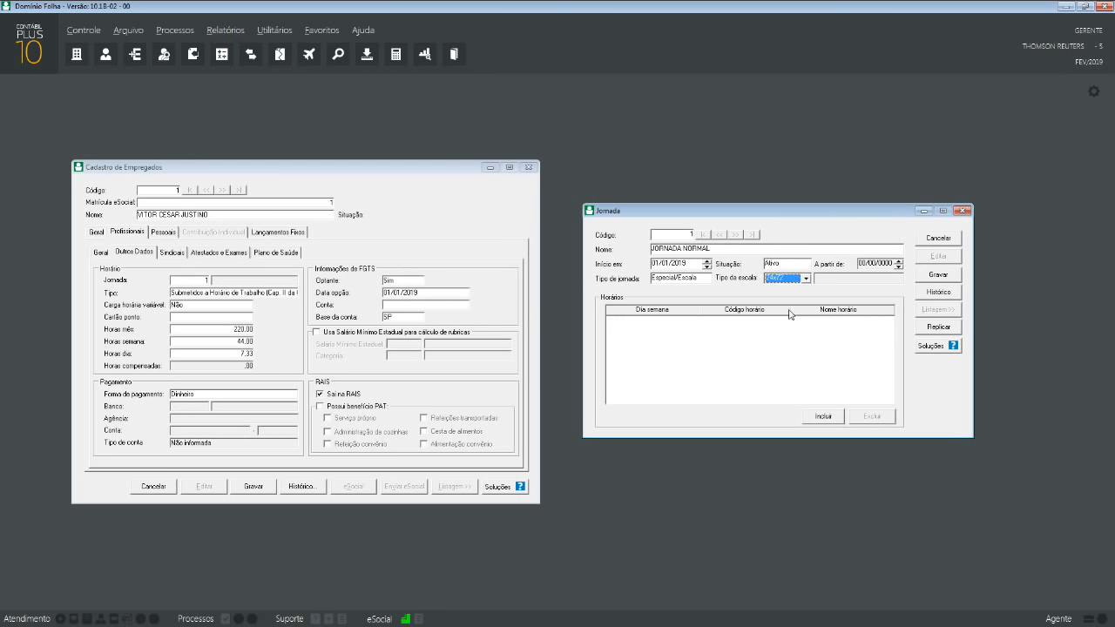
pyautogui.click(793, 279)
pyautogui.click(787, 306)
# - Clear every Dia row from the grid and set Tipo de jornada to Padrão
pyautogui.doubleClick(824, 416)
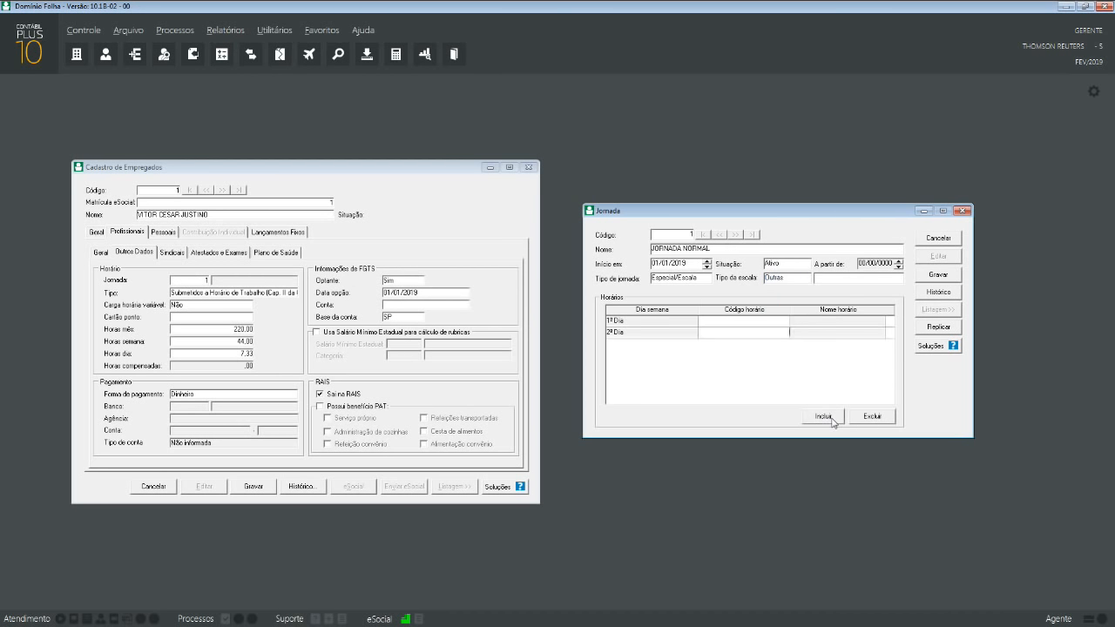
pyautogui.tripleClick(824, 416)
pyautogui.doubleClick(824, 416)
pyautogui.tripleClick(824, 416)
pyautogui.tripleClick(858, 422)
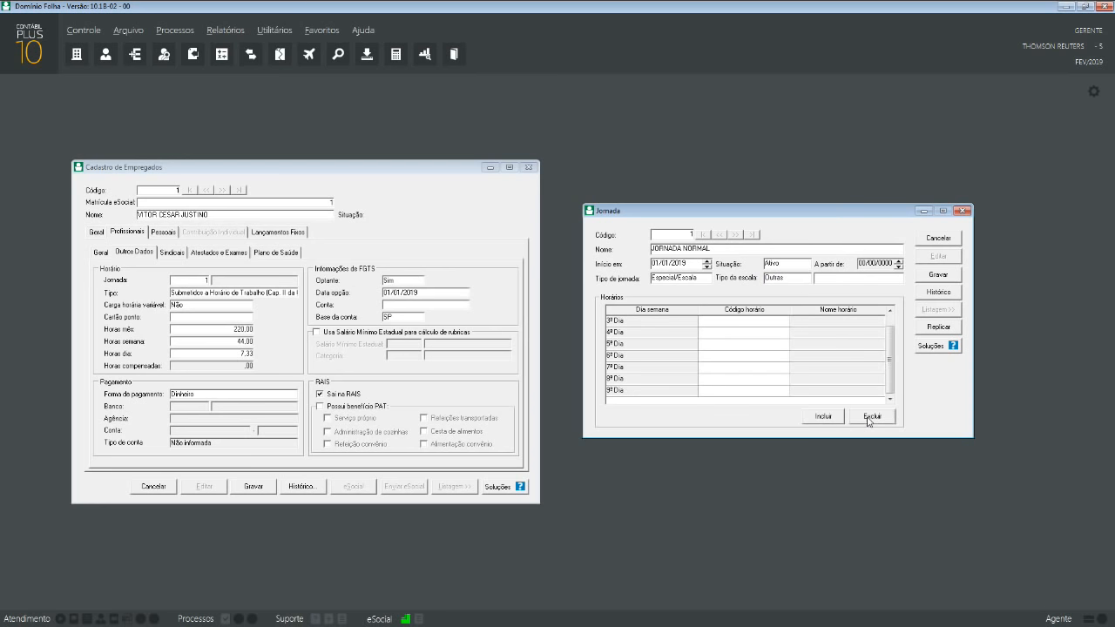
pyautogui.tripleClick(861, 423)
pyautogui.doubleClick(864, 422)
pyautogui.doubleClick(867, 422)
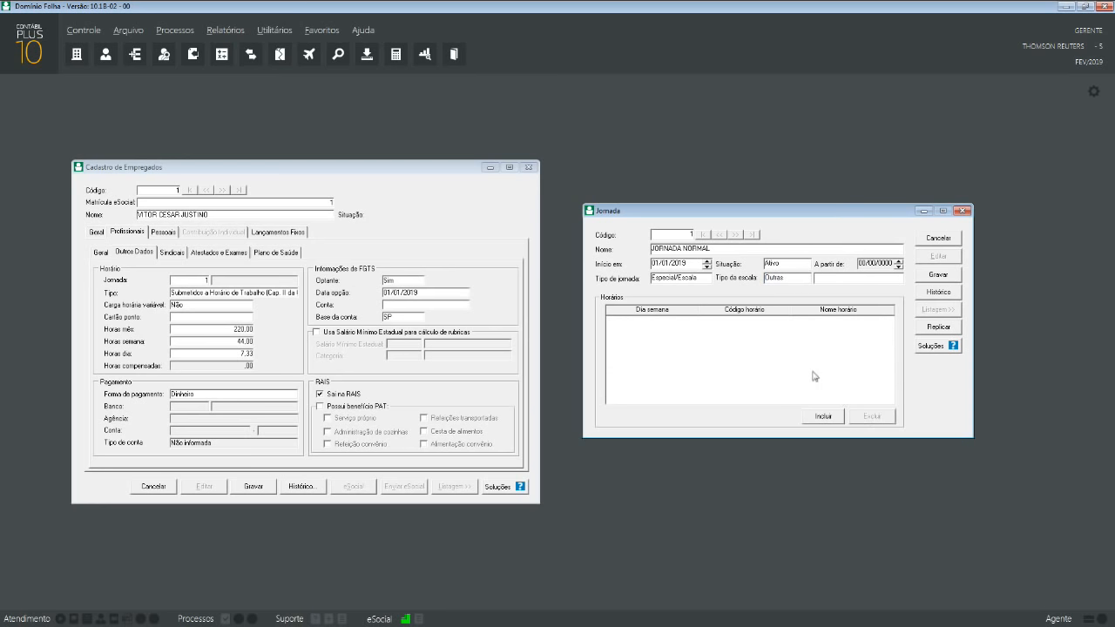
pyautogui.click(701, 281)
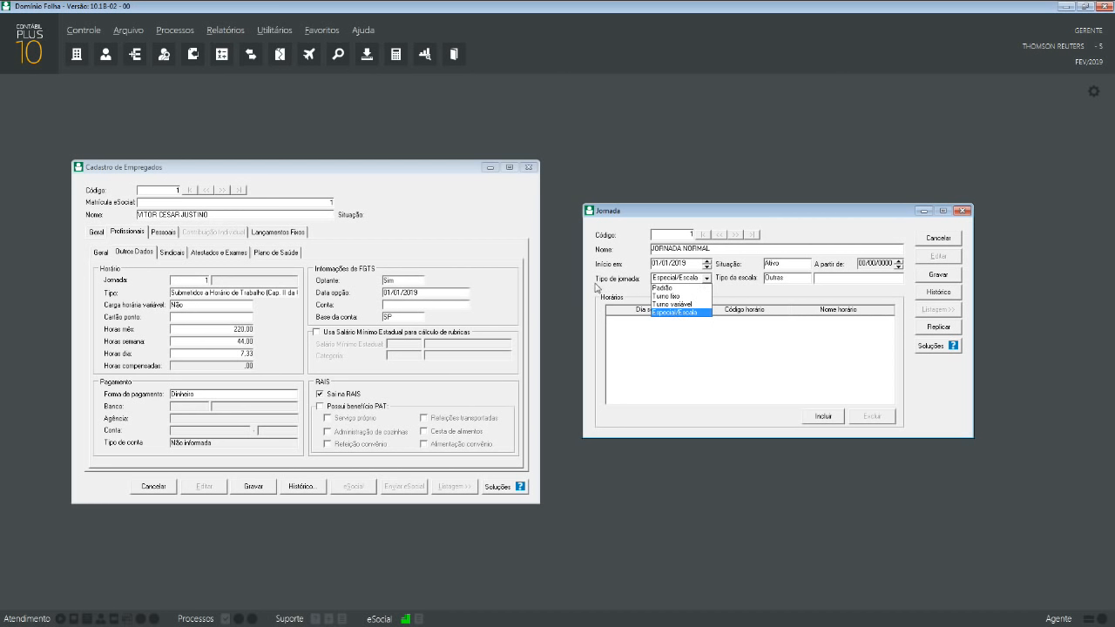
pyautogui.click(683, 288)
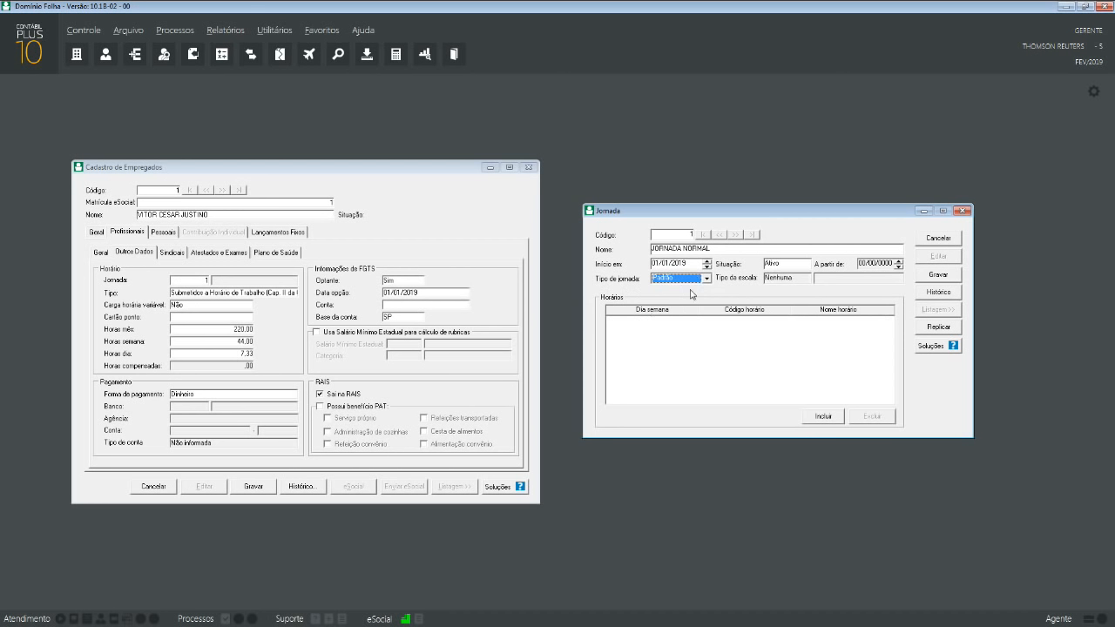
# - Add three day rows and give Segunda a Sexta schedule 1, 08:00 AS 18:00
pyautogui.click(815, 416)
pyautogui.click(816, 416)
pyautogui.click(823, 416)
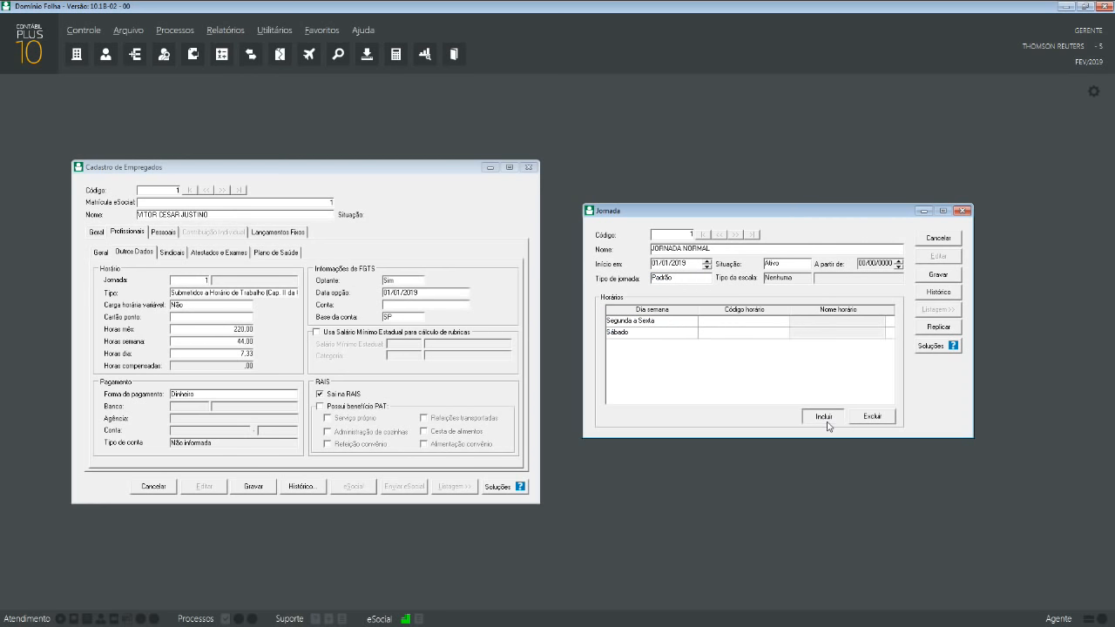
pyautogui.click(778, 326)
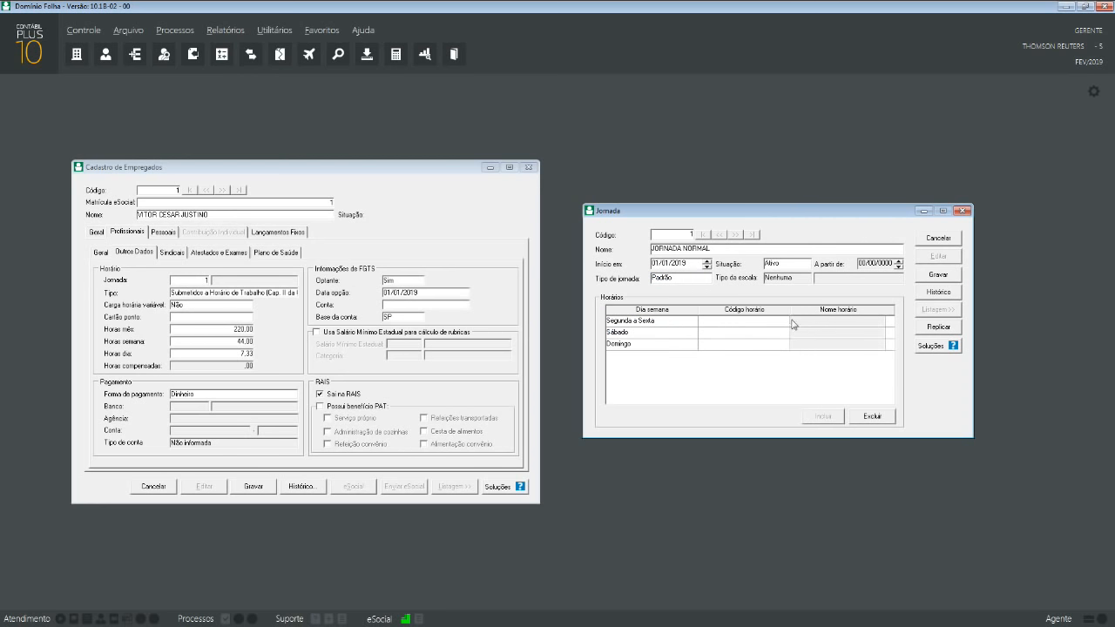
pyautogui.doubleClick(791, 323)
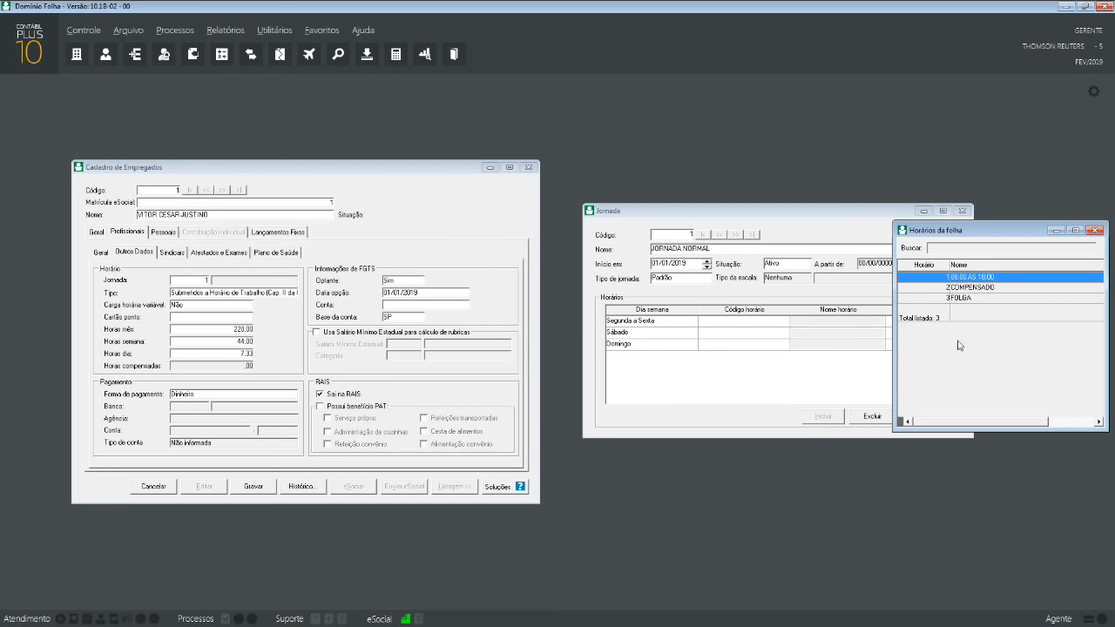
pyautogui.doubleClick(946, 282)
# - Assign schedule 2 COMPENSADO to Sábado and schedule 3 FOLGA to Domingo
pyautogui.click(781, 333)
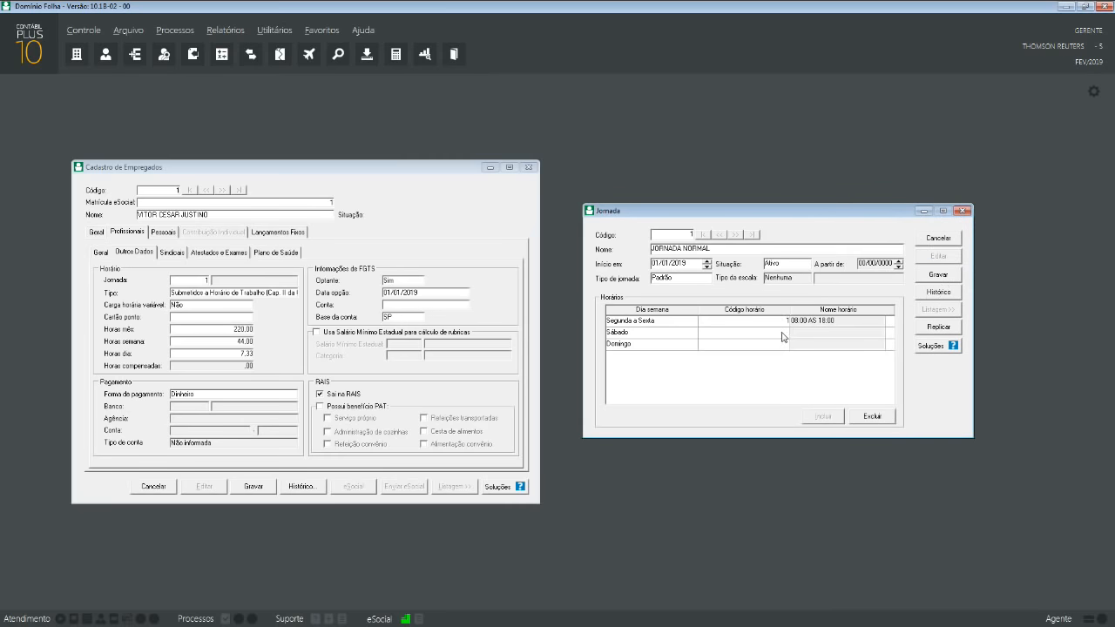
pyautogui.doubleClick(782, 337)
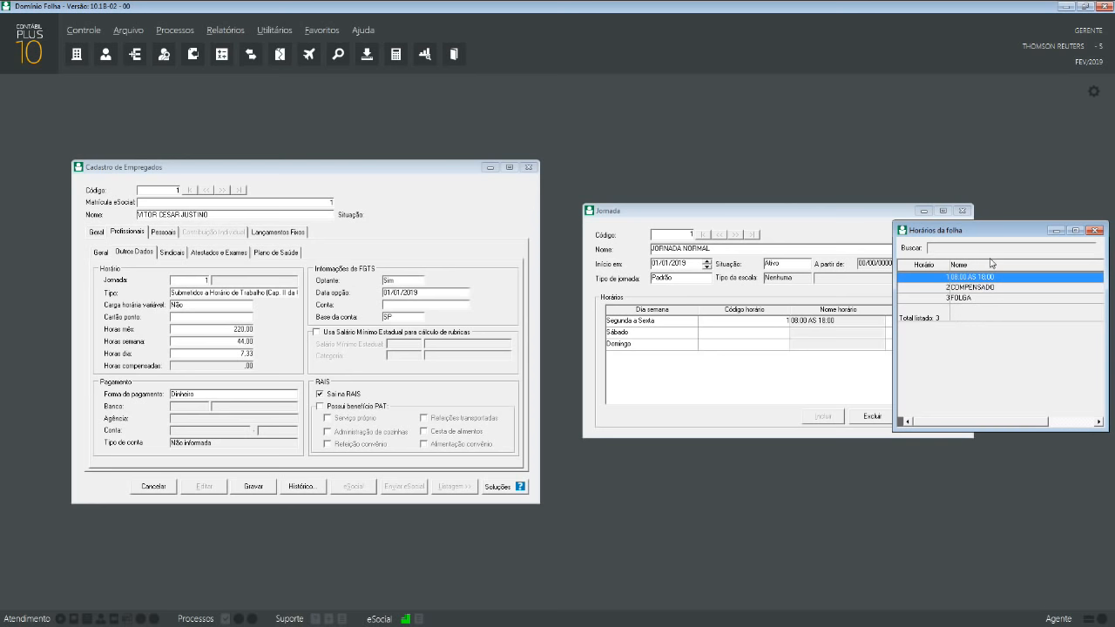
pyautogui.doubleClick(987, 274)
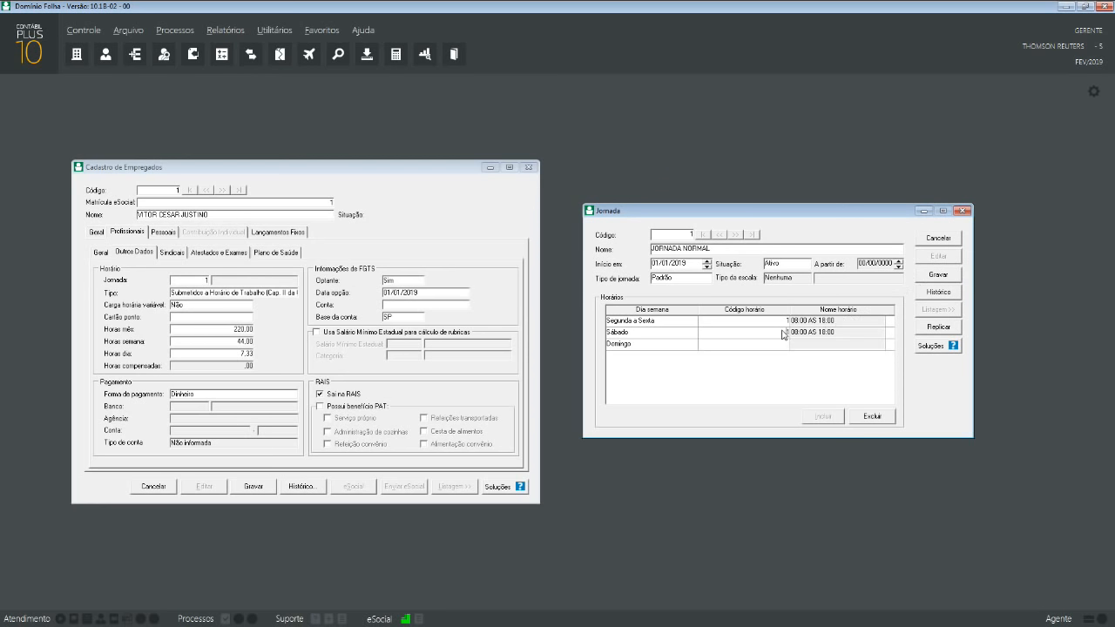
pyautogui.doubleClick(784, 338)
pyautogui.doubleClick(956, 287)
pyautogui.doubleClick(786, 345)
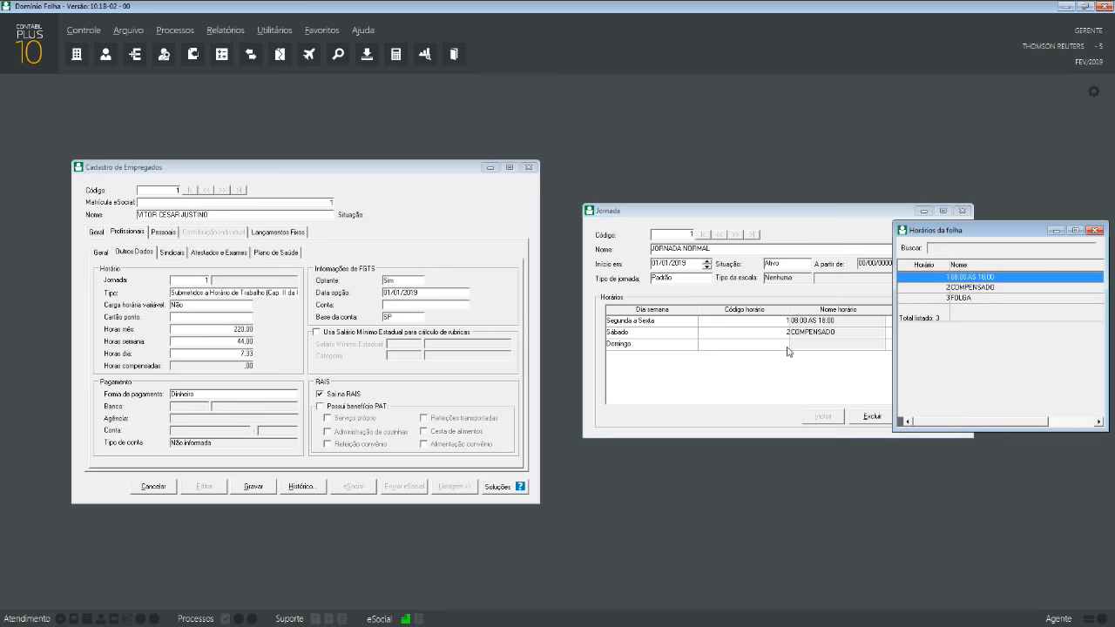
pyautogui.doubleClick(962, 304)
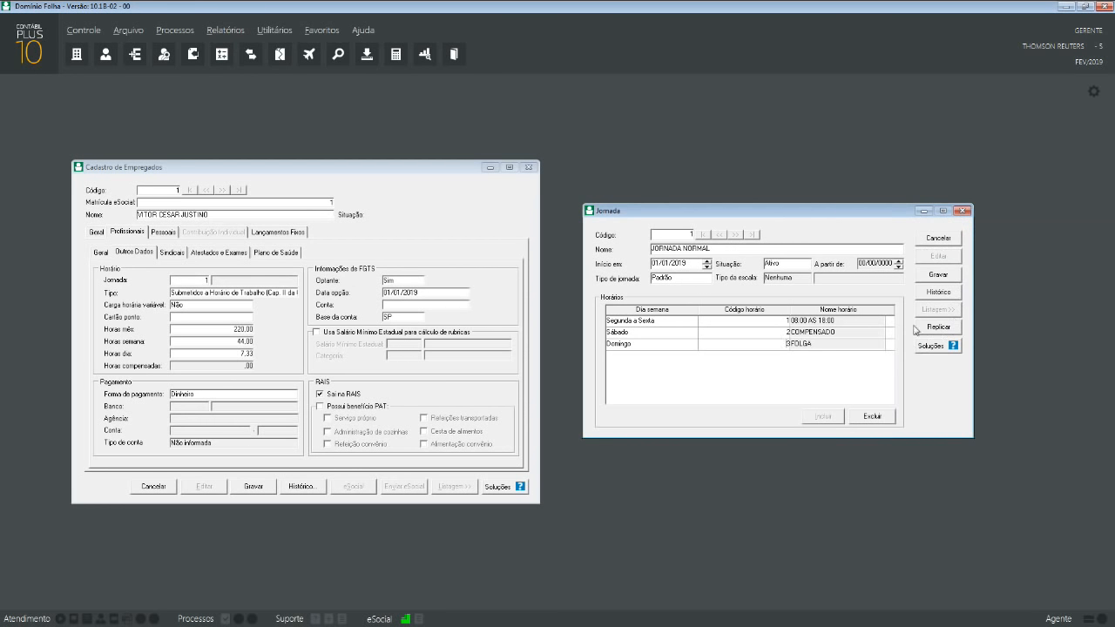
# - Save JORNADA NORMAL, discard the blank new record, and close the Jornada form
pyautogui.click(947, 278)
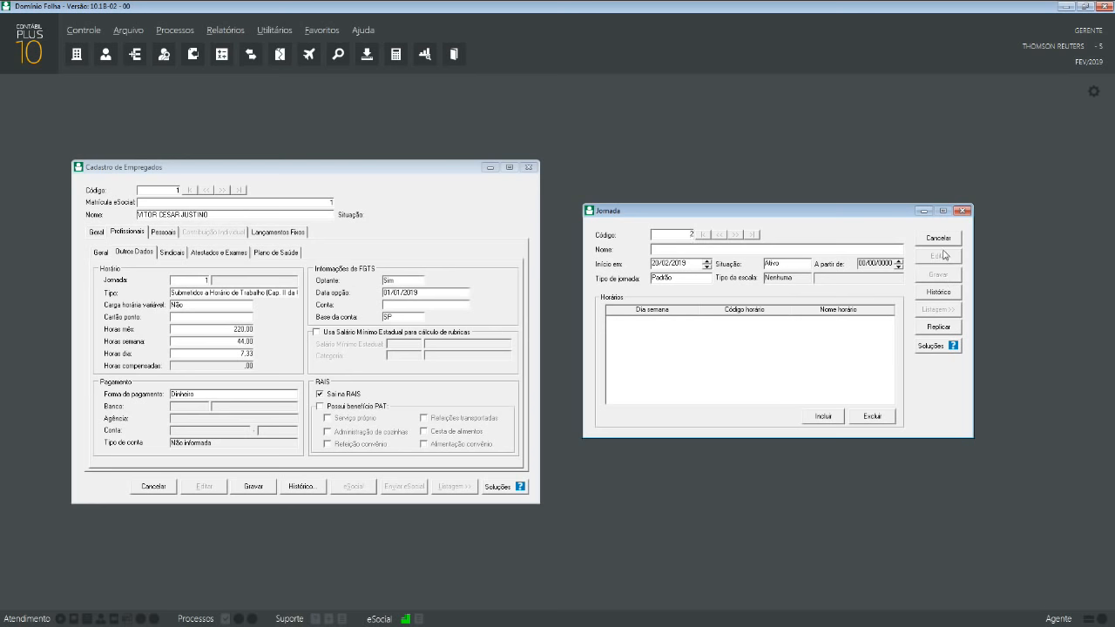
pyautogui.click(946, 241)
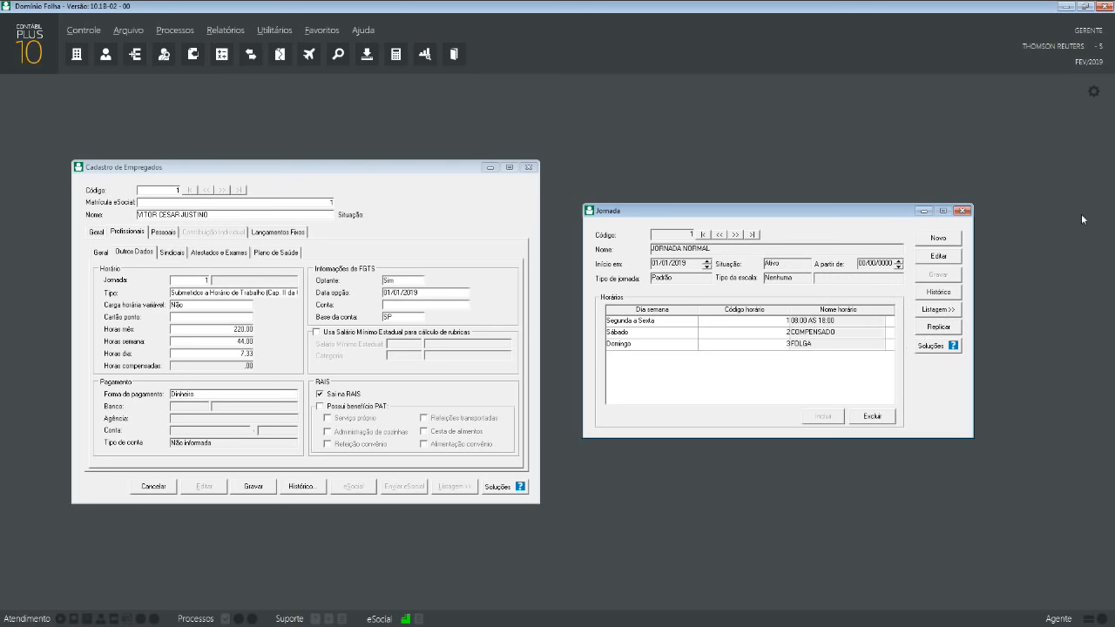
pyautogui.click(961, 211)
# - Bring up the Jornadas lookup from the employee's Jornada field
pyautogui.moveTo(238, 169); pyautogui.dragTo(329, 174)
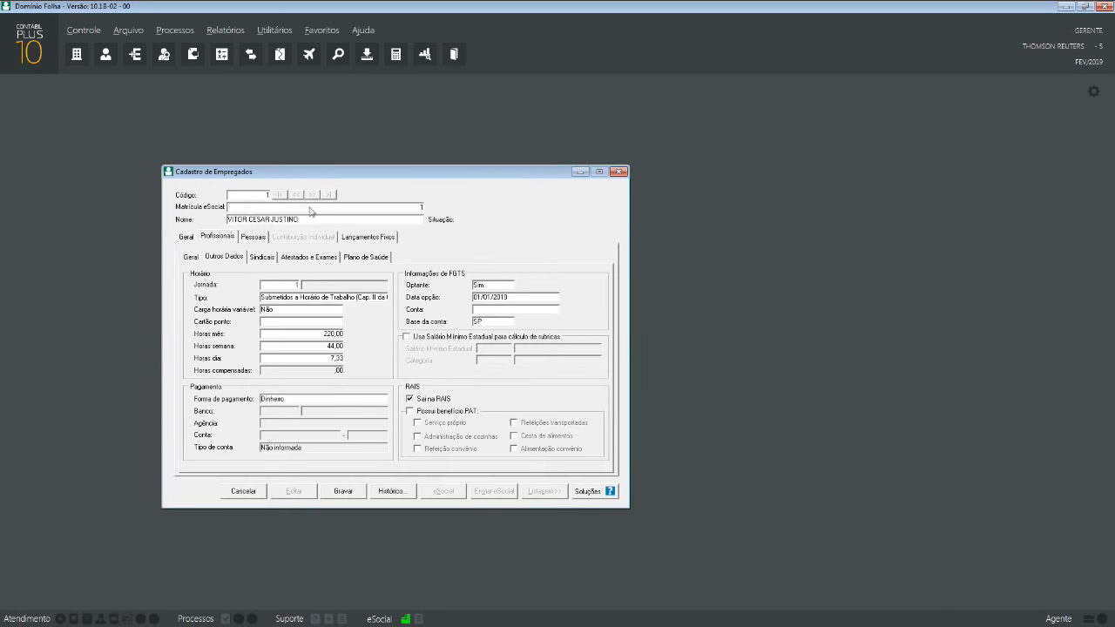
pyautogui.click(293, 286)
pyautogui.press('Tab')
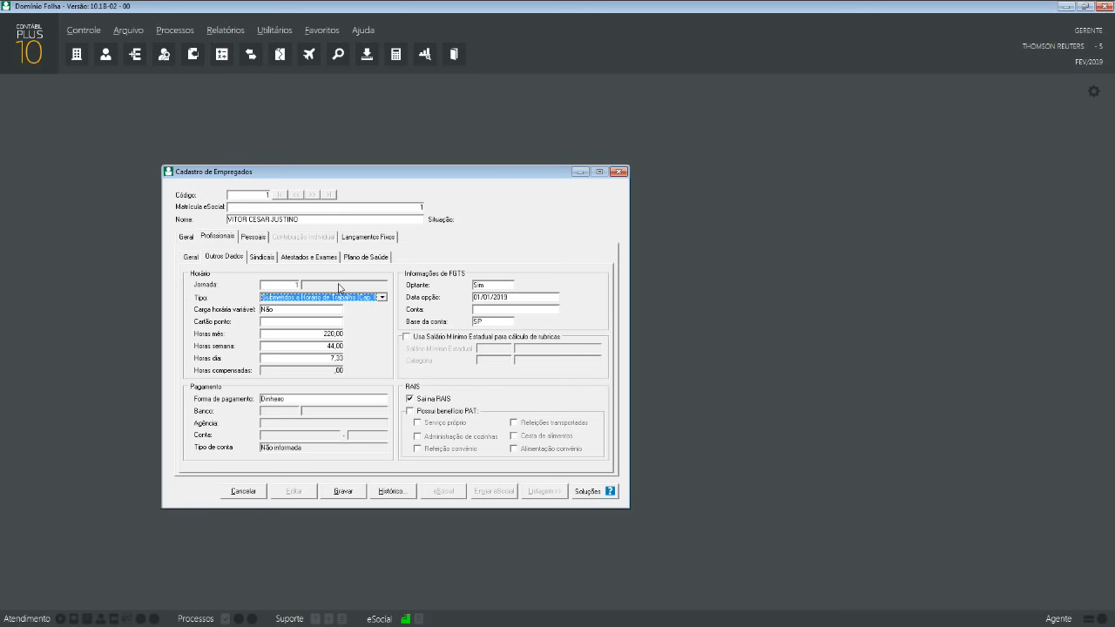
pyautogui.click(282, 286)
pyautogui.doubleClick(289, 286)
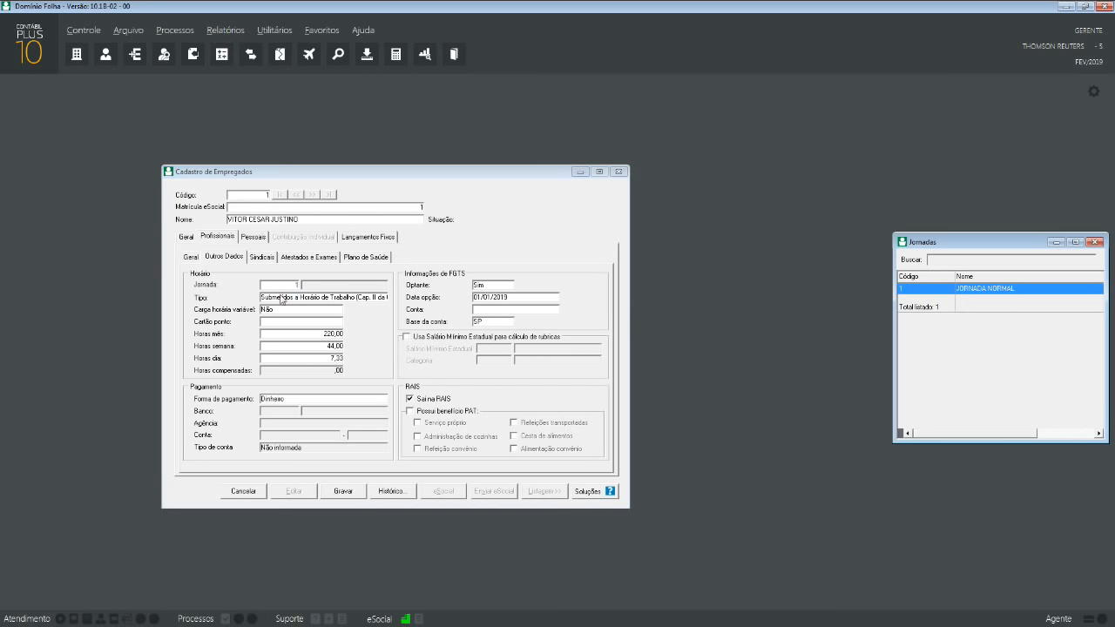
# - Assign JORNADA NORMAL to the employee from the Jornadas lookup
pyautogui.moveTo(962, 238); pyautogui.dragTo(774, 242)
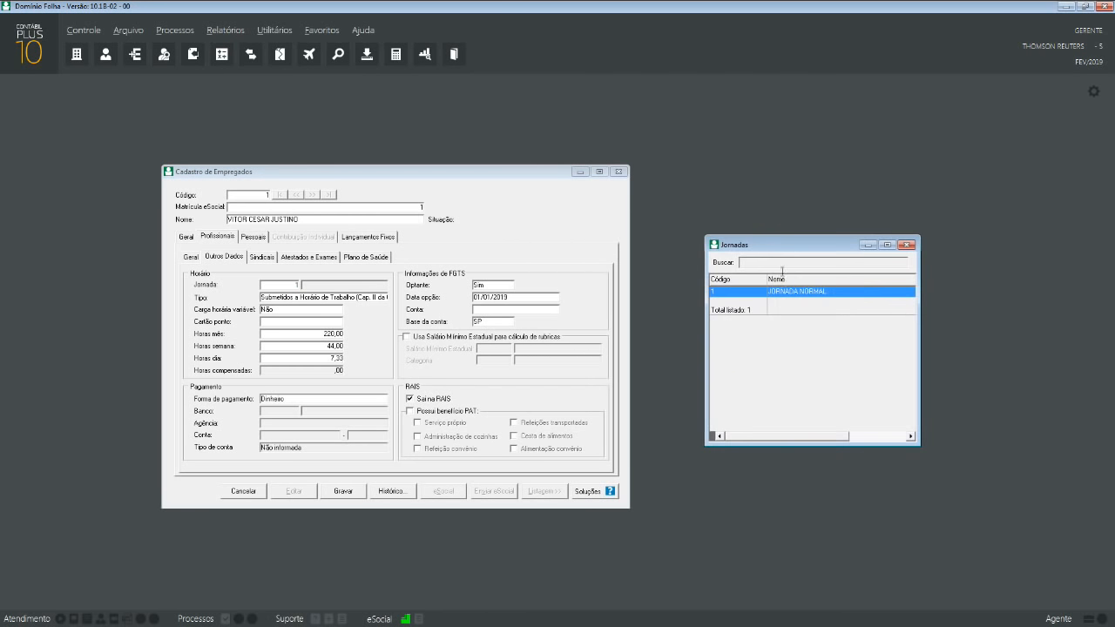
pyautogui.doubleClick(794, 298)
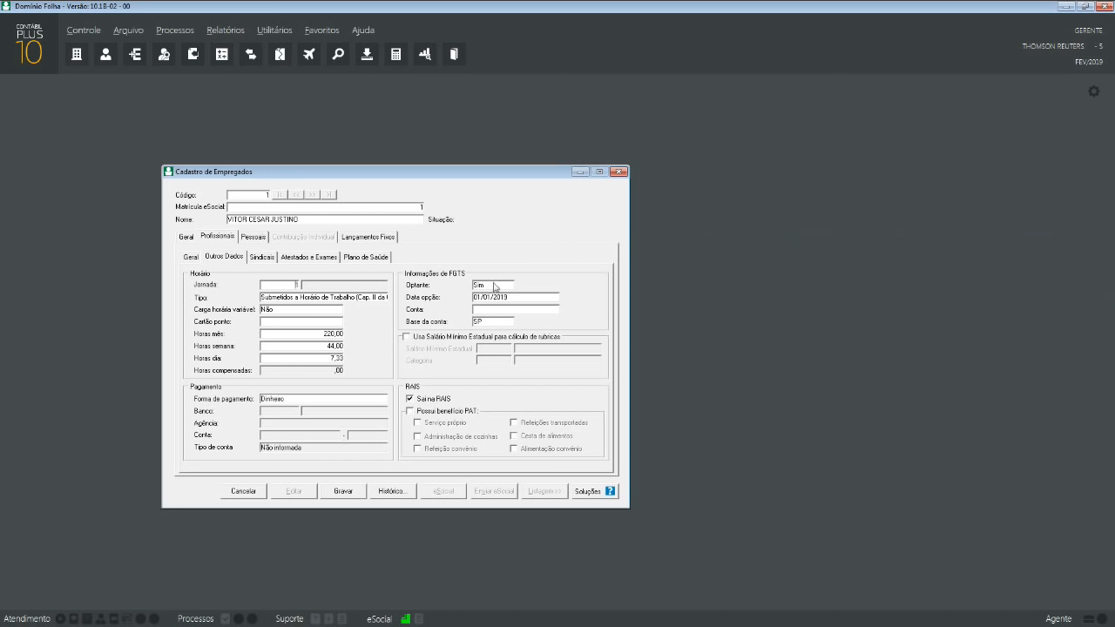
pyautogui.click(321, 335)
# - Set Forma de pagamento to Crédito em Conta after briefly trying Dinheiro
pyautogui.click(307, 402)
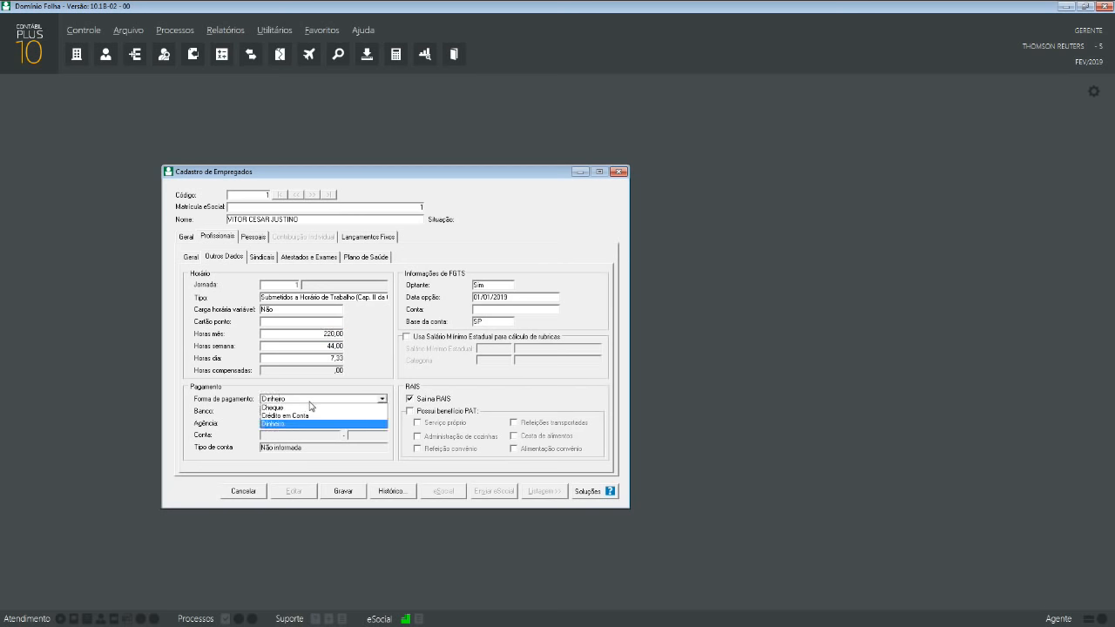
pyautogui.click(310, 416)
pyautogui.click(309, 403)
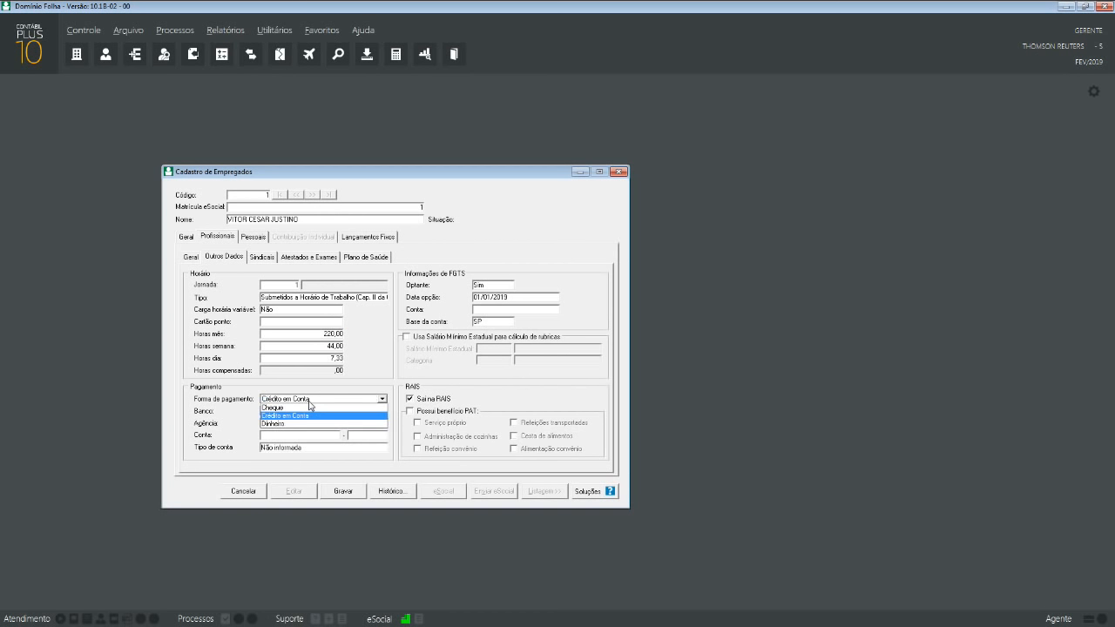
pyautogui.click(284, 416)
pyautogui.click(296, 400)
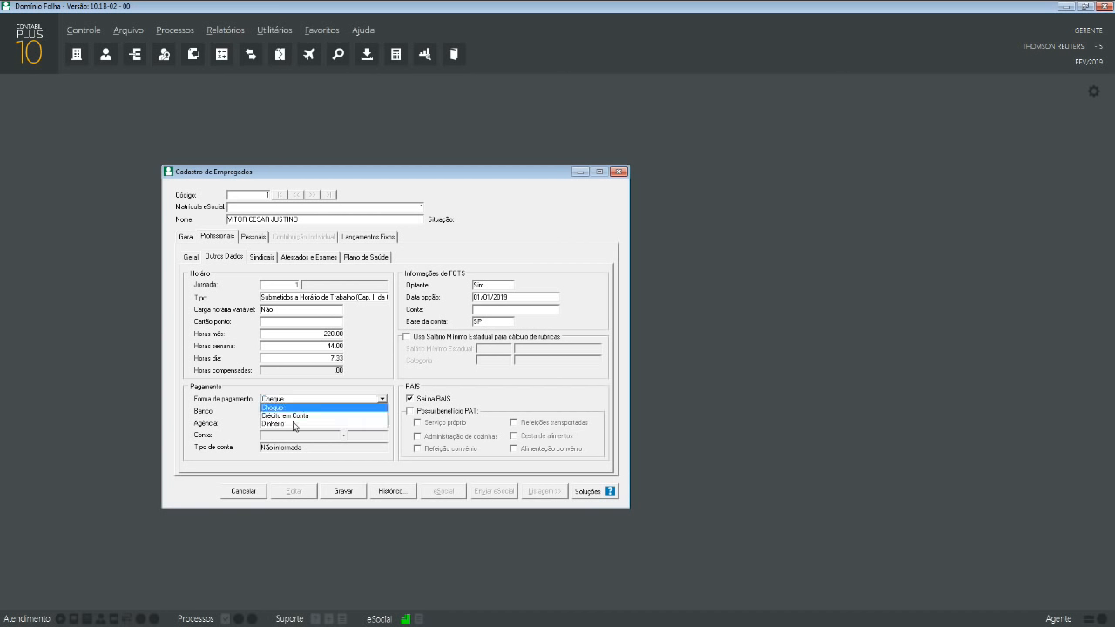
pyautogui.click(293, 424)
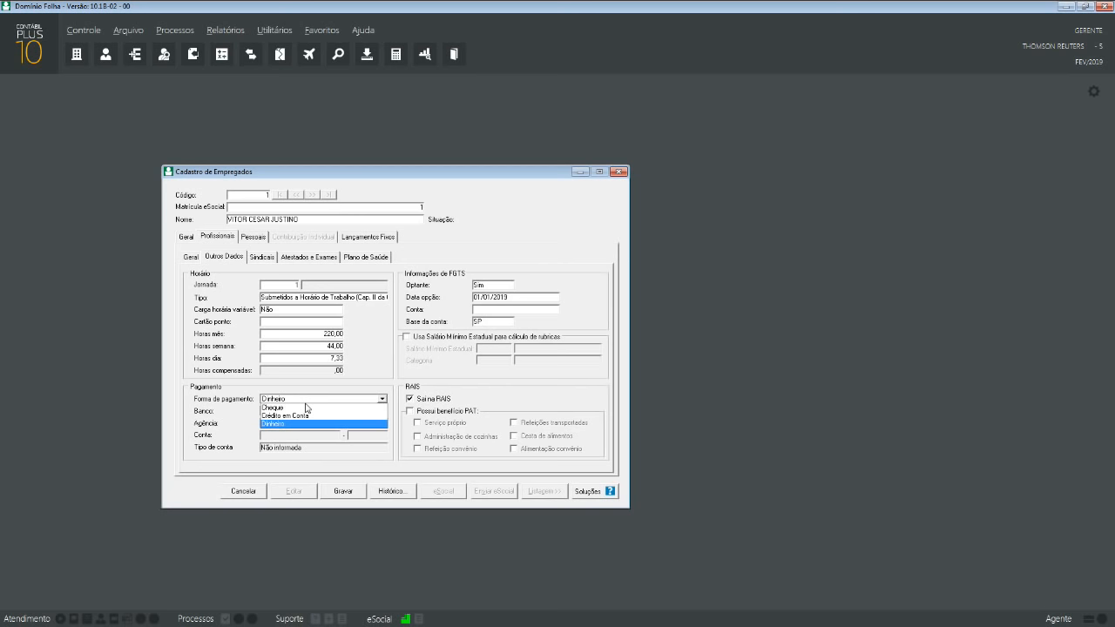
pyautogui.click(306, 415)
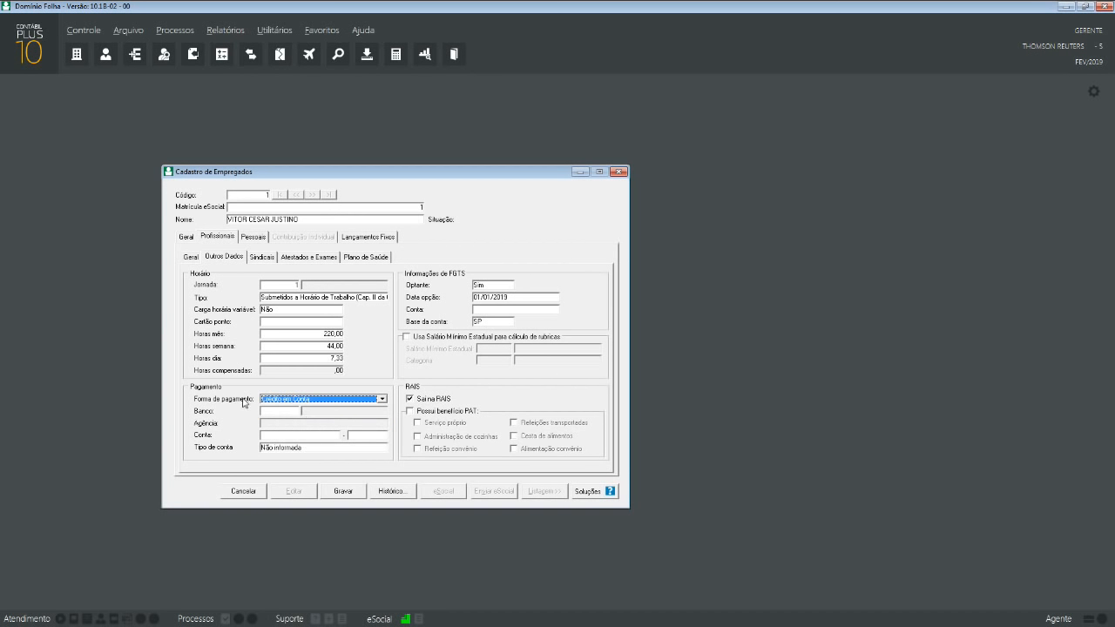
# - Open the Bancos lookup from the employee's Banco field
pyautogui.click(293, 413)
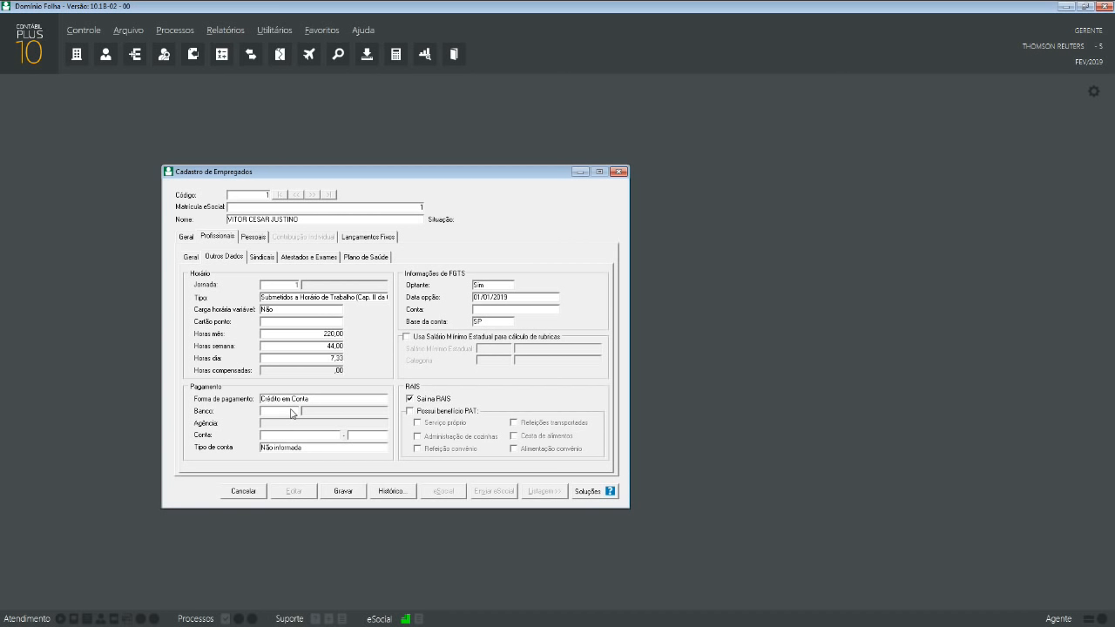
pyautogui.doubleClick(293, 413)
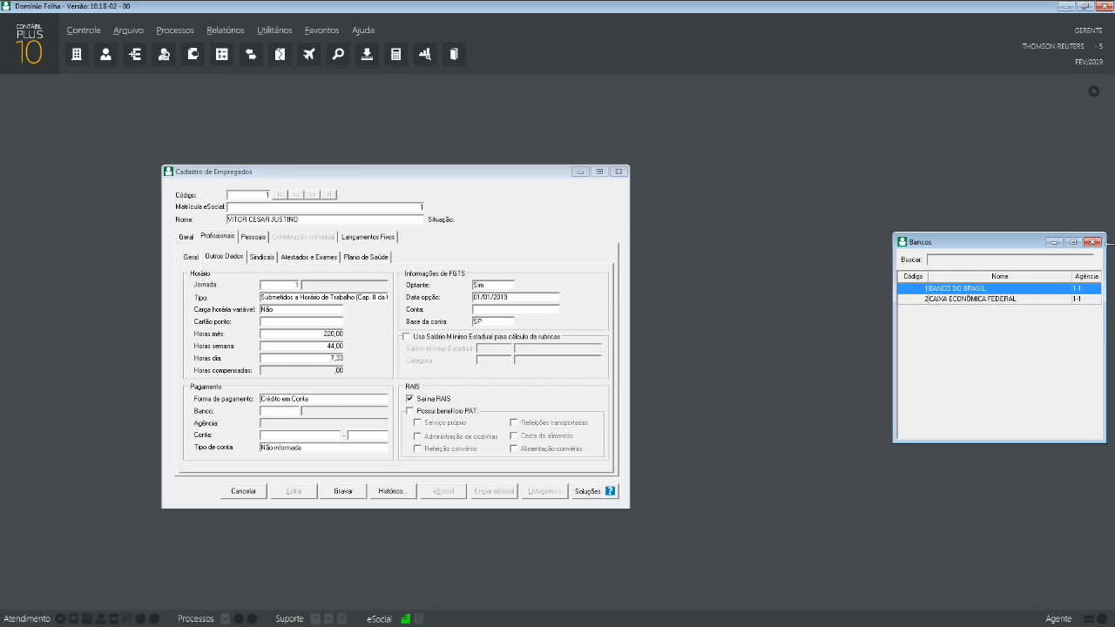
# - Close the lookup, inspect the Arquivo > Bancos register and its Crédito em Conta setup, then close it
pyautogui.click(1095, 242)
pyautogui.click(131, 30)
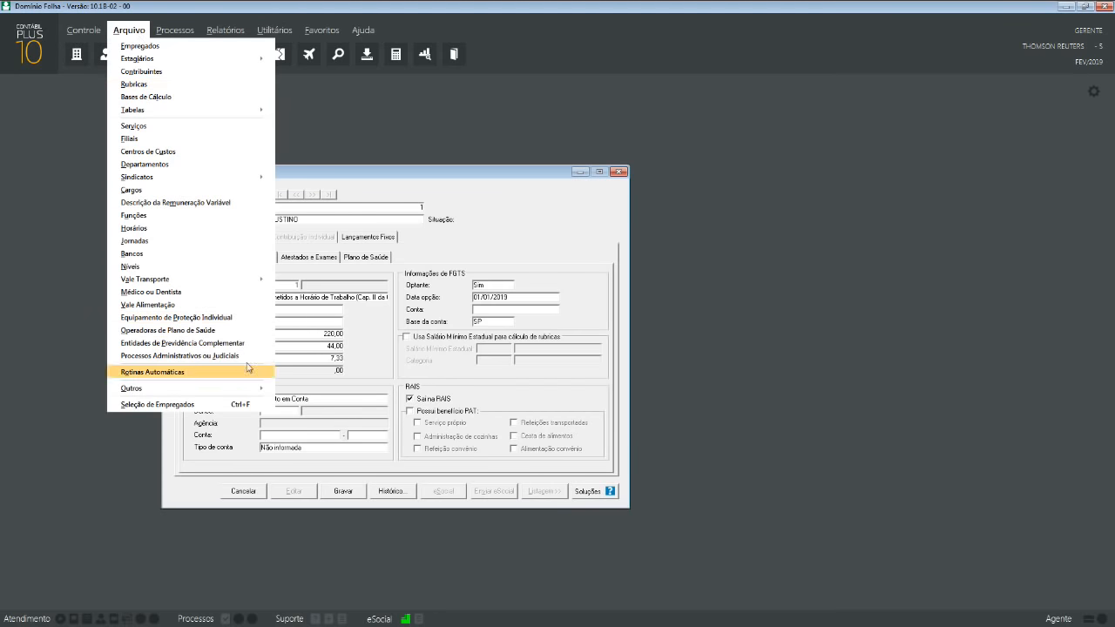
pyautogui.click(201, 254)
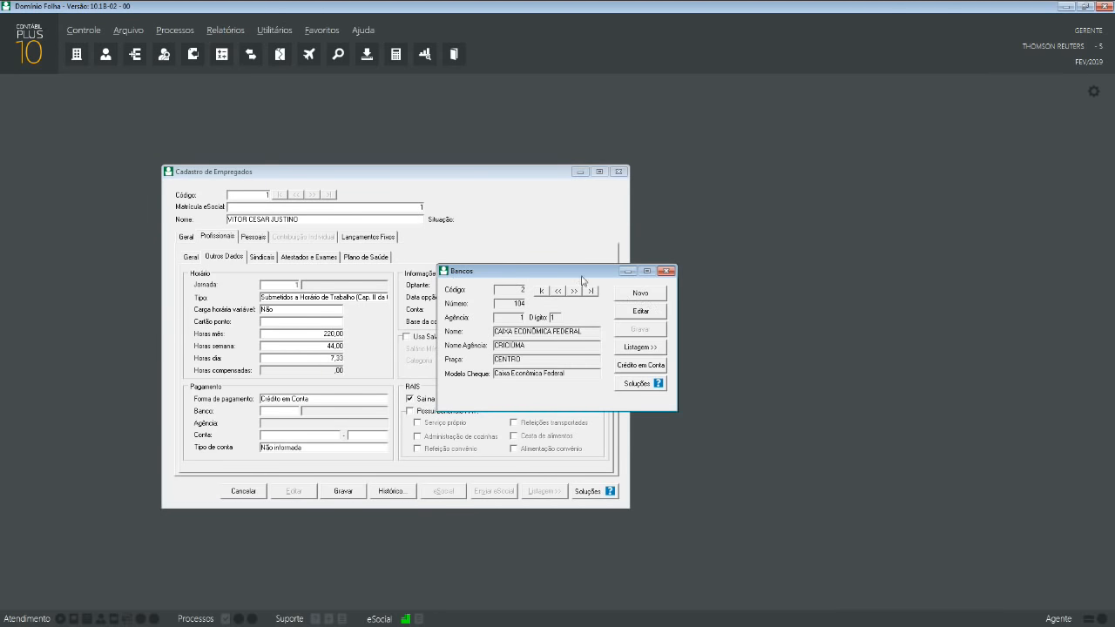
pyautogui.moveTo(579, 275); pyautogui.dragTo(857, 285)
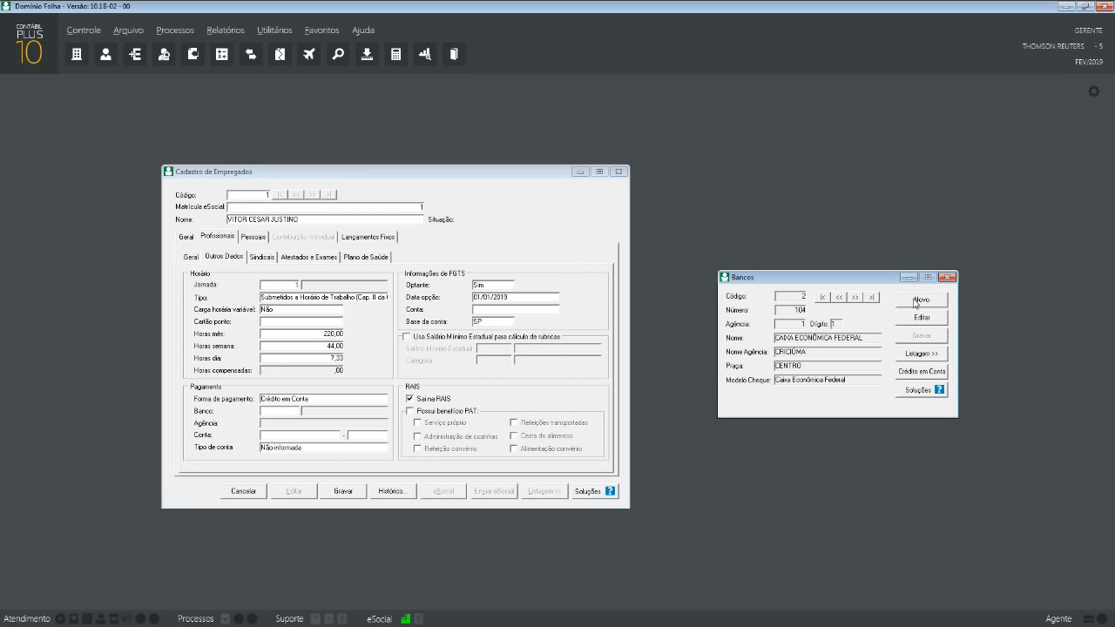
pyautogui.click(914, 376)
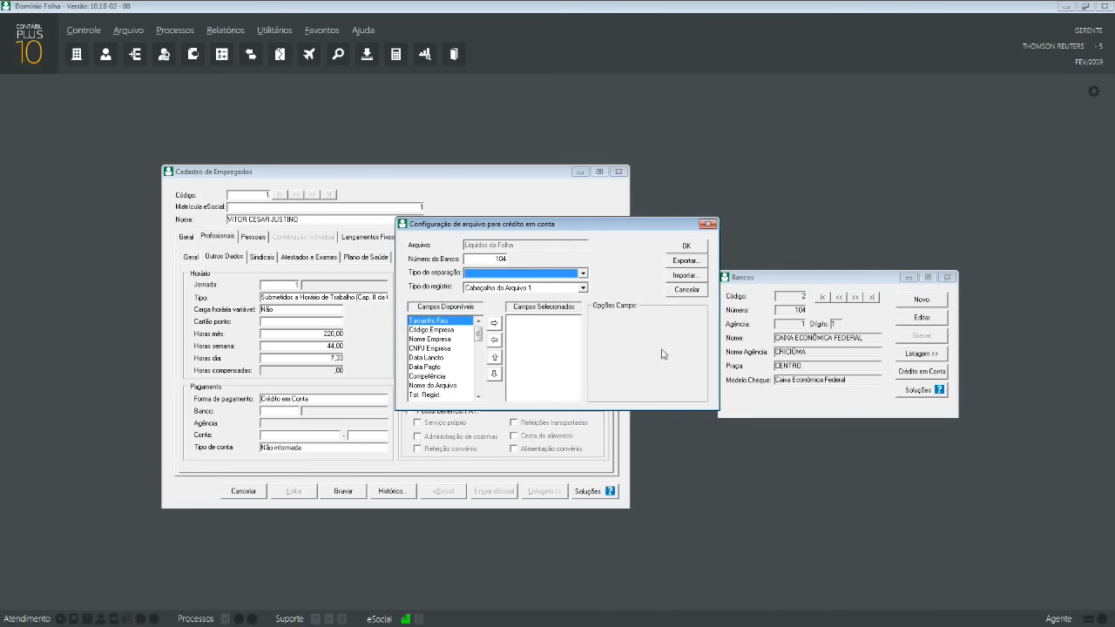
pyautogui.click(701, 292)
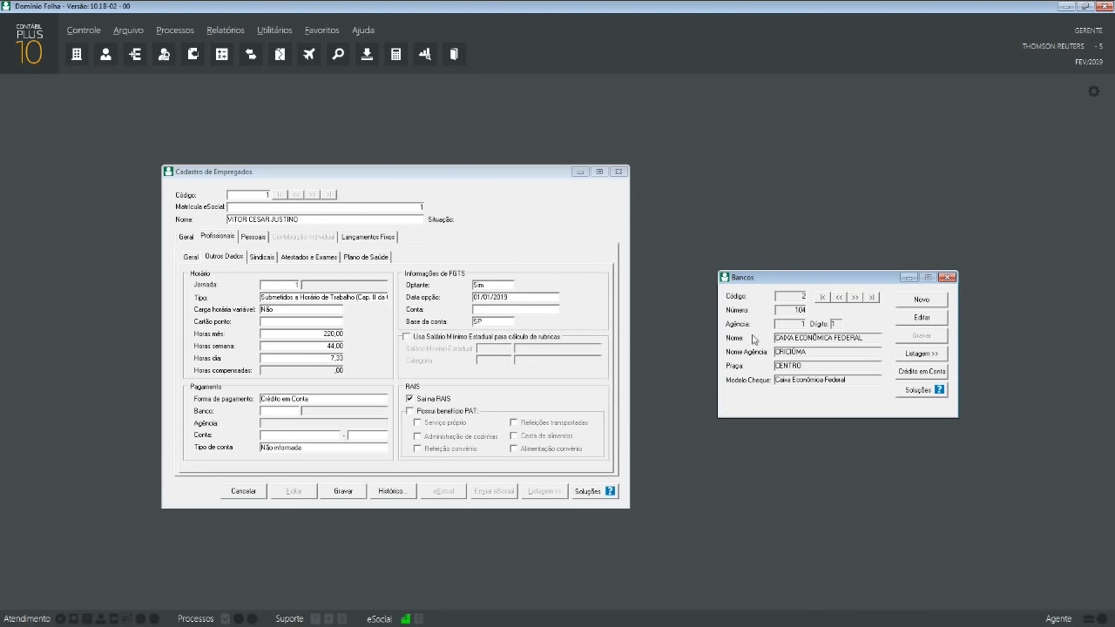
pyautogui.click(946, 278)
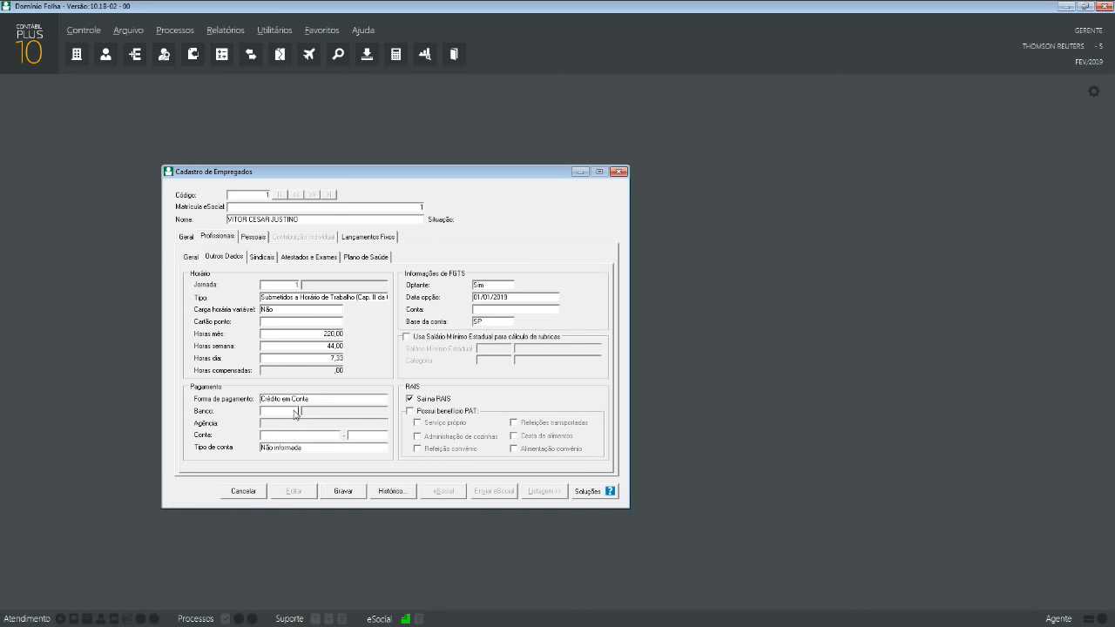
# - Enter bank 1 BANCO DO BRASIL, the account number and check digit, and Conta corrente type
pyautogui.press('Tab')
pyautogui.click(318, 436)
pyautogui.press('Tab')
pyautogui.write('22')
pyautogui.click(338, 448)
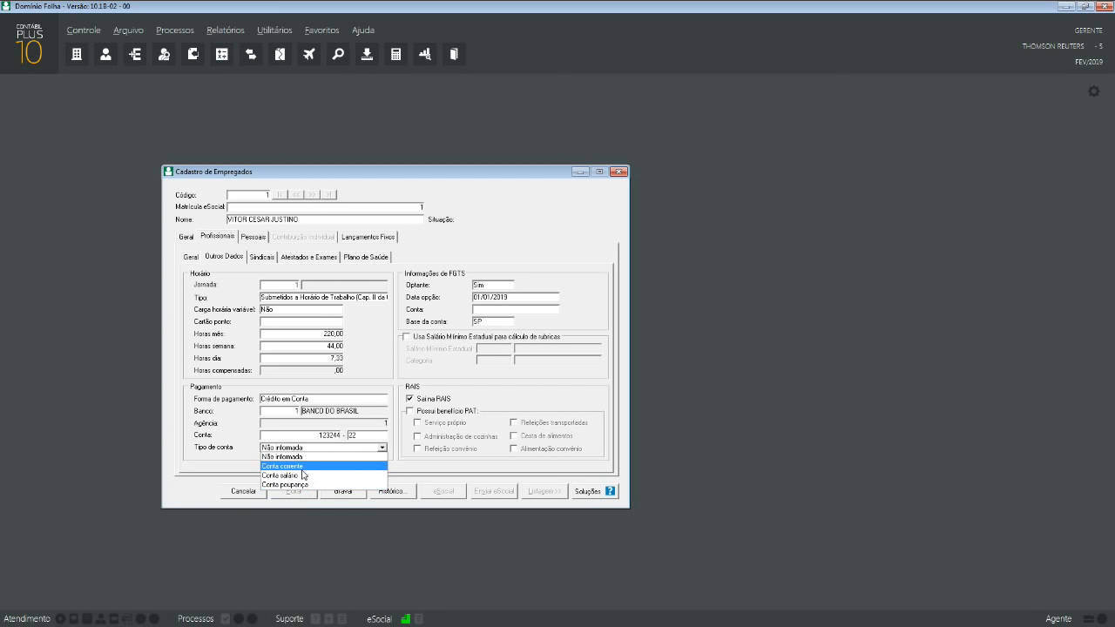
pyautogui.click(296, 466)
pyautogui.doubleClick(352, 435)
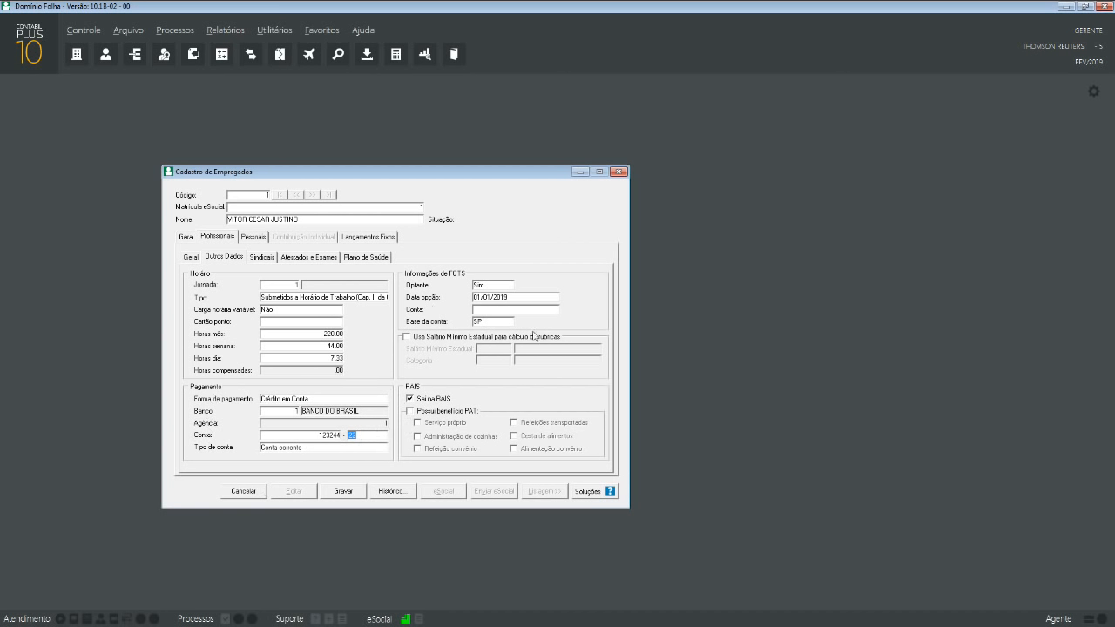
# - Keep FGTS Optante as Sim and choose SC as the account base state
pyautogui.click(509, 287)
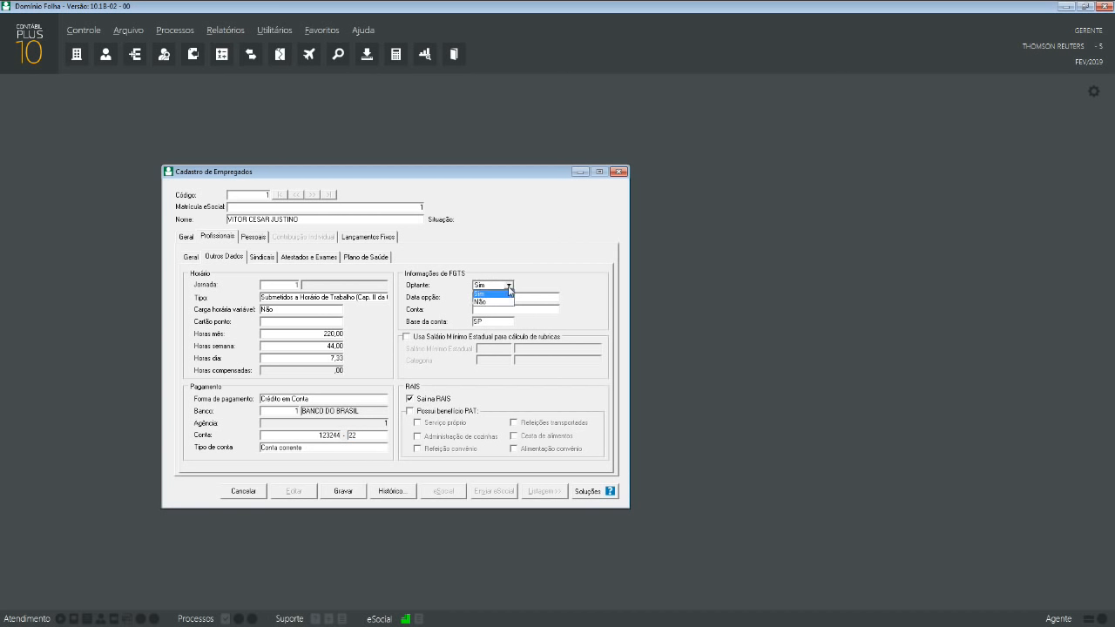
pyautogui.click(525, 286)
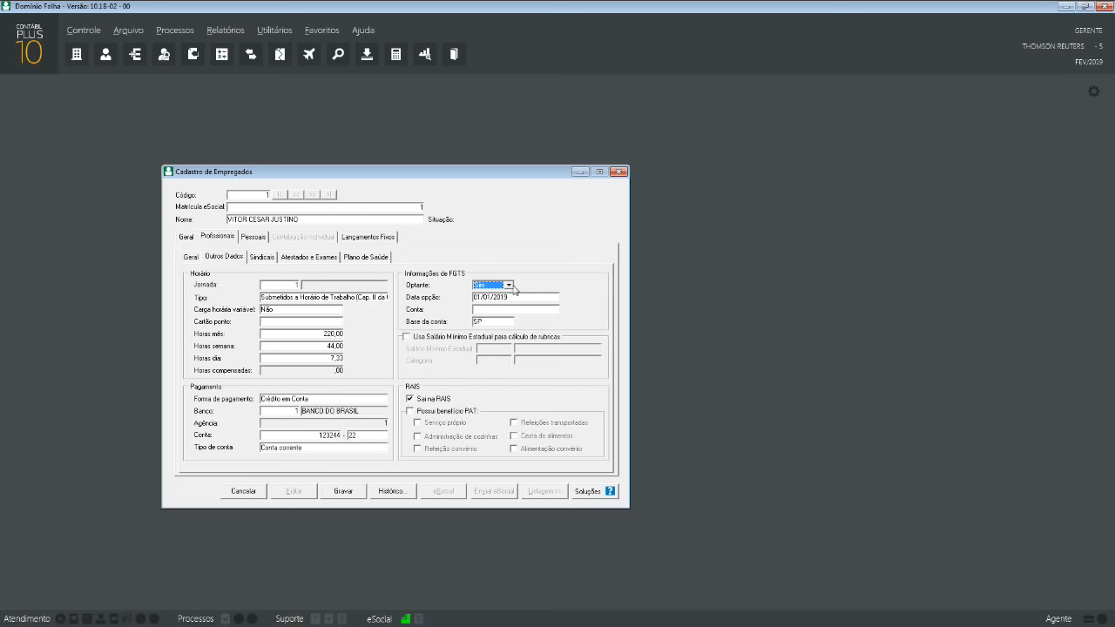
pyautogui.click(485, 323)
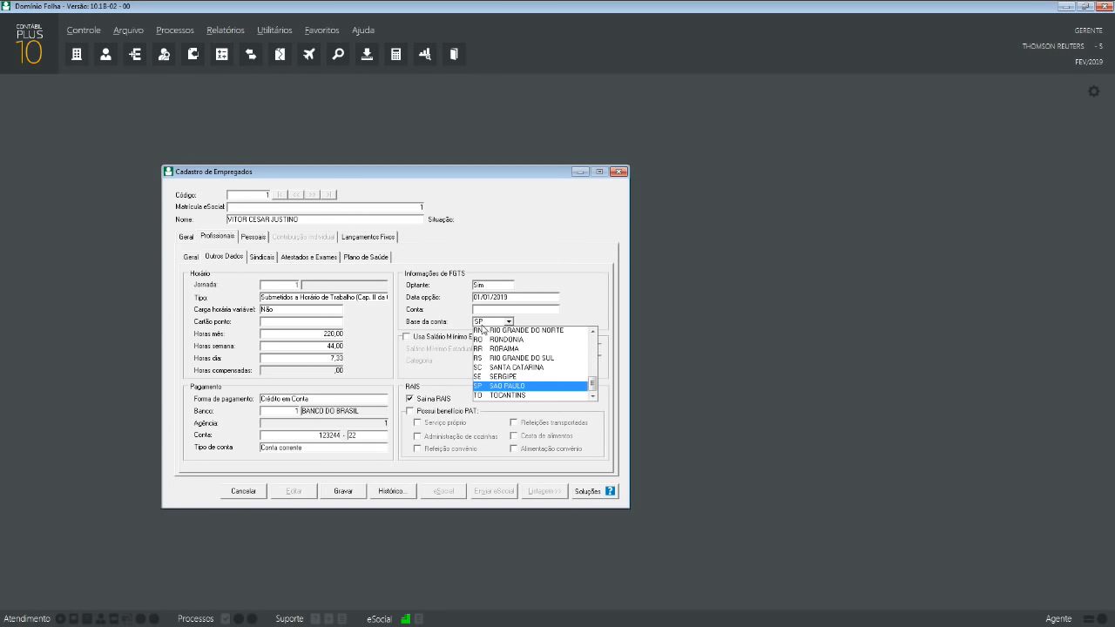
pyautogui.click(516, 369)
# - Return FGTS opt-in to Sim, enter its option date, and tick Usa Salário Mínimo Estadual
pyautogui.click(489, 286)
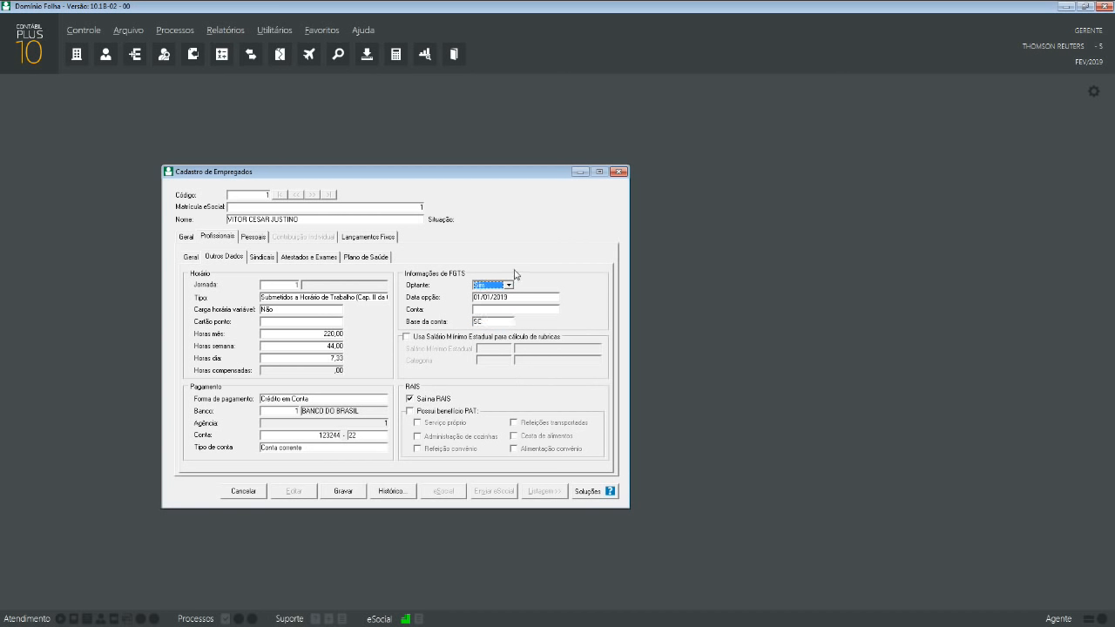
pyautogui.click(508, 285)
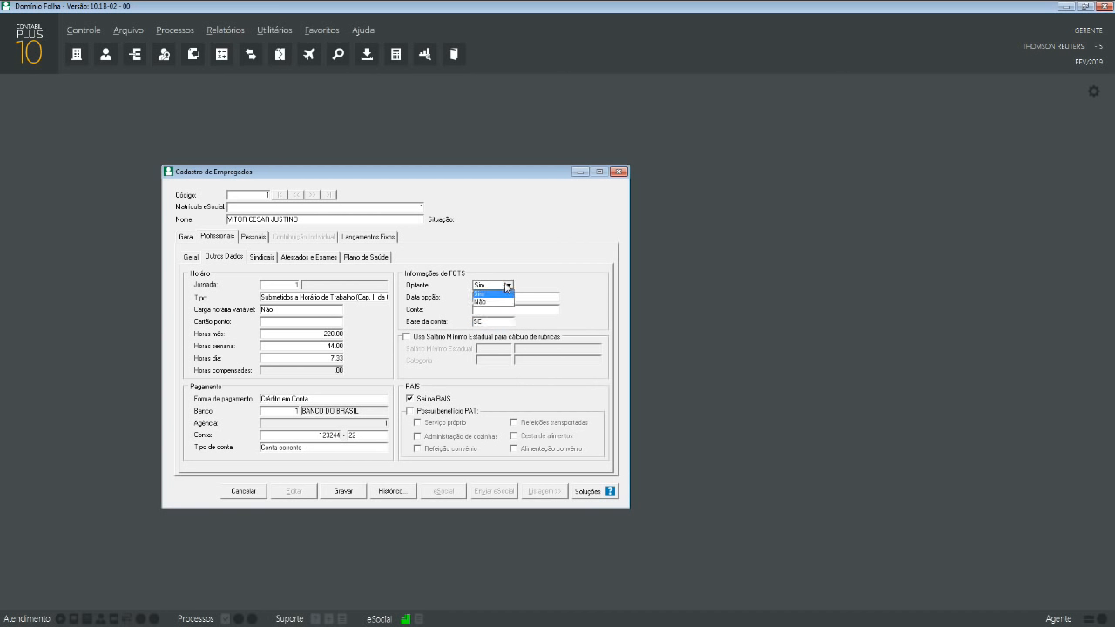
pyautogui.click(508, 285)
pyautogui.click(509, 285)
pyautogui.click(509, 284)
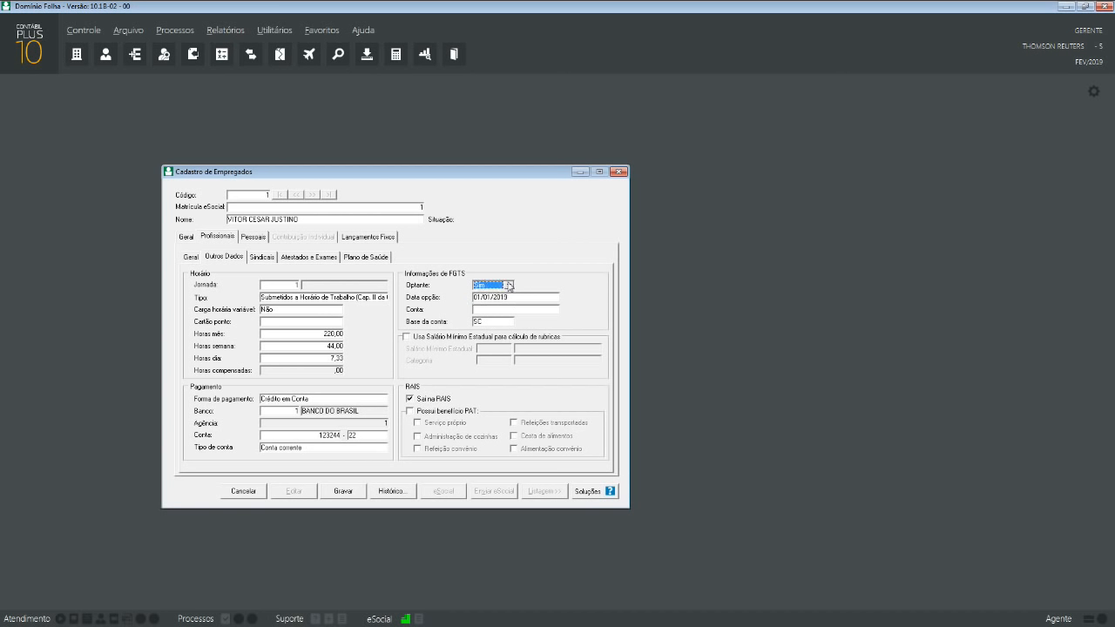
pyautogui.click(508, 284)
pyautogui.click(505, 304)
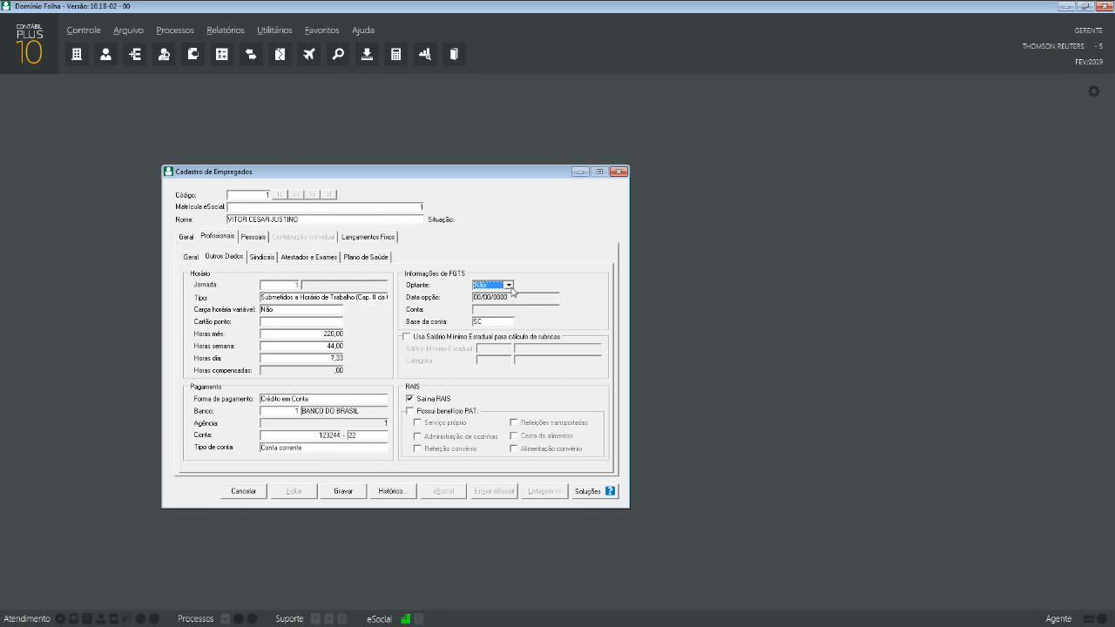
pyautogui.click(509, 287)
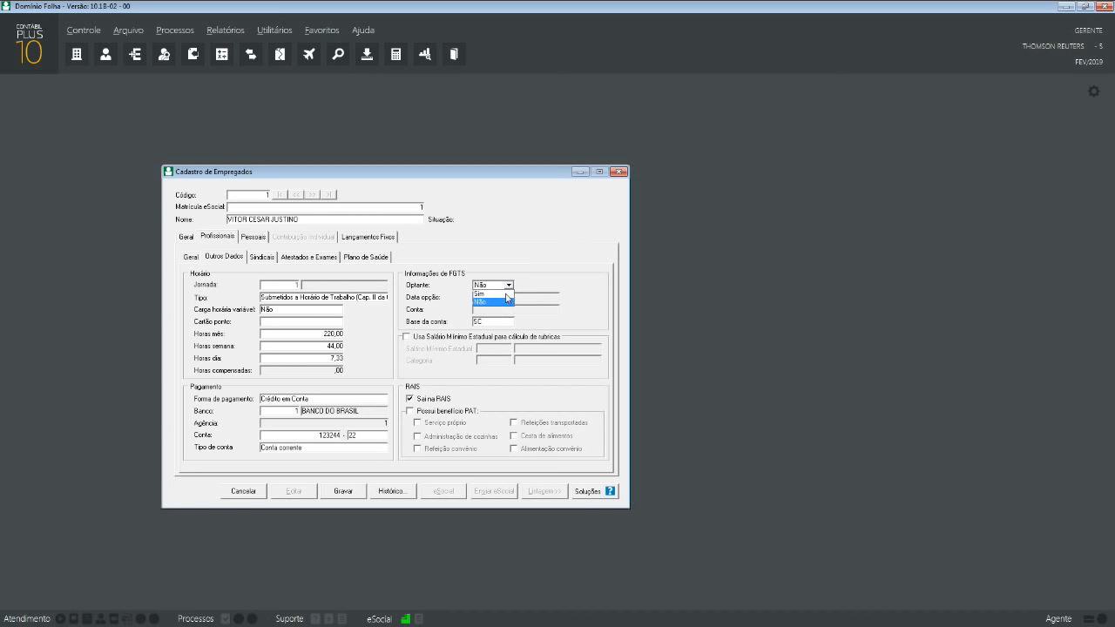
pyautogui.click(505, 296)
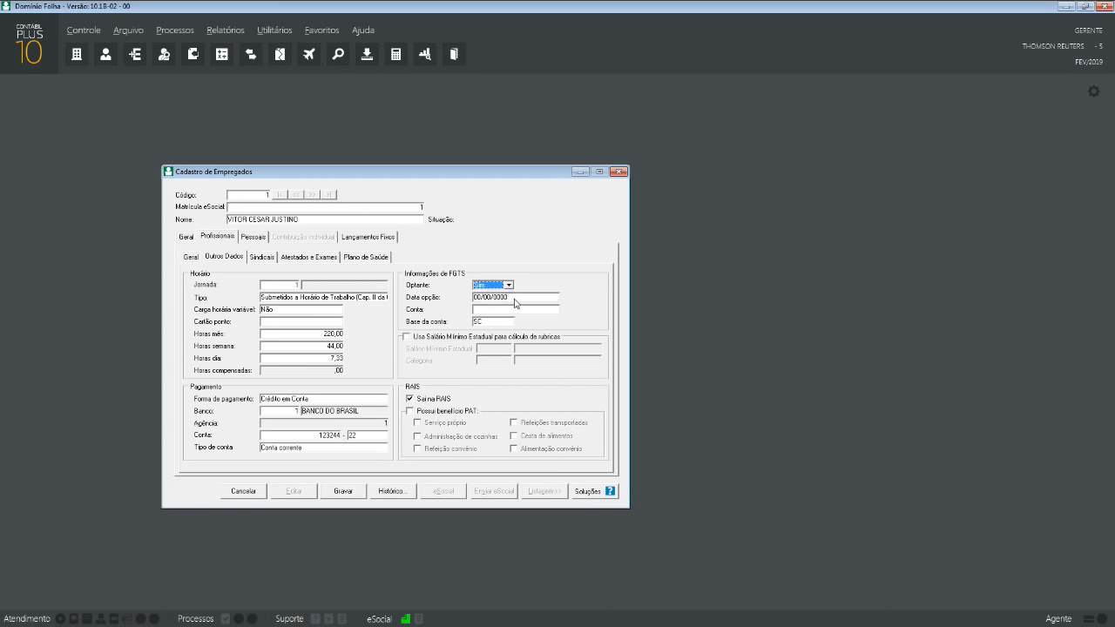
pyautogui.press('Tab')
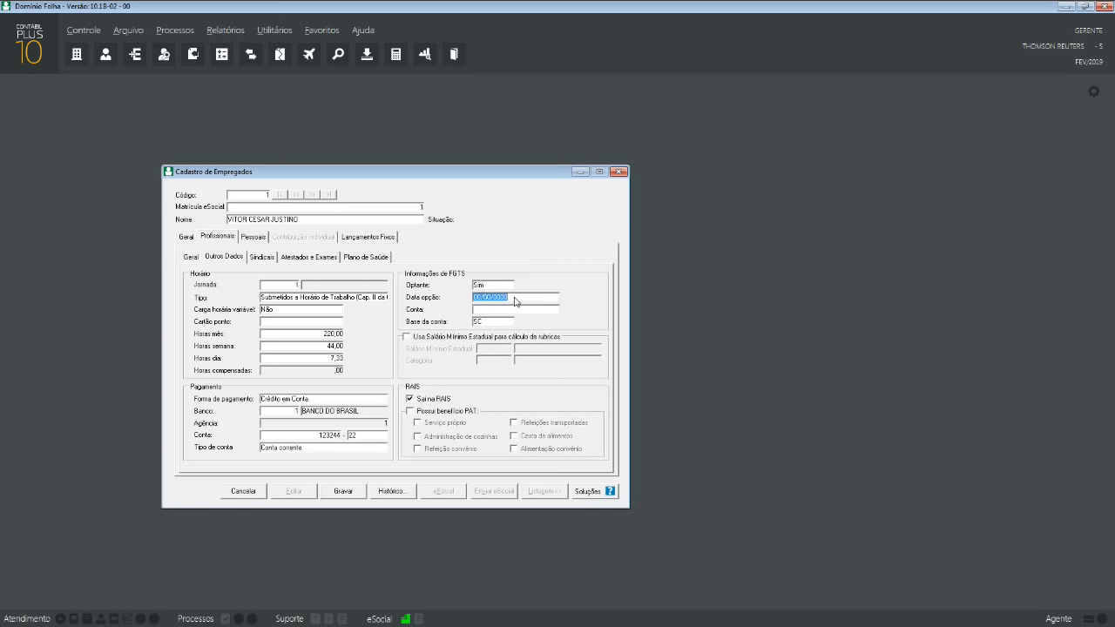
pyautogui.write('01/01/2013')
pyautogui.click(437, 337)
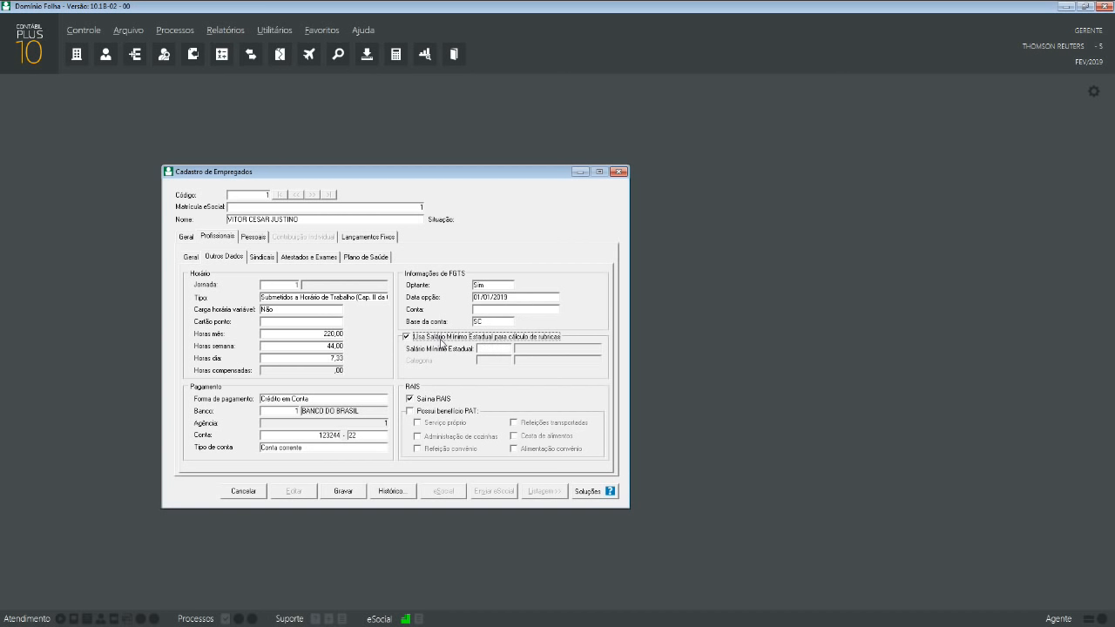
# - Toggle Usa Salário Mínimo Estadual and try its value lookup, dismissing the no-data message
pyautogui.click(466, 341)
pyautogui.click(487, 340)
pyautogui.click(487, 342)
pyautogui.click(484, 339)
pyautogui.click(489, 351)
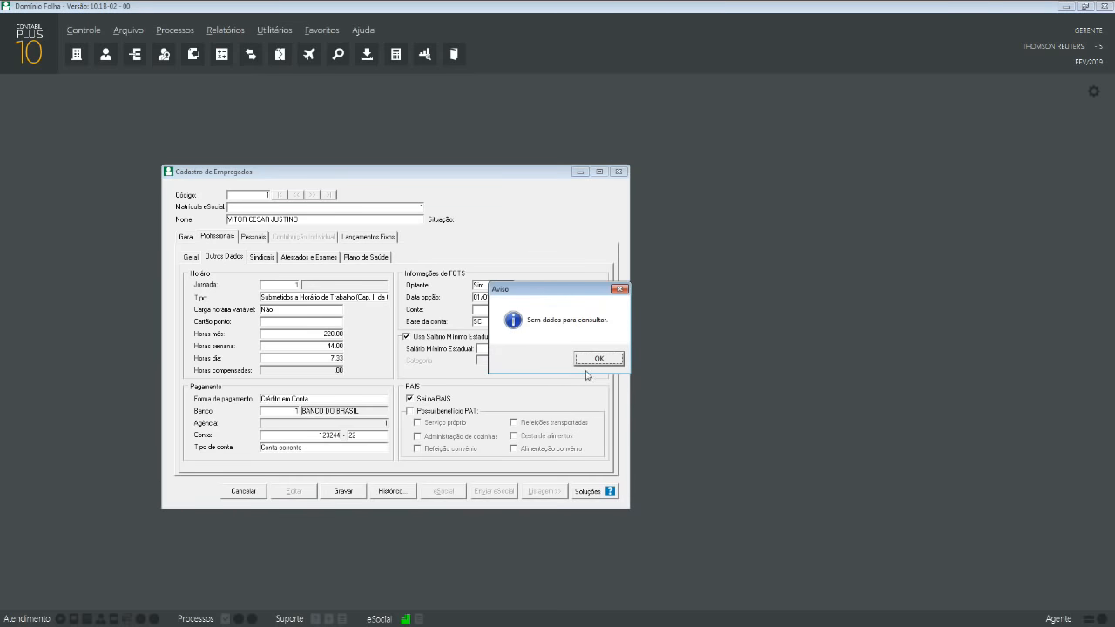
pyautogui.click(589, 357)
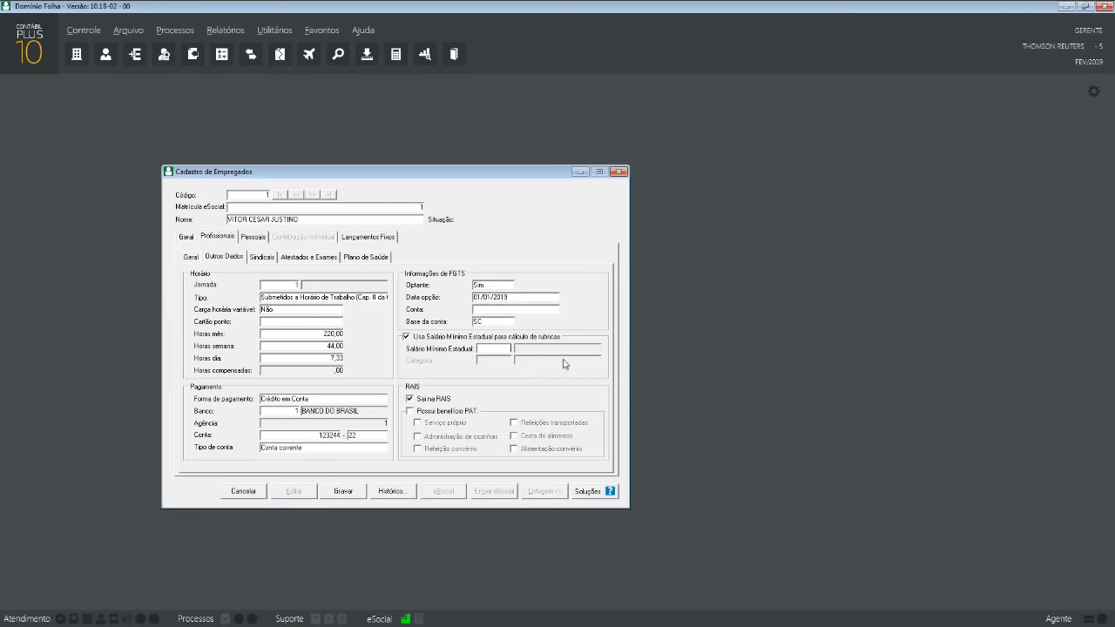
# - Browse Arquivo > Tabelas > Salário-Mínimo, then switch the state minimum wage option off
pyautogui.click(129, 30)
pyautogui.moveTo(175, 110)
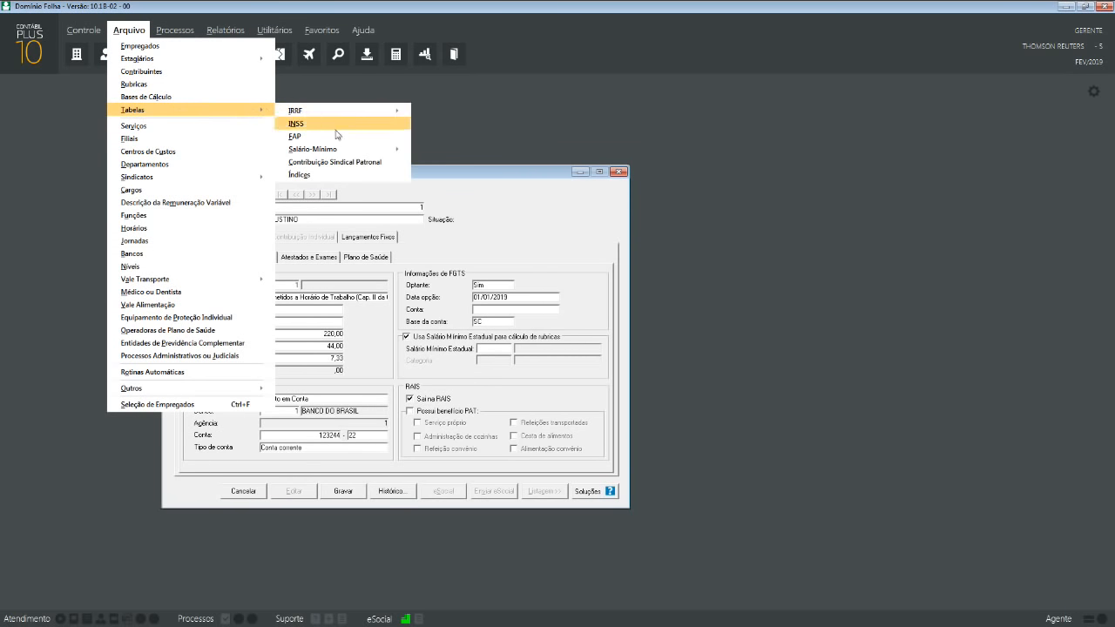
pyautogui.moveTo(352, 151)
pyautogui.moveTo(475, 162)
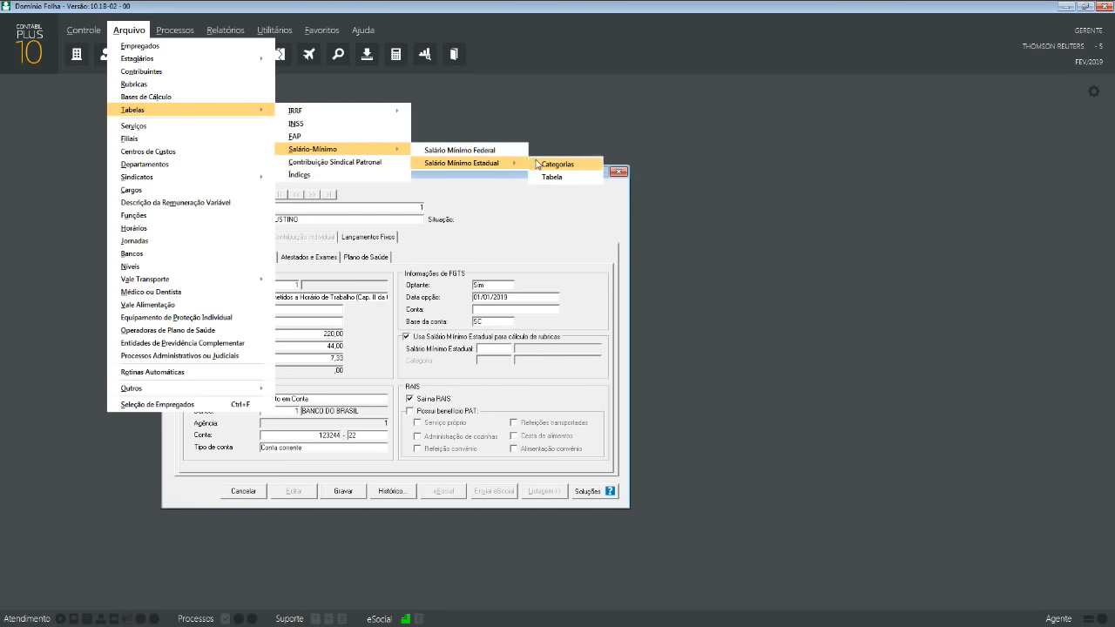
pyautogui.click(467, 345)
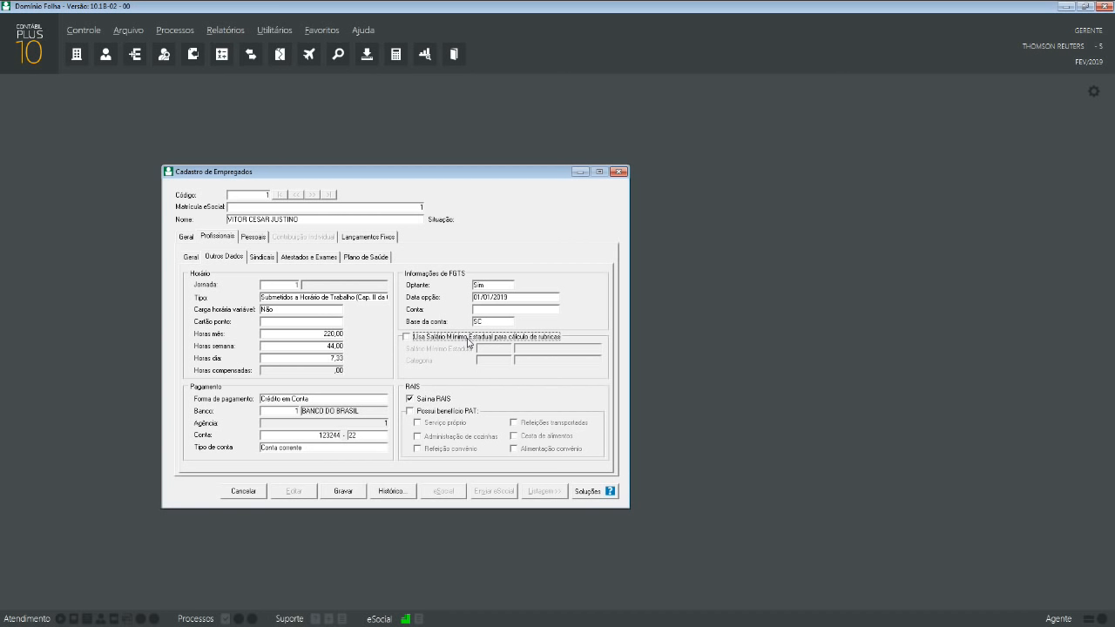
pyautogui.click(421, 412)
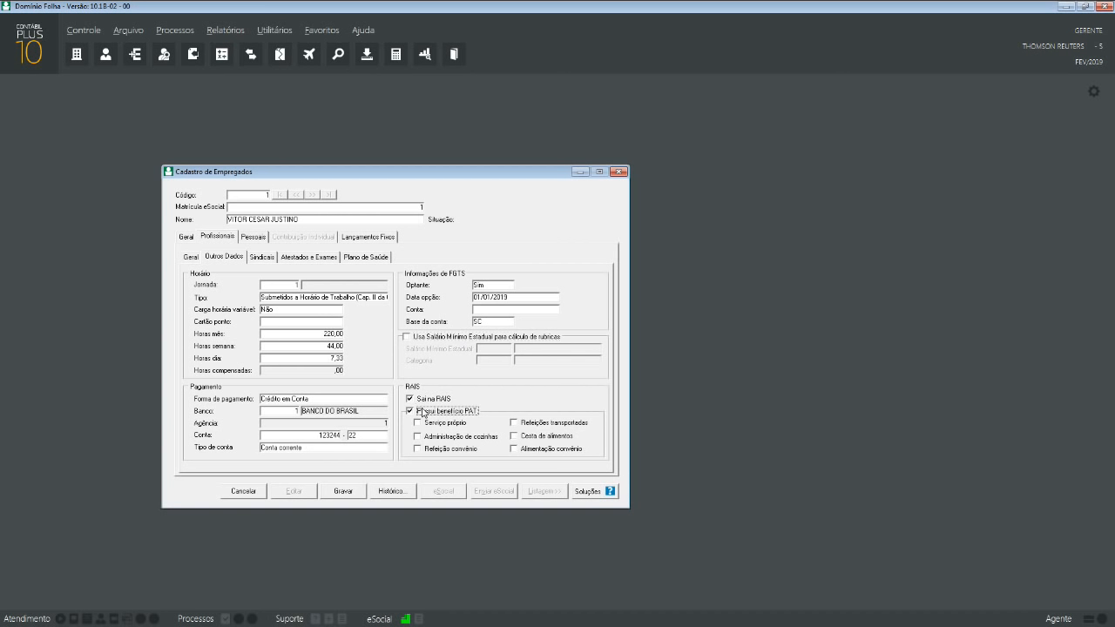
pyautogui.click(422, 412)
pyautogui.click(442, 400)
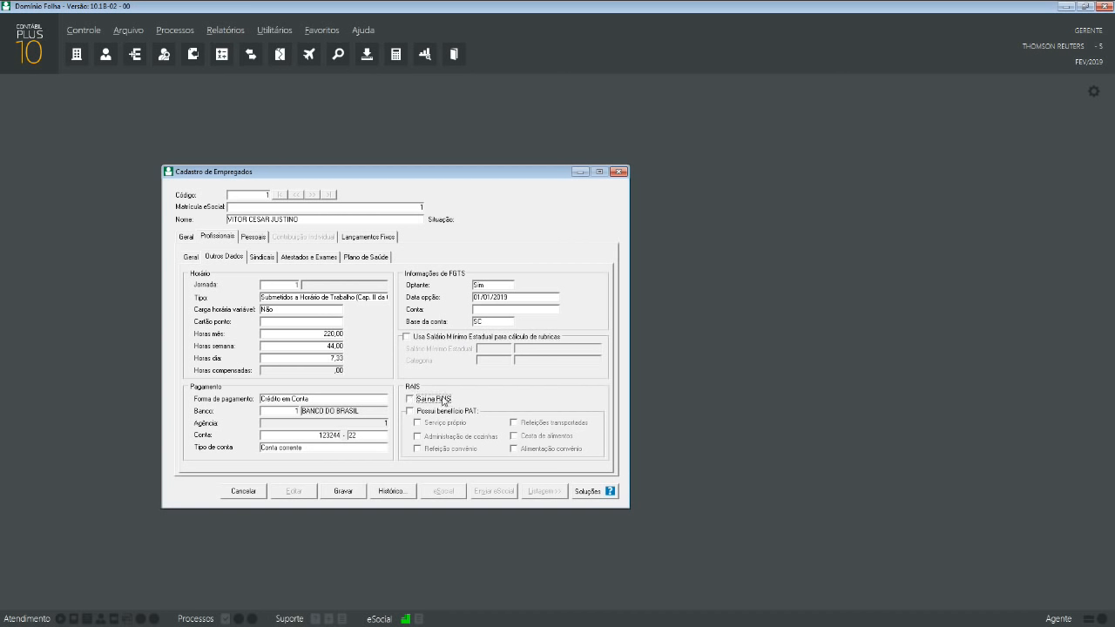
pyautogui.click(443, 401)
pyautogui.click(442, 413)
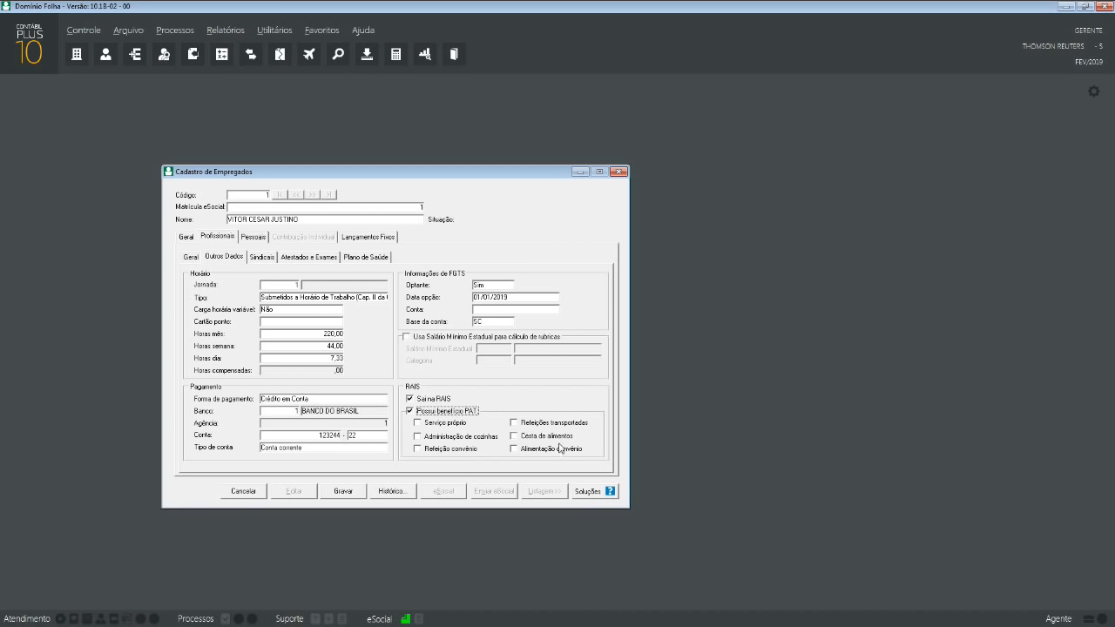
pyautogui.click(418, 412)
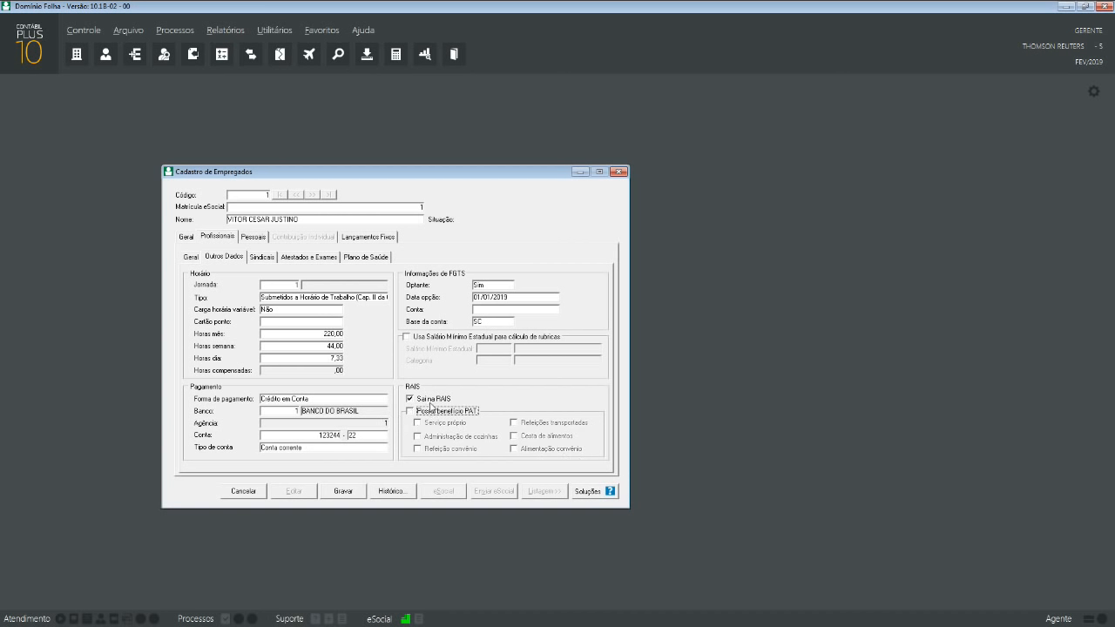
pyautogui.doubleClick(431, 401)
# - Open the Sindicais sub-tab and review the Sindicalizado membership choices, left at Não
pyautogui.click(262, 258)
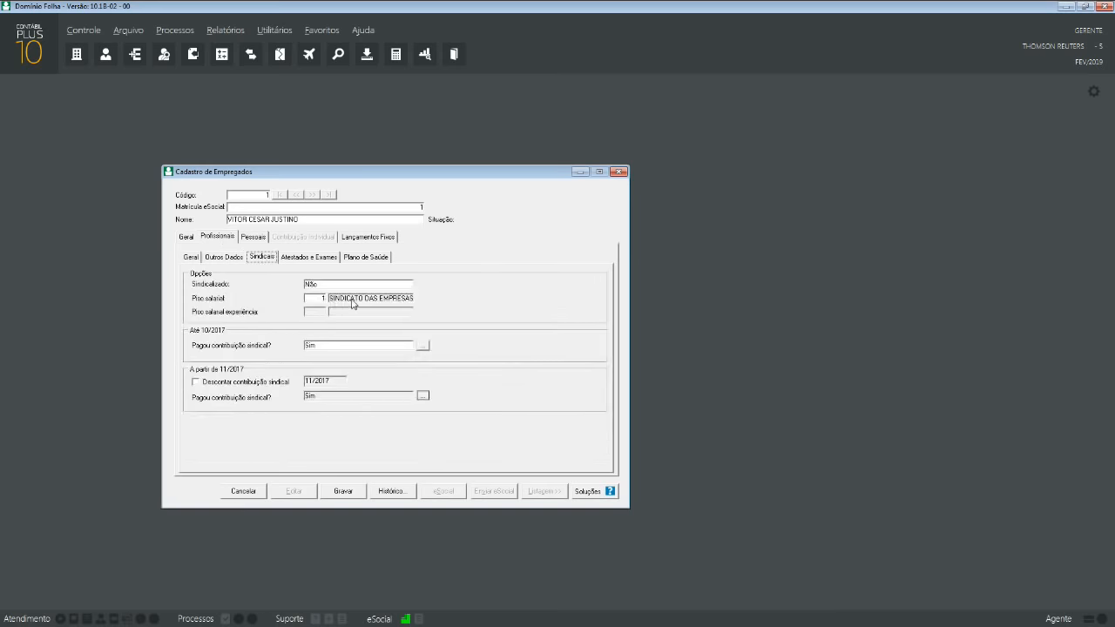
pyautogui.click(346, 286)
pyautogui.click(452, 271)
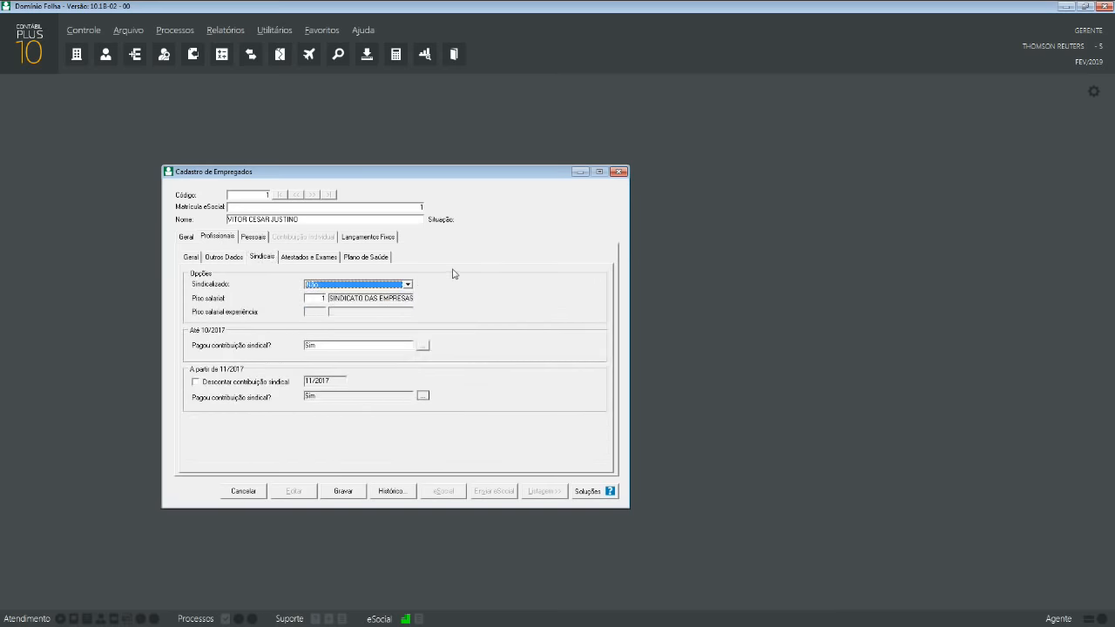
pyautogui.click(322, 285)
pyautogui.click(322, 286)
# - Keep Pagou contribuição sindical as Sim, view its contribution records, and focus Piso salarial
pyautogui.click(358, 347)
pyautogui.click(430, 348)
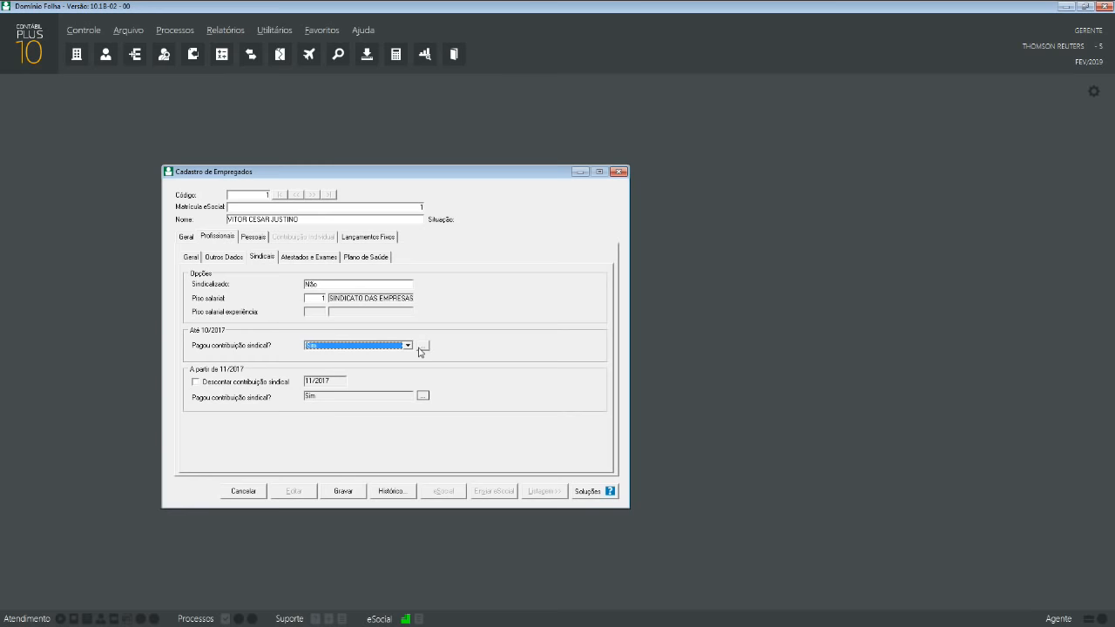
pyautogui.click(420, 347)
pyautogui.click(627, 224)
pyautogui.click(318, 301)
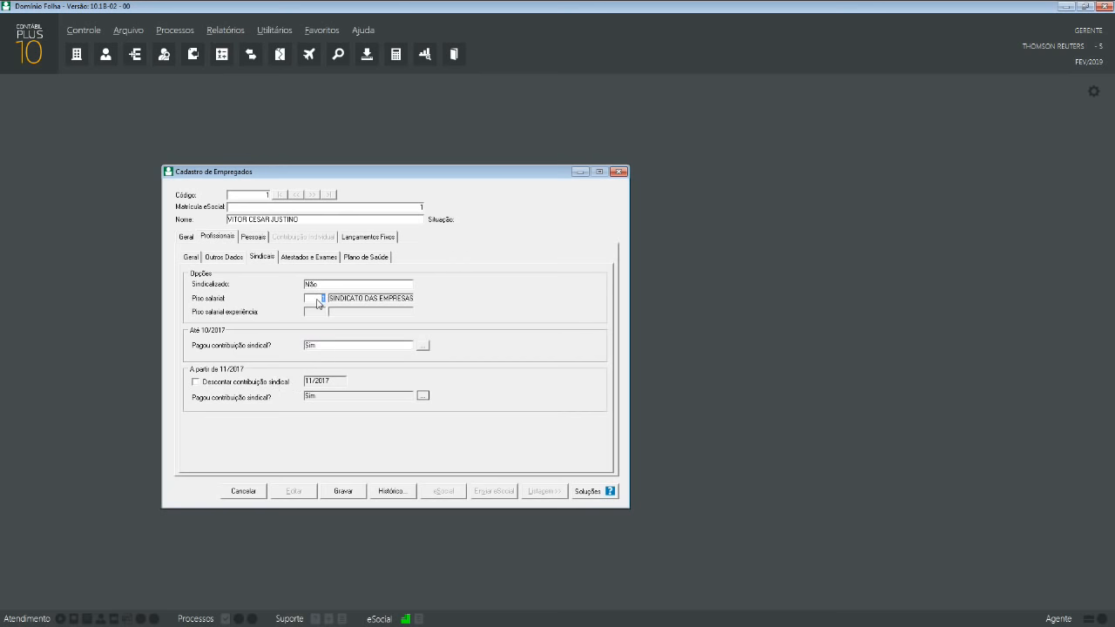
pyautogui.click(128, 29)
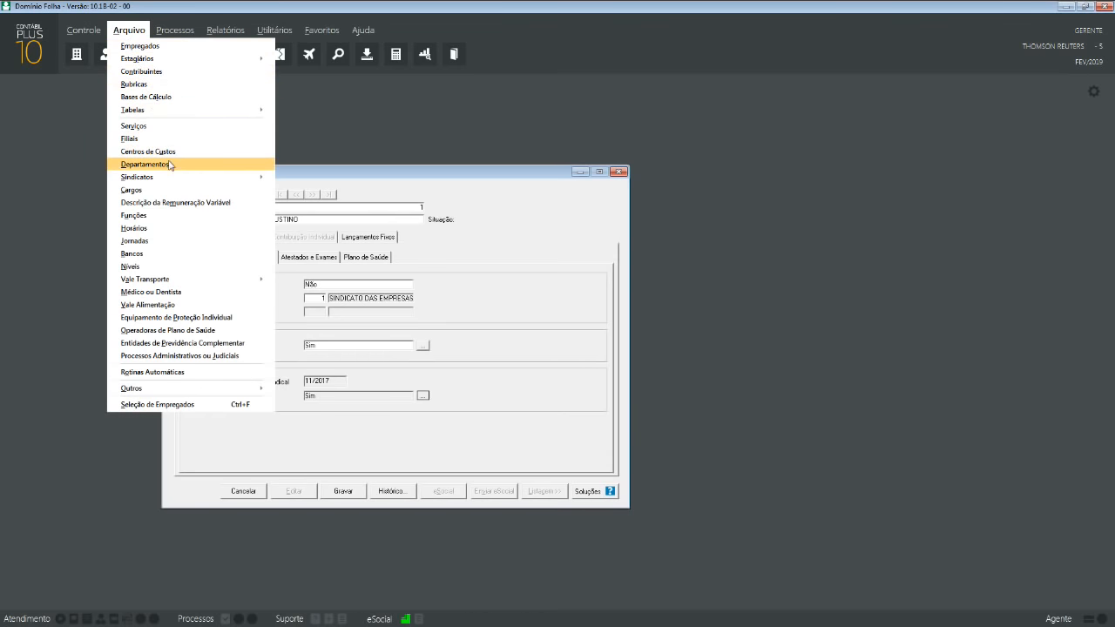
pyautogui.click(311, 178)
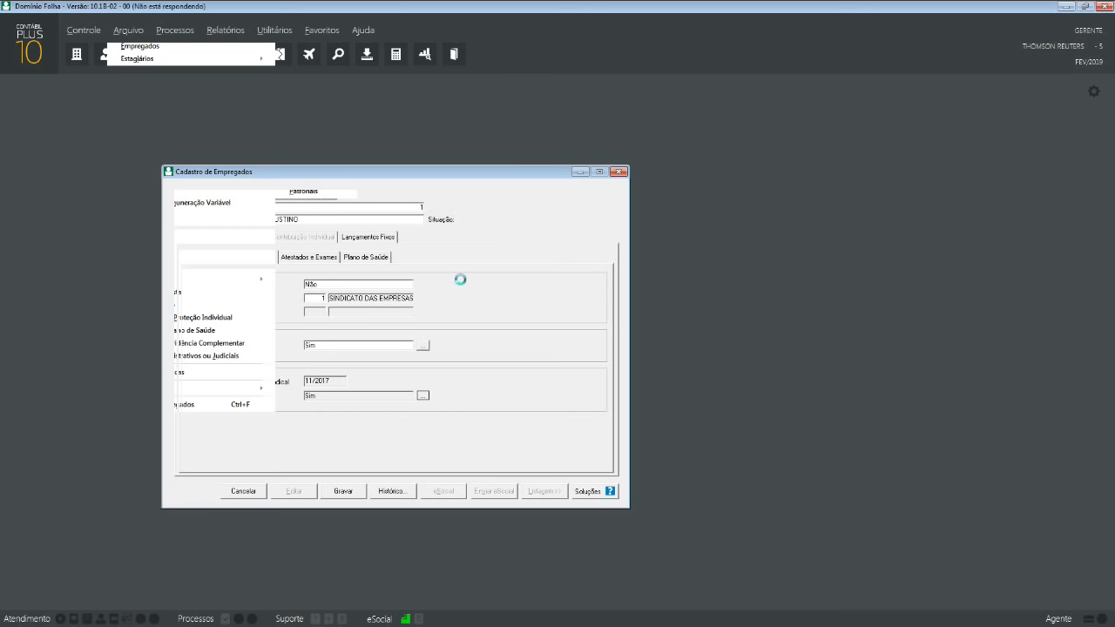
pyautogui.moveTo(510, 174); pyautogui.dragTo(814, 183)
pyautogui.moveTo(538, 172); pyautogui.dragTo(467, 177)
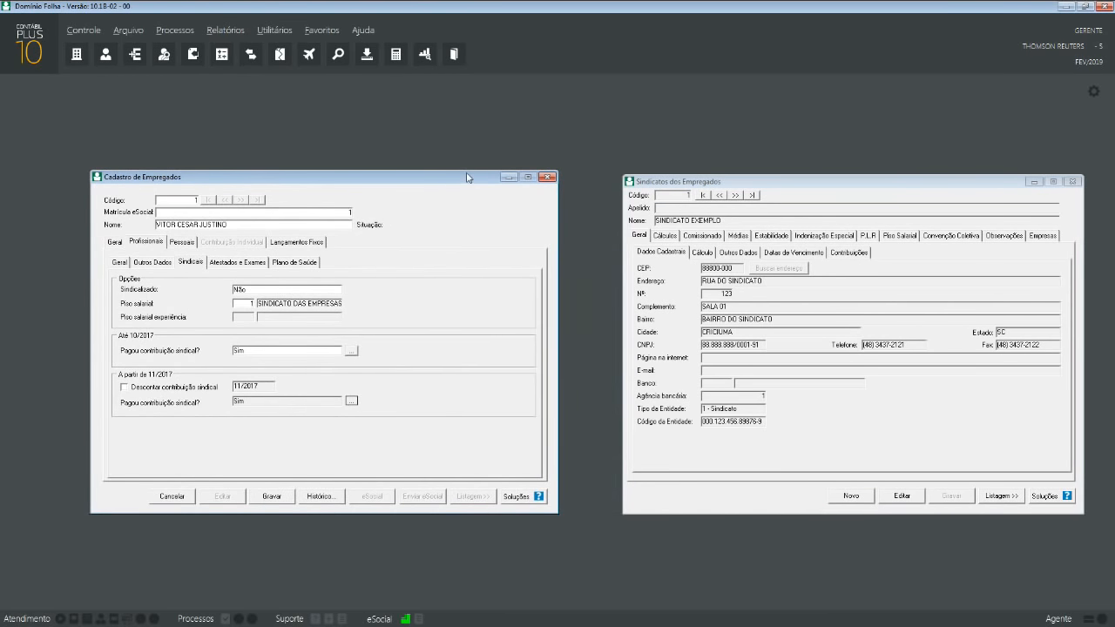
pyautogui.moveTo(756, 183); pyautogui.dragTo(705, 178)
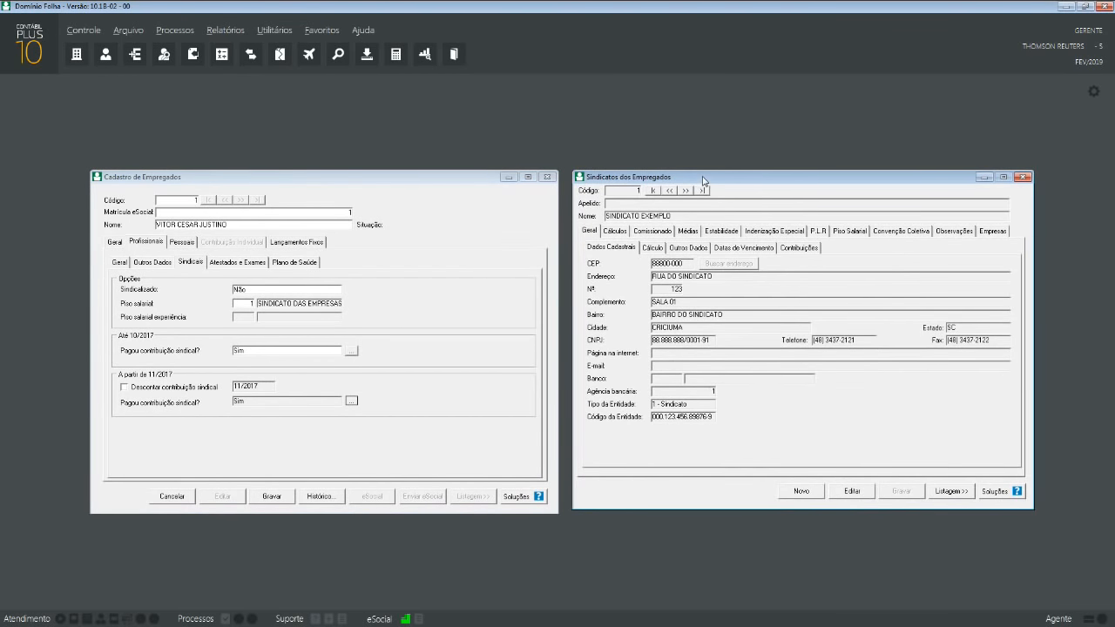
pyautogui.click(652, 248)
pyautogui.click(617, 231)
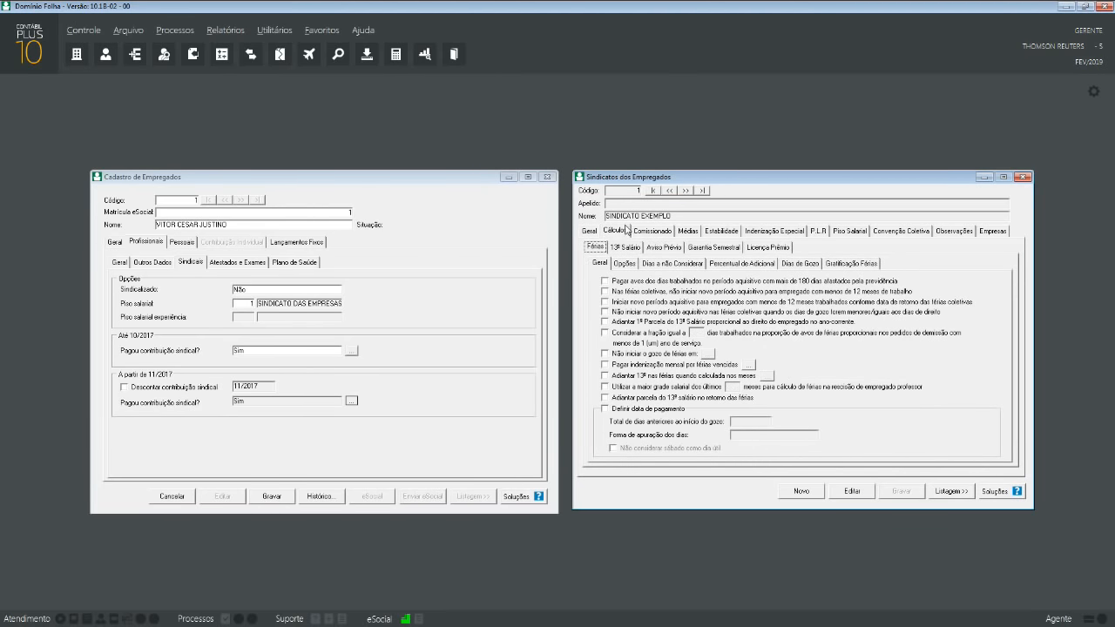
pyautogui.click(639, 232)
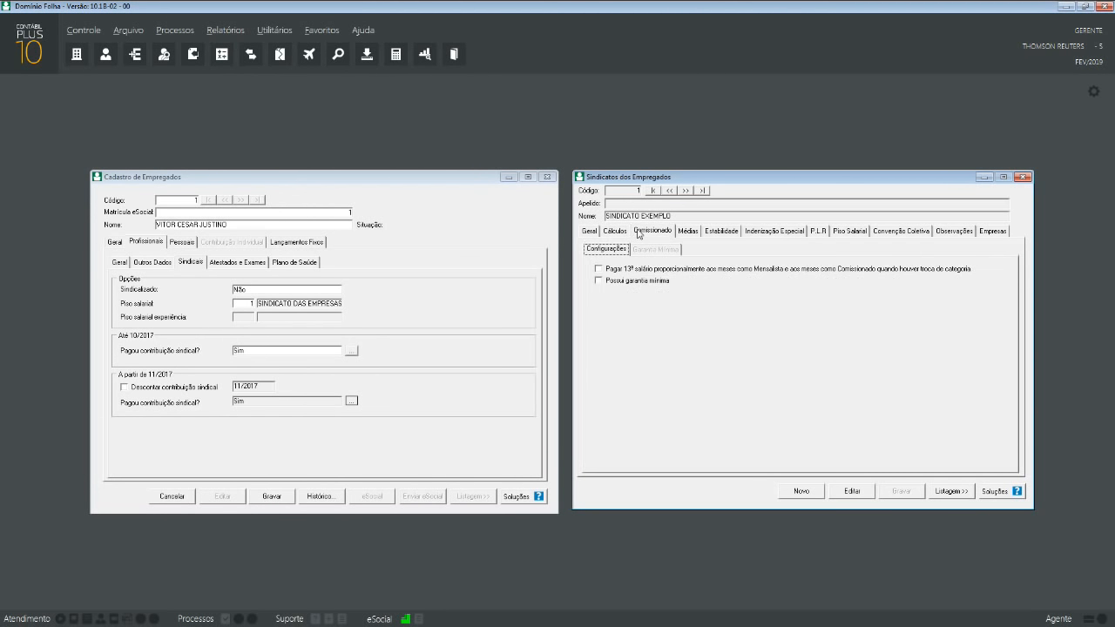
pyautogui.click(692, 234)
pyautogui.click(703, 231)
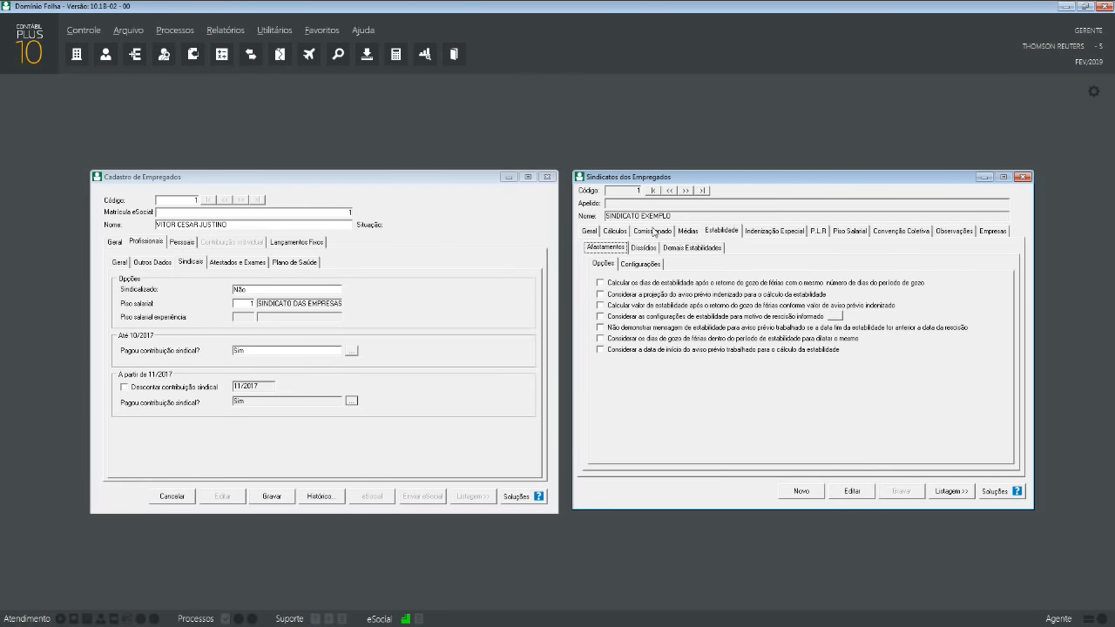
pyautogui.click(591, 232)
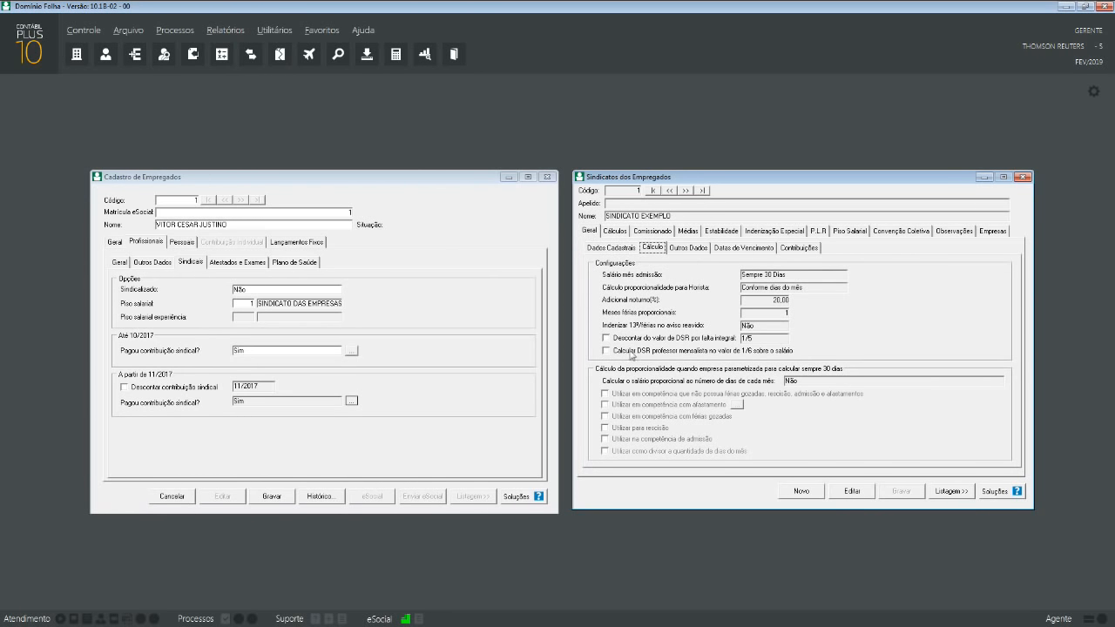
pyautogui.click(613, 247)
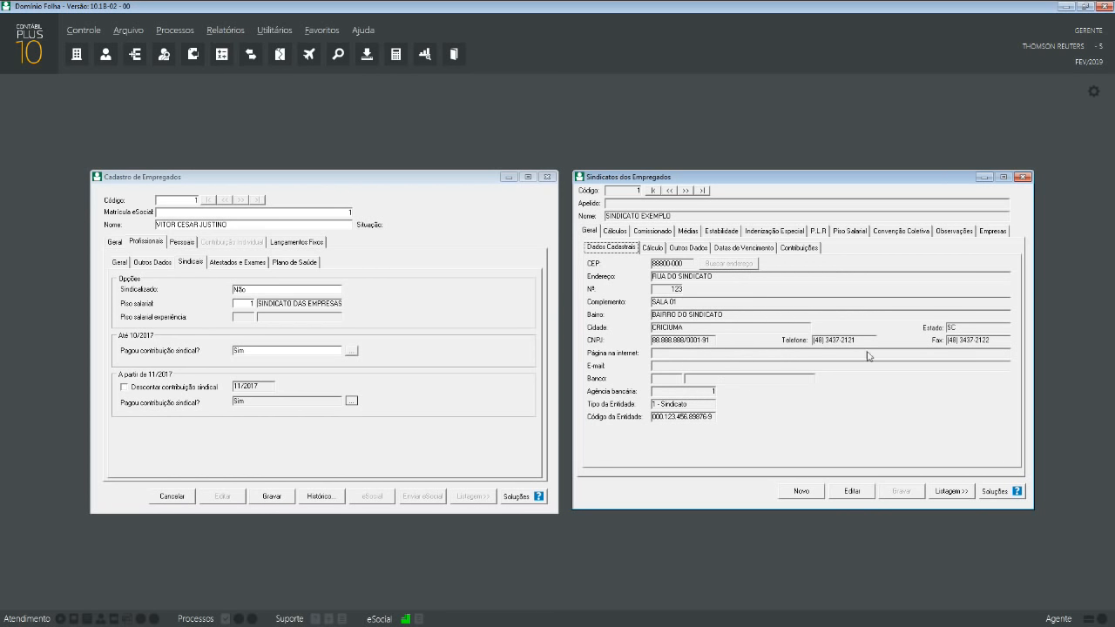
pyautogui.click(856, 232)
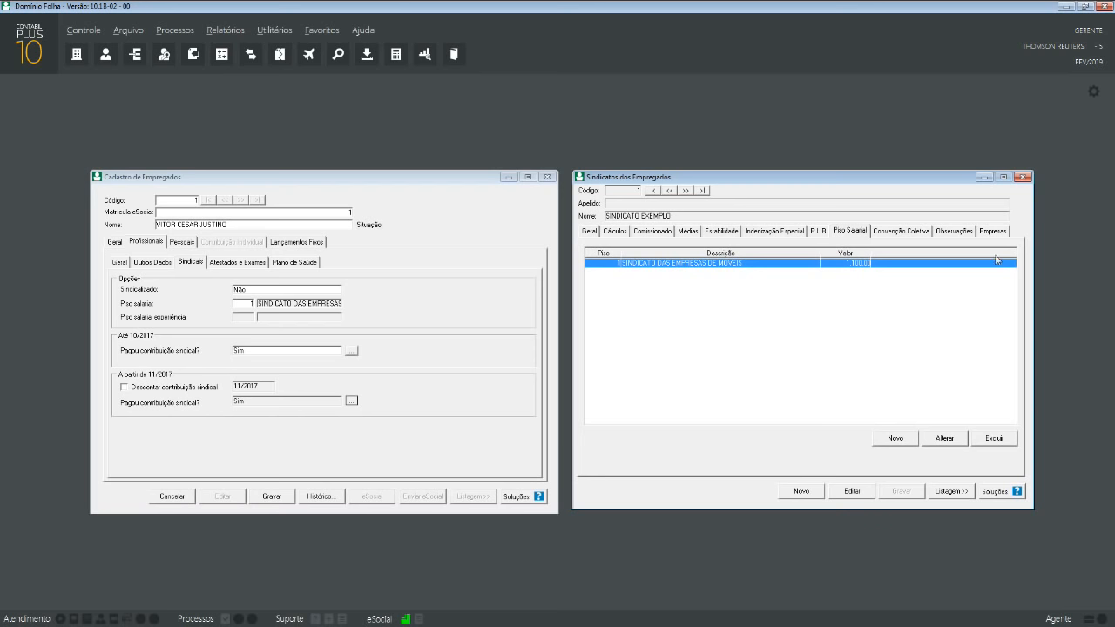
pyautogui.click(1021, 177)
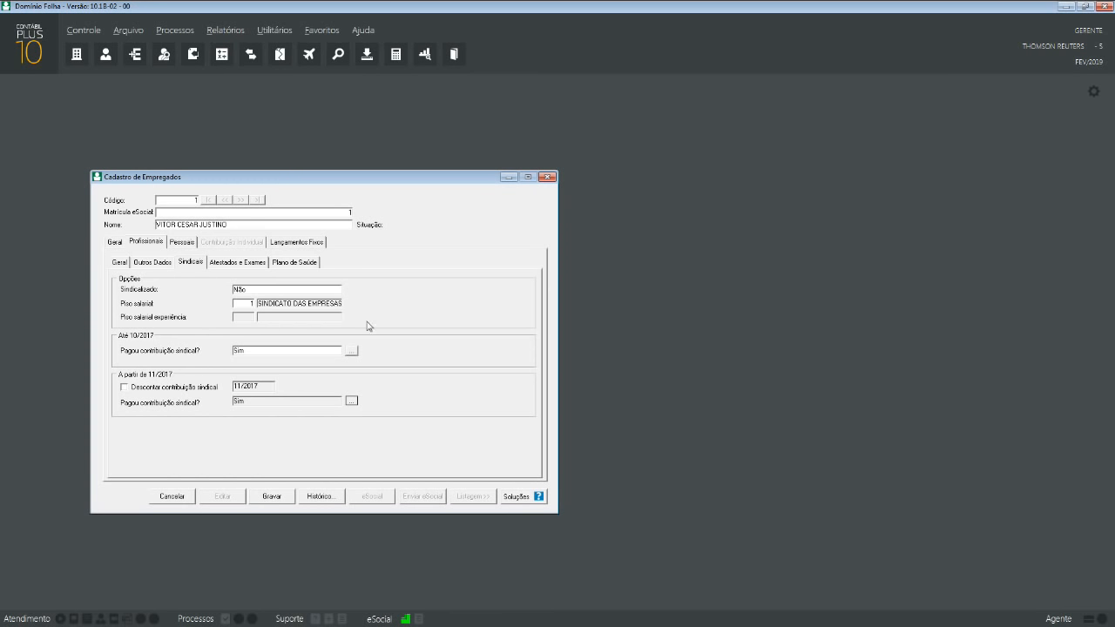
# - Open Atestados e Exames, glance at Exame Toxicológico, and start a new ASO from Atestados Ocupacionais
pyautogui.click(249, 263)
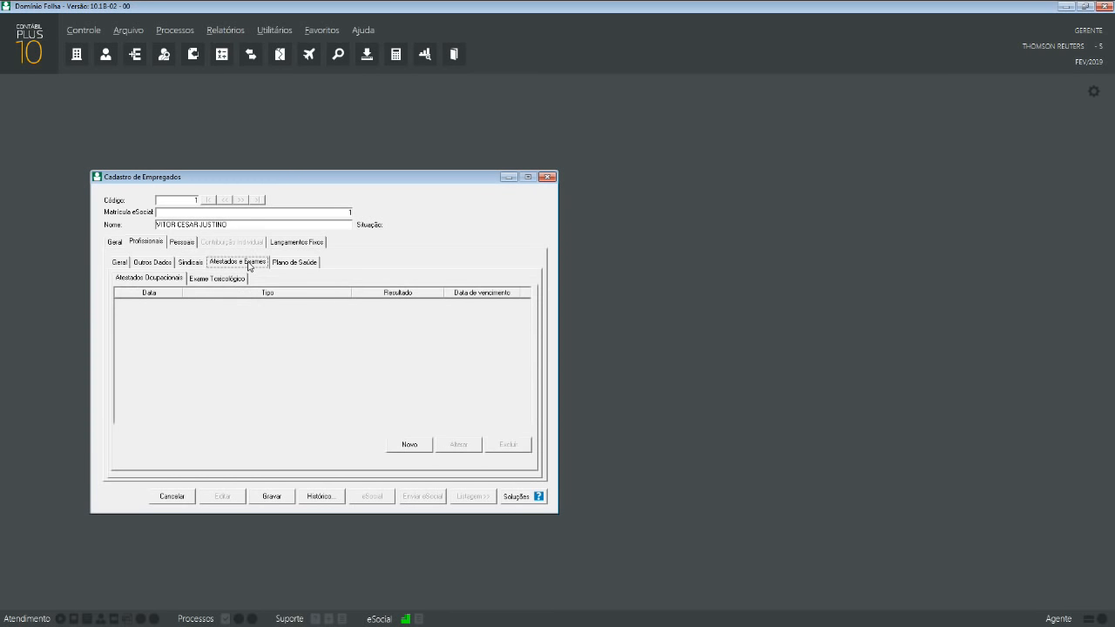
pyautogui.click(170, 279)
pyautogui.click(206, 281)
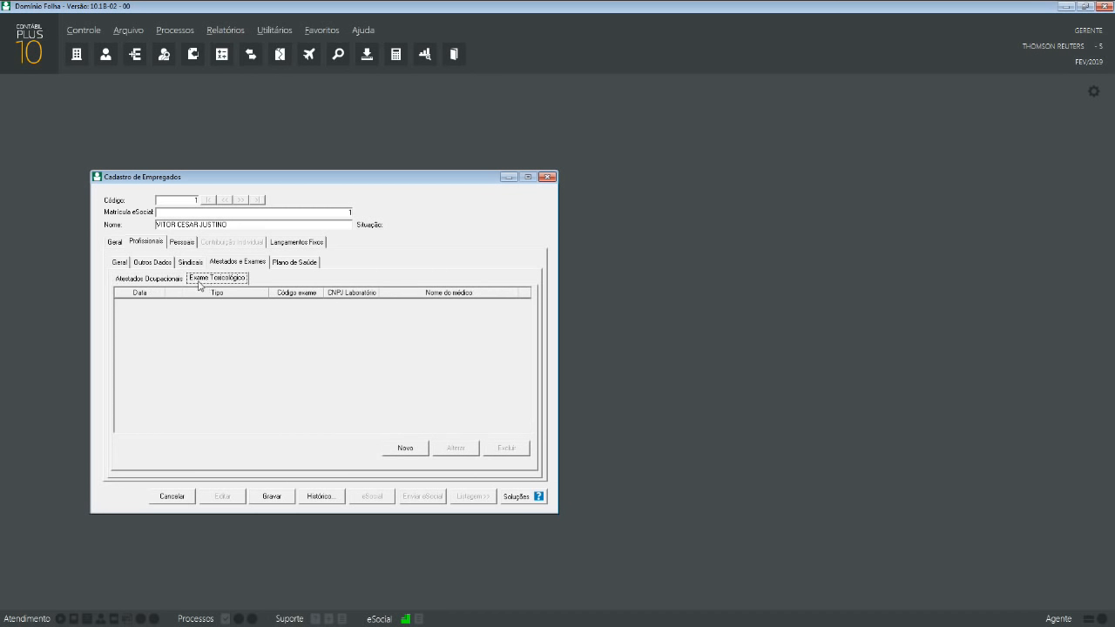
pyautogui.click(165, 280)
pyautogui.click(414, 444)
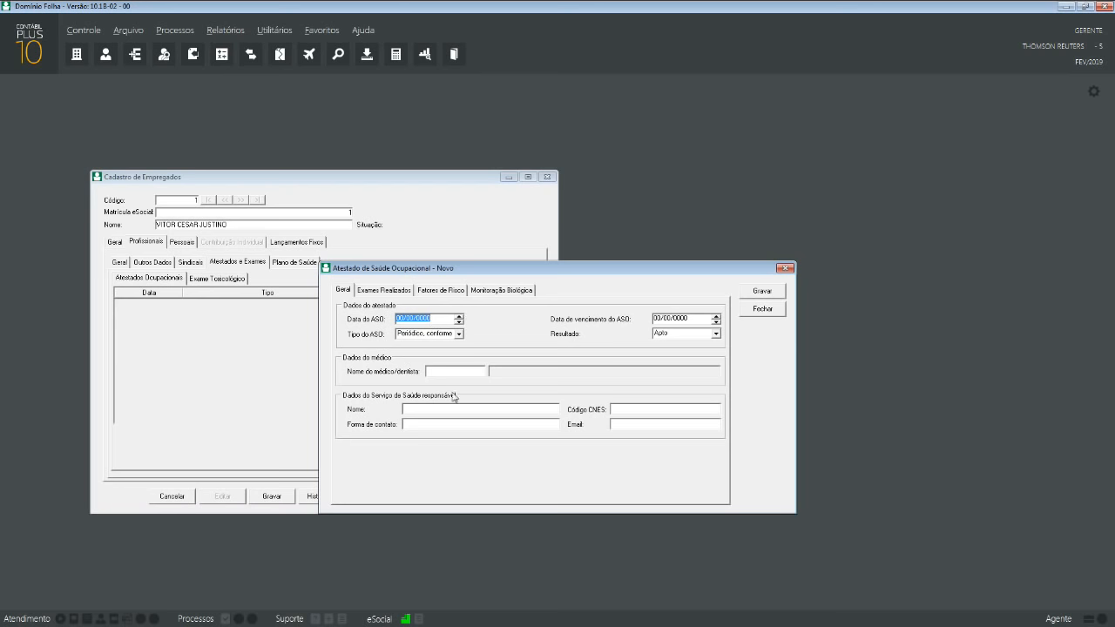
# - Browse the ASO's Exames Realizados, Fatores de Risco and Monitoração Biológica sections, then close it unsaved
pyautogui.click(386, 294)
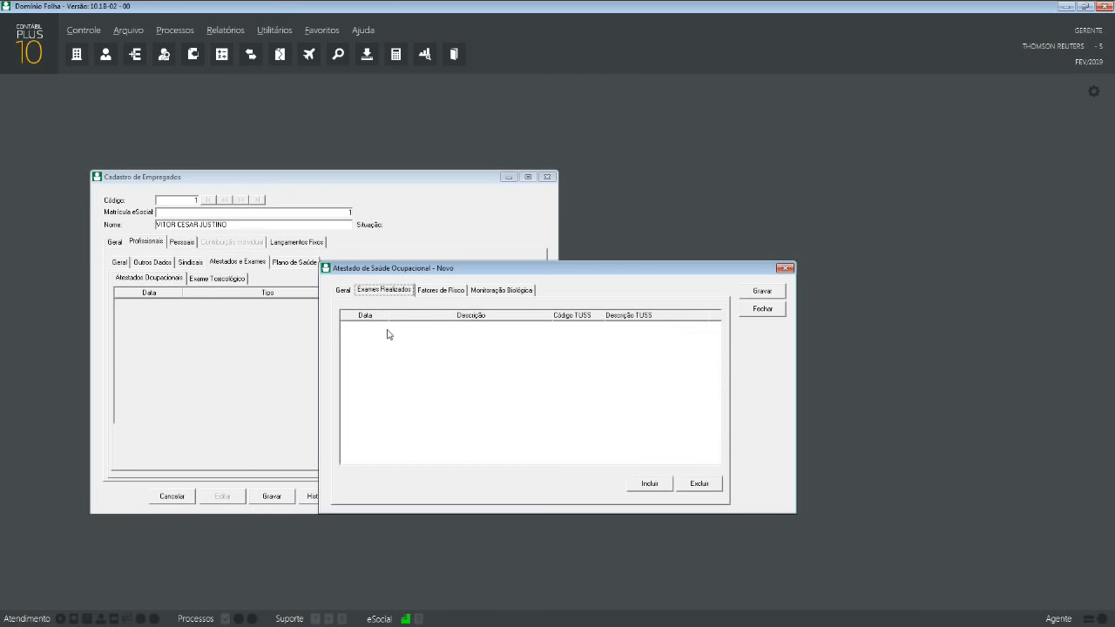
pyautogui.click(444, 293)
pyautogui.click(511, 297)
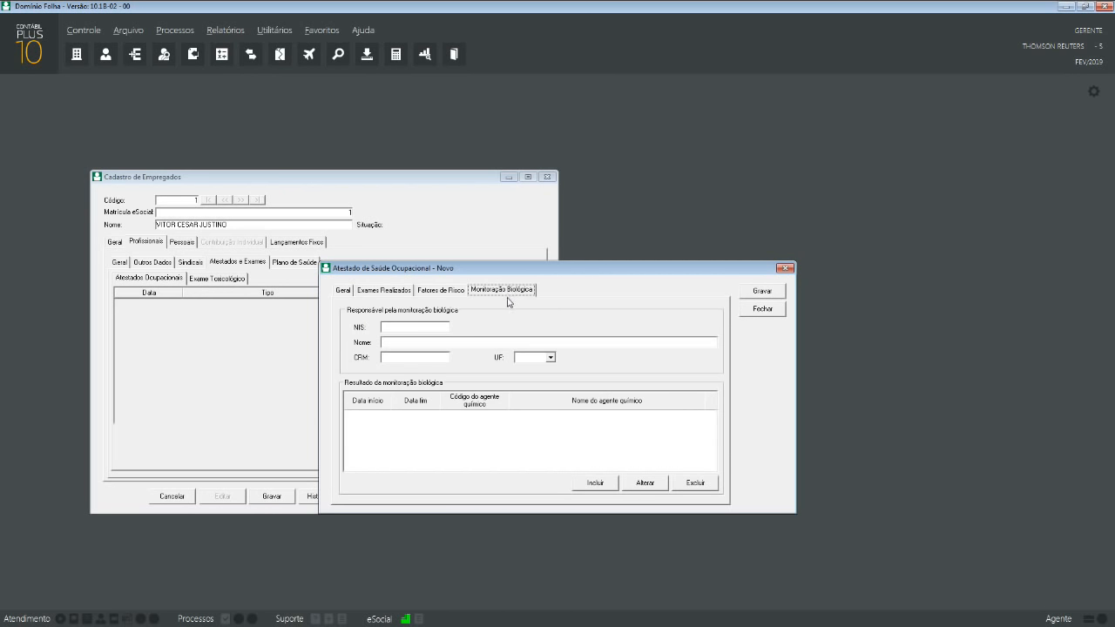
pyautogui.click(356, 292)
pyautogui.click(349, 291)
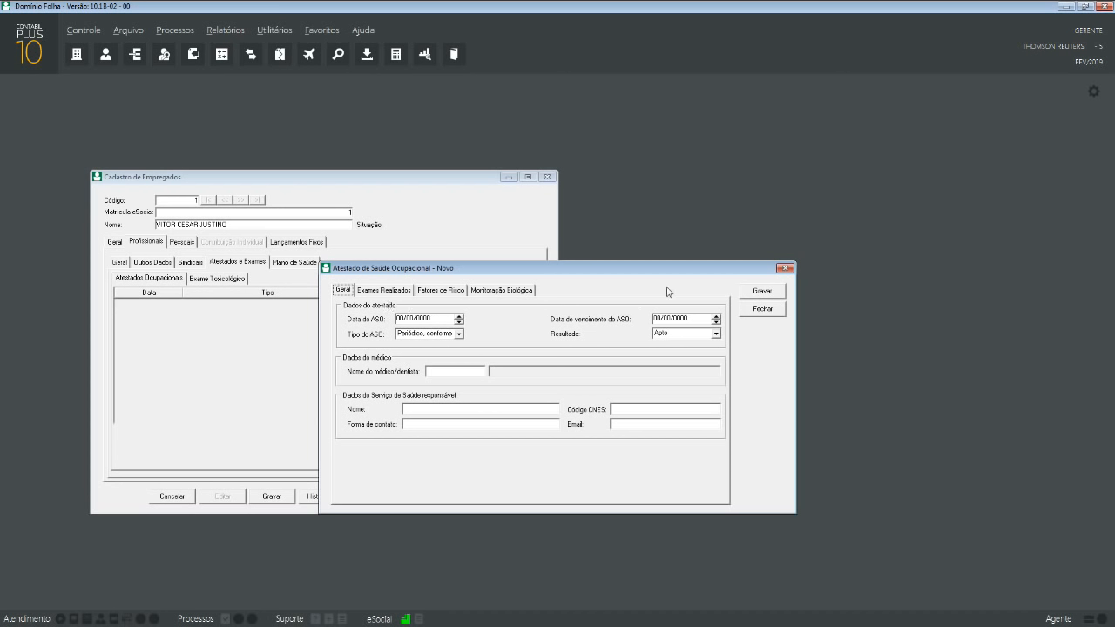
pyautogui.click(785, 268)
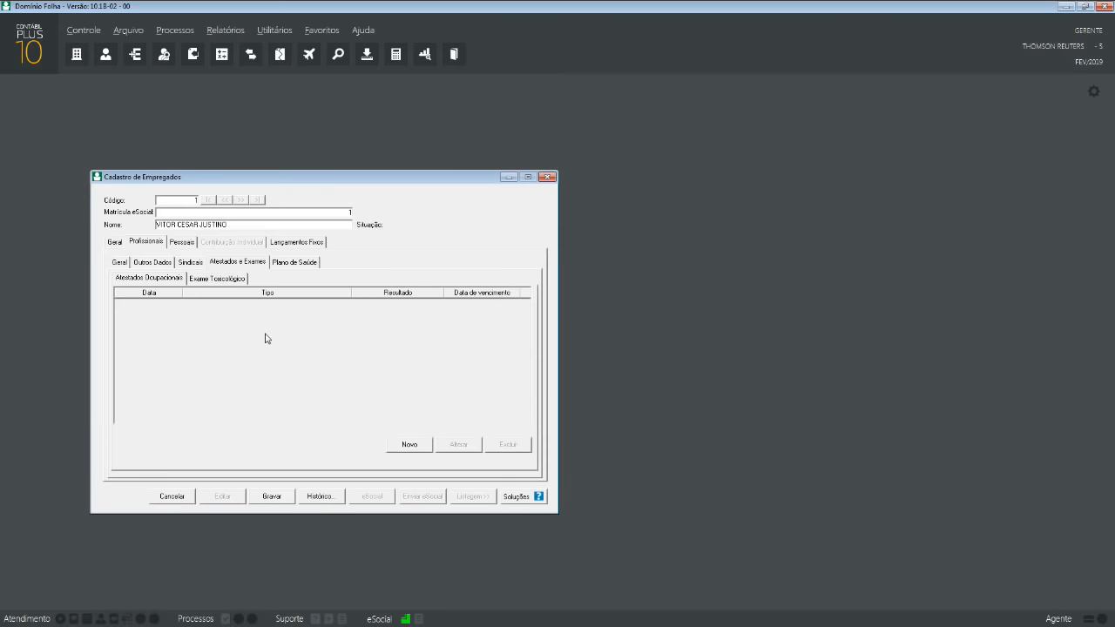
# - On the Exame Toxicológico list, open a new entry, close it, and open a fresh one
pyautogui.click(242, 283)
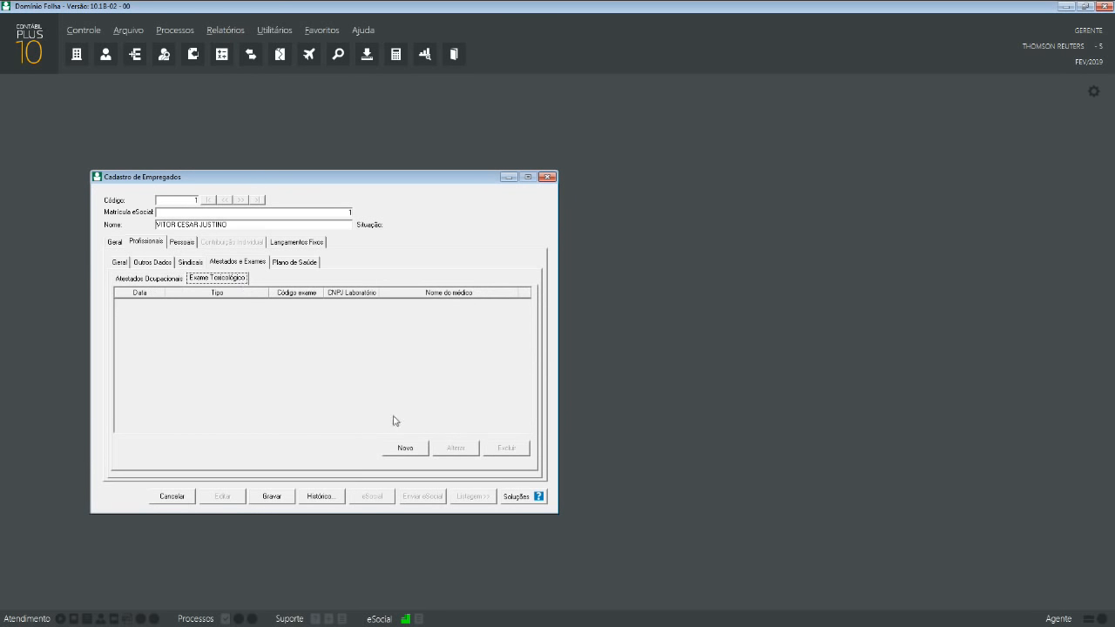
pyautogui.click(405, 448)
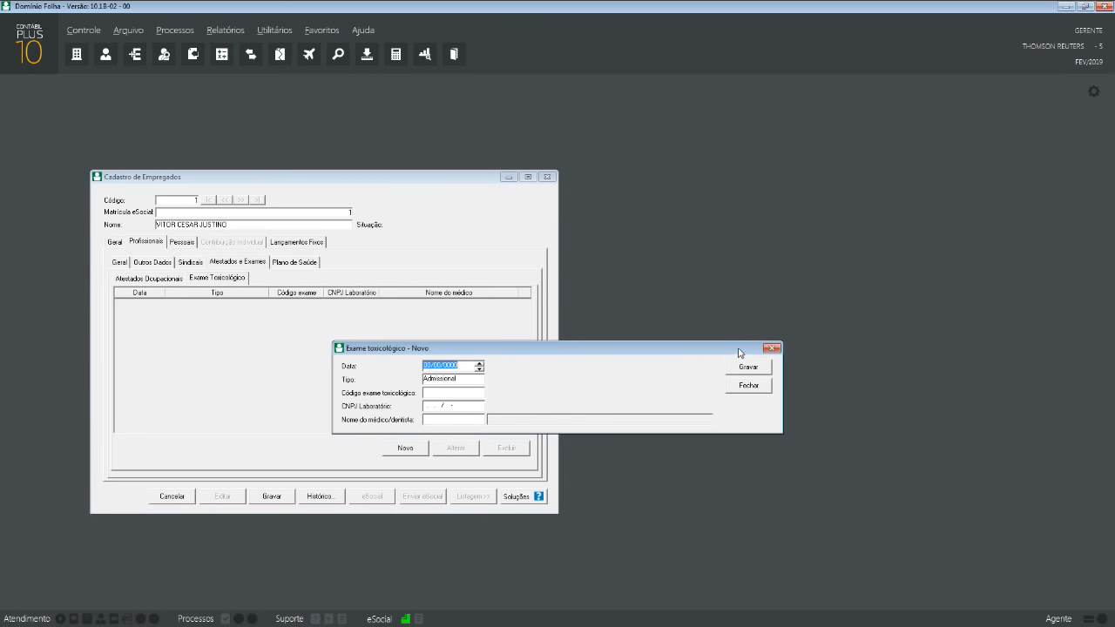
pyautogui.click(770, 349)
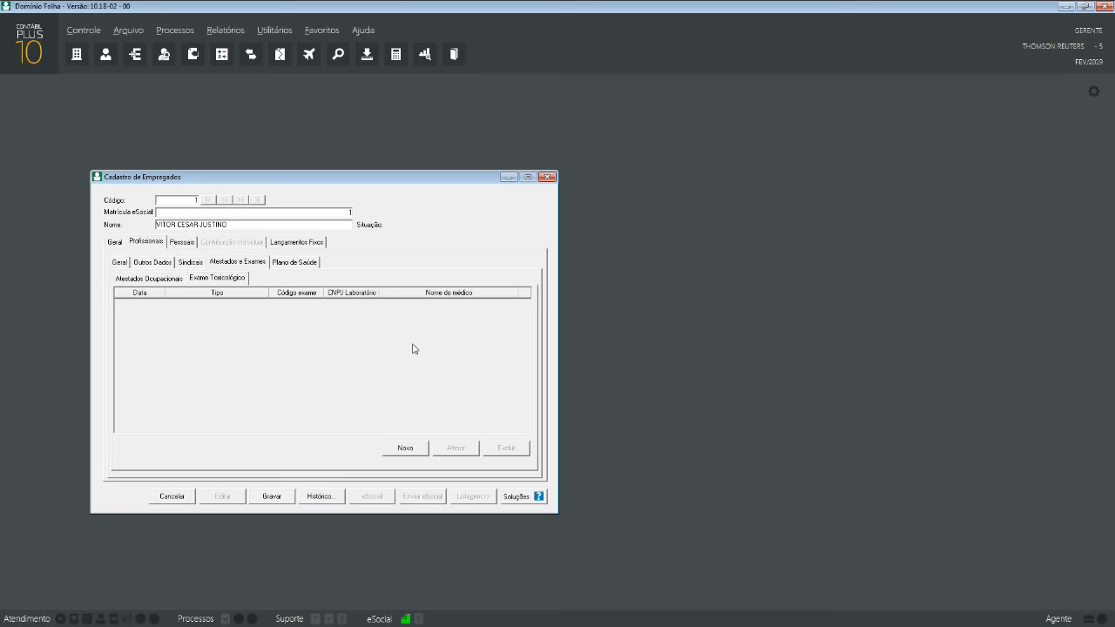
pyautogui.click(397, 450)
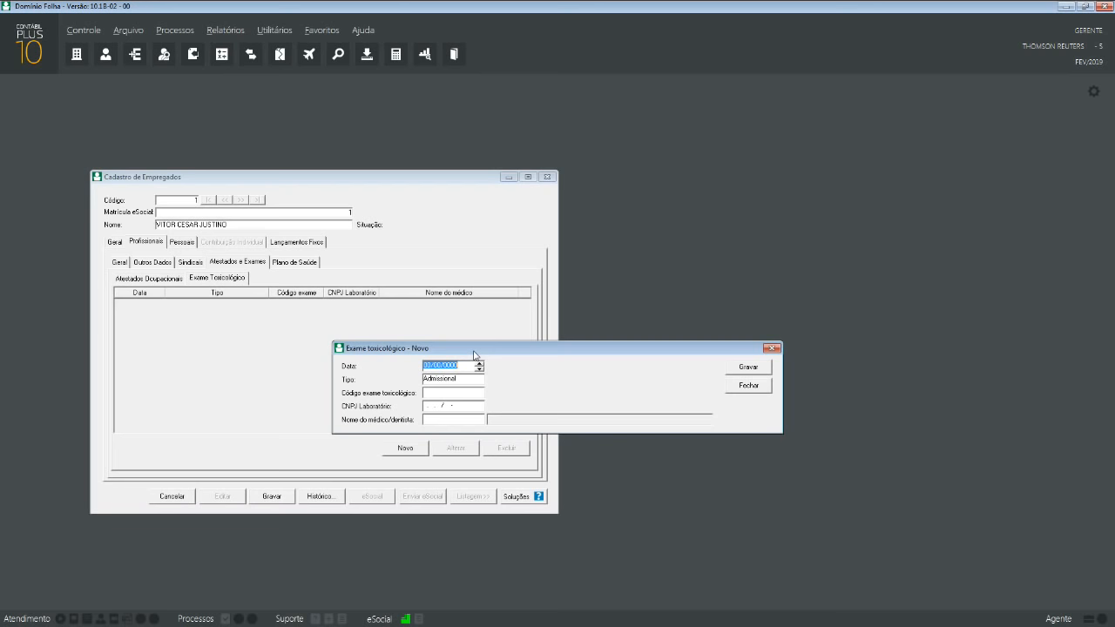
# - Discard the new toxicology exam entry and switch to the Atestados Ocupacionais list
pyautogui.click(771, 348)
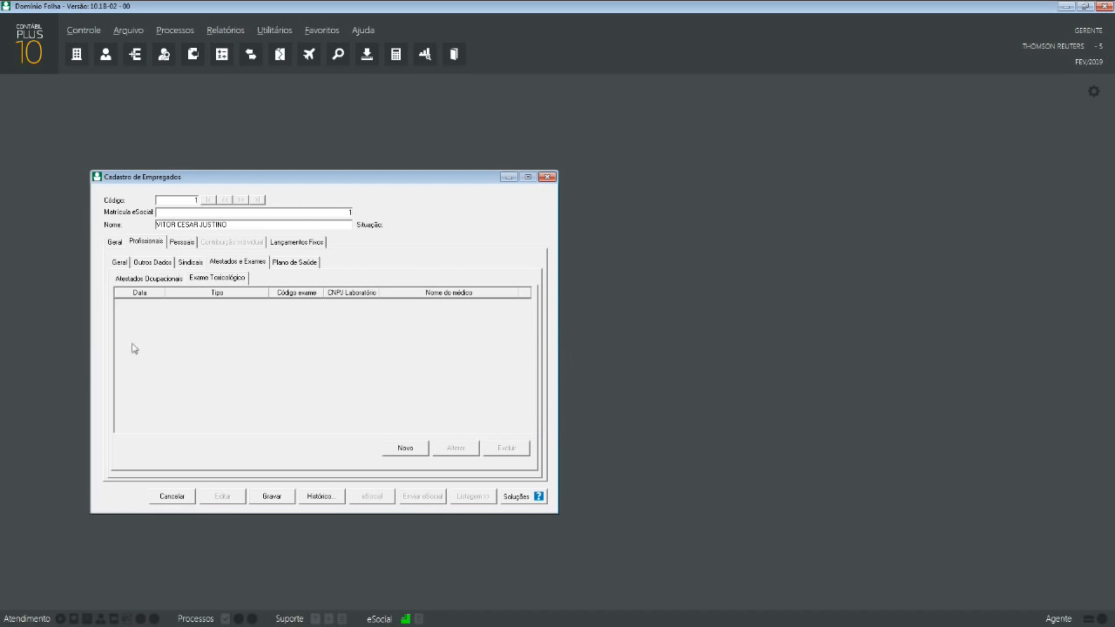
pyautogui.click(165, 279)
# - Start a new ASO, check its Exames Realizados and Geral tabs, then close it unsaved
pyautogui.click(394, 448)
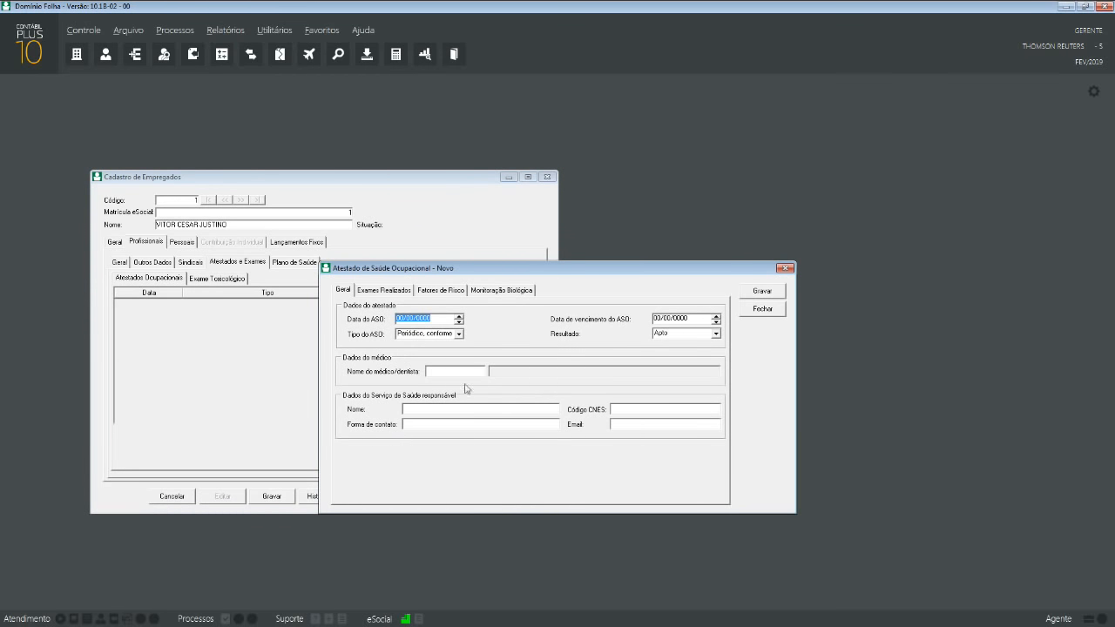
pyautogui.click(385, 291)
pyautogui.click(345, 290)
pyautogui.click(772, 307)
# - In Plano de Saúde, tick Possui desconto and add a plan row with employee-only beneficiary
pyautogui.click(292, 263)
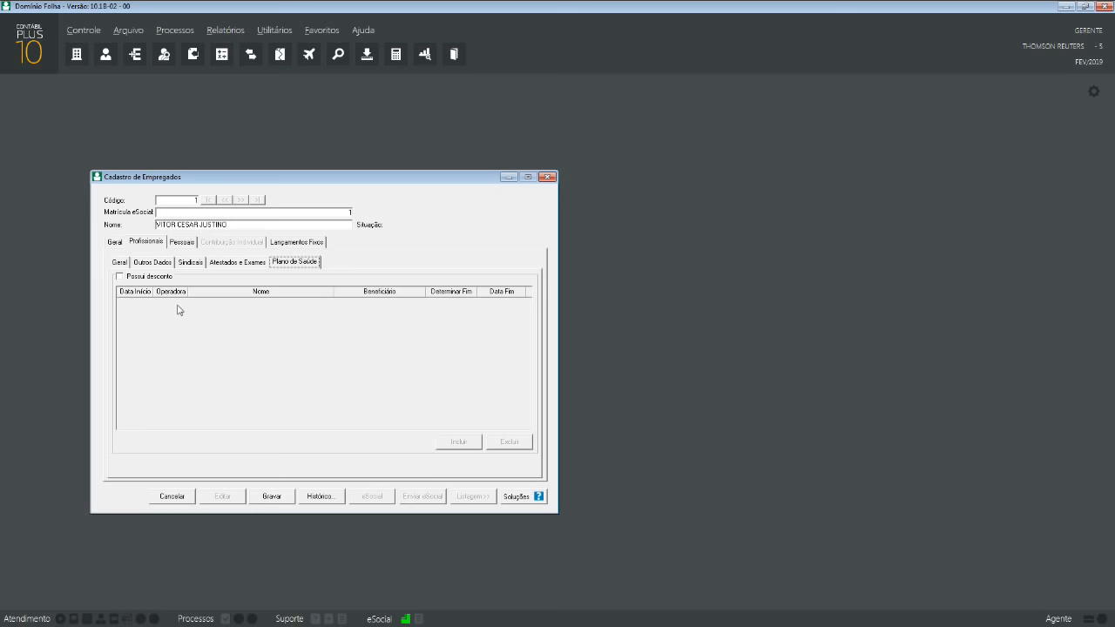
pyautogui.click(152, 277)
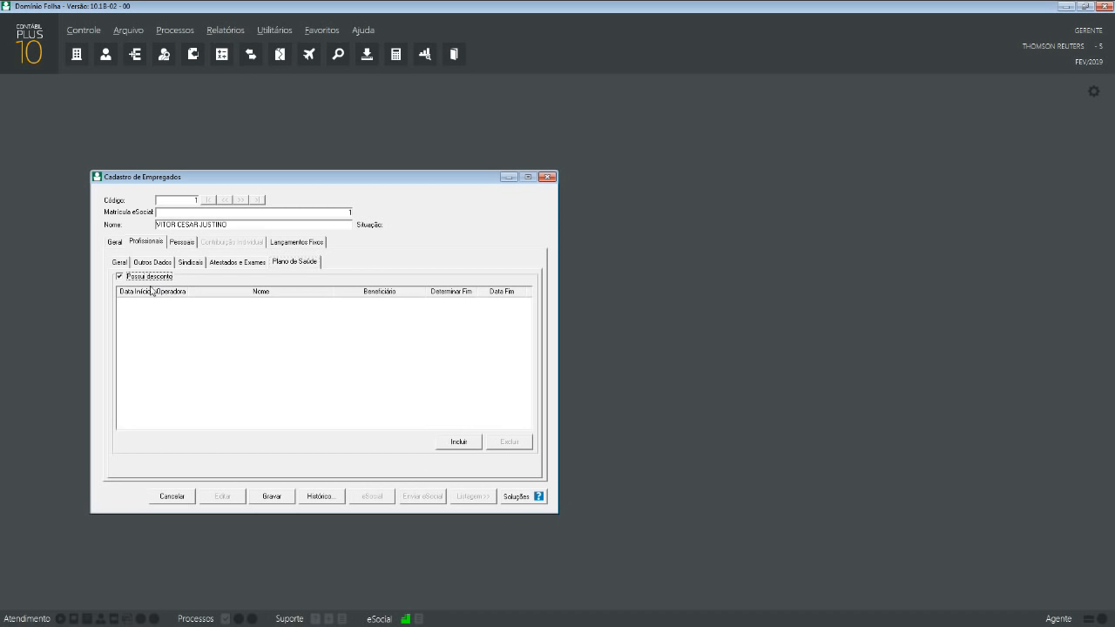
pyautogui.click(459, 442)
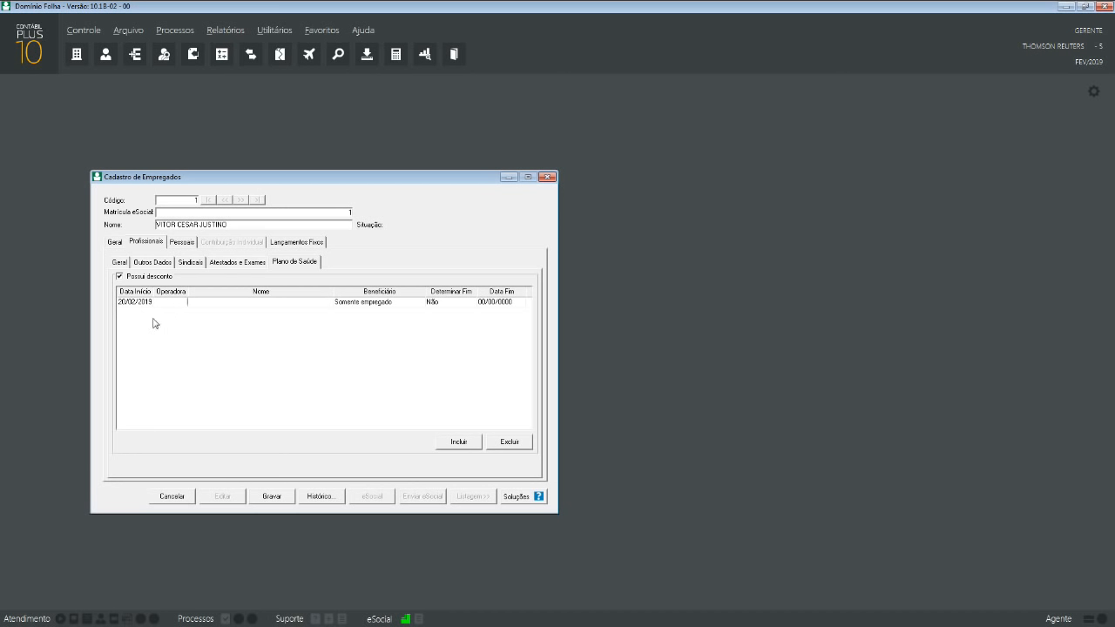
pyautogui.click(370, 304)
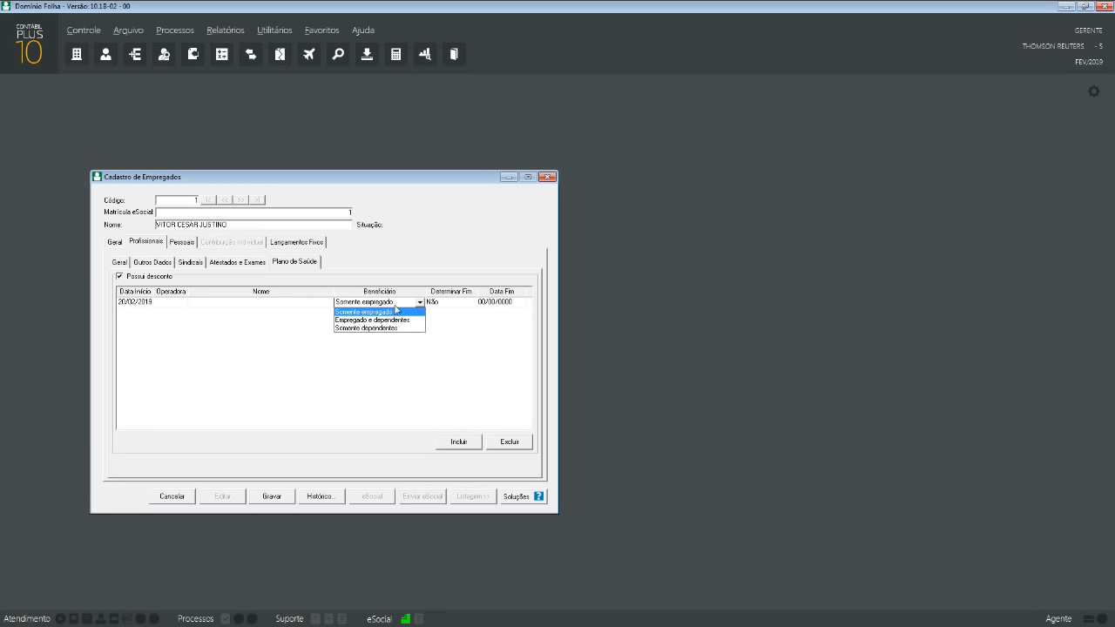
pyautogui.click(401, 305)
pyautogui.click(400, 305)
pyautogui.click(405, 311)
# - Delete the plan row and untick Possui desconto after dismissing the error messages
pyautogui.click(165, 277)
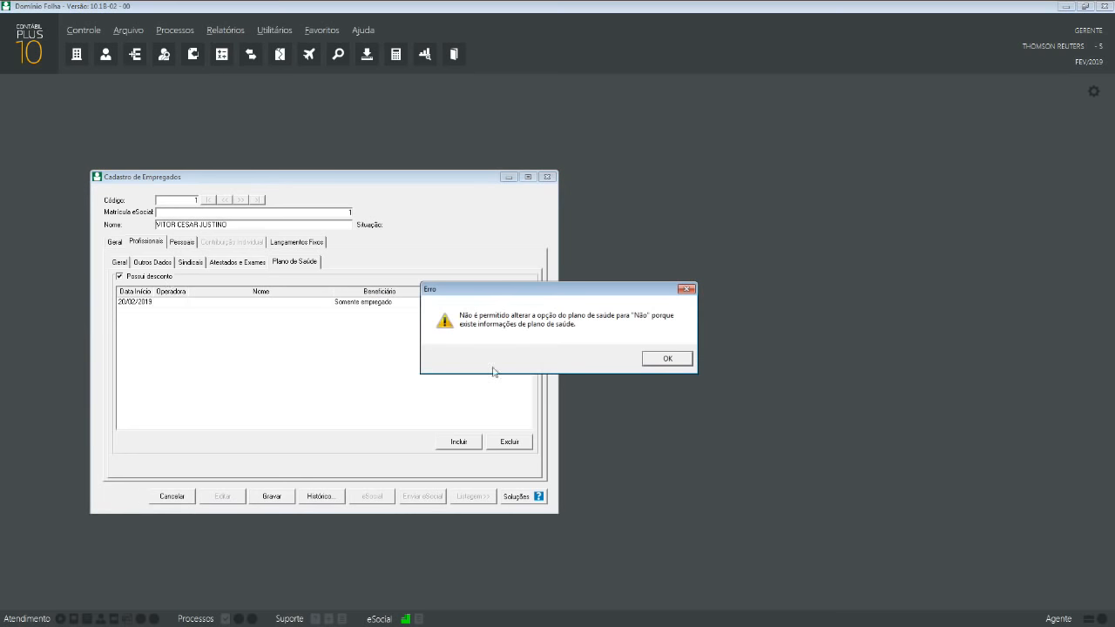
pyautogui.click(663, 358)
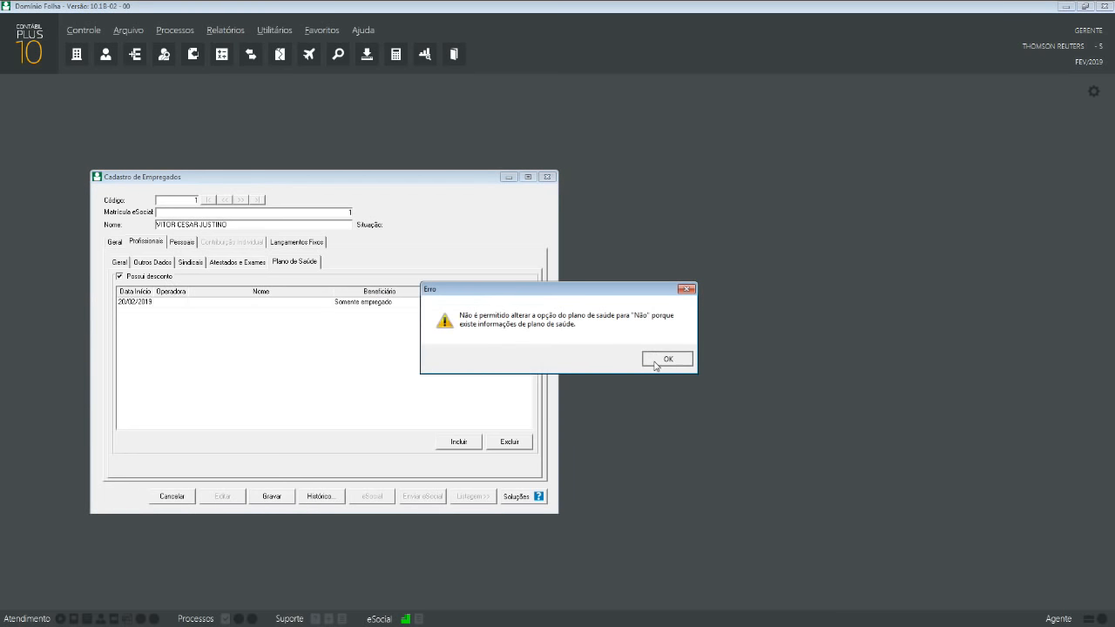
pyautogui.click(120, 277)
pyautogui.click(665, 359)
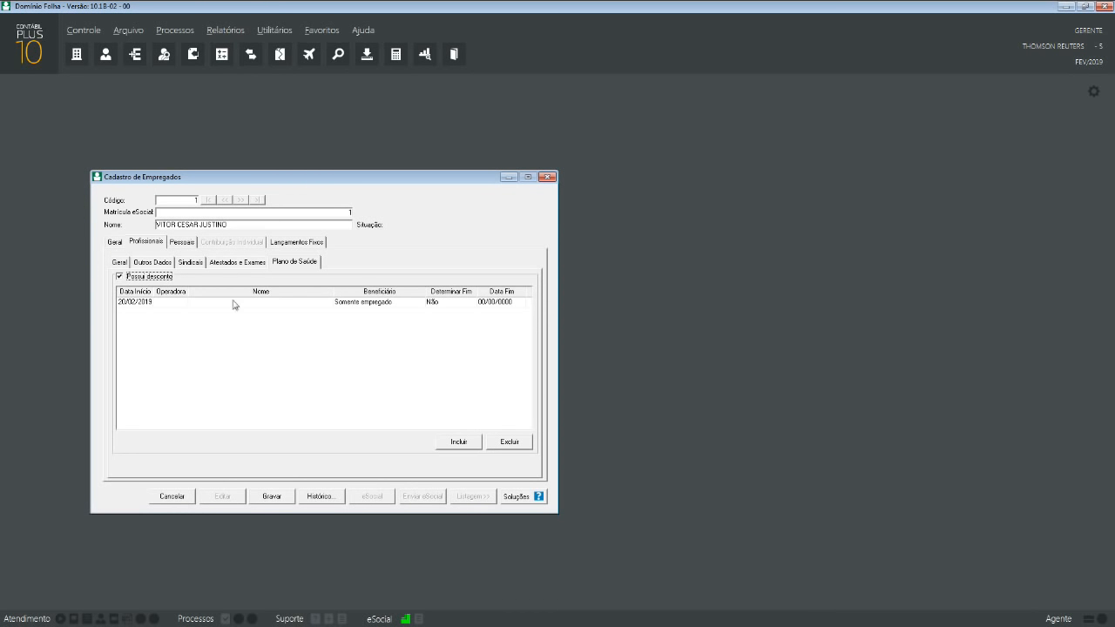
pyautogui.click(119, 276)
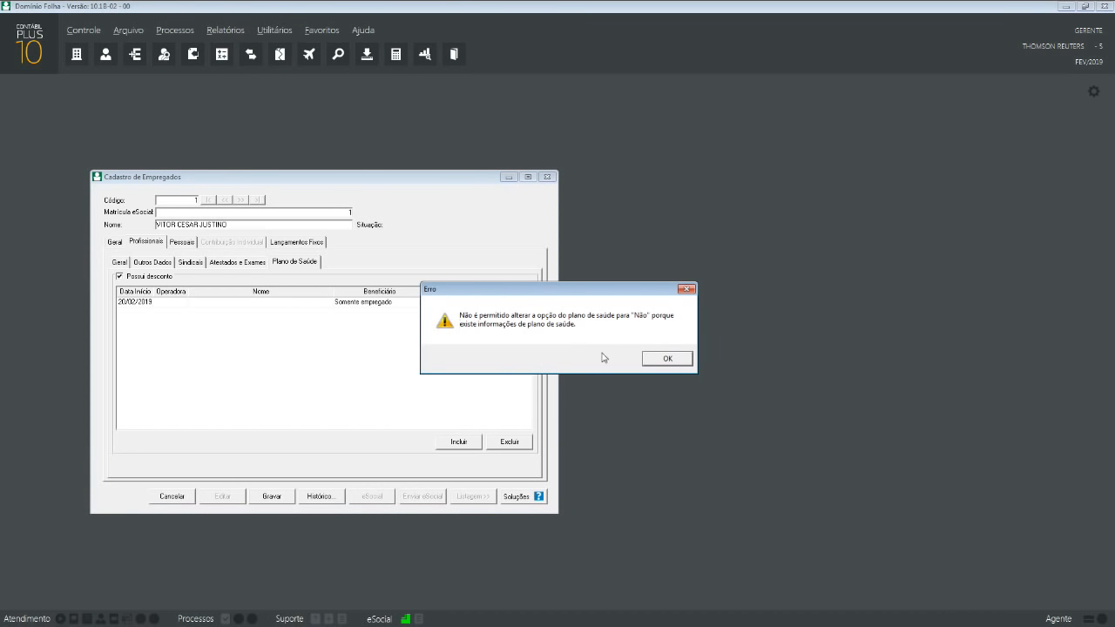
pyautogui.click(648, 360)
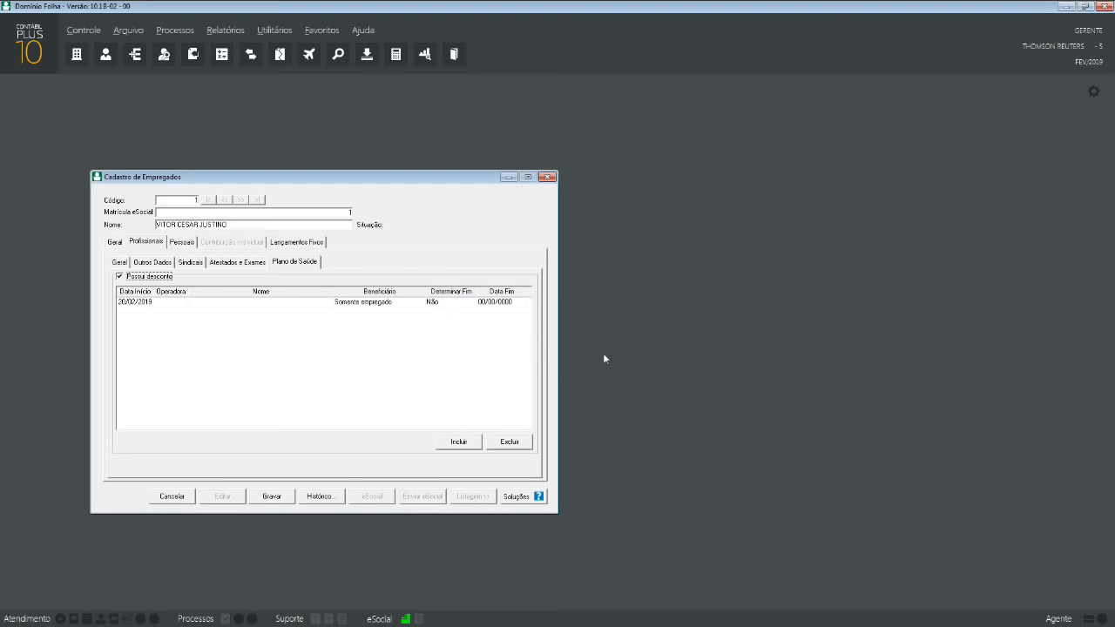
pyautogui.click(522, 444)
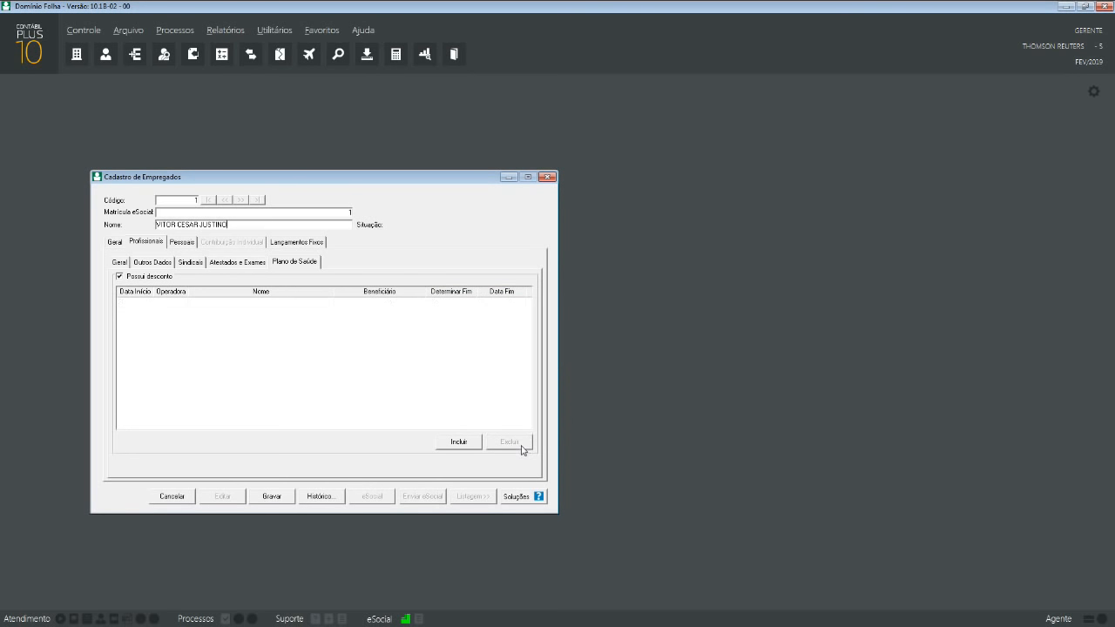
pyautogui.click(119, 276)
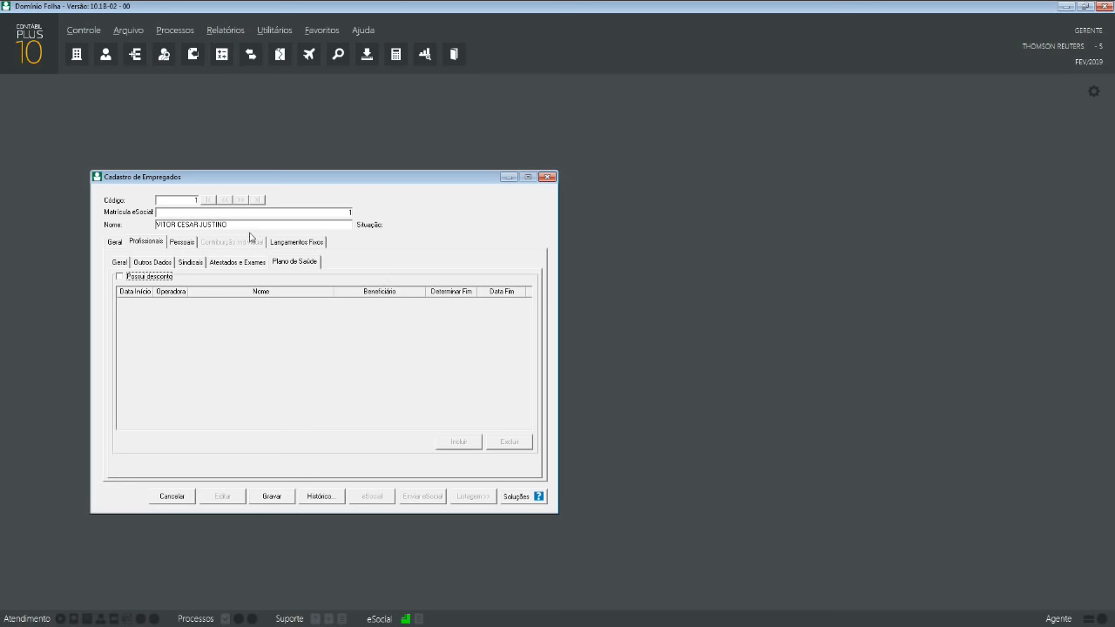
# - Enter the RG identity number with issuer SSP, state SC and date 01/01/2019, then view Demais Documentos
pyautogui.click(180, 241)
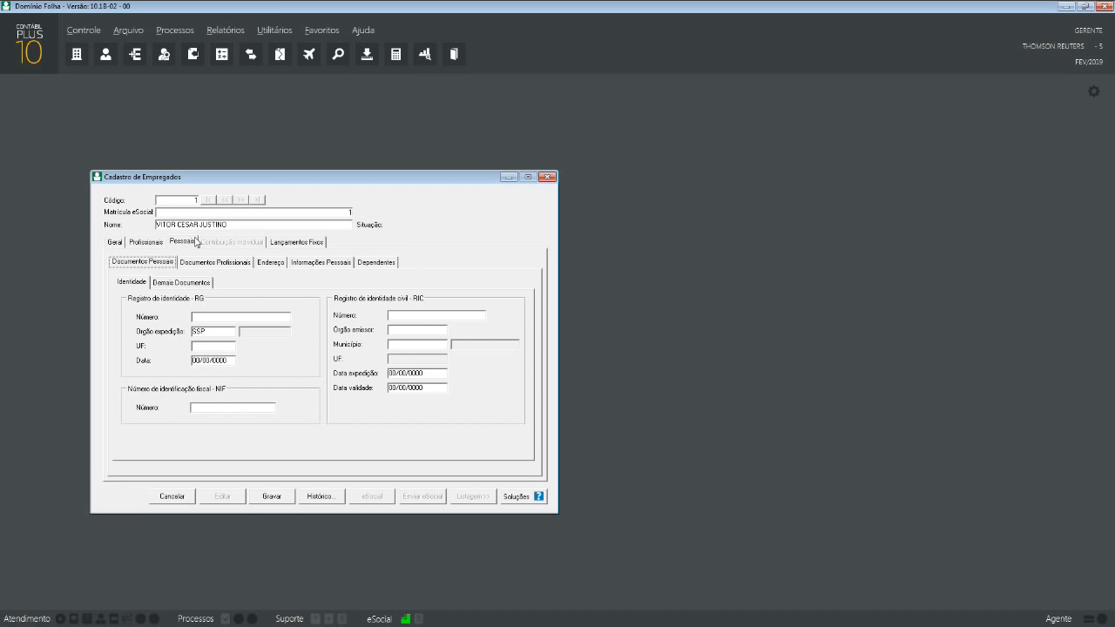
pyautogui.click(217, 319)
pyautogui.click(223, 333)
pyautogui.click(221, 335)
pyautogui.click(223, 347)
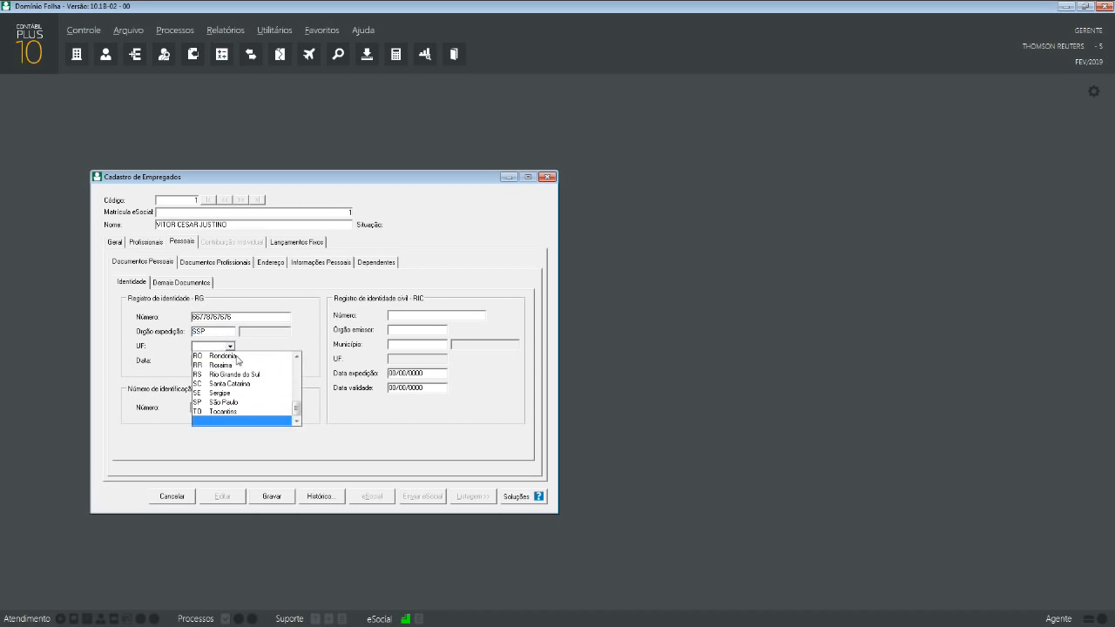
pyautogui.click(232, 386)
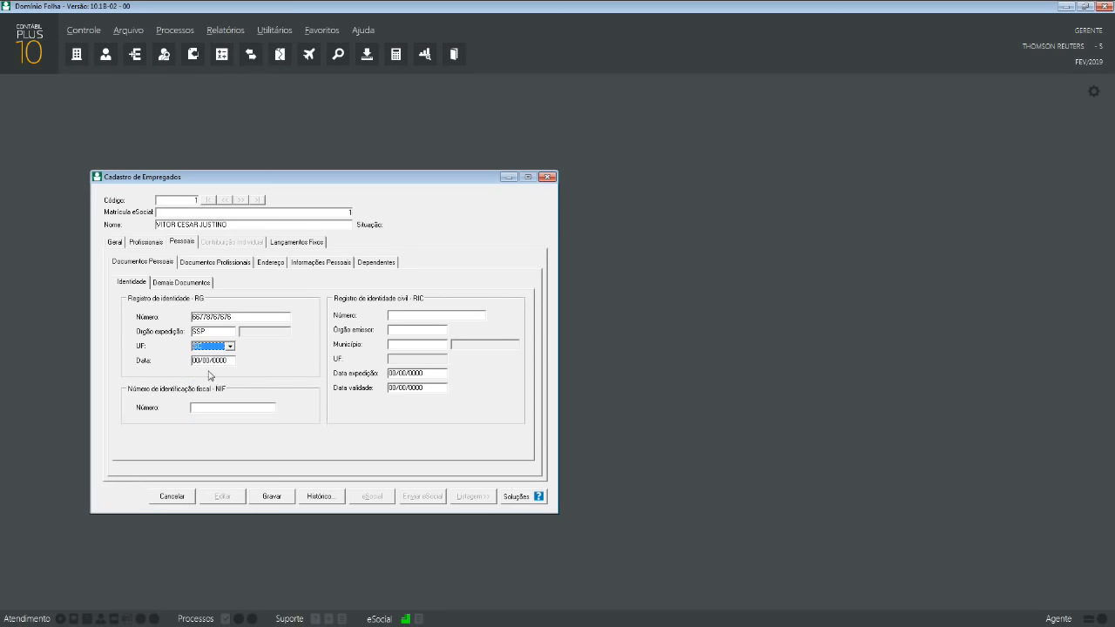
pyautogui.press('Tab')
pyautogui.write('01')
pyautogui.write('01/2019')
pyautogui.click(160, 283)
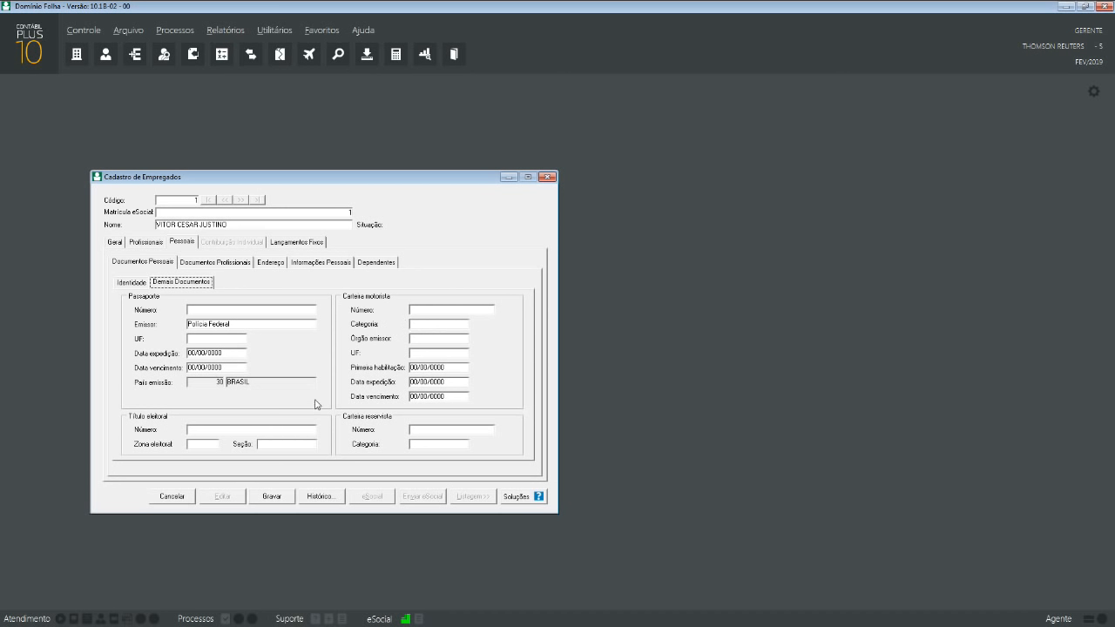
# - Start a new professional document with council CRC, the registration number and region CRICIUMA
pyautogui.click(218, 263)
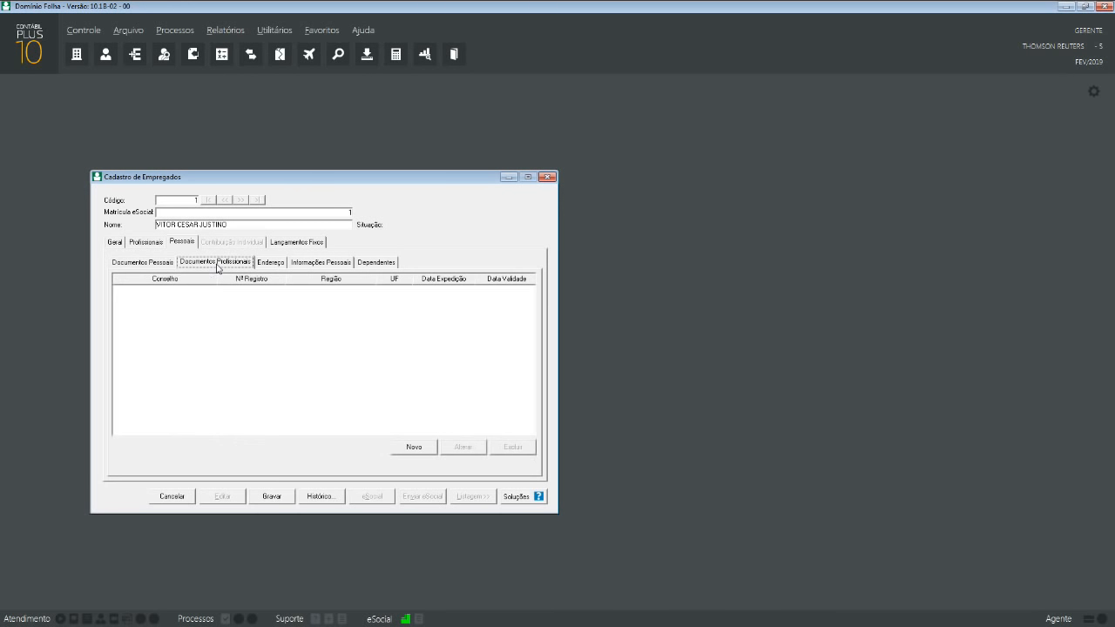
pyautogui.click(411, 444)
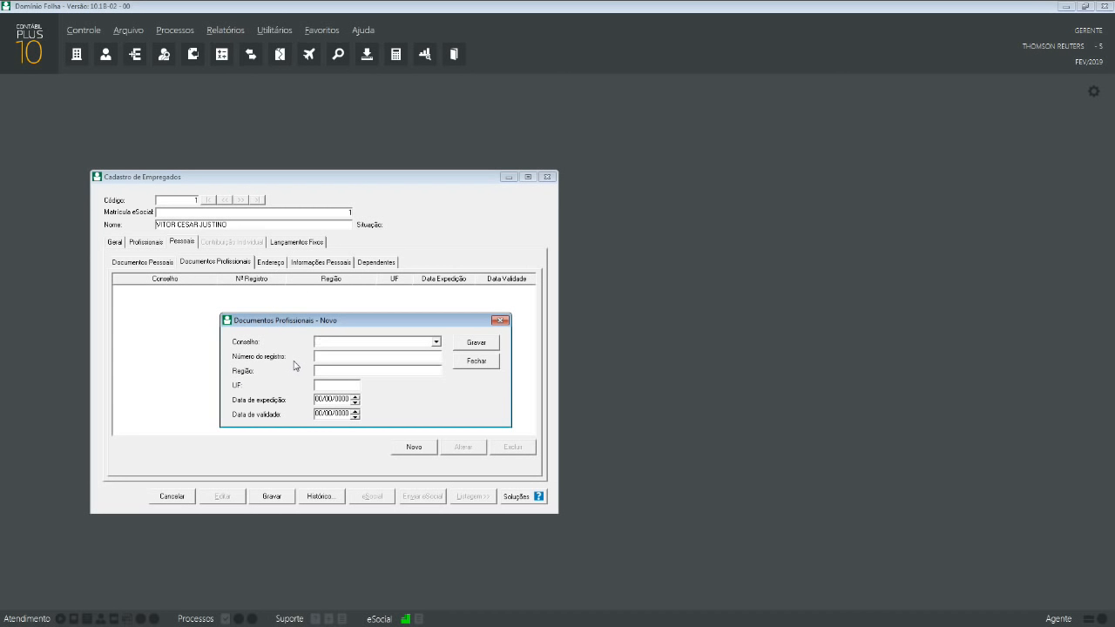
pyautogui.click(438, 344)
pyautogui.click(439, 342)
pyautogui.write('crc')
pyautogui.press('Tab')
pyautogui.press('Tab')
pyautogui.write('cri')
pyautogui.press('BackSpace')
pyautogui.press('BackSpace')
pyautogui.press('BackSpace')
pyautogui.write('CROCO')
pyautogui.press('BackSpace')
pyautogui.press('BackSpace')
pyautogui.press('BackSpace')
pyautogui.write('ICIUMA')
pyautogui.doubleClick(341, 342)
pyautogui.write('CRC')
# - Set state SC, issue date 01/01/2019 and validity 01/01/2020, then save the CRC registration
pyautogui.click(352, 388)
pyautogui.moveTo(412, 410); pyautogui.dragTo(414, 461)
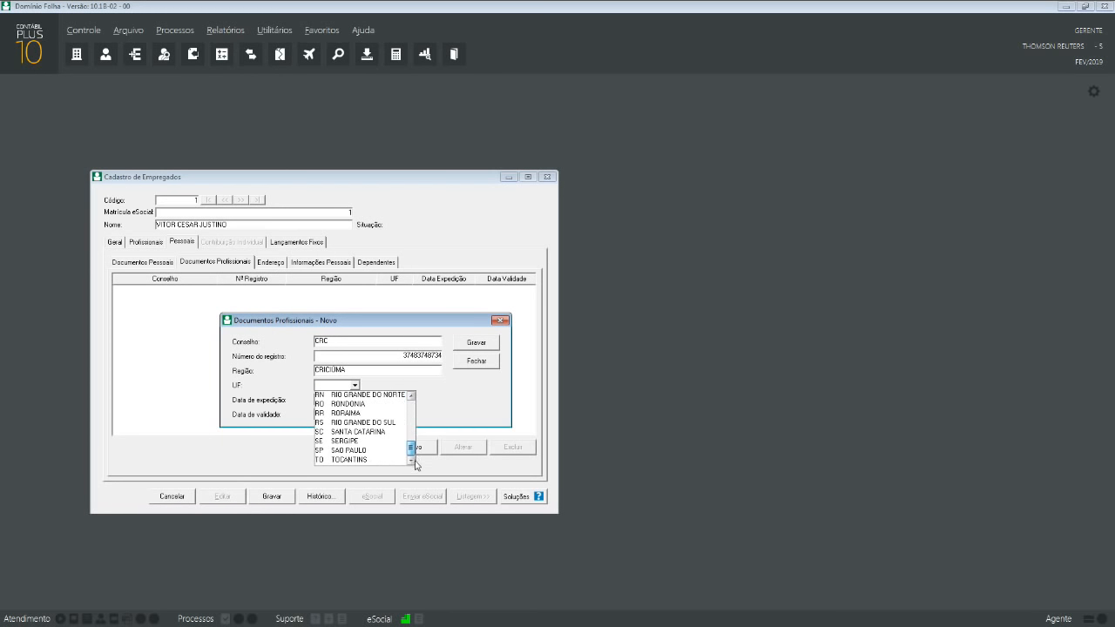
pyautogui.click(369, 432)
pyautogui.press('Tab')
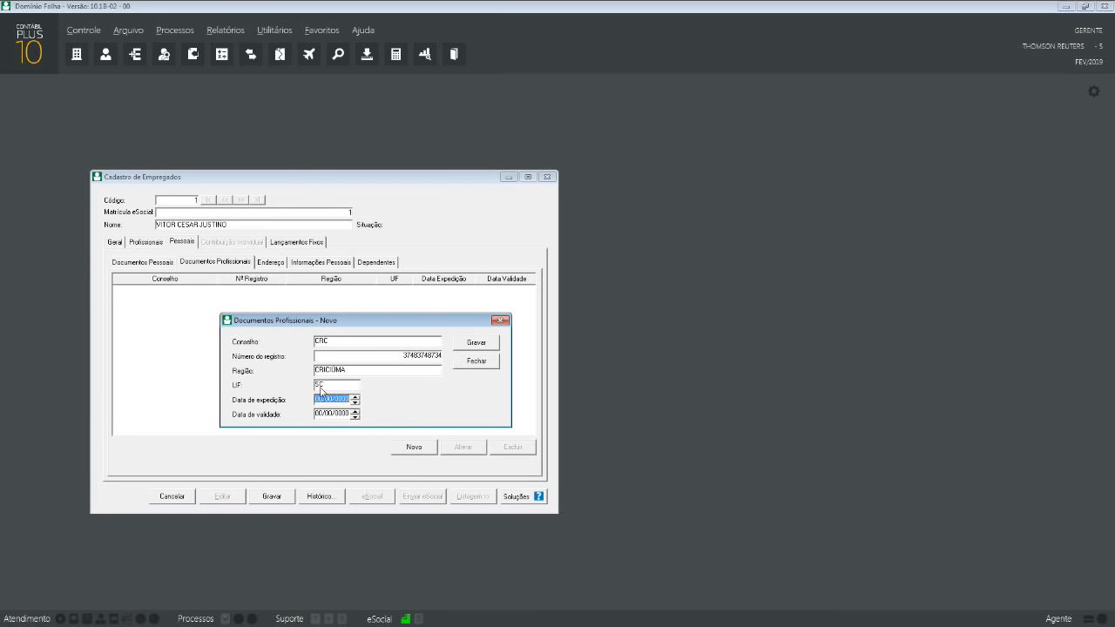
pyautogui.write('07/01/2019')
pyautogui.press('Tab')
pyautogui.write('12')
pyautogui.press('BackSpace')
pyautogui.press('BackSpace')
pyautogui.write('01/01/20')
pyautogui.click(477, 343)
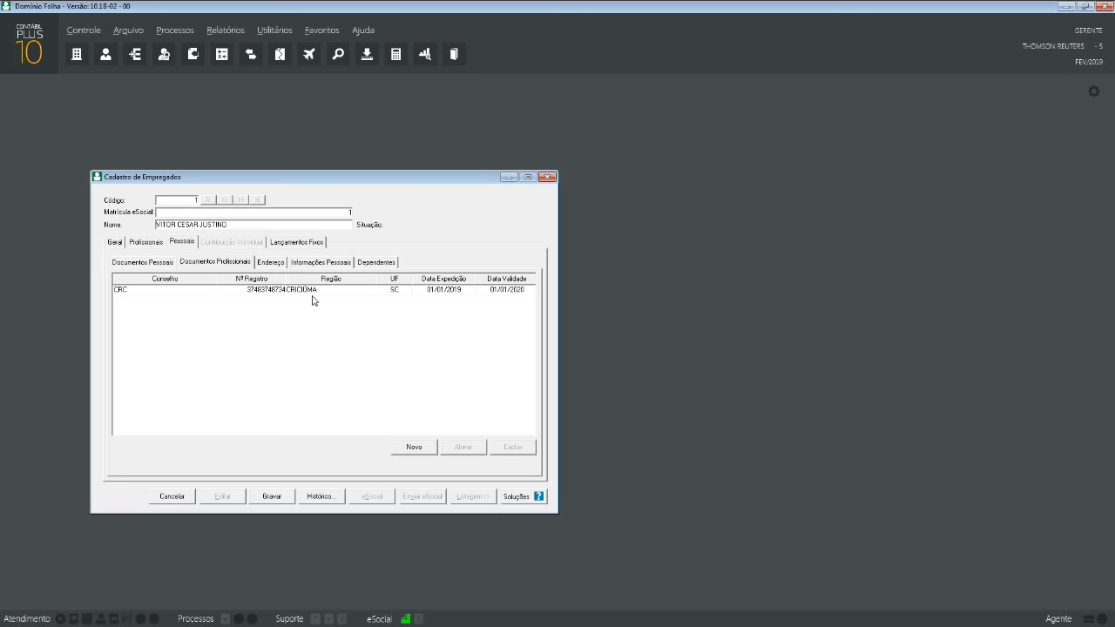
# - On the Endereço tab, fill the employee's address by looking up the postal code
pyautogui.click(271, 263)
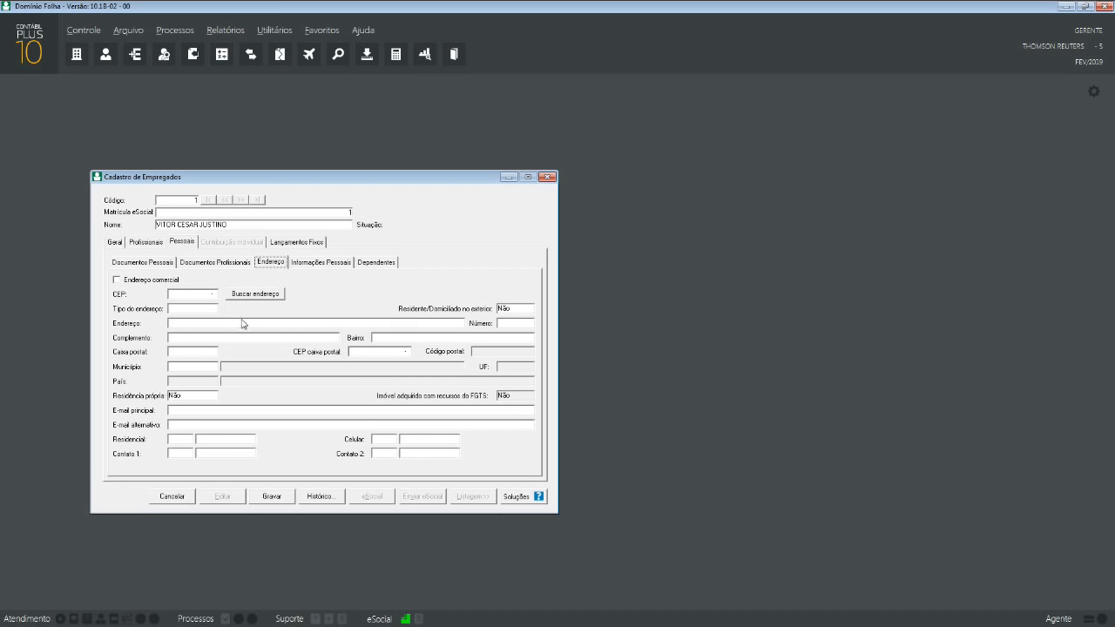
pyautogui.click(205, 296)
pyautogui.click(240, 297)
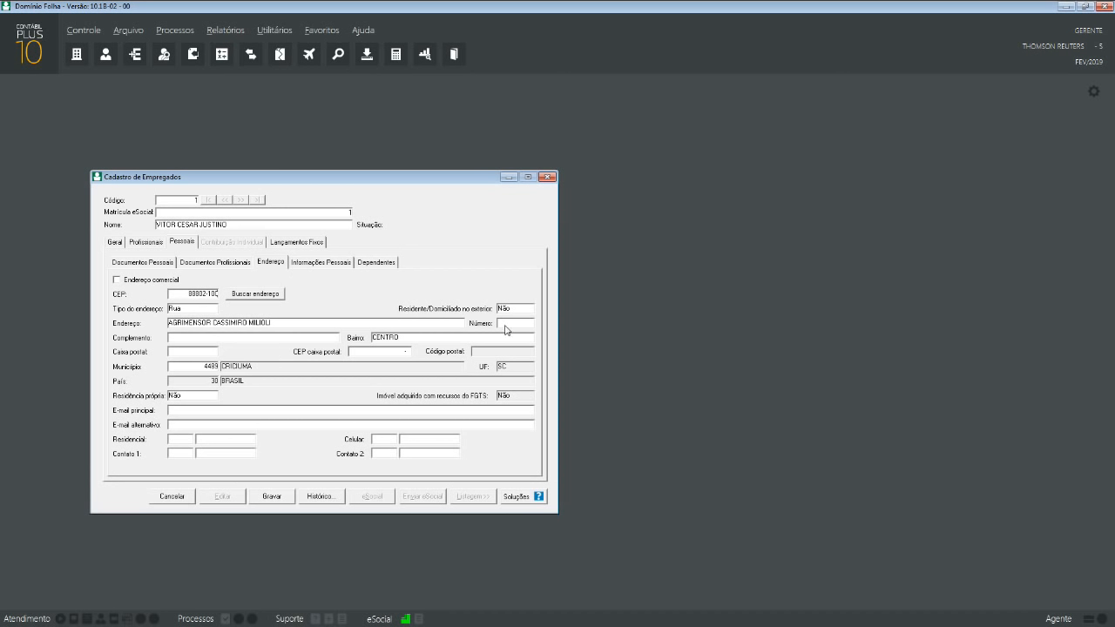
# - Enter the house number and complement ANEXO AO BANCO, fixing the typo
pyautogui.write('A')
pyautogui.write('NEXO A')
pyautogui.write('O BANCP')
pyautogui.press('Tab')
pyautogui.click(233, 338)
pyautogui.click(233, 341)
pyautogui.press('BackSpace')
pyautogui.write('O')
pyautogui.press('Tab')
pyautogui.press('Tab')
pyautogui.press('Tab')
pyautogui.press('Tab')
pyautogui.press('Tab')
pyautogui.press('Tab')
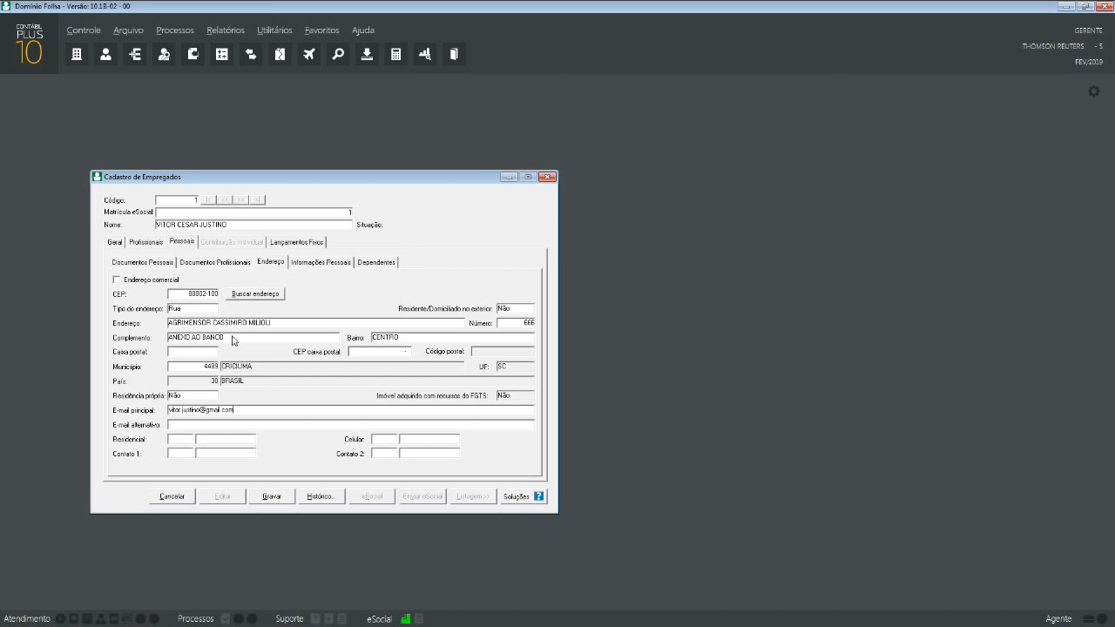
# - Enter the employee's main e-mail address, correcting its spelling and domain
pyautogui.hotkey('shift', 'Left')
pyautogui.hotkey('shift', 'Left')
pyautogui.hotkey('shift', 'Left')
pyautogui.hotkey('shift', 'Left')
pyautogui.hotkey('shift', 'Left')
pyautogui.press('BackSpace')
pyautogui.write('thomsonreuters')
# - Set nationality country BRASIL and birth municipality CRICIUMA (code 4409)
pyautogui.click(317, 263)
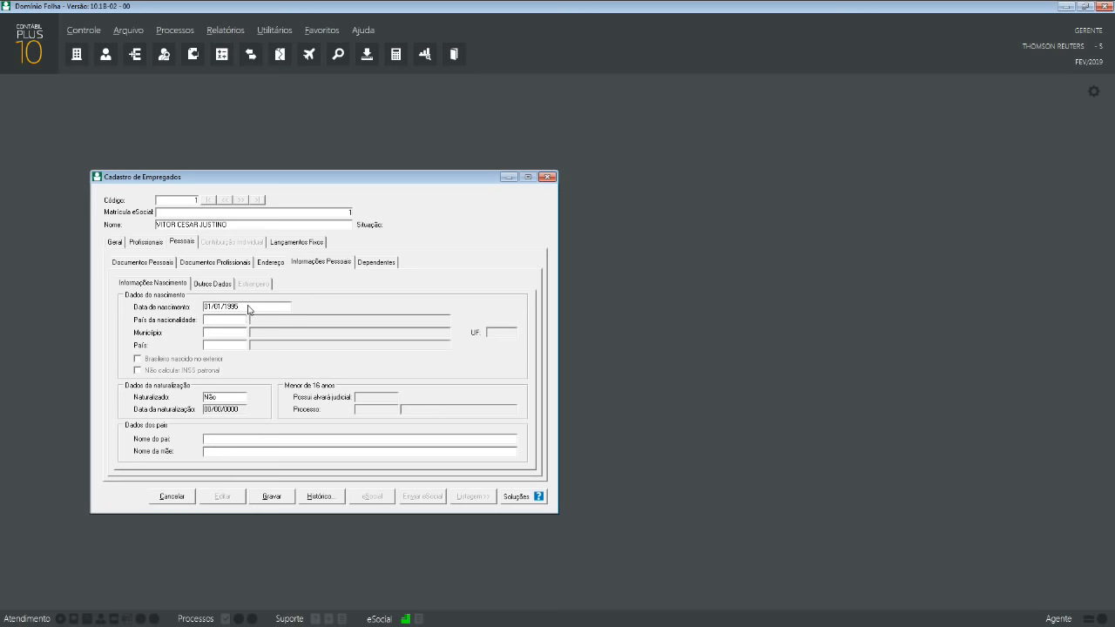
pyautogui.write('BR')
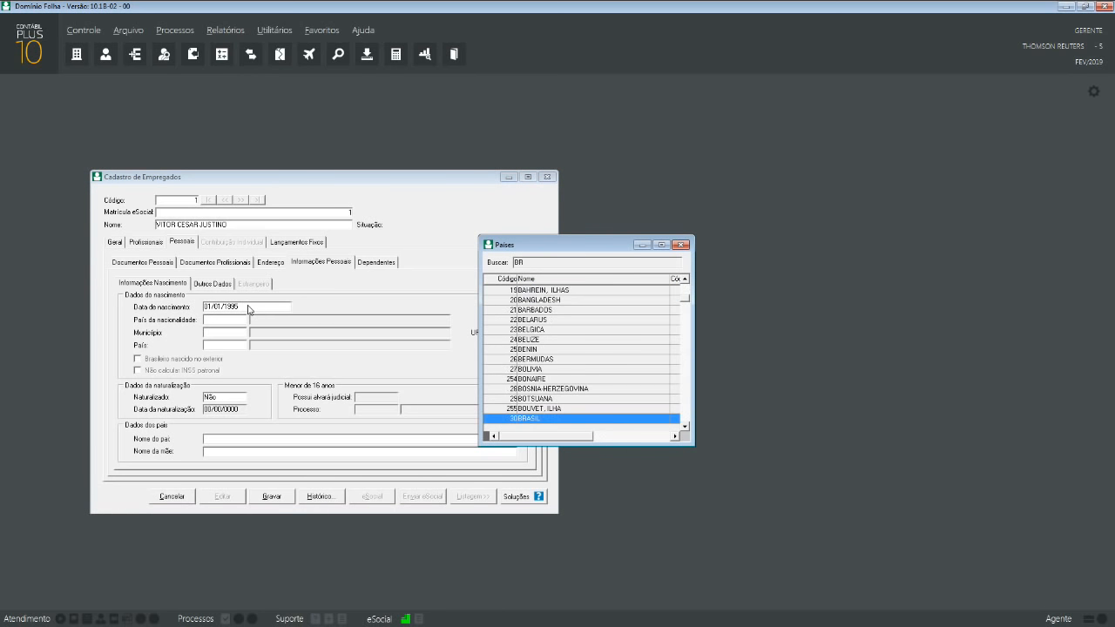
pyautogui.press('Return')
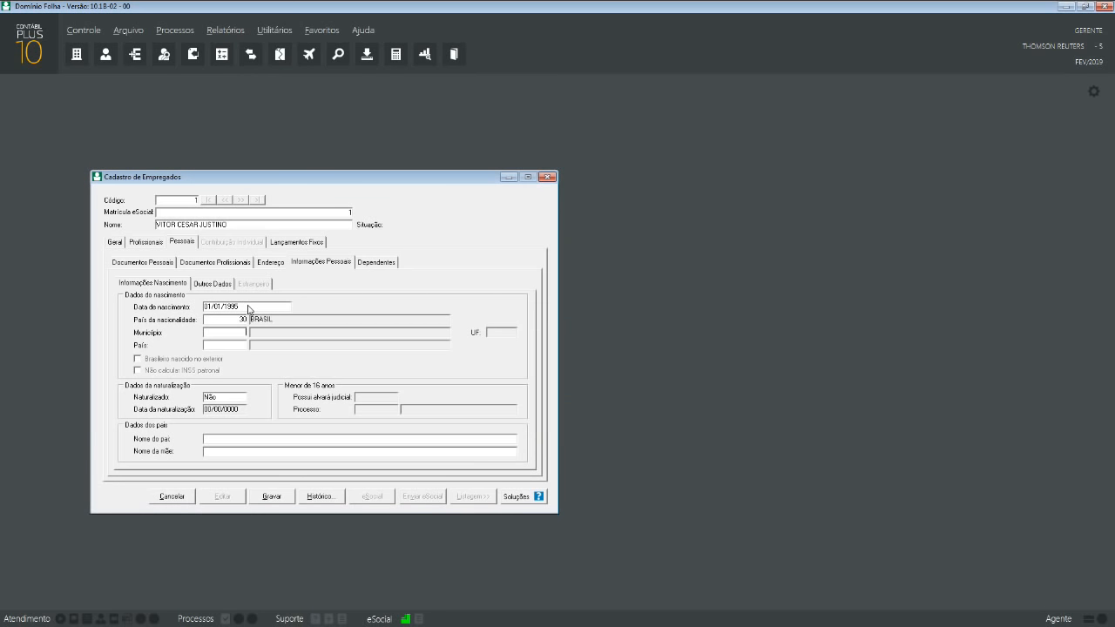
pyautogui.write('4409')
pyautogui.press('Return')
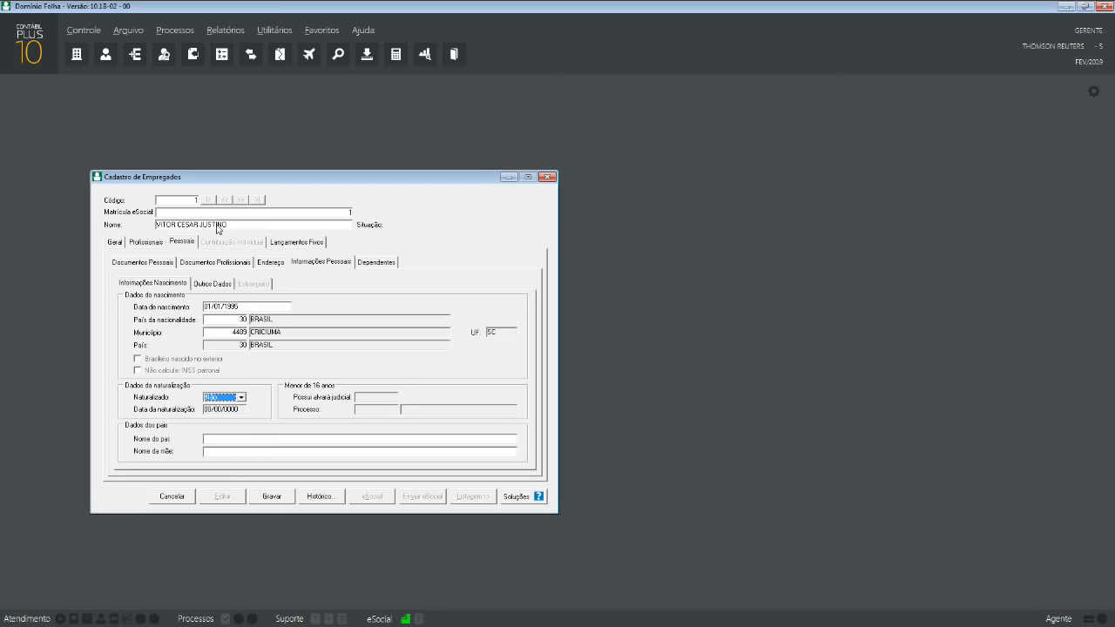
# - Enter PAI as the father's name and MÃE as the mother's name
pyautogui.click(226, 441)
pyautogui.write('pa')
pyautogui.write('PA')
pyautogui.write('MÃE')
# - Open Outros Dados, then move through the Certidão Civil and Deficiência subtabs
pyautogui.click(209, 284)
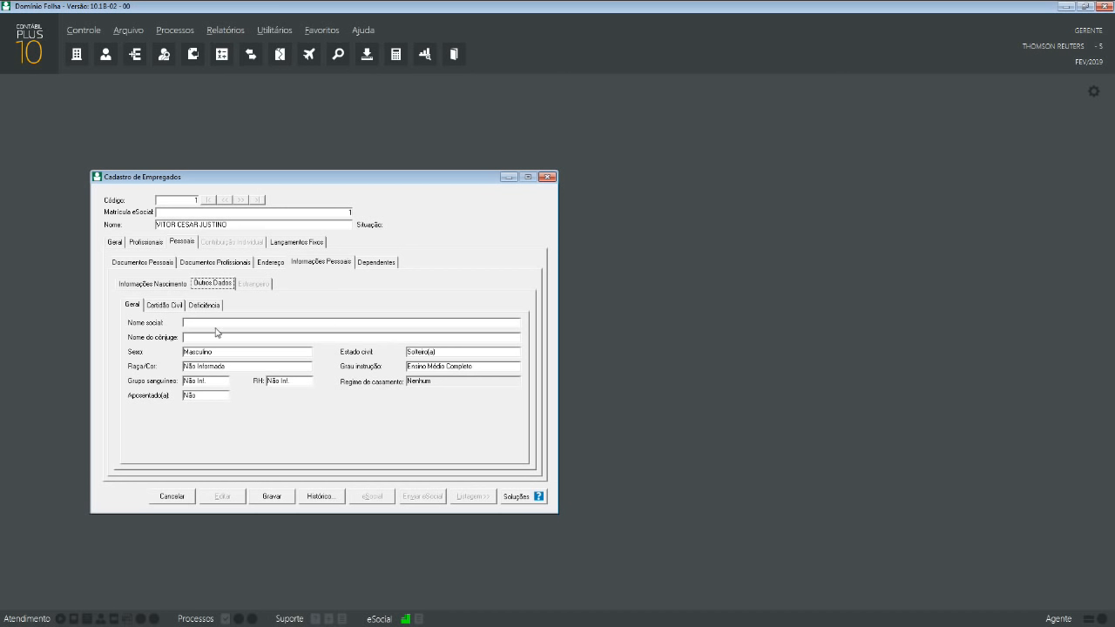
pyautogui.click(213, 323)
pyautogui.click(168, 305)
pyautogui.click(211, 307)
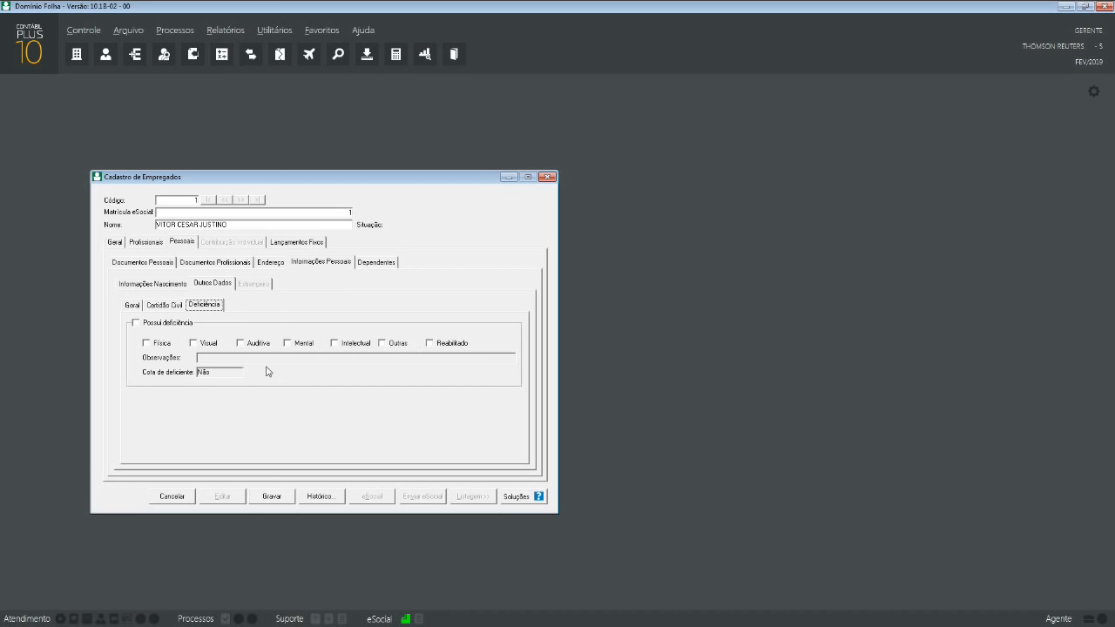
pyautogui.click(156, 323)
pyautogui.click(334, 343)
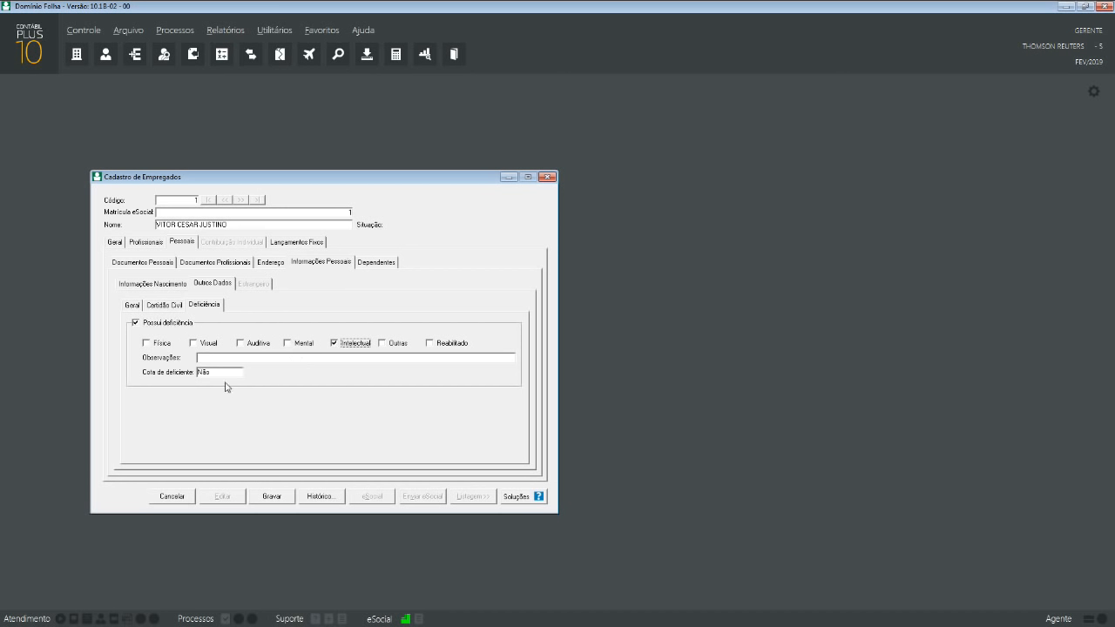
pyautogui.click(168, 325)
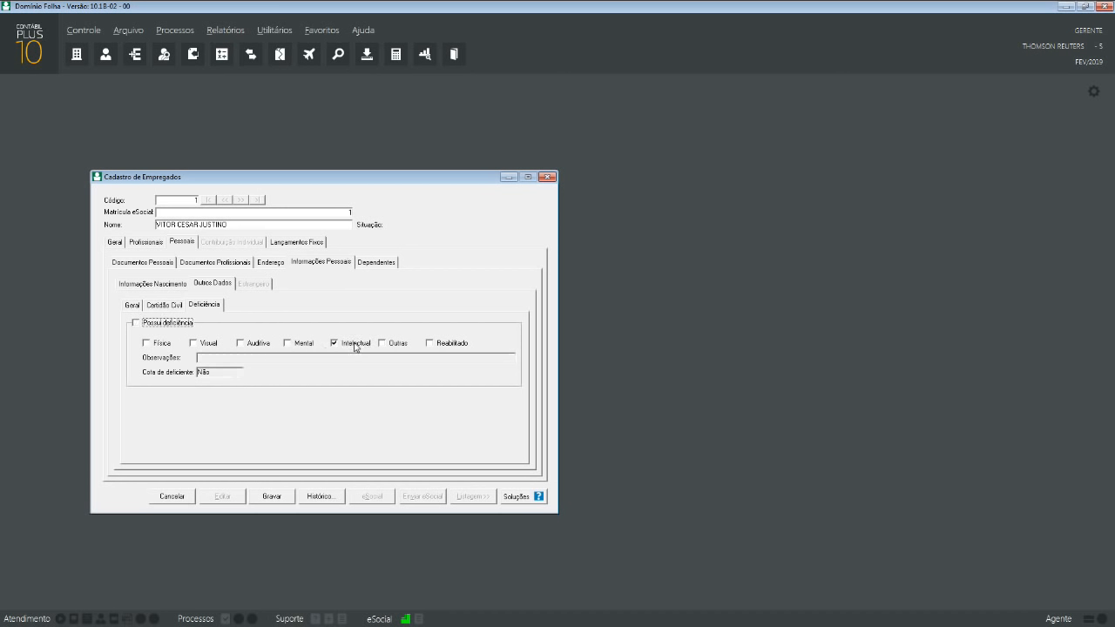
pyautogui.click(179, 325)
pyautogui.click(357, 345)
pyautogui.click(137, 324)
# - Start a new dependant named FILHO and browse the dependency types without changing it
pyautogui.click(368, 263)
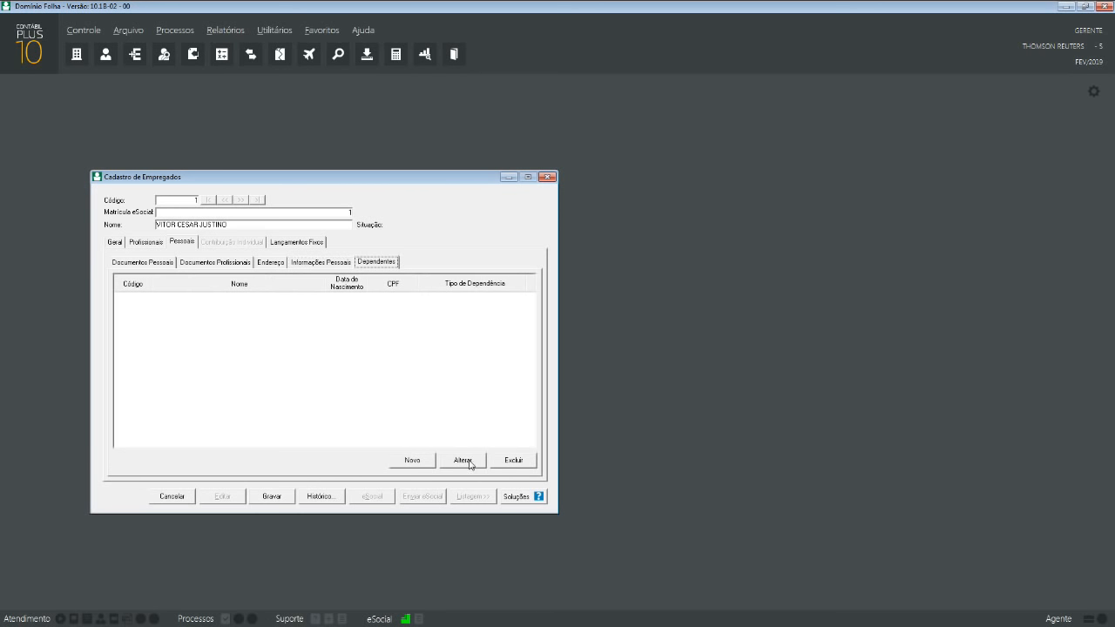
pyautogui.click(403, 461)
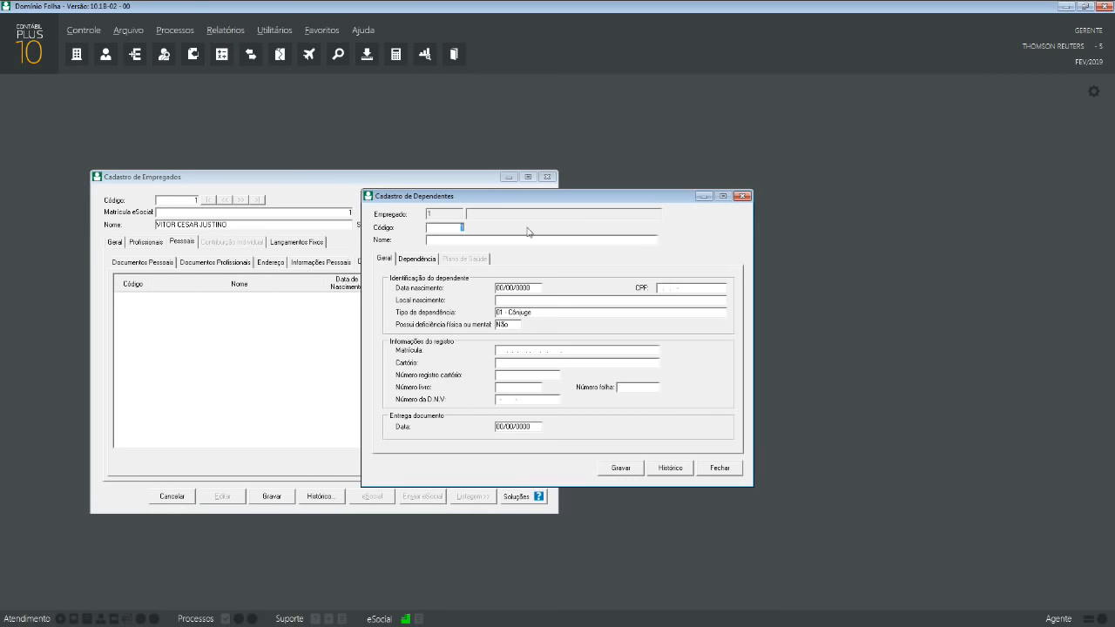
pyautogui.press('Tab')
pyautogui.write('FILHO')
pyautogui.click(522, 313)
pyautogui.scroll(-2, 556, 342)
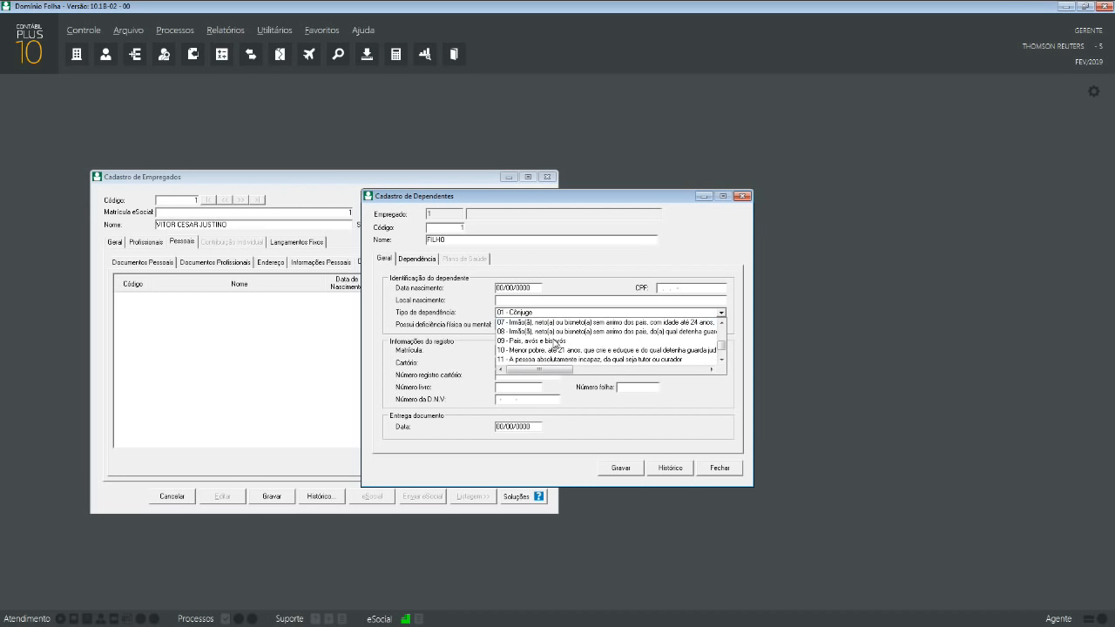
pyautogui.scroll(-1, 555, 343)
pyautogui.scroll(3, 556, 343)
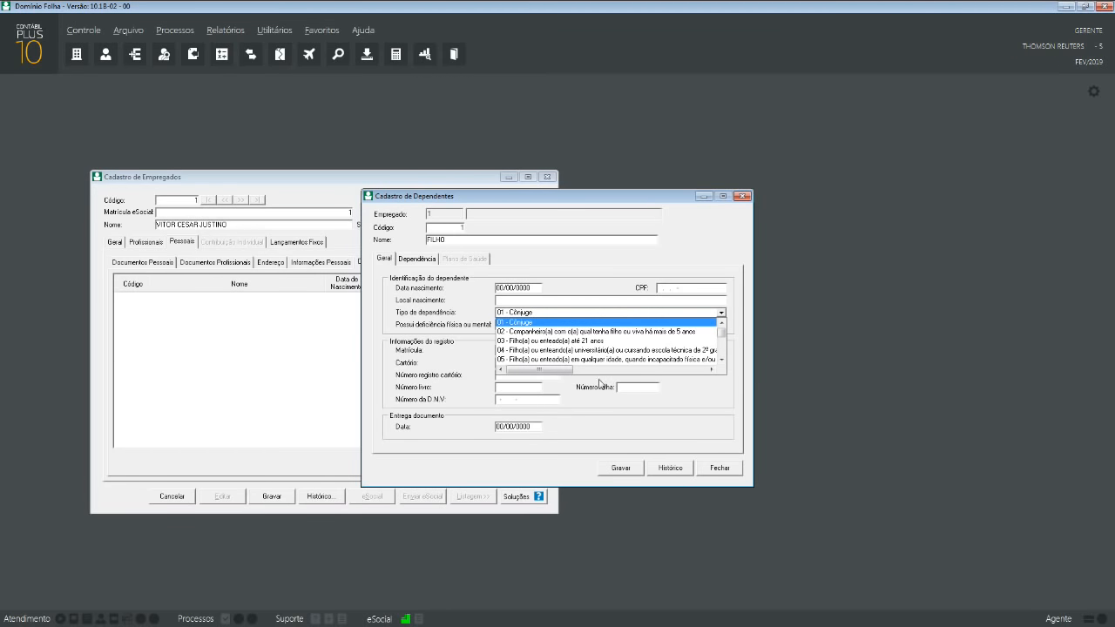
pyautogui.click(543, 272)
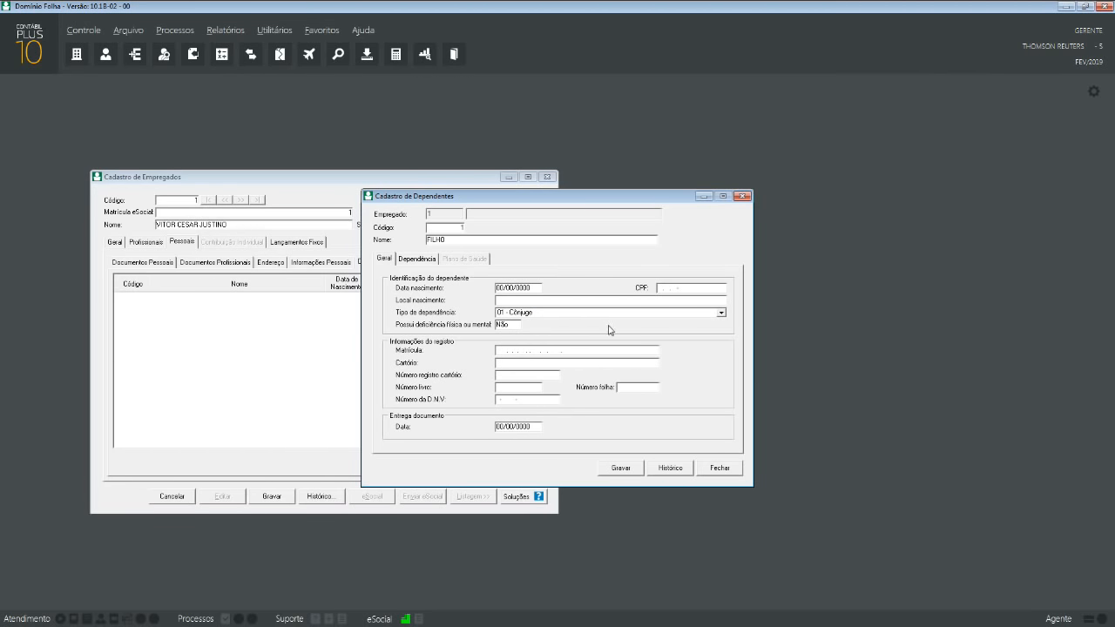
# - Fill the dependant's birth date, birthplace CRICIUMA and delivery date, then show the Dependência page
pyautogui.click(529, 287)
pyautogui.write('01/01/20')
pyautogui.press('Tab')
pyautogui.write('000.000.000-0')
pyautogui.press('BackSpace')
pyautogui.press('BackSpace')
pyautogui.press('BackSpace')
pyautogui.press('BackSpace')
pyautogui.press('BackSpace')
pyautogui.press('BackSpace')
pyautogui.press('BackSpace')
pyautogui.press('BackSpace')
pyautogui.press('BackSpace')
pyautogui.press('BackSpace')
pyautogui.click(532, 290)
pyautogui.write('01/01/2018')
pyautogui.click(539, 302)
pyautogui.write('CRICIUMA')
pyautogui.click(515, 356)
pyautogui.click(517, 427)
pyautogui.write('0')
pyautogui.click(427, 258)
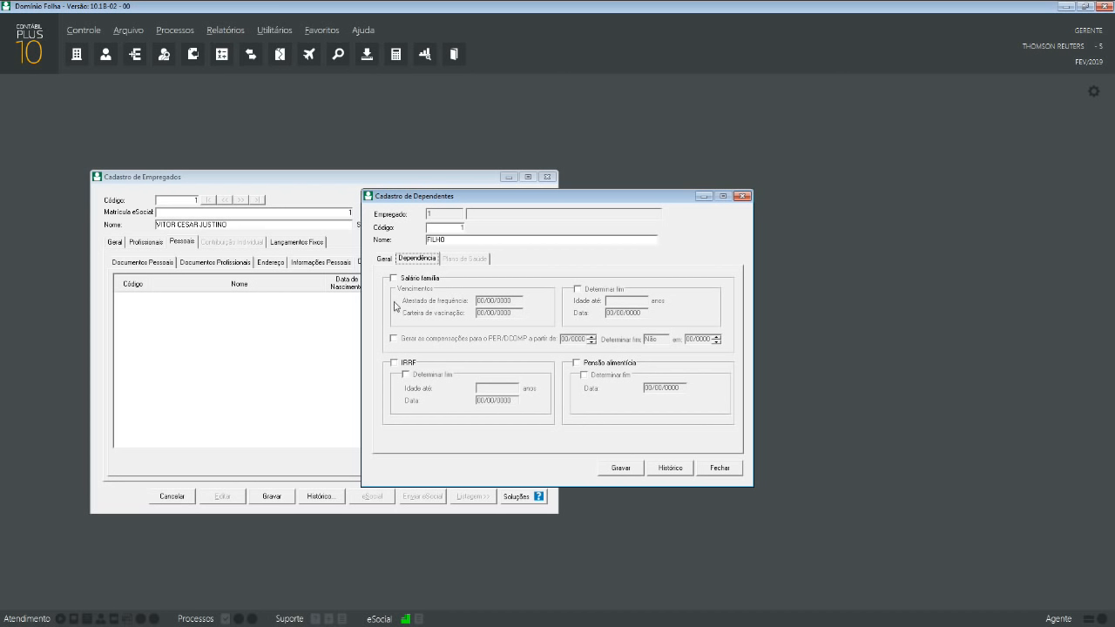
# - Try the Salário família and IRRF checkboxes and the school certificate date field
pyautogui.click(413, 281)
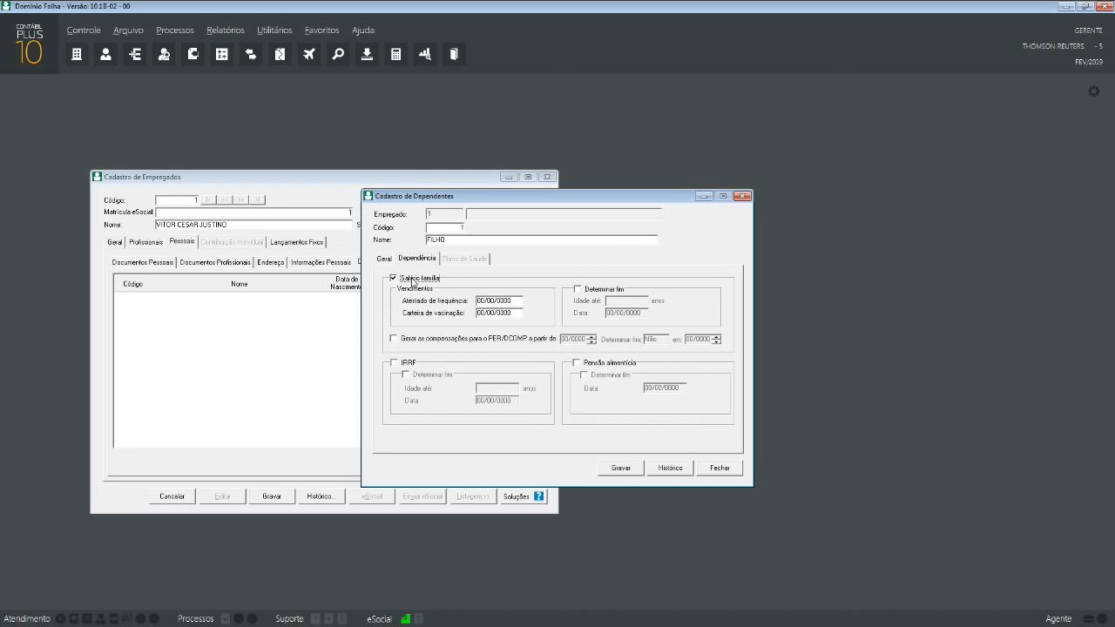
pyautogui.click(410, 363)
pyautogui.click(417, 363)
pyautogui.doubleClick(421, 280)
pyautogui.click(488, 305)
pyautogui.click(413, 278)
pyautogui.click(413, 278)
# - Leave Salário família, IRRF and Pensão alimentícia unticked and save dependant FILHO
pyautogui.click(597, 297)
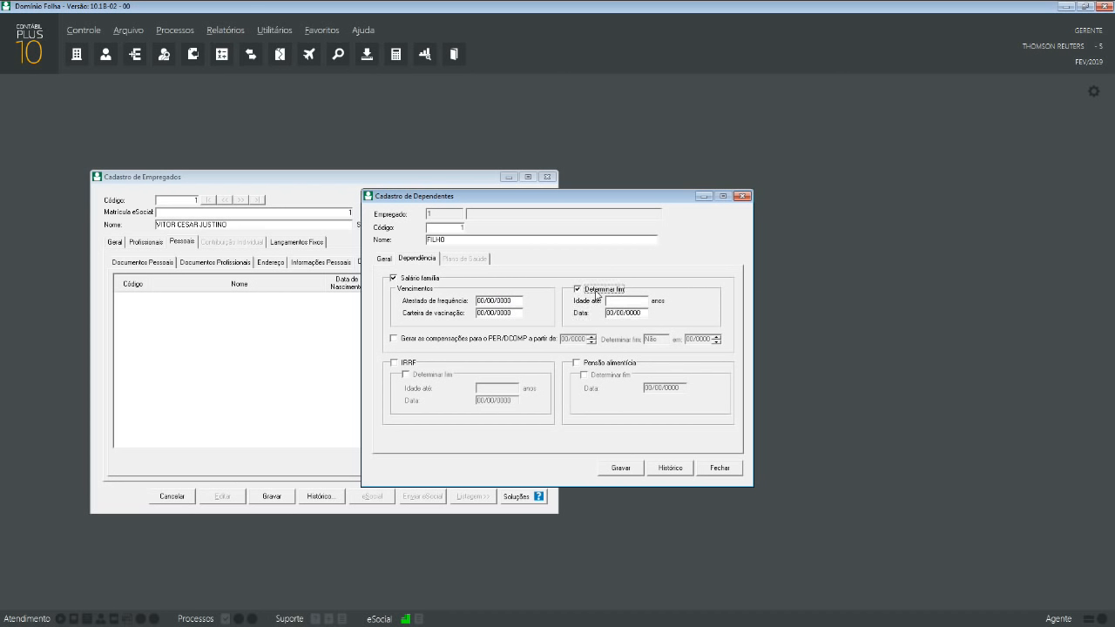
pyautogui.click(414, 365)
pyautogui.click(598, 293)
pyautogui.click(393, 279)
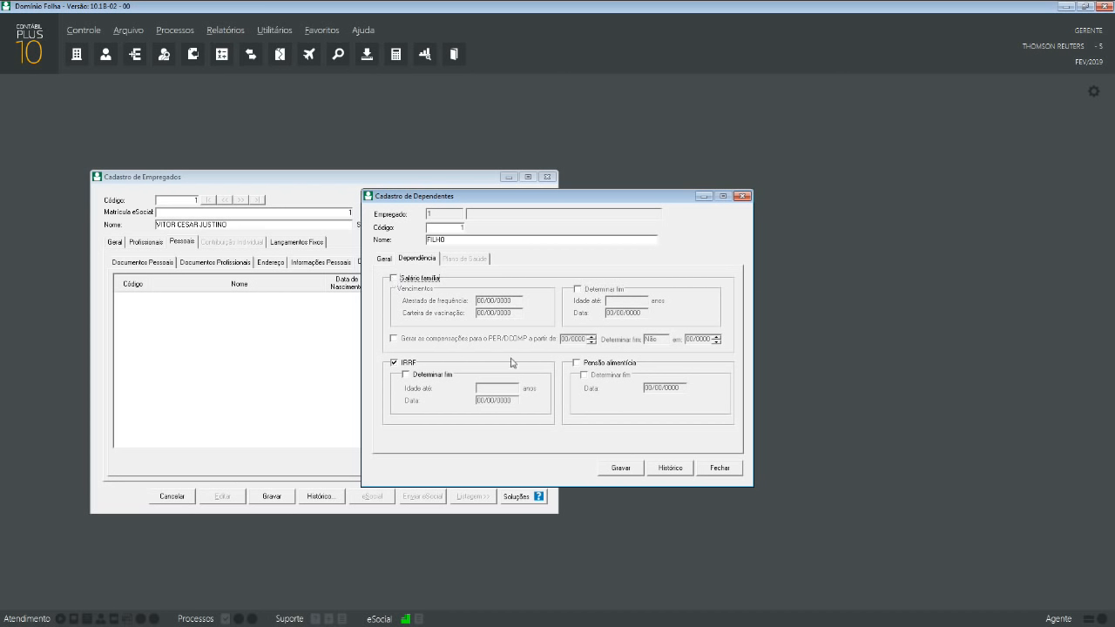
pyautogui.click(398, 363)
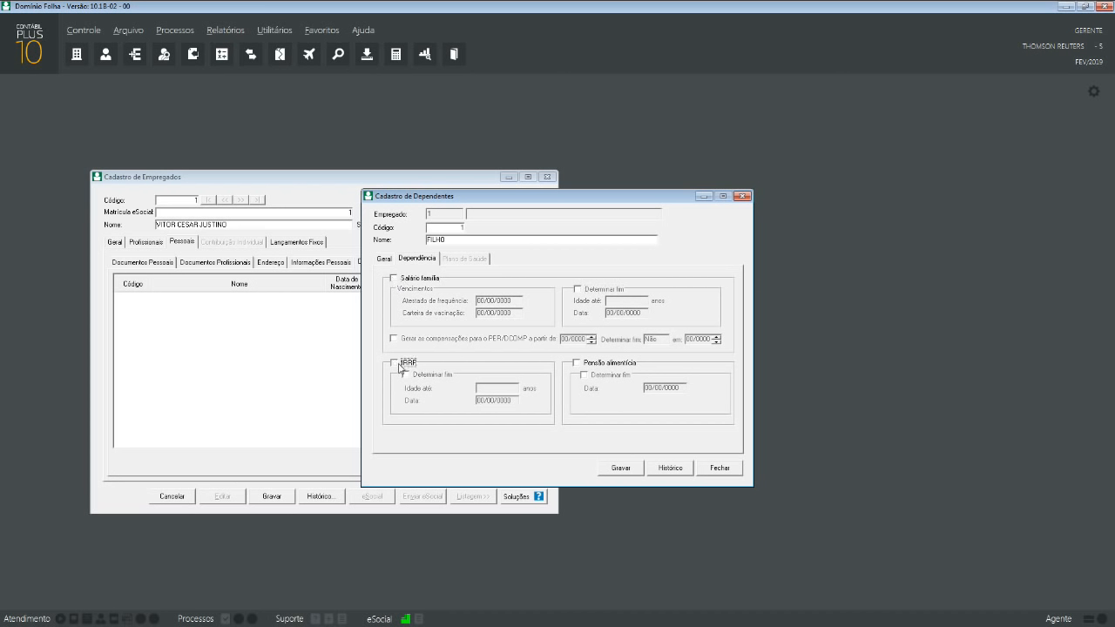
pyautogui.click(599, 364)
pyautogui.click(589, 367)
pyautogui.click(622, 468)
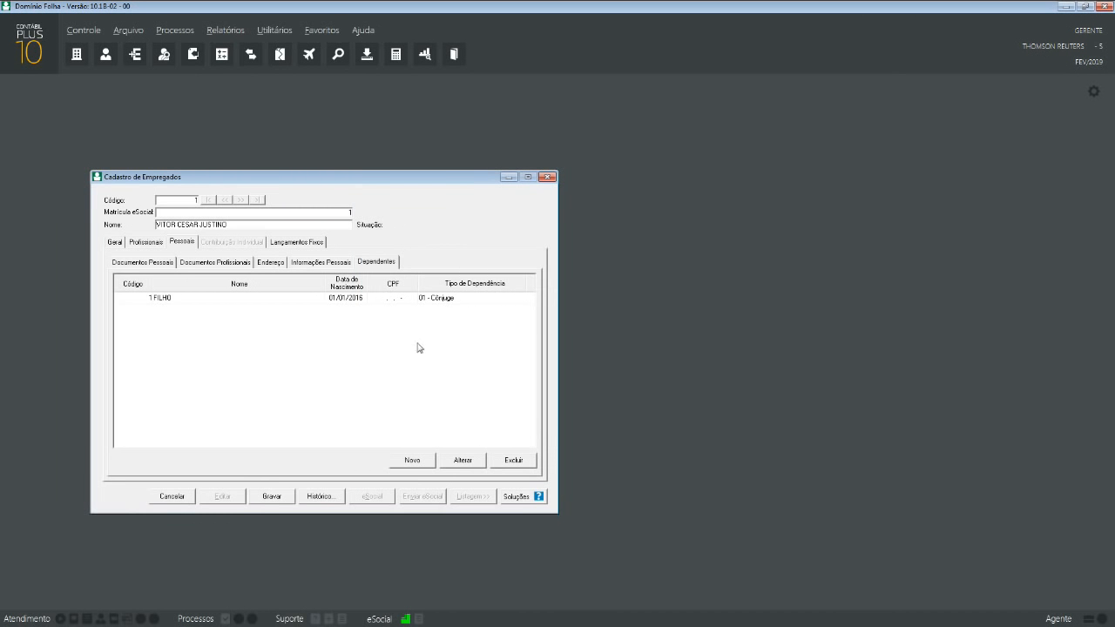
# - Attempt to save employee 1 from the Geral page and dismiss the Simples Nacional change warning
pyautogui.click(114, 243)
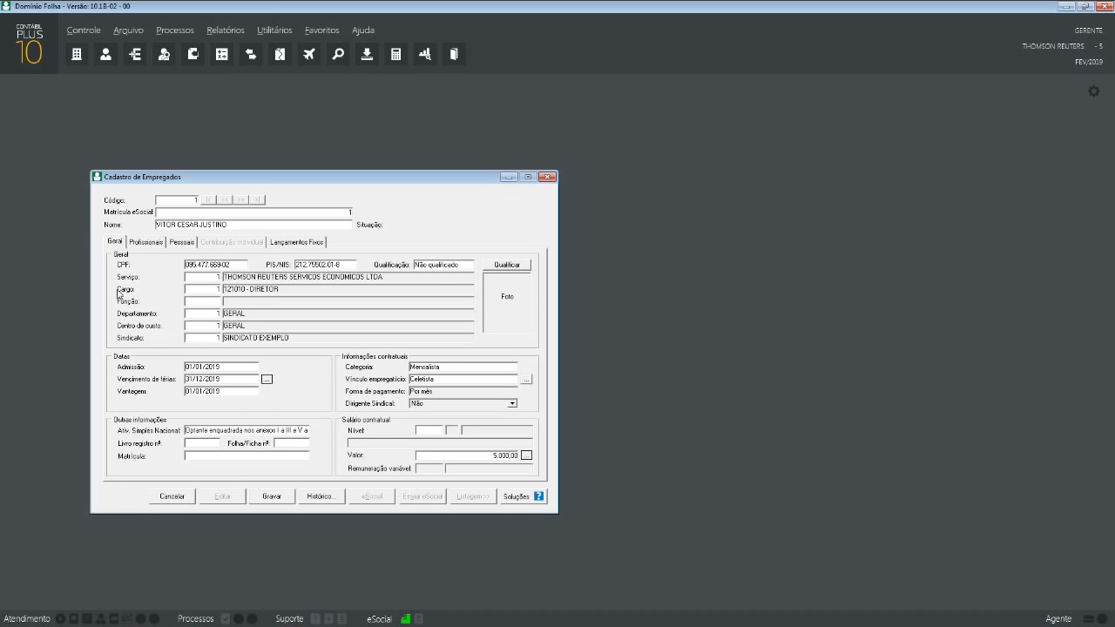
pyautogui.click(268, 497)
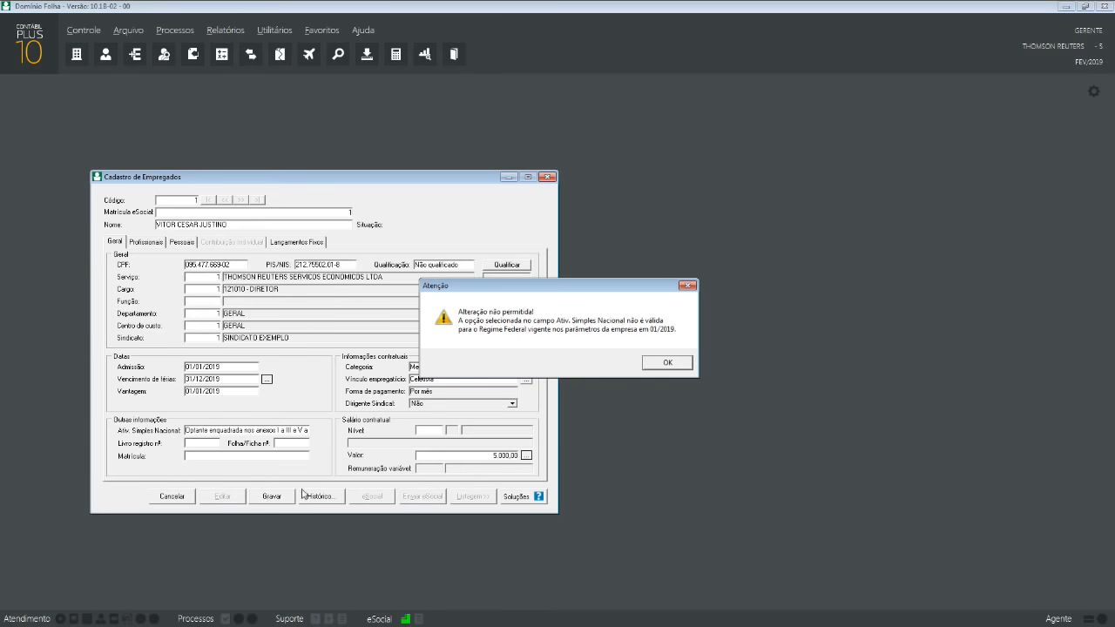
pyautogui.click(660, 370)
pyautogui.click(668, 363)
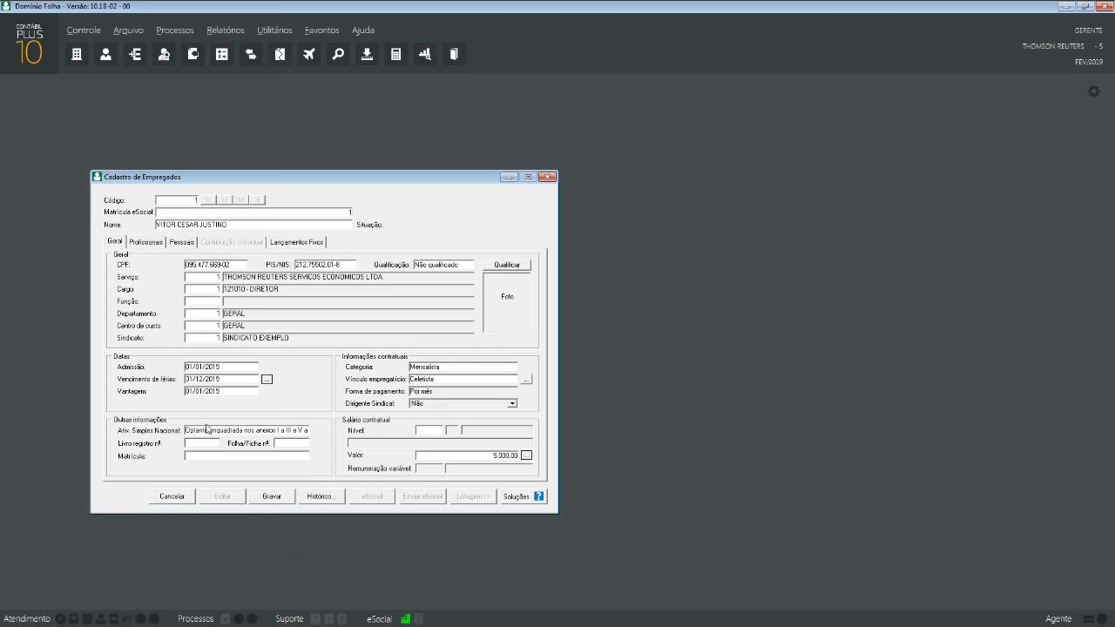
pyautogui.click(84, 30)
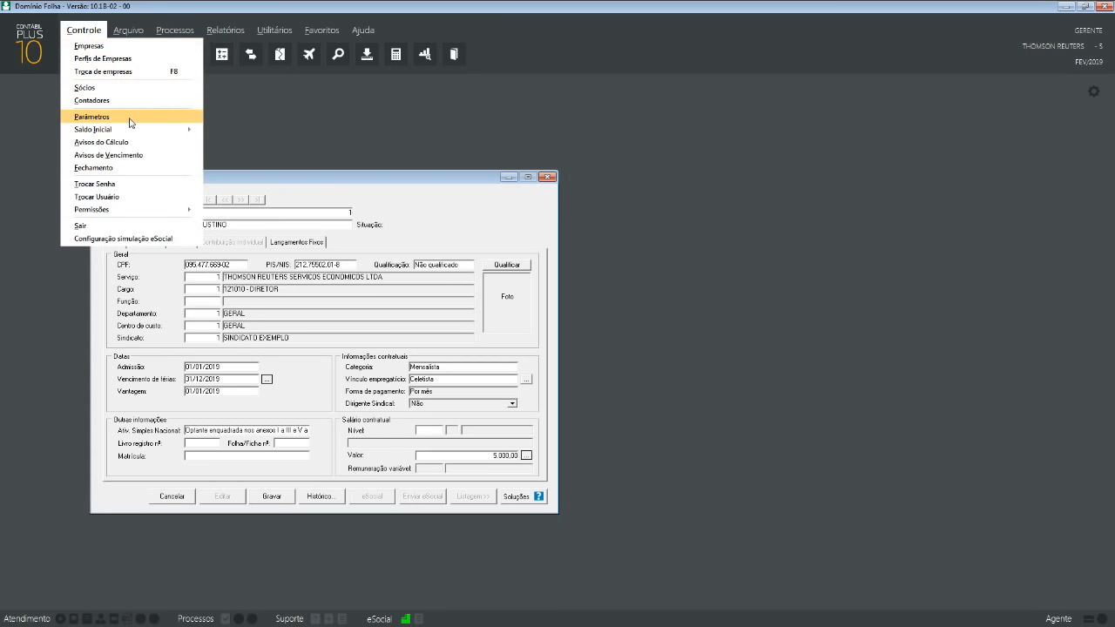
# - Check the company's tax regime in Parâmetros, stepping back to the earlier Vigência period
pyautogui.click(203, 153)
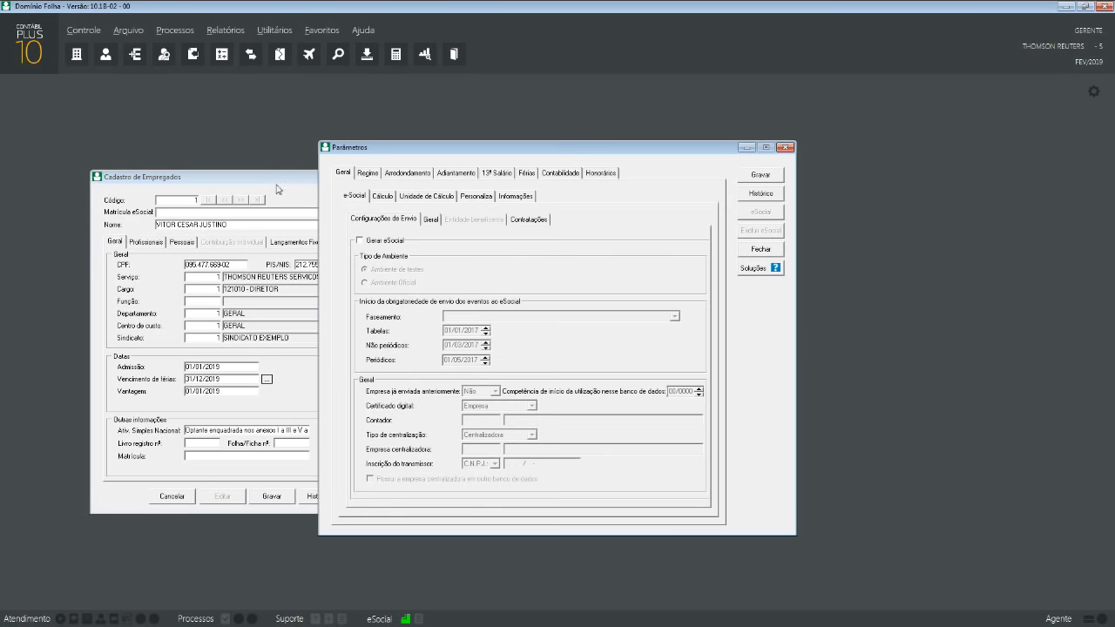
pyautogui.click(370, 172)
pyautogui.moveTo(421, 153); pyautogui.dragTo(680, 154)
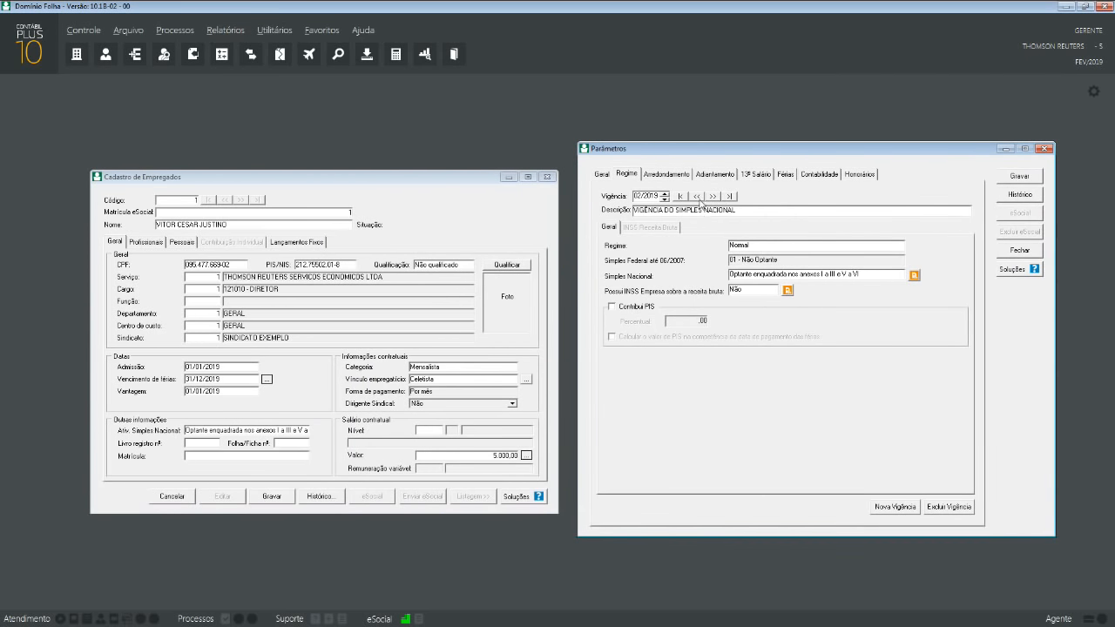
pyautogui.click(699, 197)
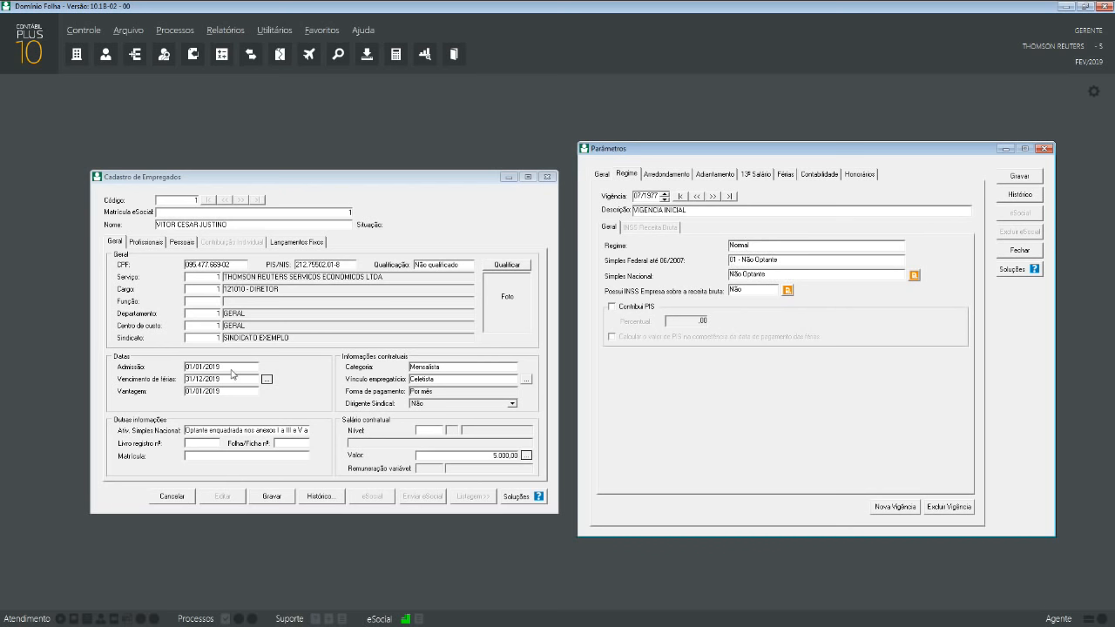
# - Set the employee's Ativ. Simples Nacional to Não Optante, save it, and close Parâmetros
pyautogui.click(240, 433)
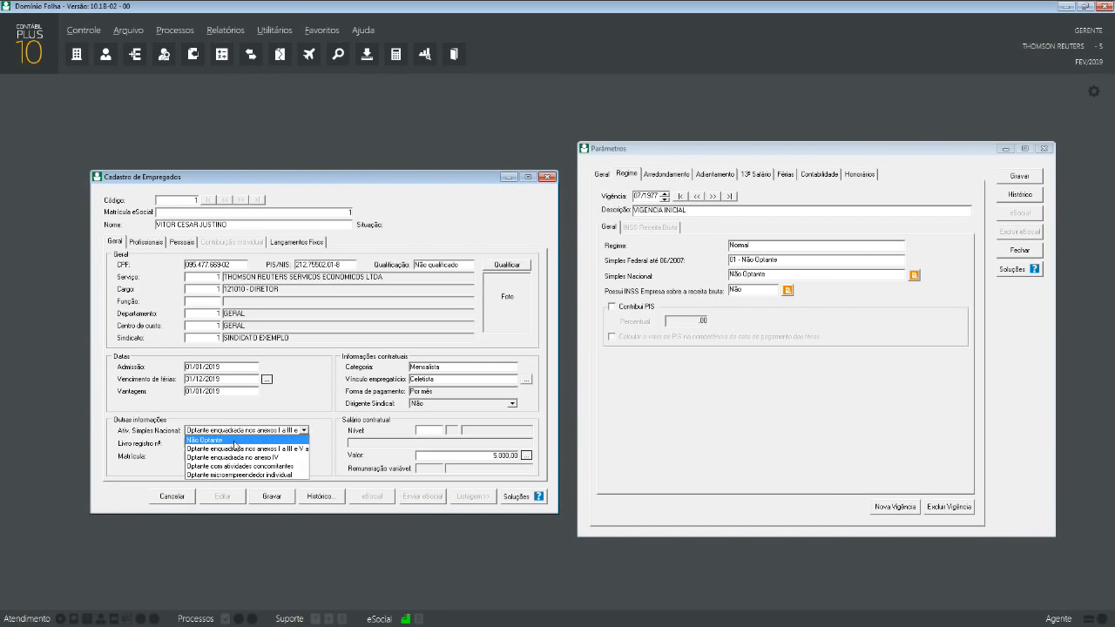
pyautogui.click(239, 439)
pyautogui.click(271, 495)
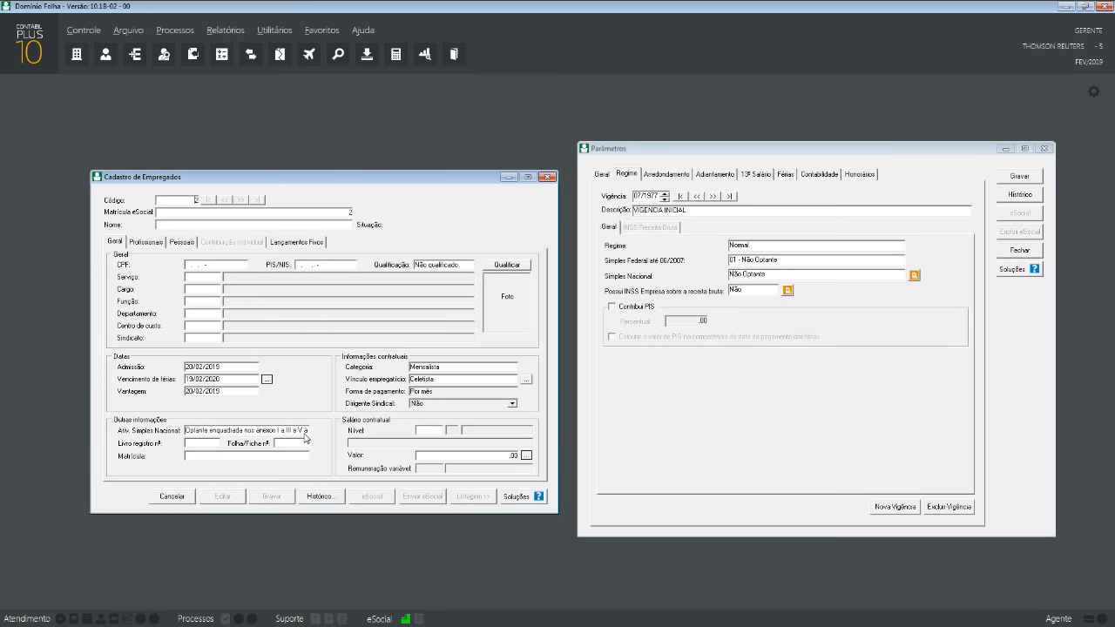
pyautogui.click(1044, 148)
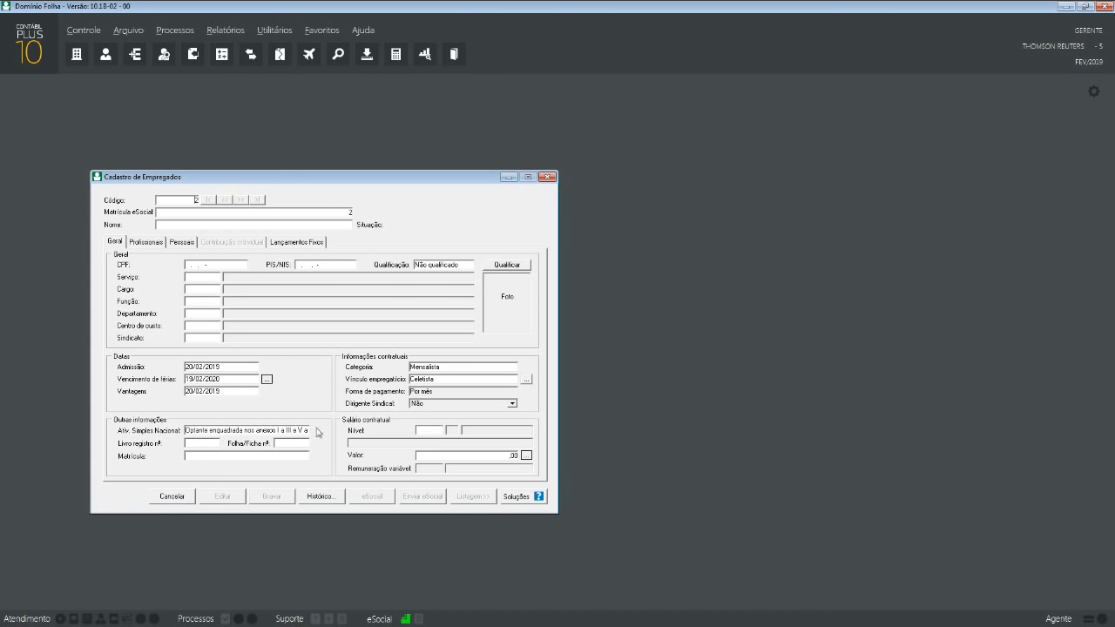
pyautogui.click(165, 497)
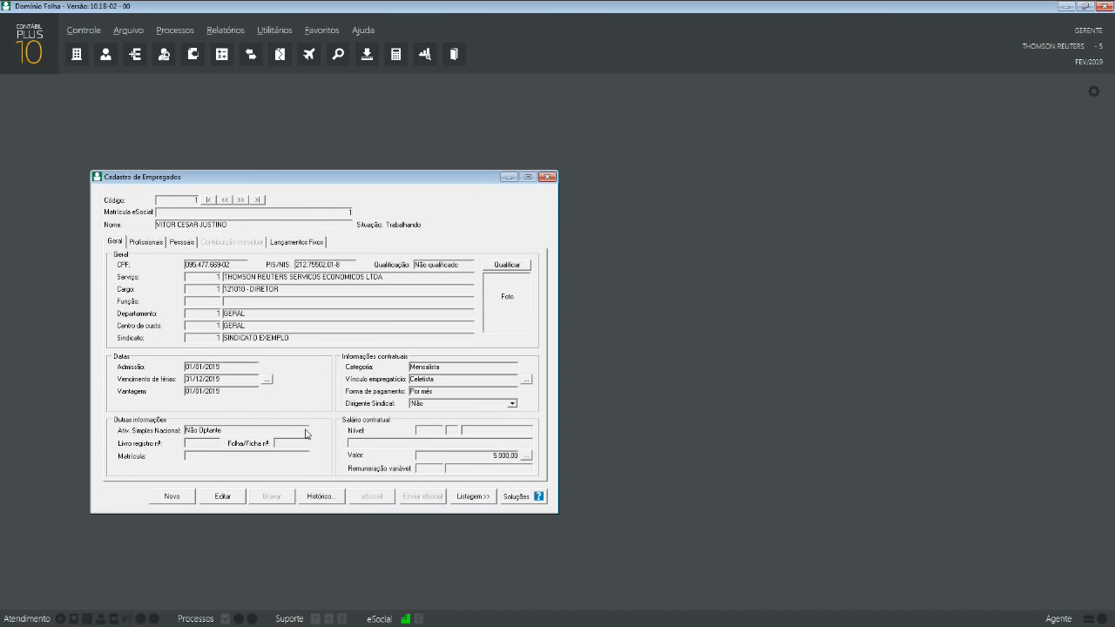
# - Run the Consulta Qualificação Cadastral lookup for employee 1
pyautogui.click(507, 265)
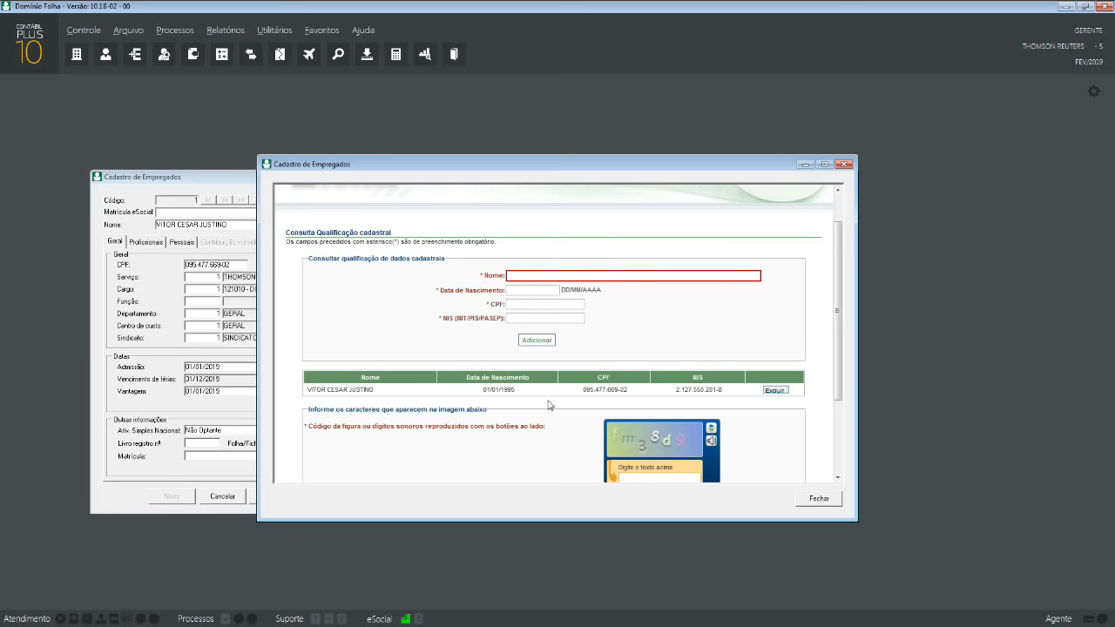
pyautogui.scroll(-3, 551, 405)
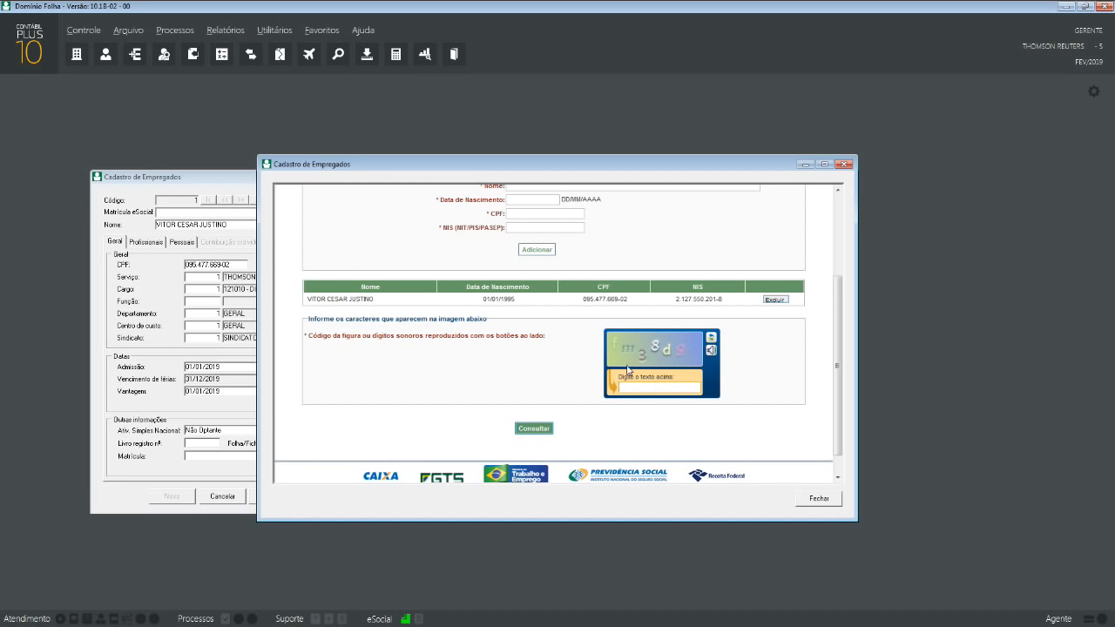
pyautogui.write('FM38D9')
pyautogui.scroll(-1, 661, 399)
pyautogui.click(544, 402)
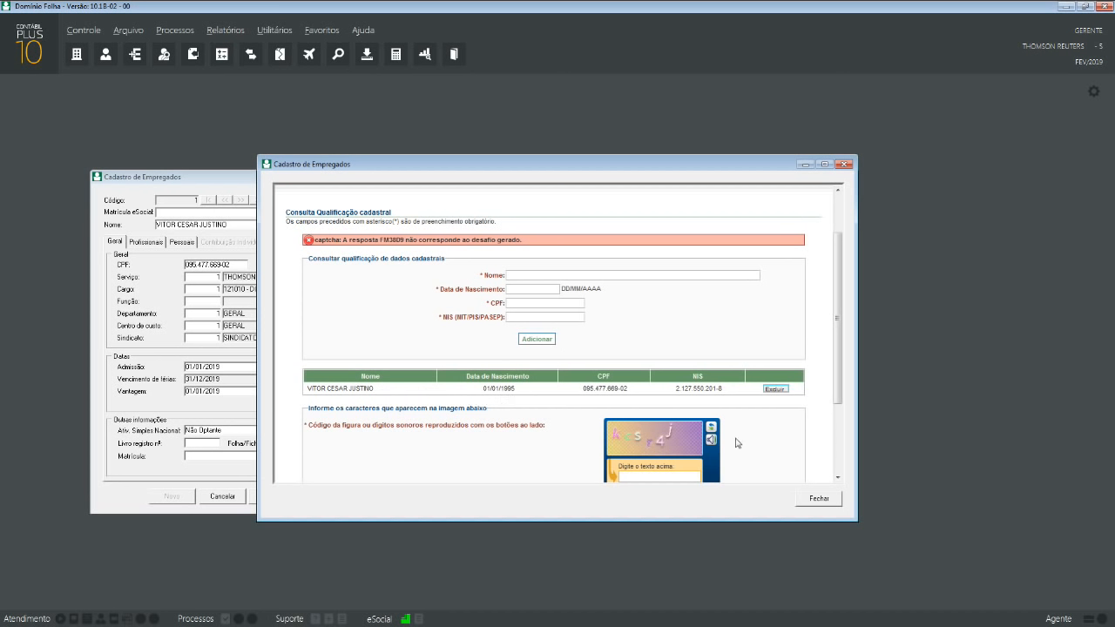
# - Close the qualification check and return to Cadastro de Empregados
pyautogui.click(827, 504)
pyautogui.scroll(-1, 799, 456)
pyautogui.scroll(-5, 799, 455)
pyautogui.click(822, 500)
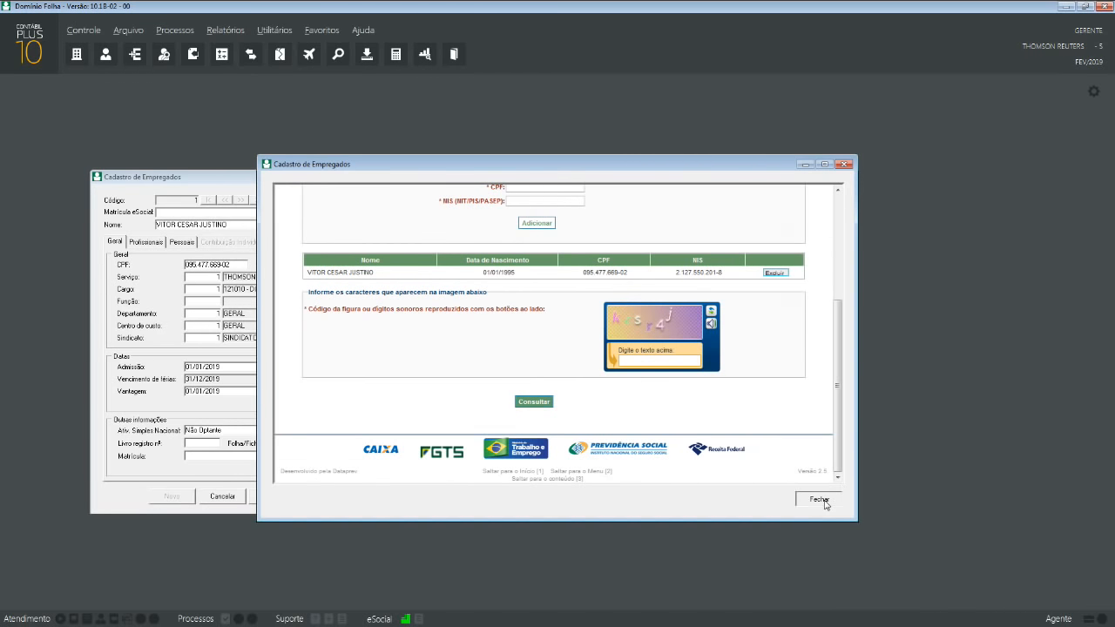
# - Set employee 1's Qualificação to Qualificado, save the record, and recentre the window
pyautogui.click(442, 265)
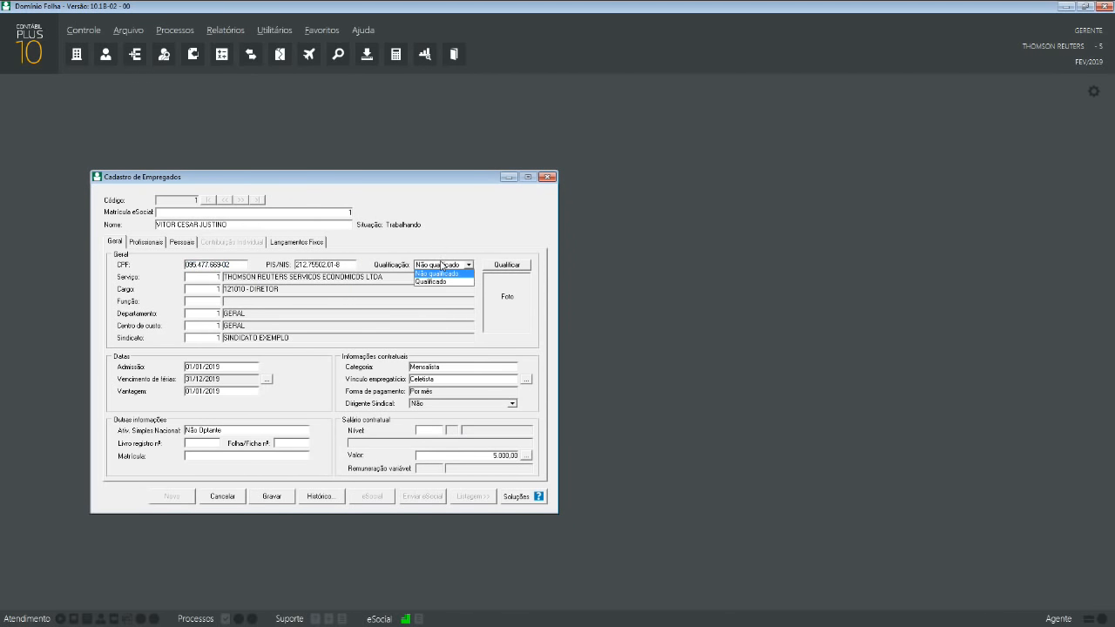
pyautogui.click(440, 283)
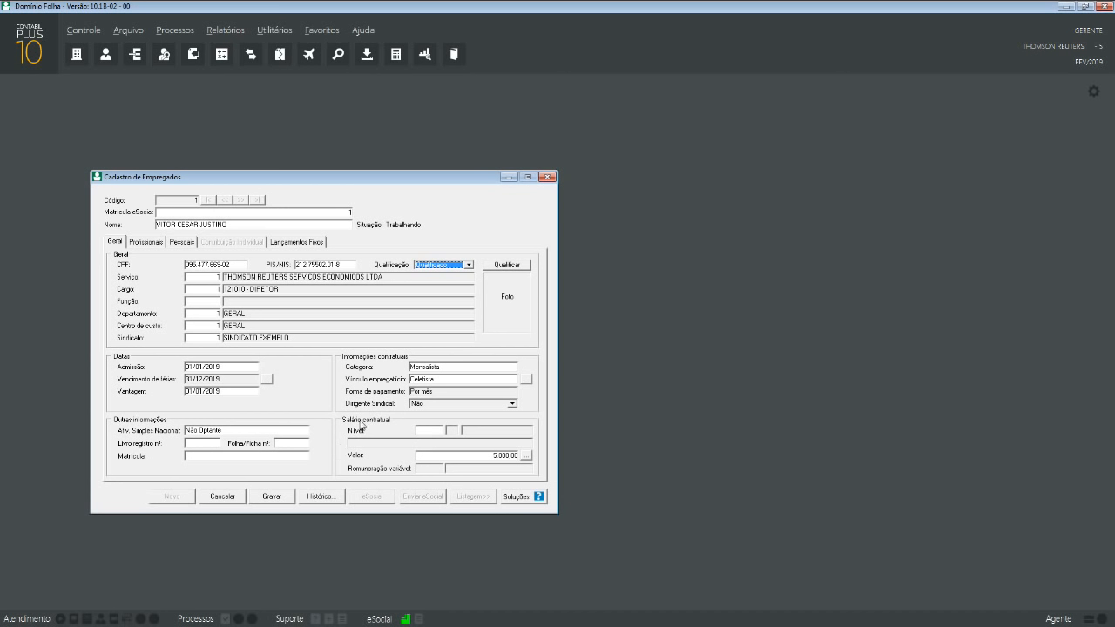
pyautogui.click(269, 500)
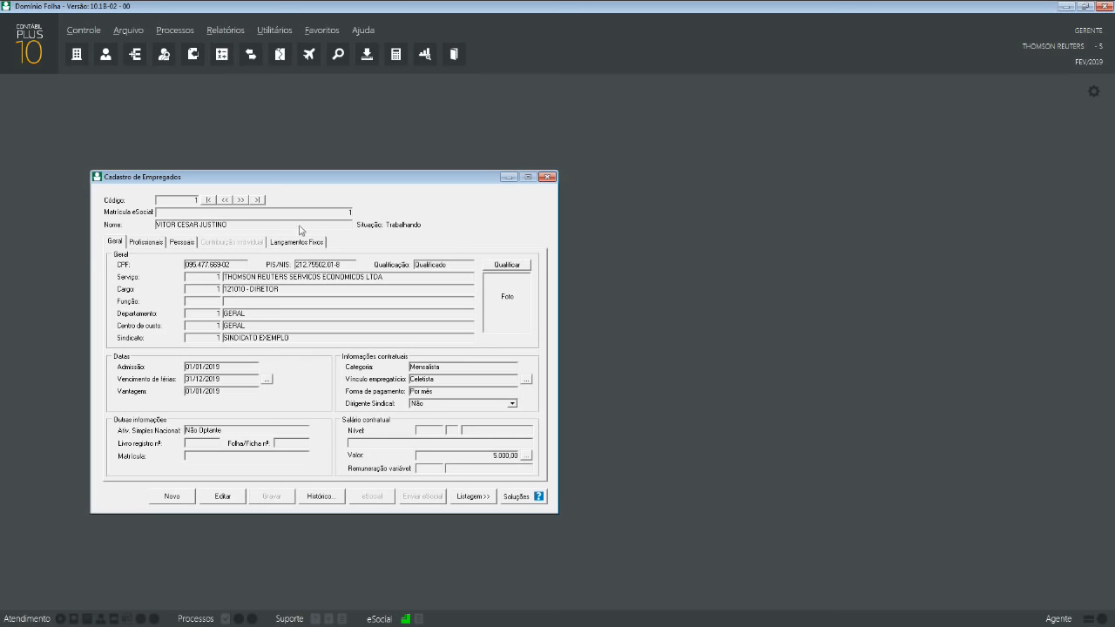
pyautogui.moveTo(277, 184); pyautogui.dragTo(486, 185)
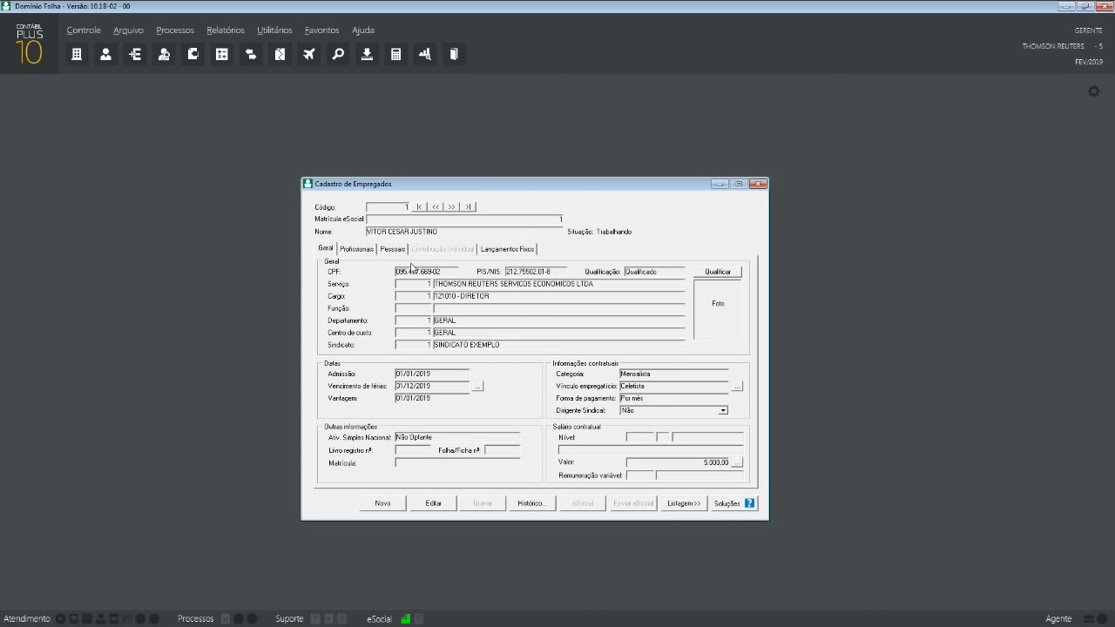
# - Close the employee record, then view the Estagiários form's Estágio details and close it
pyautogui.click(757, 184)
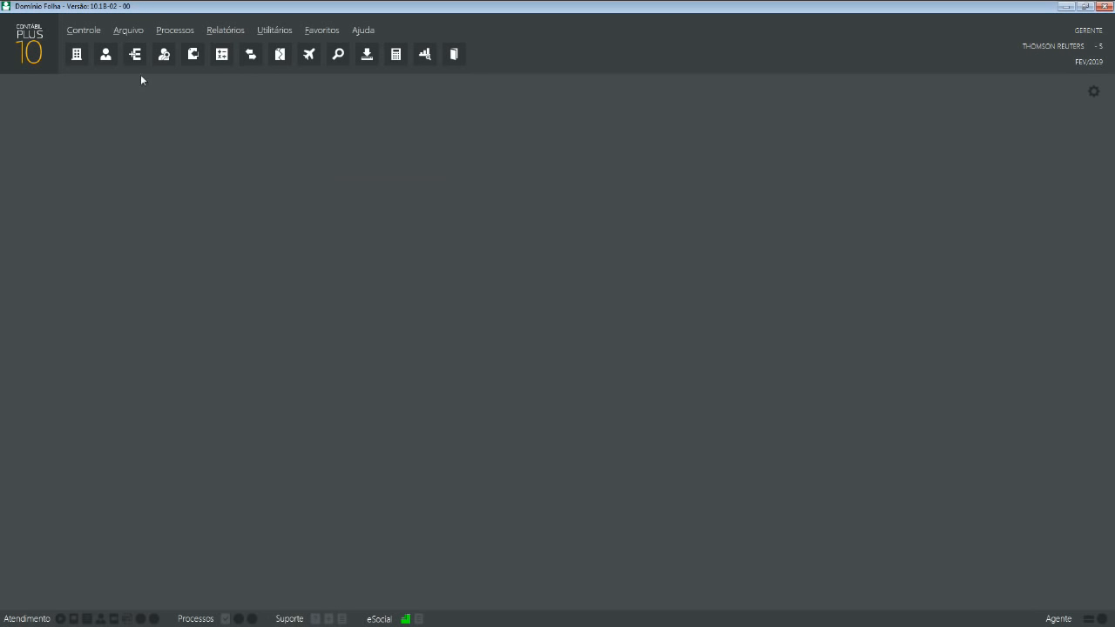
pyautogui.click(129, 30)
pyautogui.moveTo(137, 61)
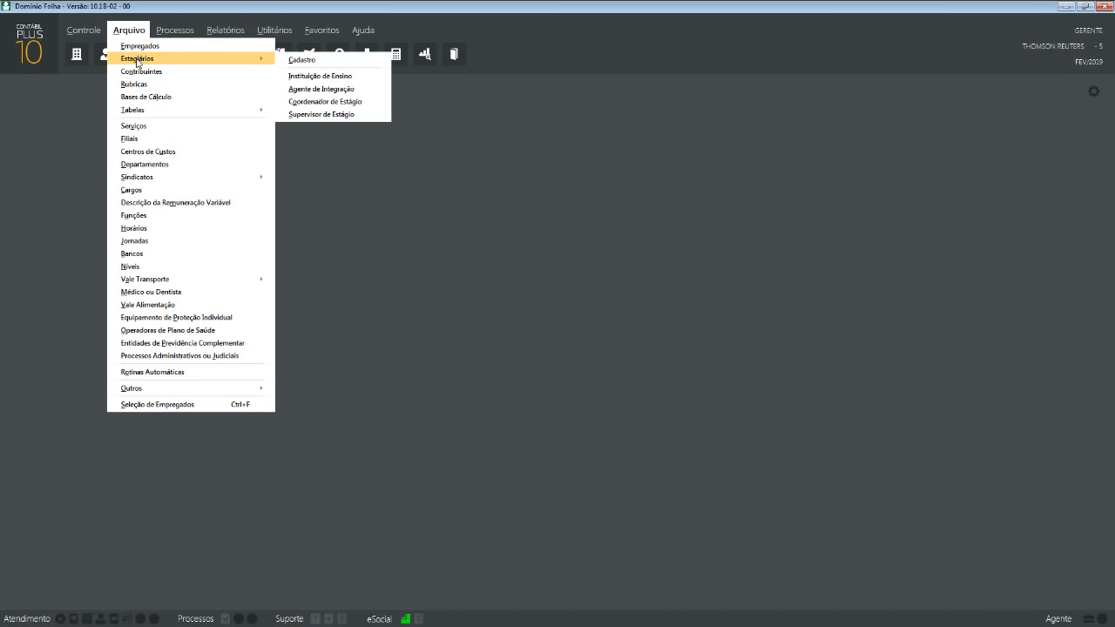
pyautogui.click(293, 60)
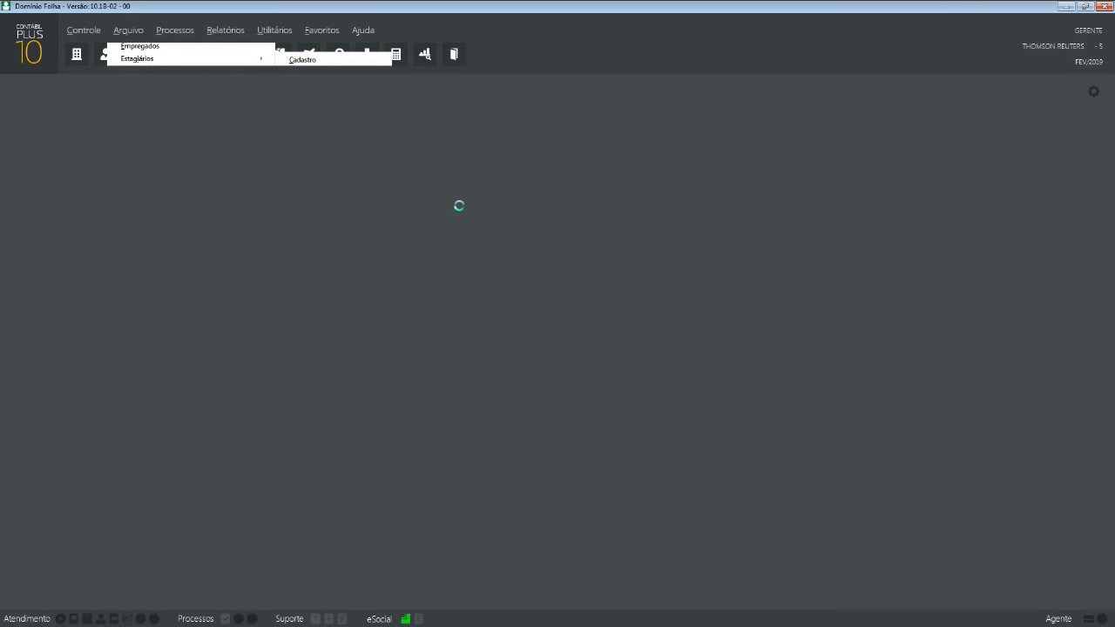
pyautogui.click(646, 358)
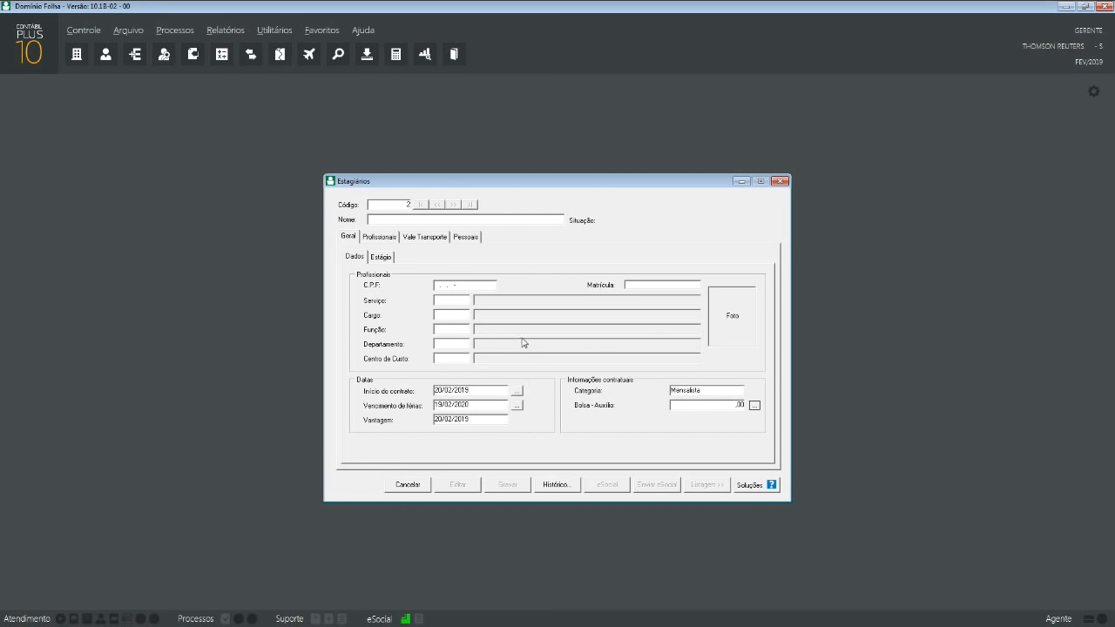
pyautogui.click(391, 263)
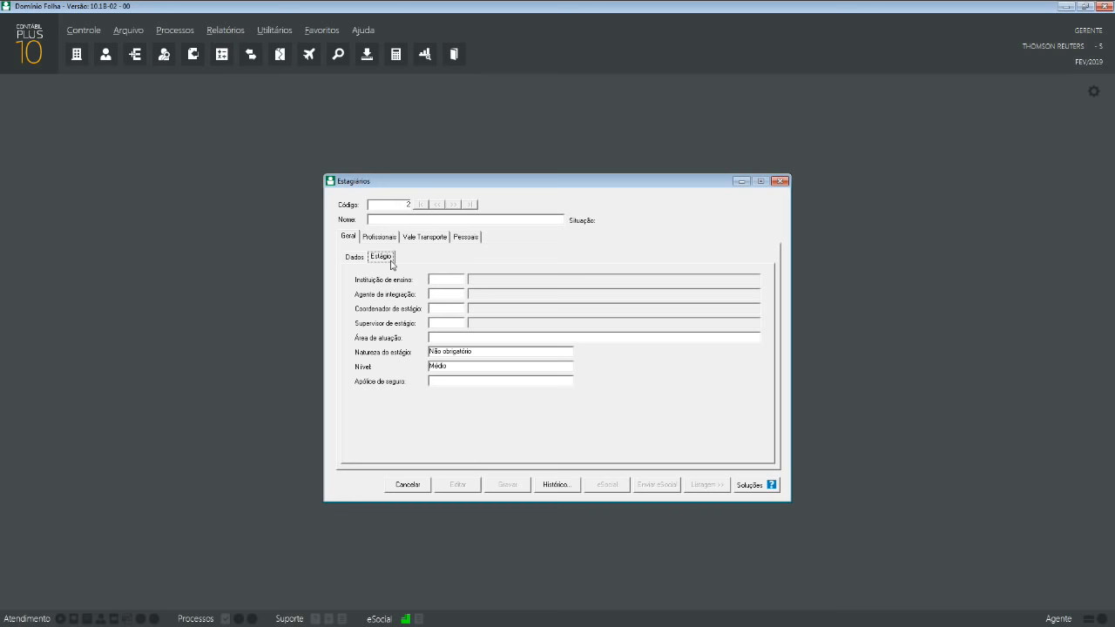
pyautogui.click(779, 181)
# - Open Arquivo > Contribuintes to a blank Cadastro de Contribuinte with code 2
pyautogui.click(129, 30)
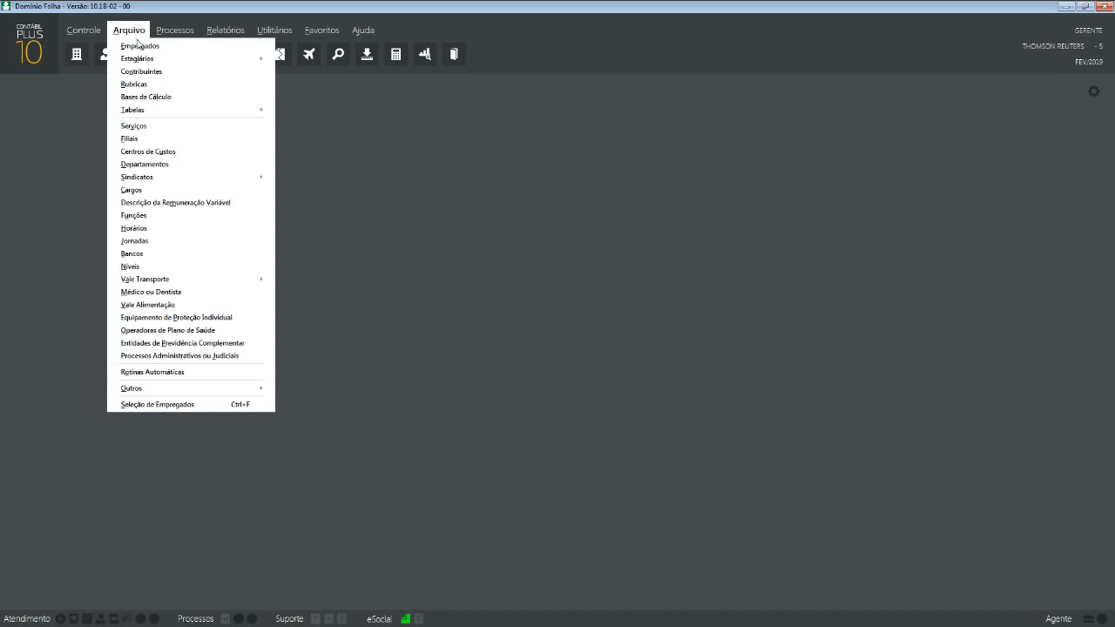
pyautogui.moveTo(249, 63)
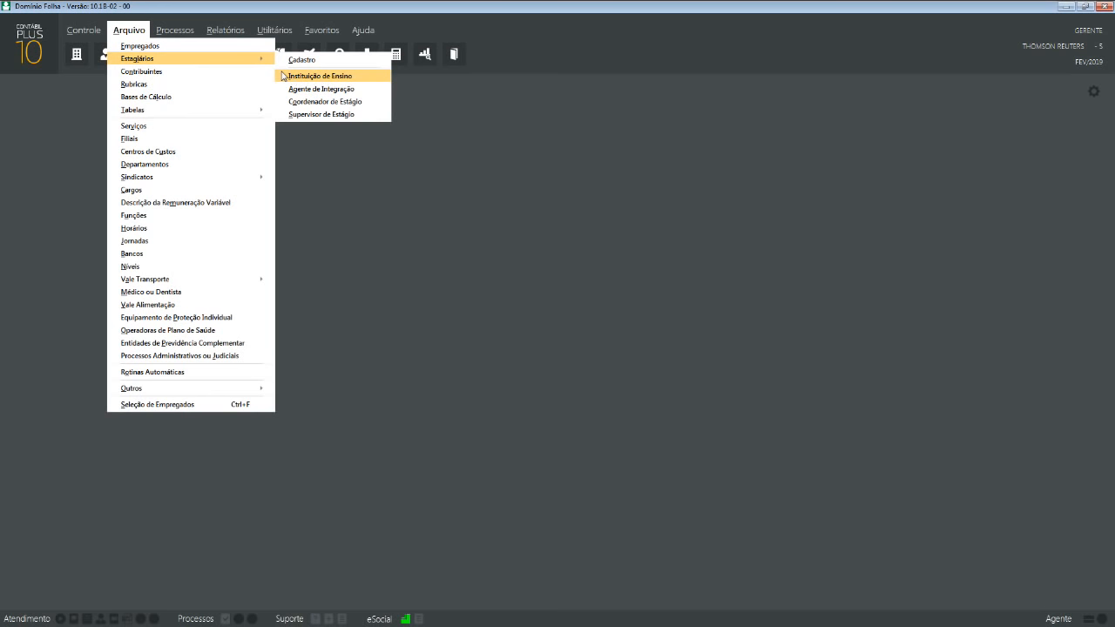
pyautogui.click(192, 73)
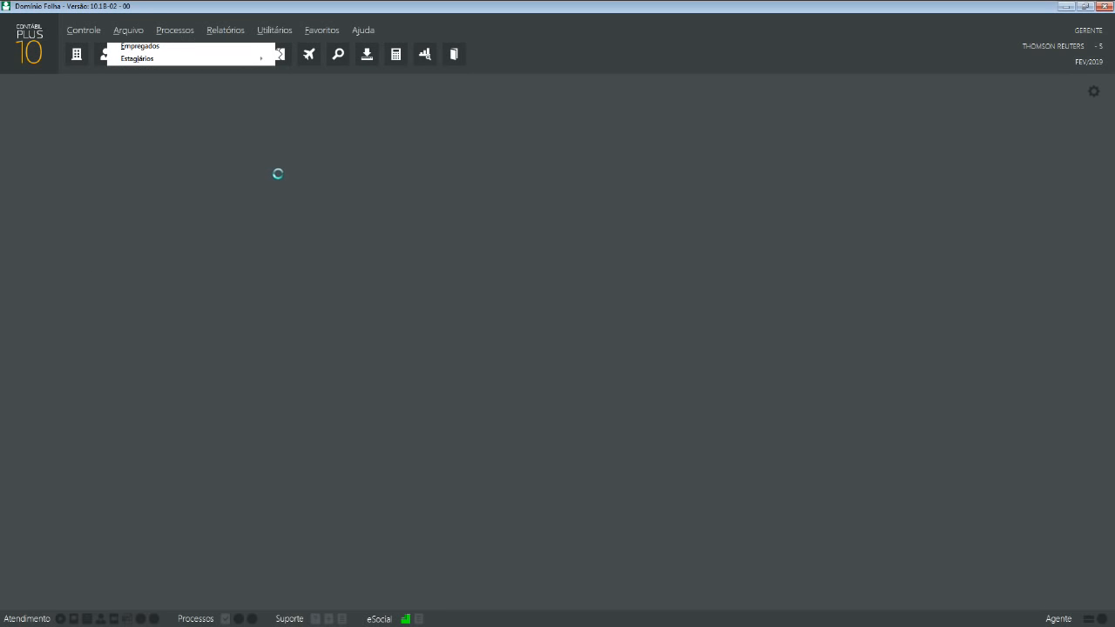
pyautogui.click(655, 361)
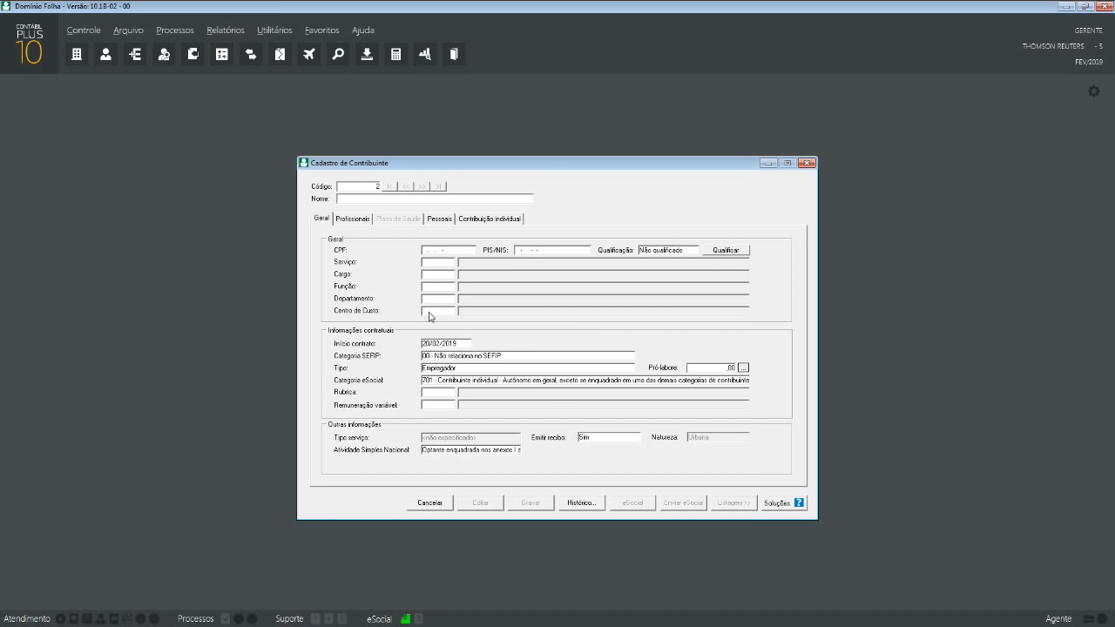
pyautogui.click(370, 221)
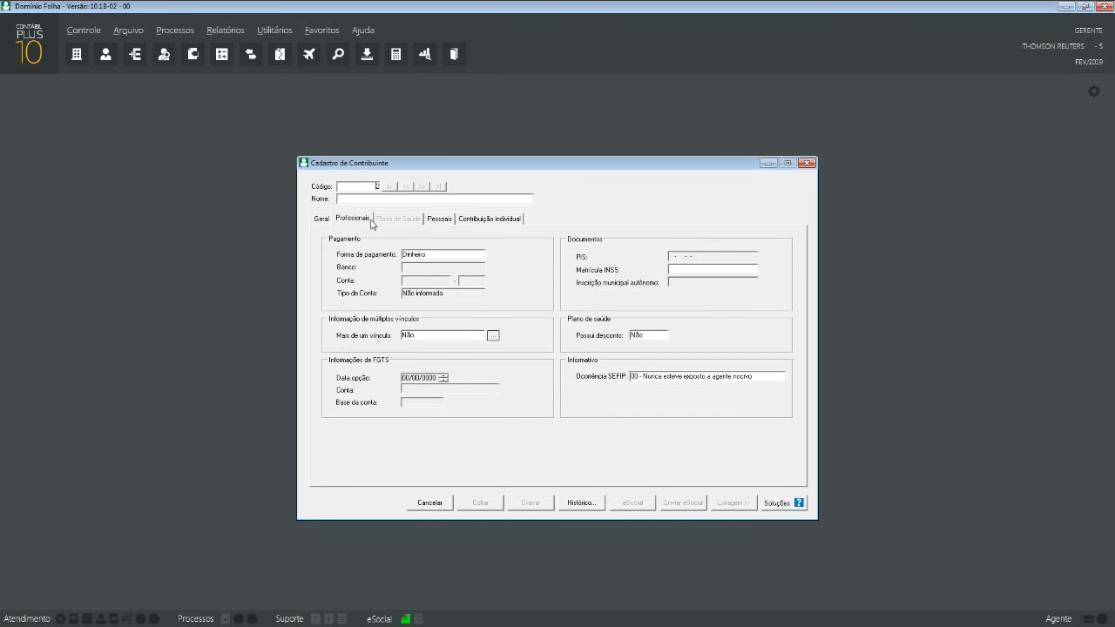
pyautogui.click(441, 218)
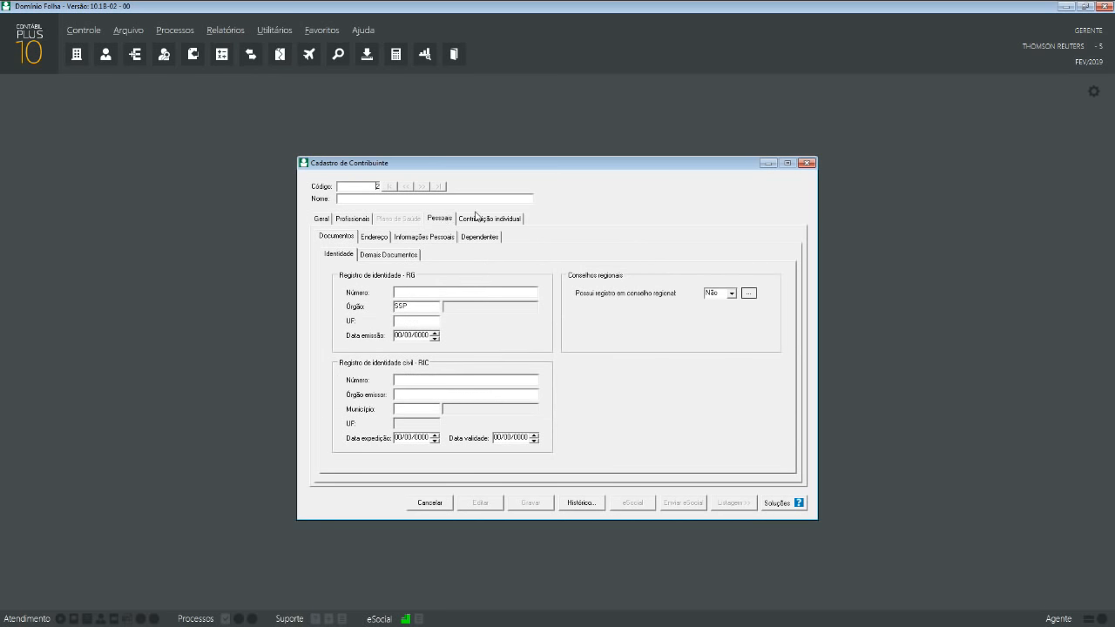
pyautogui.click(478, 217)
pyautogui.click(326, 219)
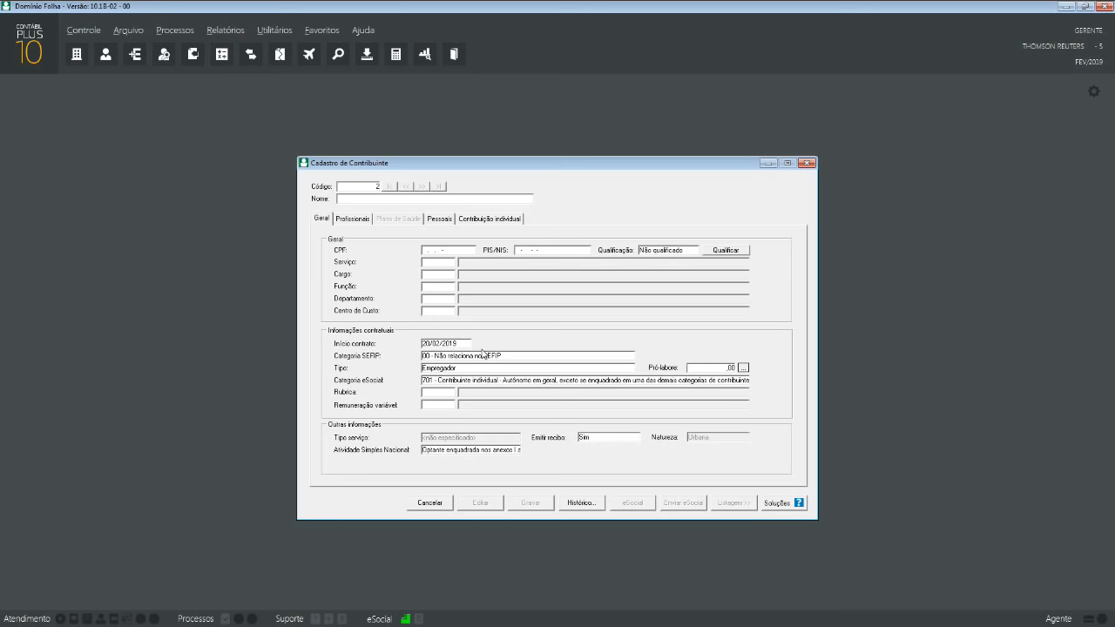
# - Browse the SEFIP and eSocial category lists, leaving eSocial category 701 unchanged
pyautogui.click(459, 357)
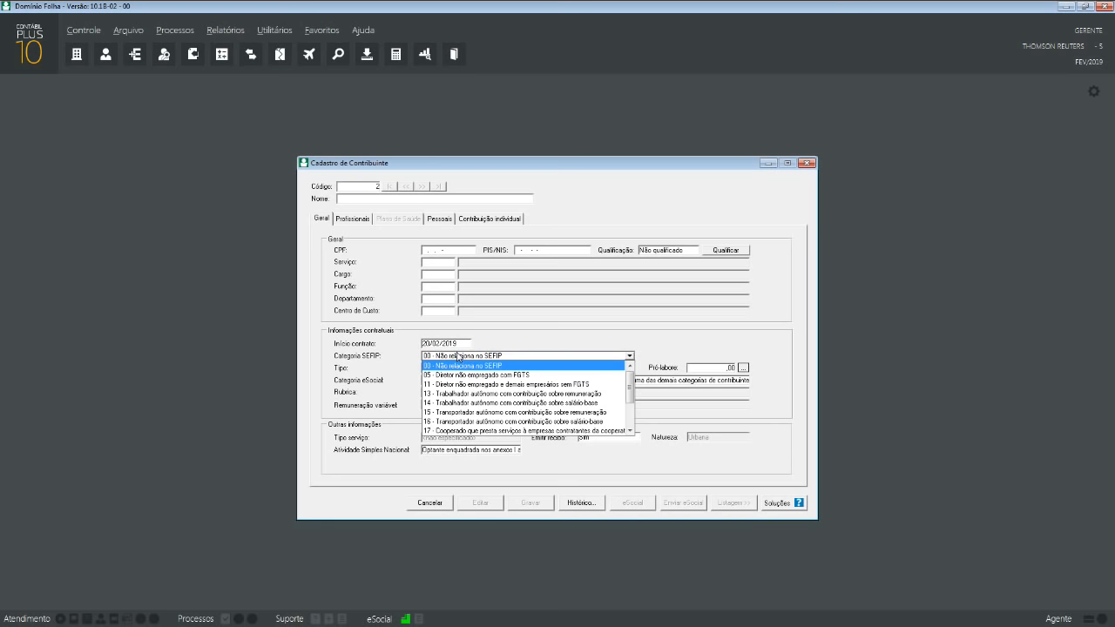
pyautogui.click(514, 346)
pyautogui.click(512, 347)
pyautogui.click(508, 347)
pyautogui.click(500, 358)
pyautogui.click(500, 358)
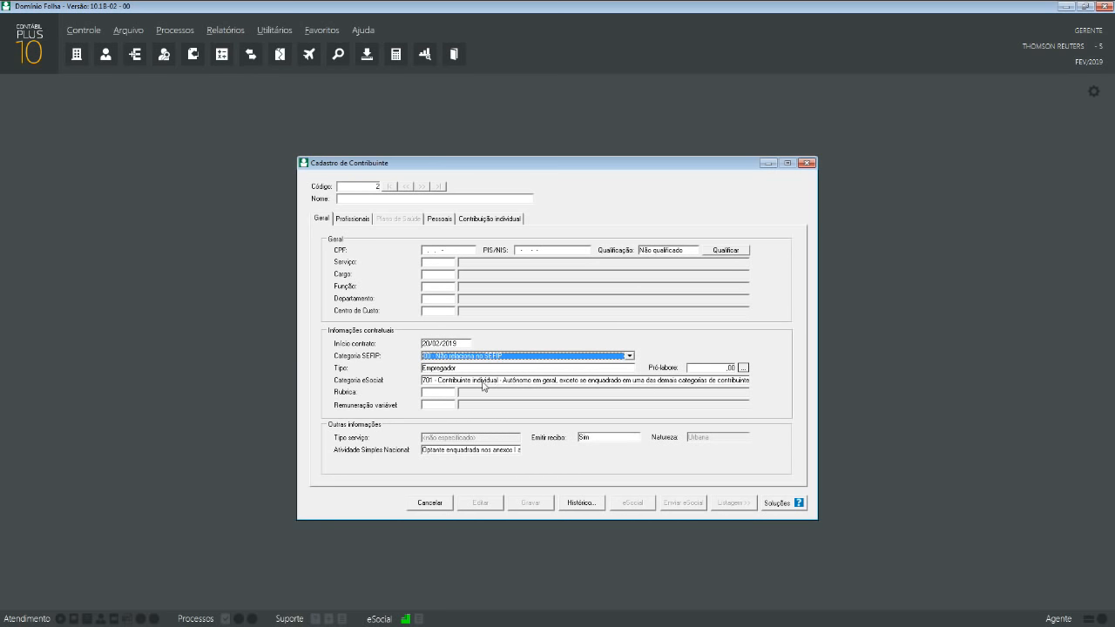
pyautogui.click(484, 382)
pyautogui.click(482, 386)
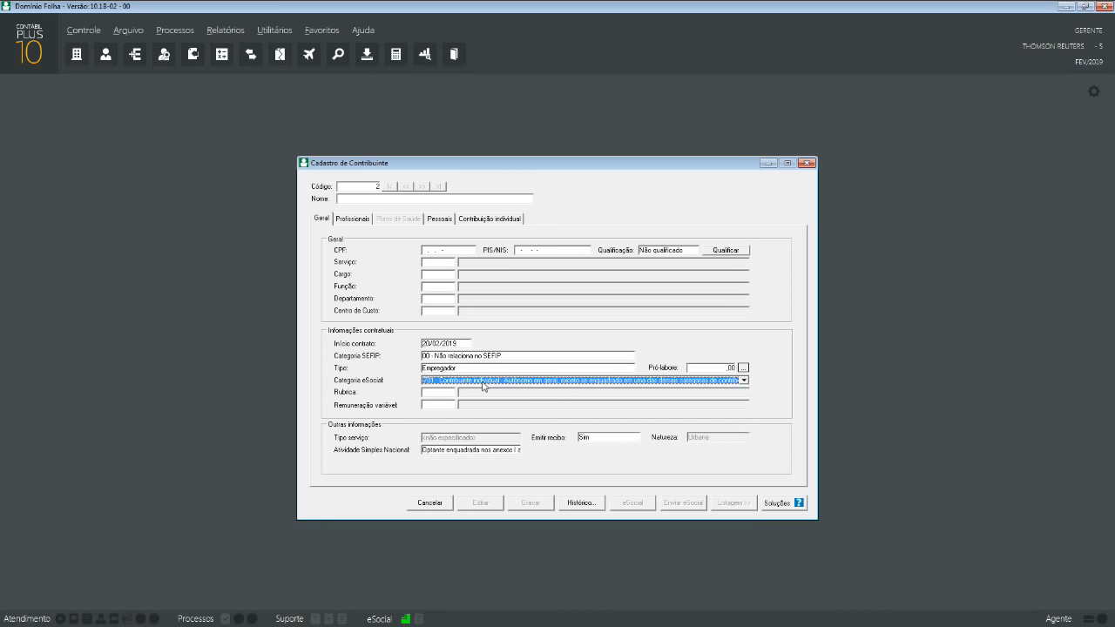
# - Select SEFIP category 11 – Diretor não empregado sem FGTS, making the eSocial category 722
pyautogui.click(474, 356)
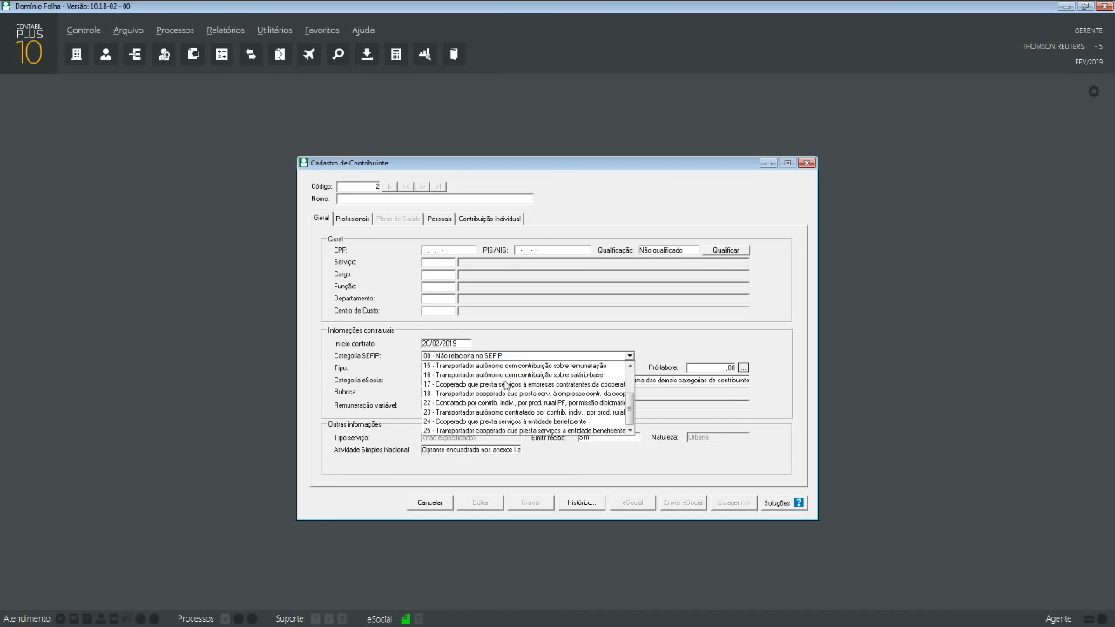
pyautogui.click(518, 328)
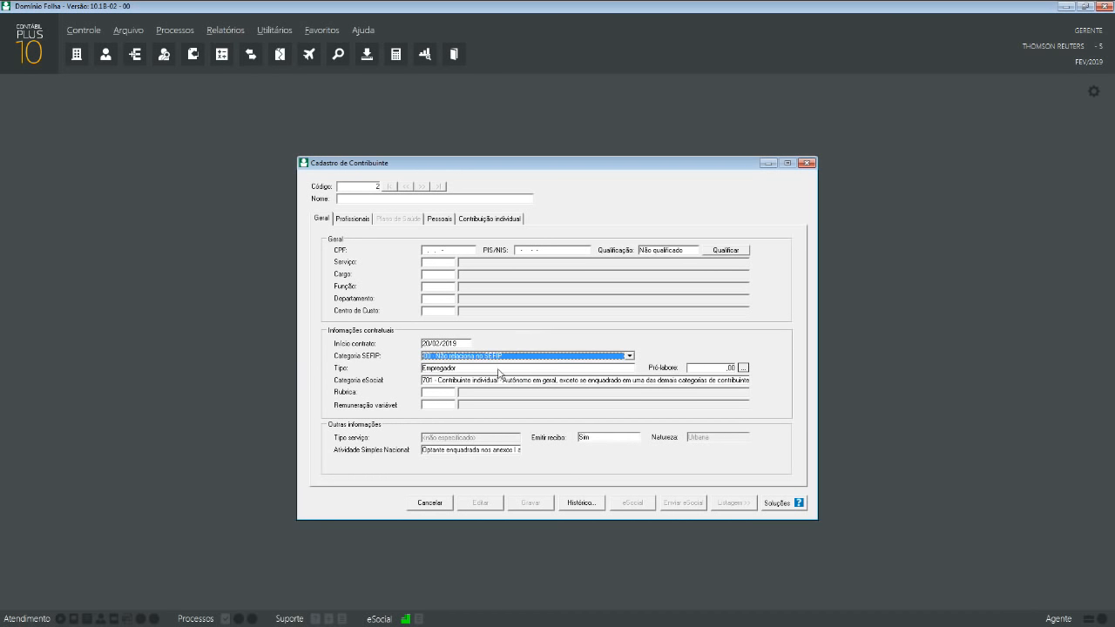
pyautogui.click(493, 381)
pyautogui.click(493, 358)
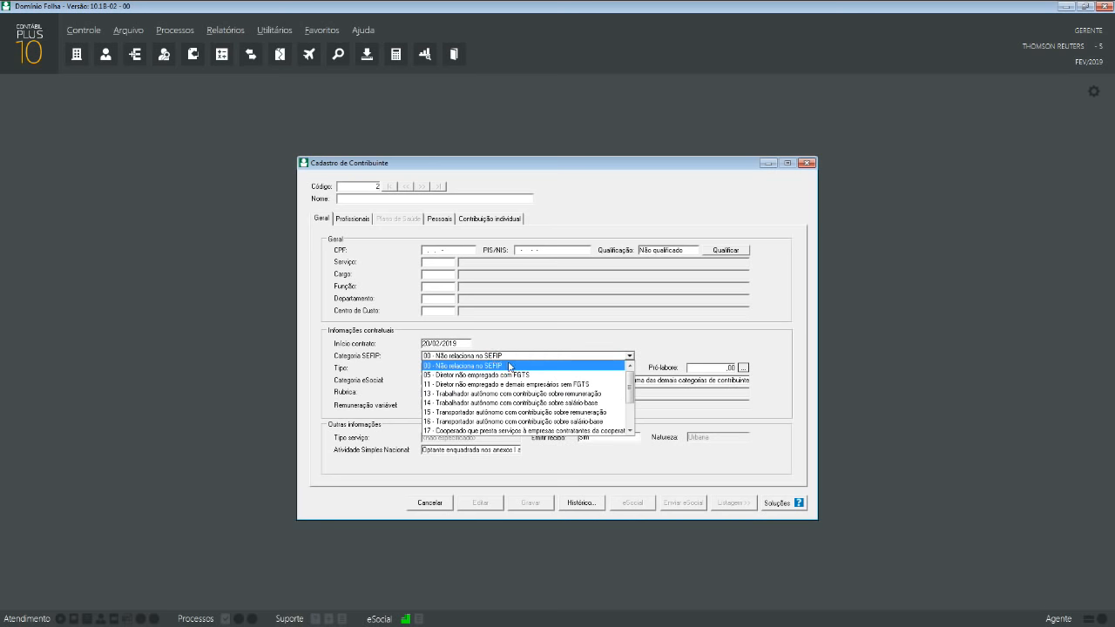
pyautogui.click(567, 337)
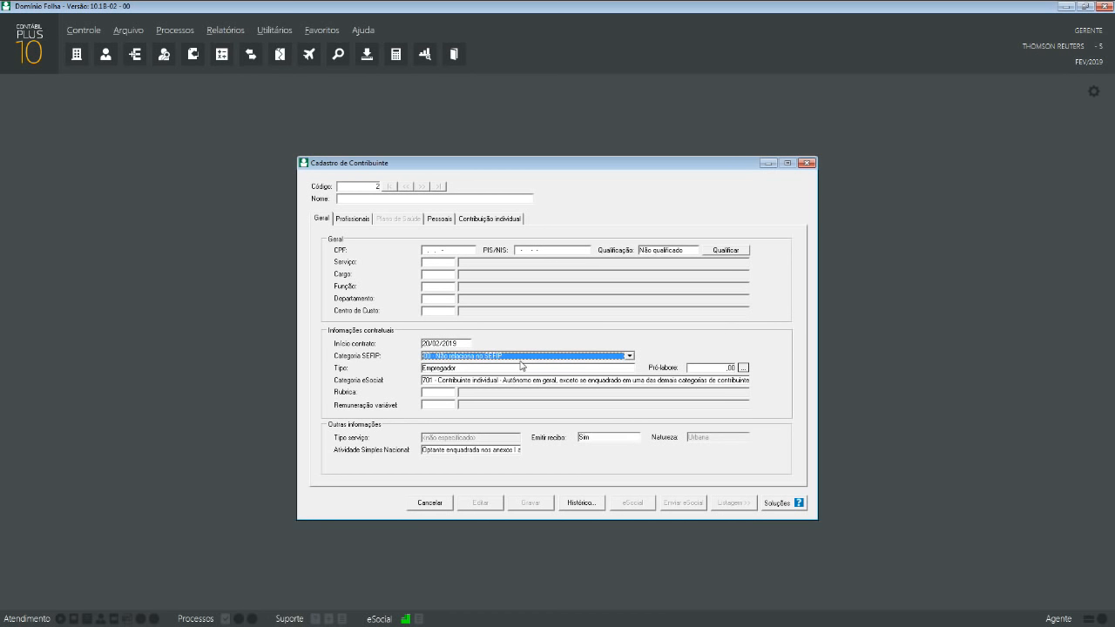
pyautogui.click(518, 356)
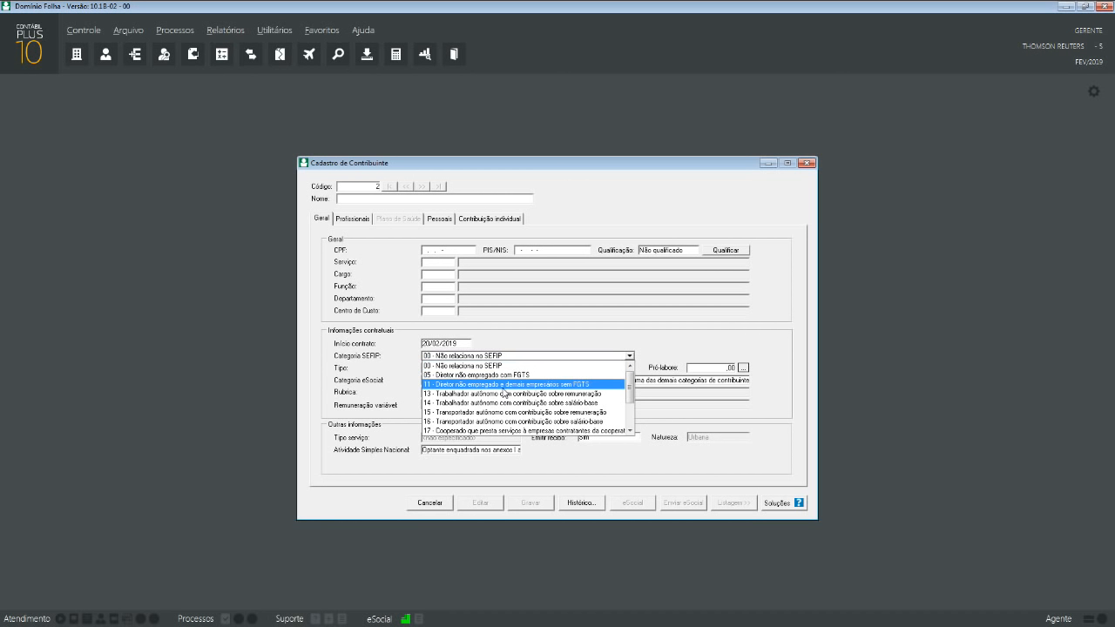
pyautogui.click(504, 392)
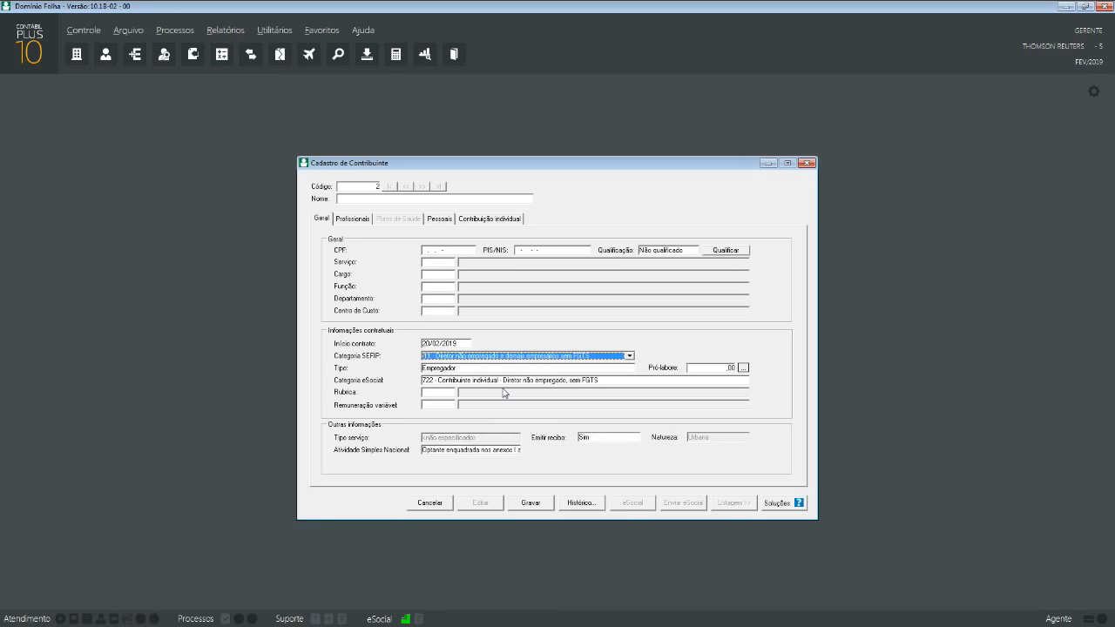
pyautogui.click(464, 358)
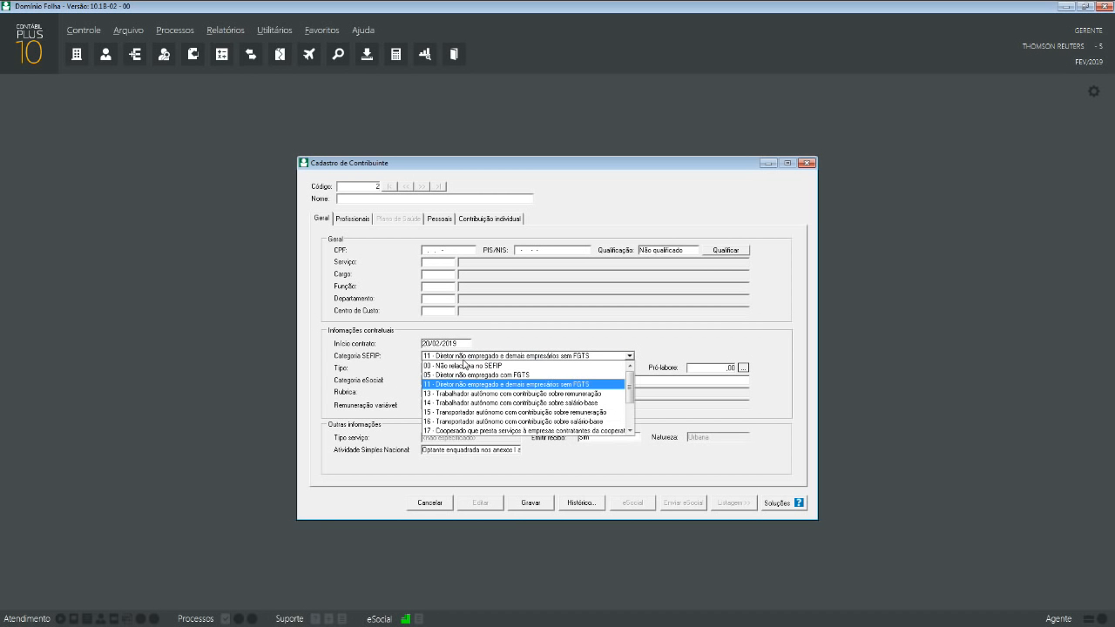
pyautogui.click(464, 365)
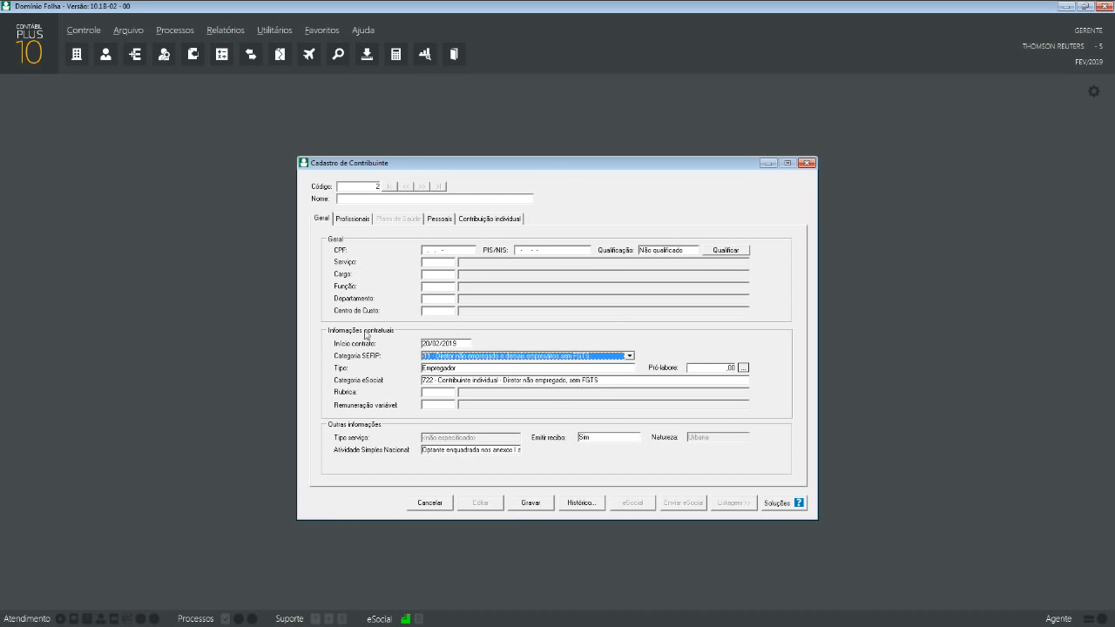
pyautogui.click(709, 370)
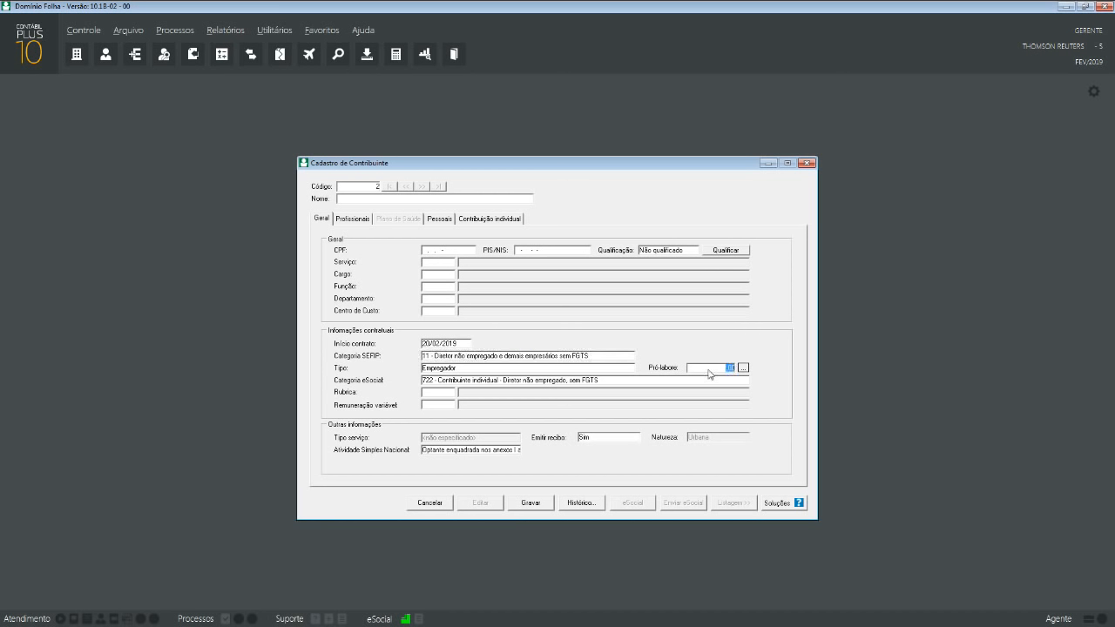
# - Enter pró-labore 2.000,00 under rubric 100 PRO-LABORE, try saving, and dismiss the blank-name error
pyautogui.write('2.000,')
pyautogui.write('00')
pyautogui.press('Tab')
pyautogui.doubleClick(376, 188)
pyautogui.click(530, 503)
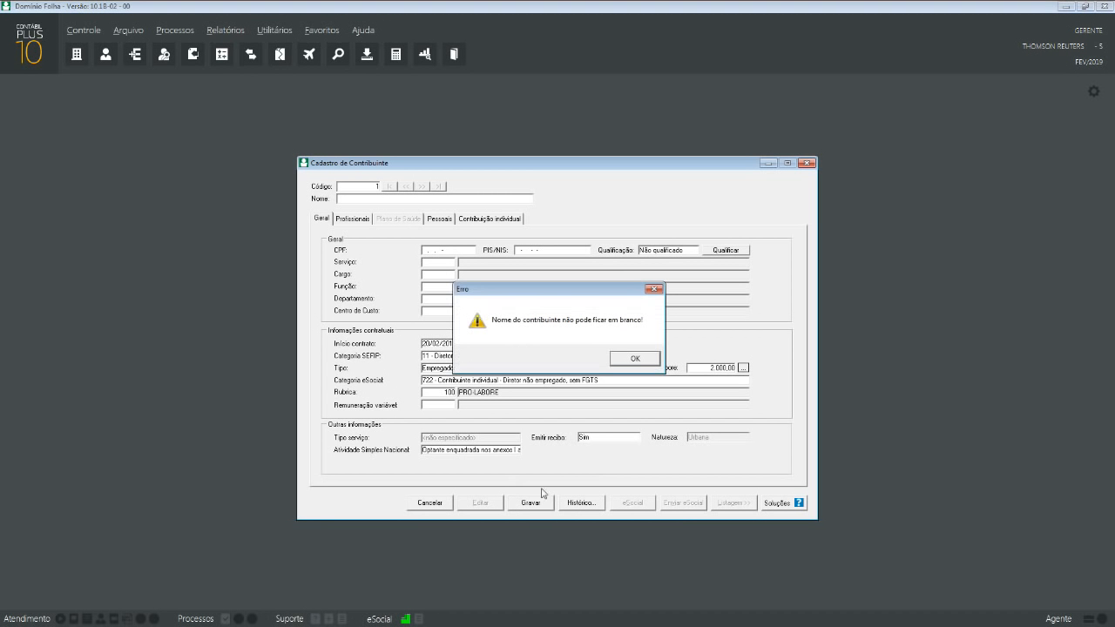
pyautogui.click(635, 359)
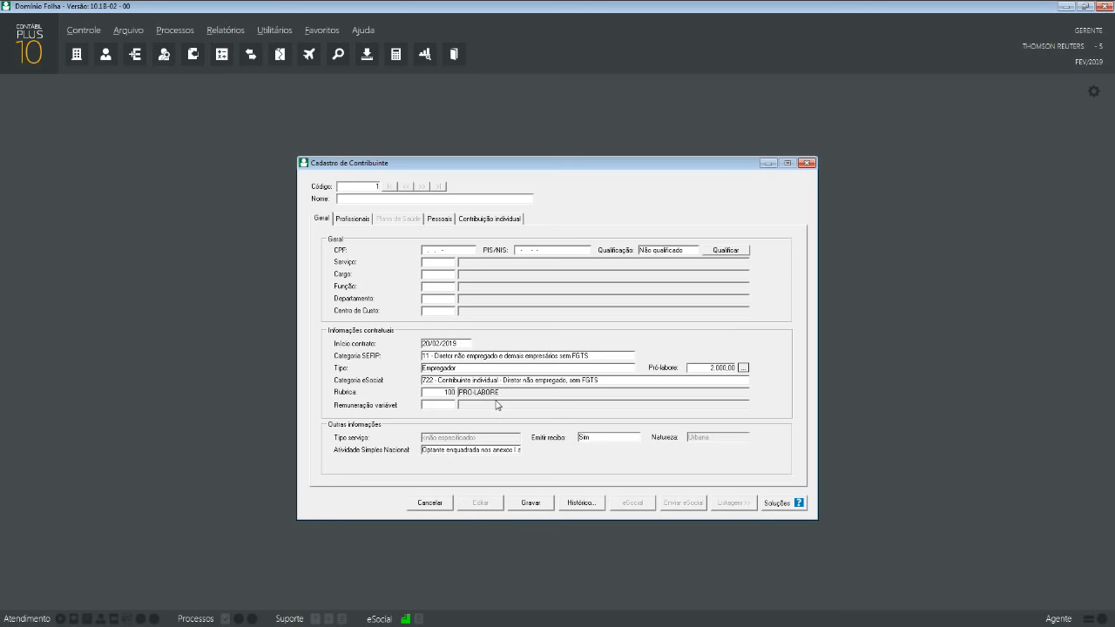
# - Cancel the unfinished contributor entry and close the contributor register
pyautogui.click(449, 505)
pyautogui.click(636, 361)
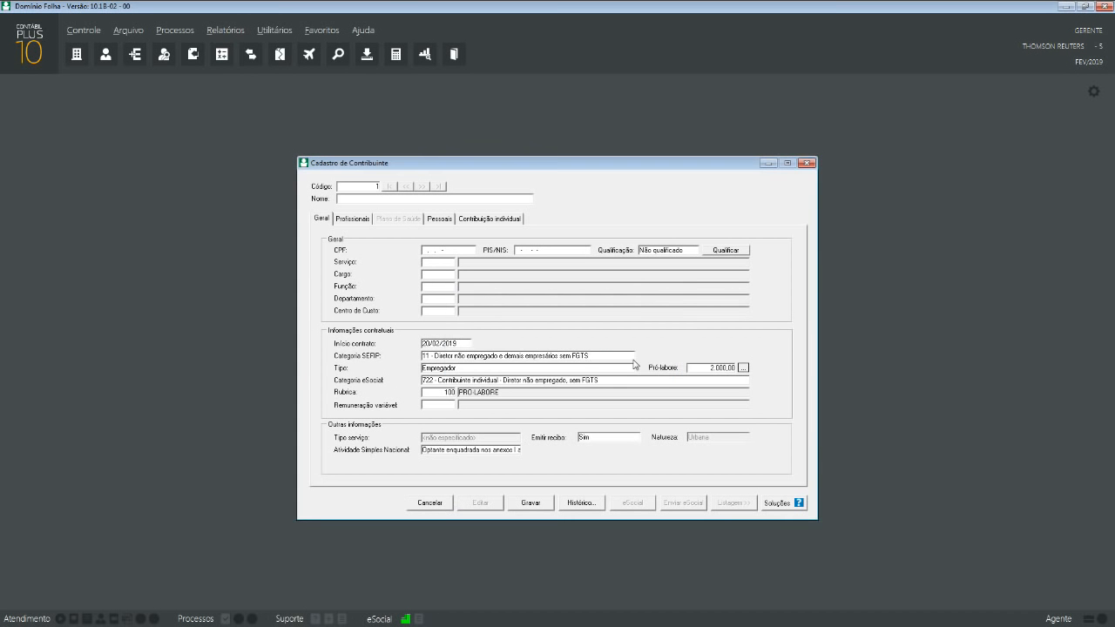
pyautogui.click(807, 163)
pyautogui.click(575, 363)
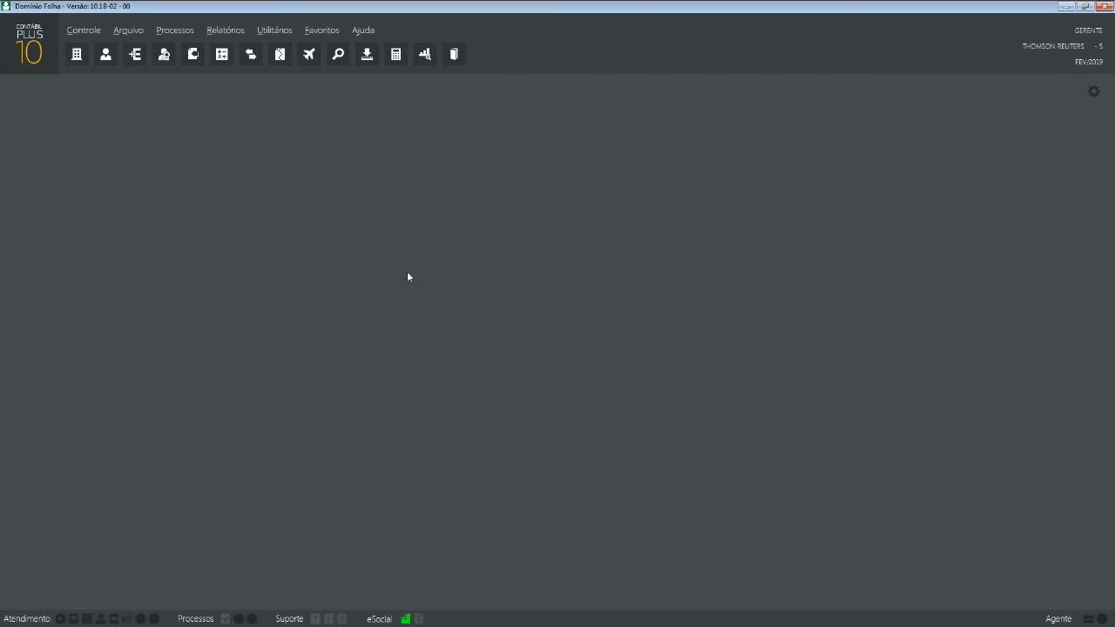
# - Open Arquivo > Sindicatos > Empregados showing union 1, SINDICATO EXEMPLO
pyautogui.click(132, 33)
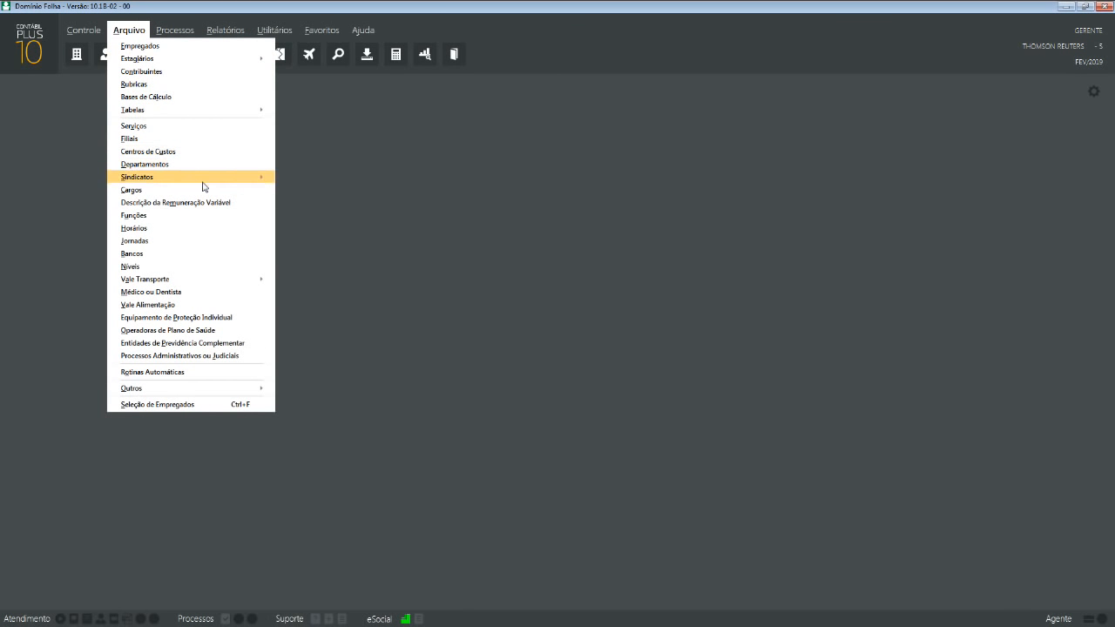
pyautogui.moveTo(207, 182)
pyautogui.click(294, 178)
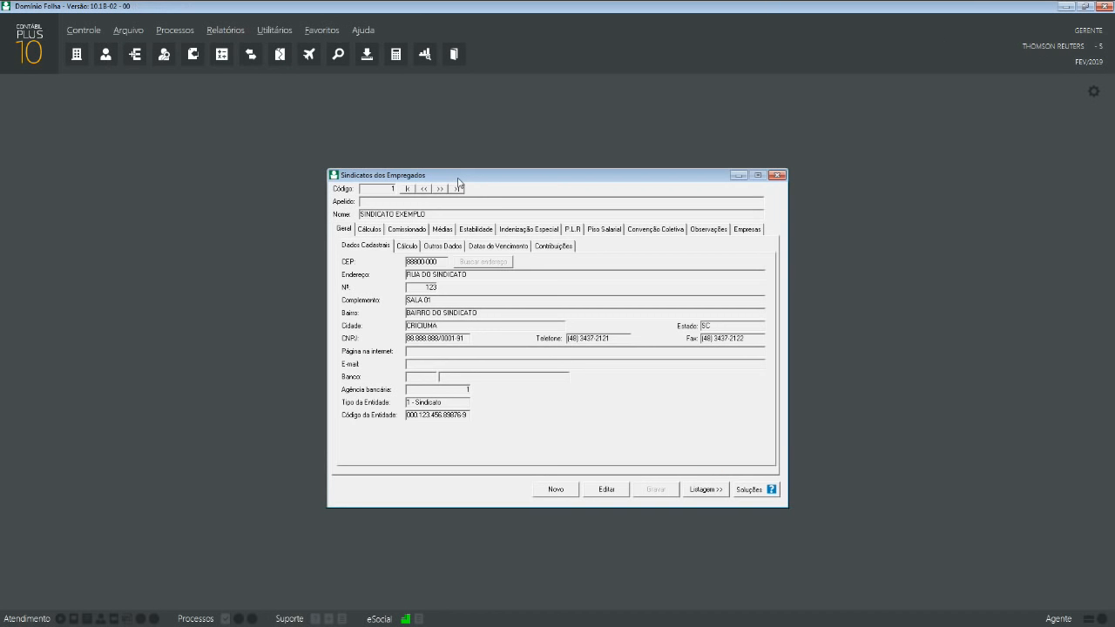
# - Review SINDICATO EXEMPLO's Piso Salarial, Cálculo, Outros Dados, Vencimento and Contribuições settings, ending on Férias calculation options
pyautogui.click(609, 232)
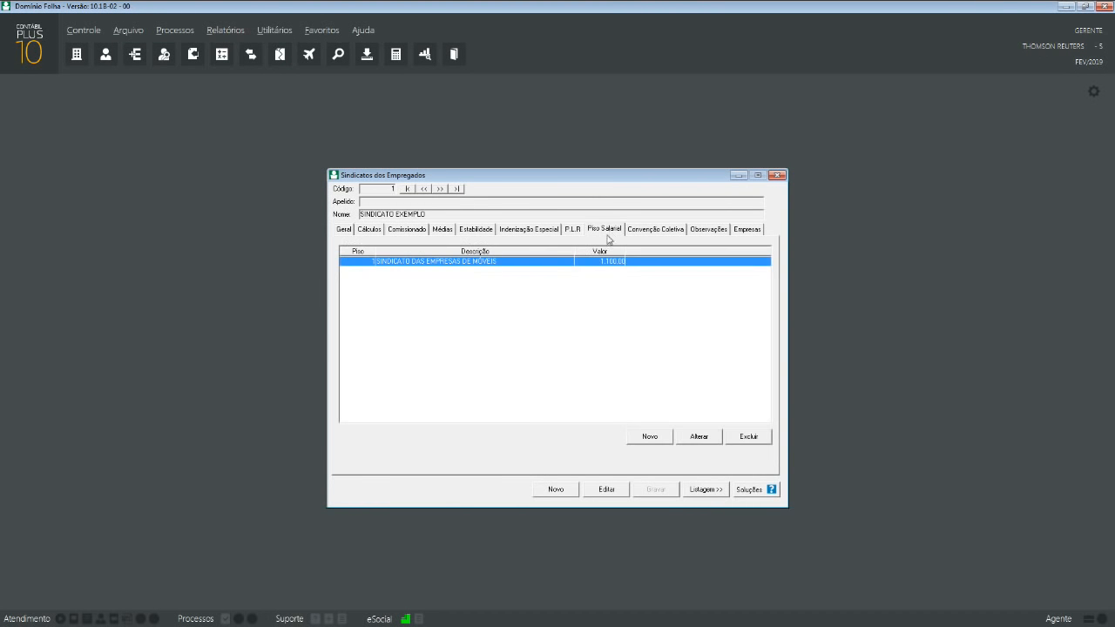
pyautogui.click(344, 230)
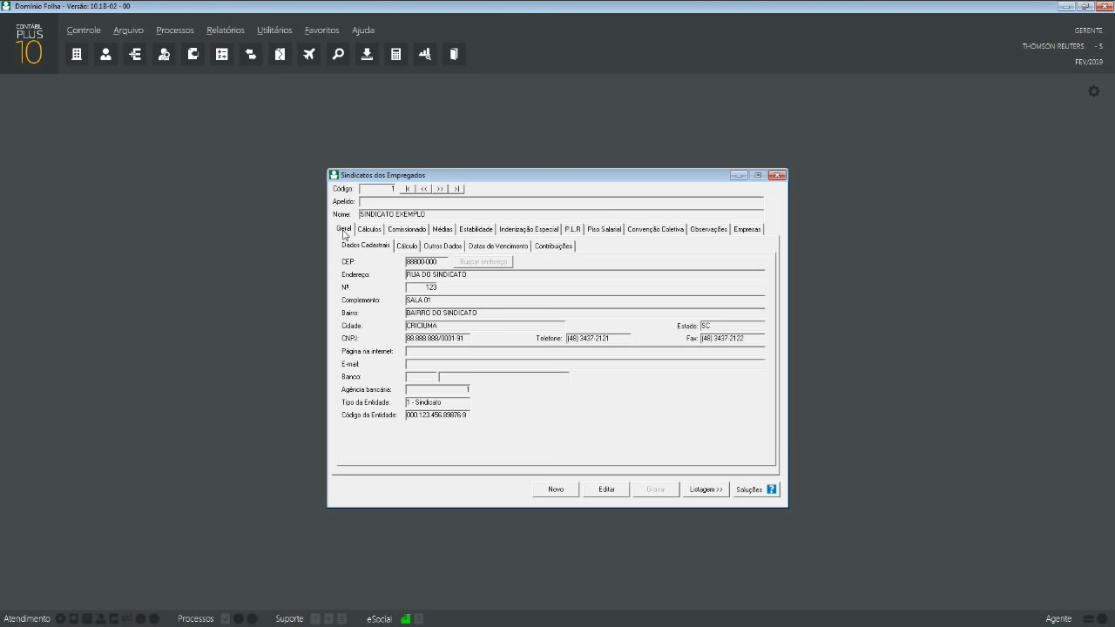
pyautogui.click(408, 246)
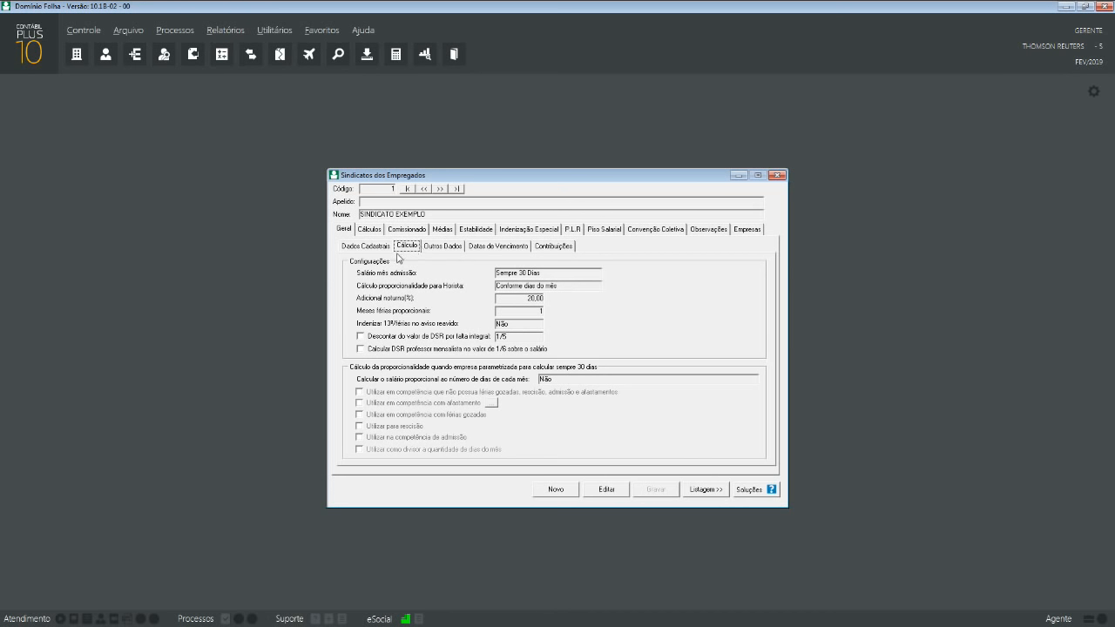
pyautogui.click(440, 248)
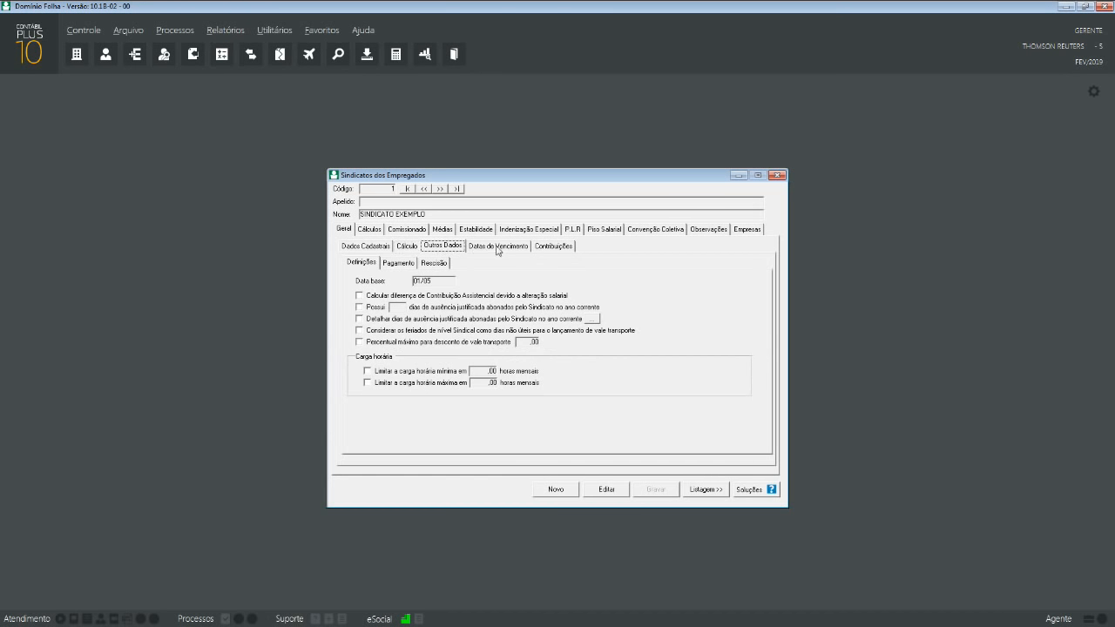
pyautogui.click(499, 247)
pyautogui.click(541, 249)
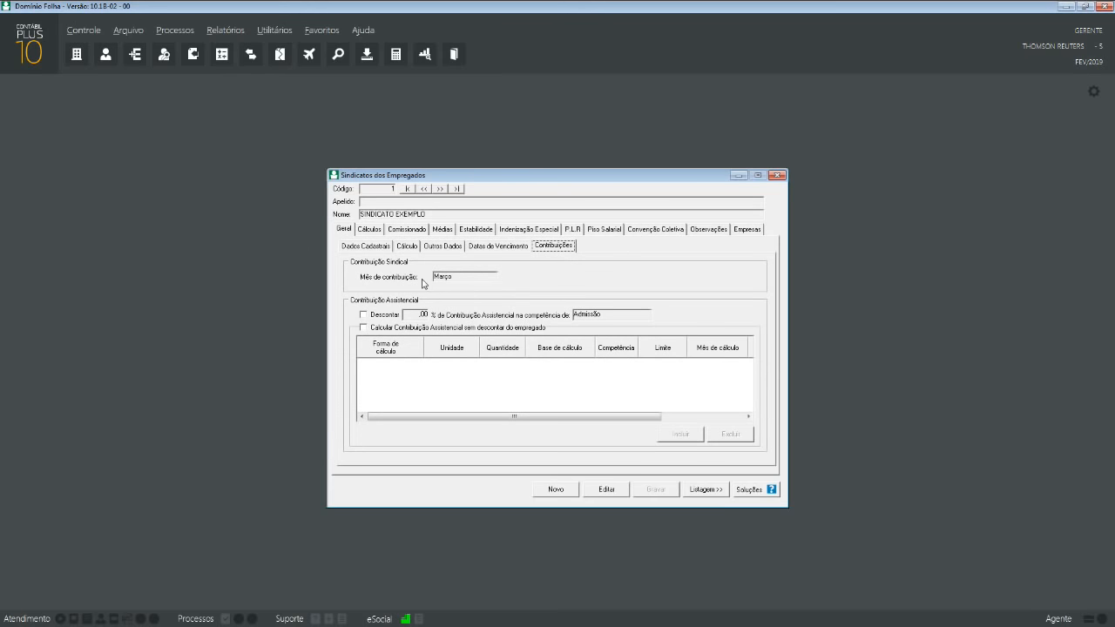
pyautogui.click(406, 246)
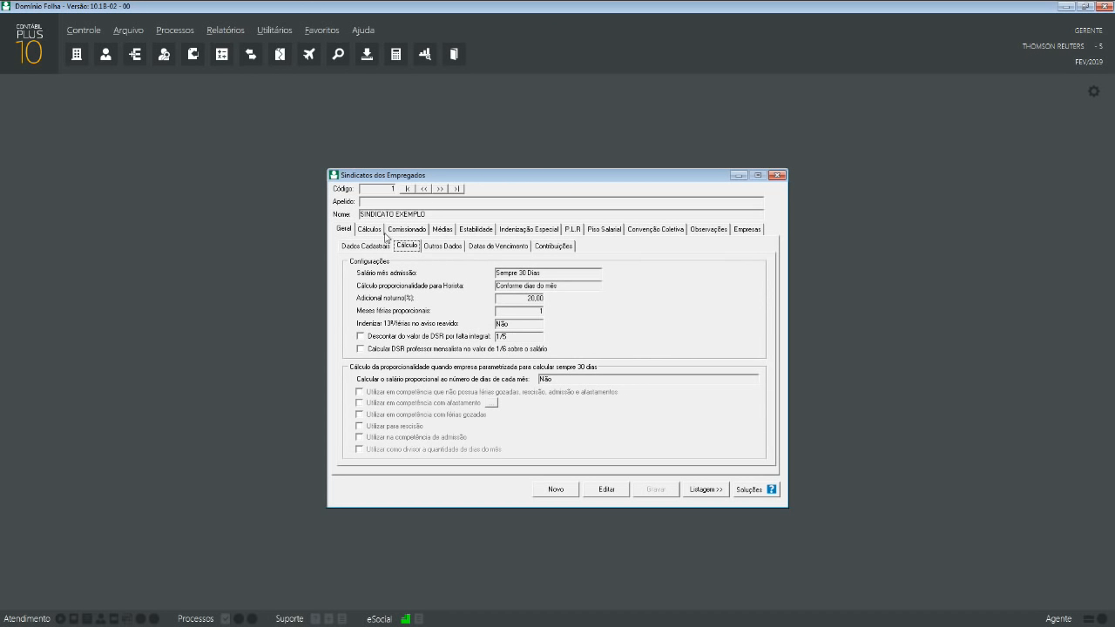
pyautogui.click(380, 230)
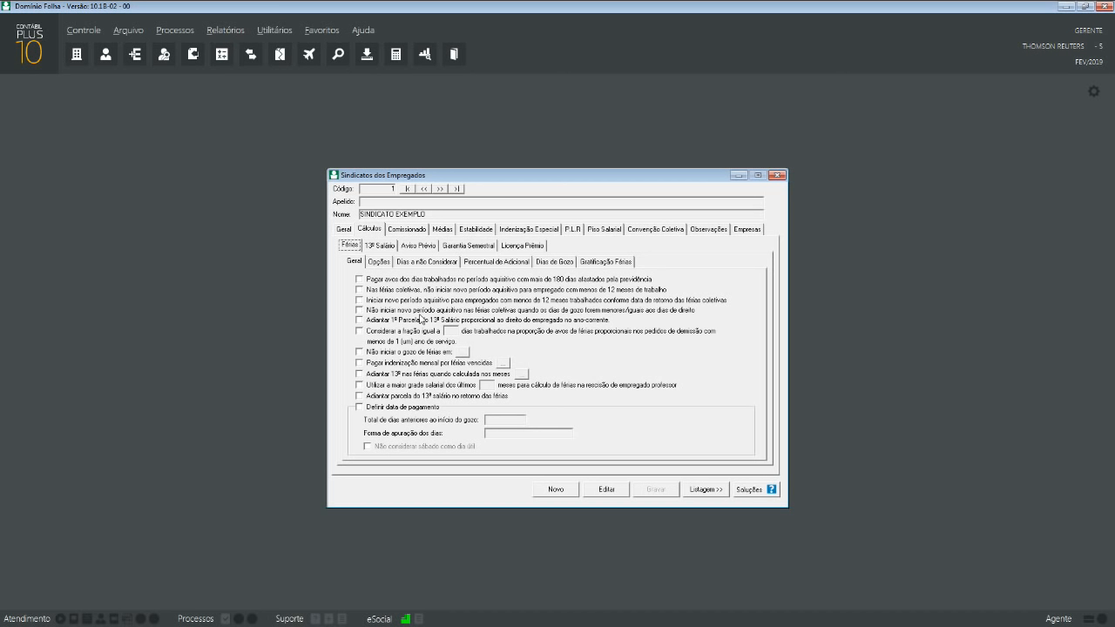
# - Review the union's Comissionado, Médias, Estabilidade, Indenização Especial, Convenção Coletiva and Empresas settings
pyautogui.click(406, 229)
pyautogui.click(441, 231)
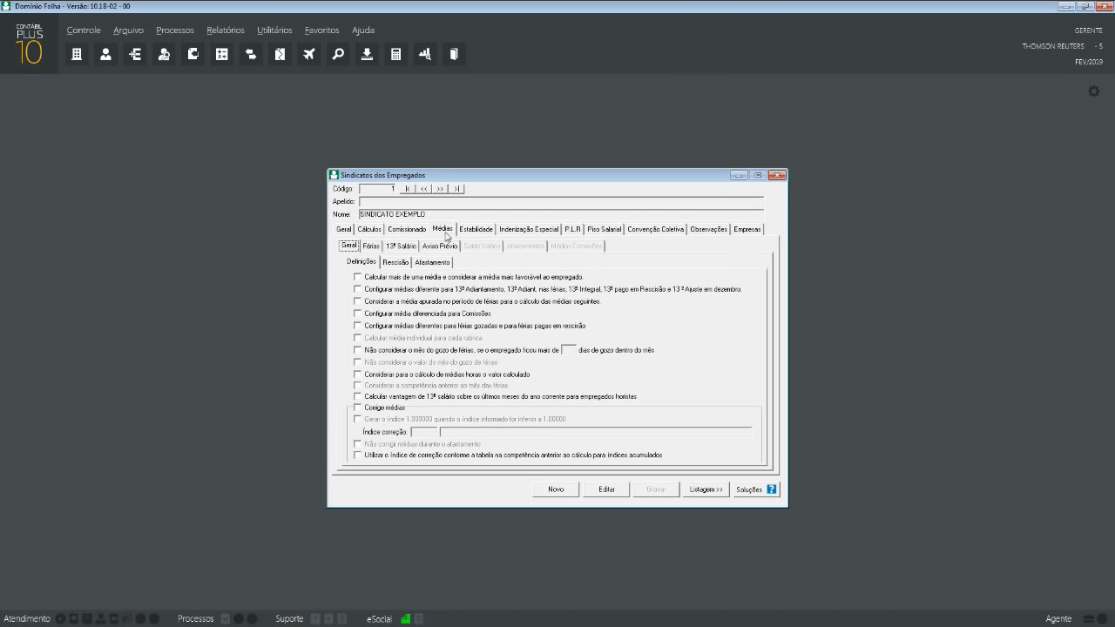
pyautogui.click(476, 232)
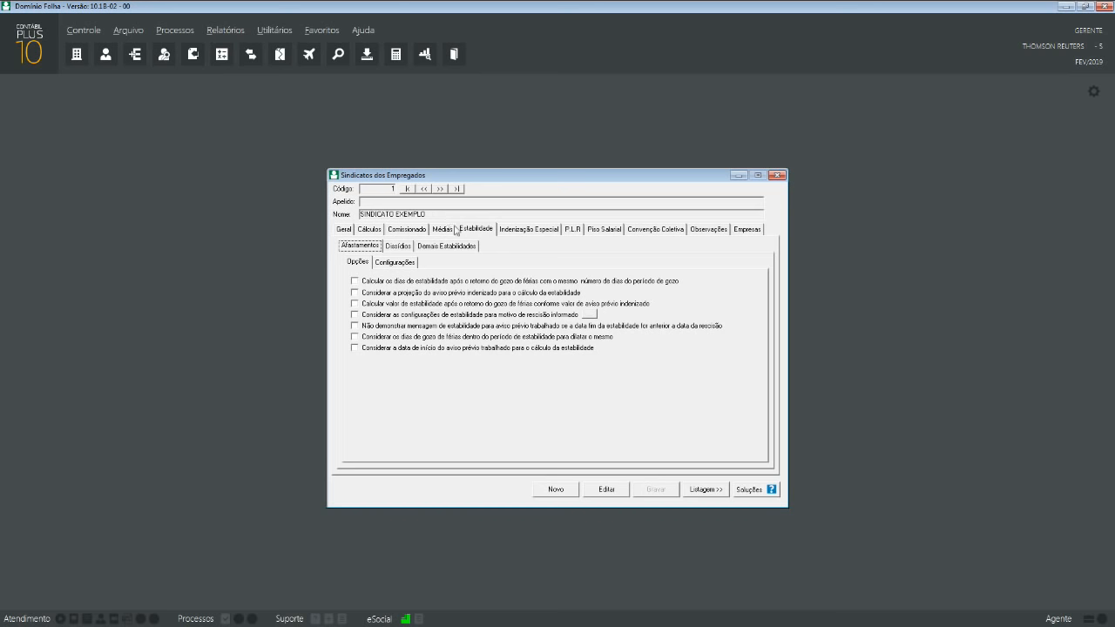
pyautogui.click(524, 232)
pyautogui.click(649, 231)
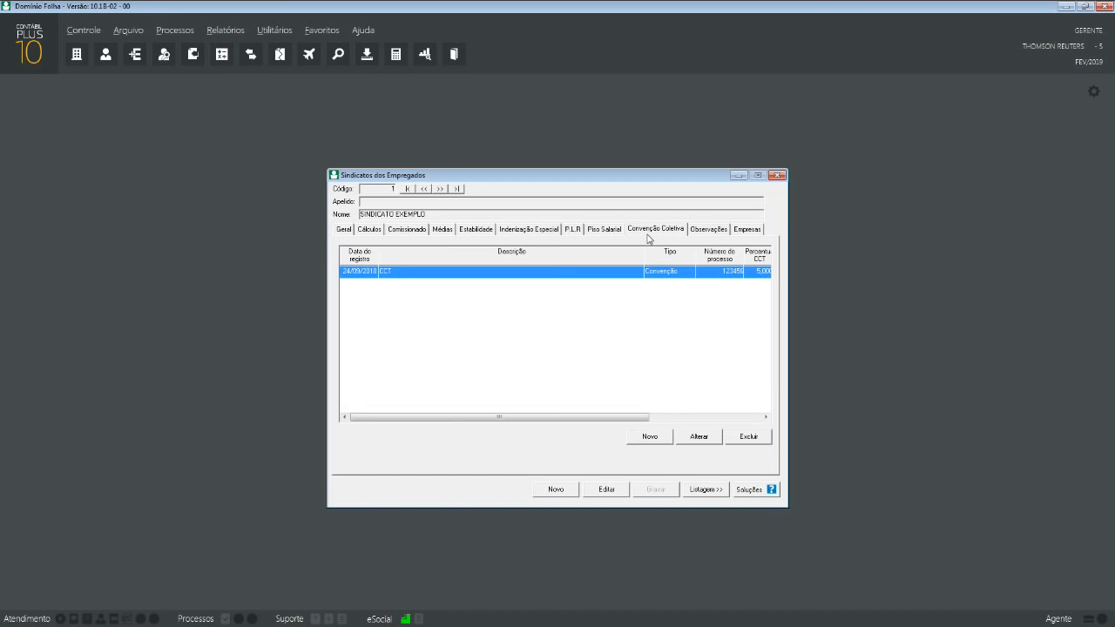
pyautogui.click(745, 231)
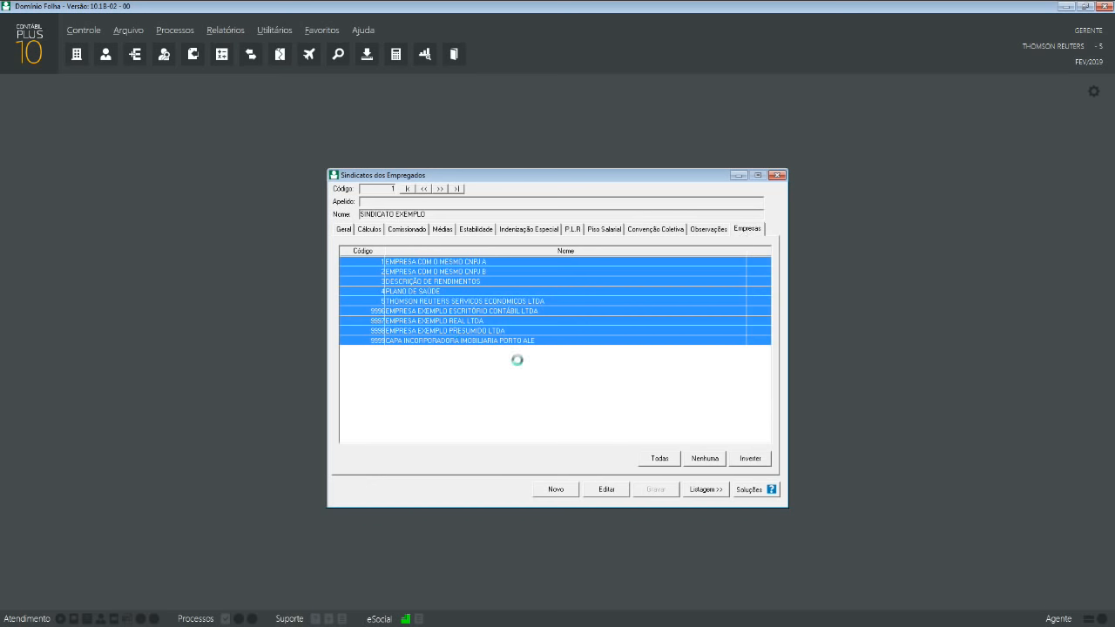
# - Try unmarking all linked companies and company 4, dismissing the cannot-unmark warnings
pyautogui.click(711, 464)
pyautogui.click(670, 360)
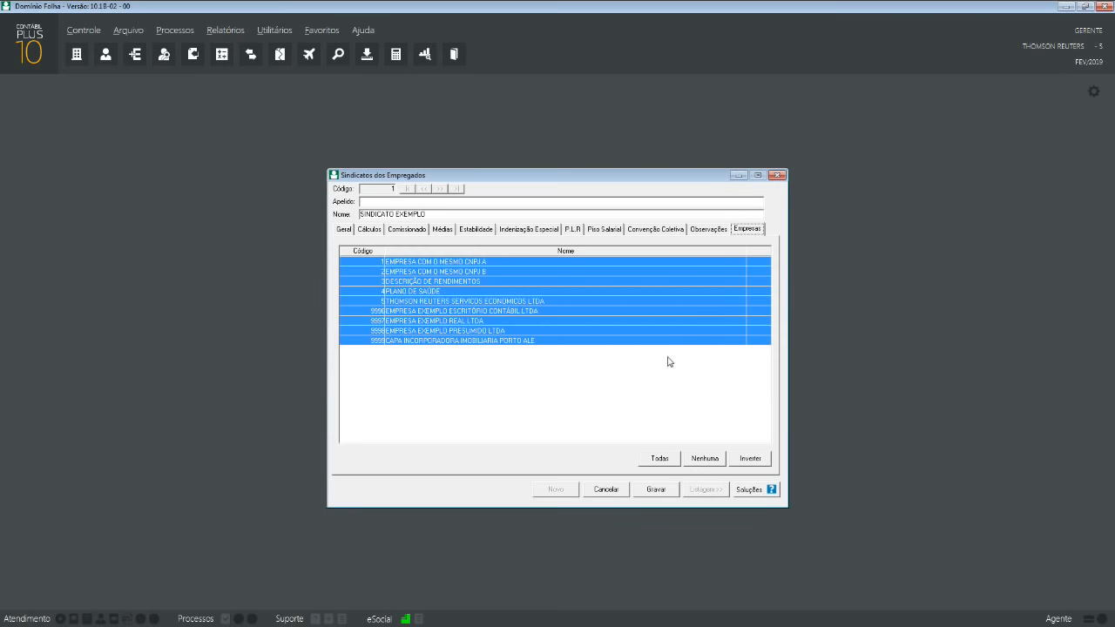
pyautogui.click(441, 293)
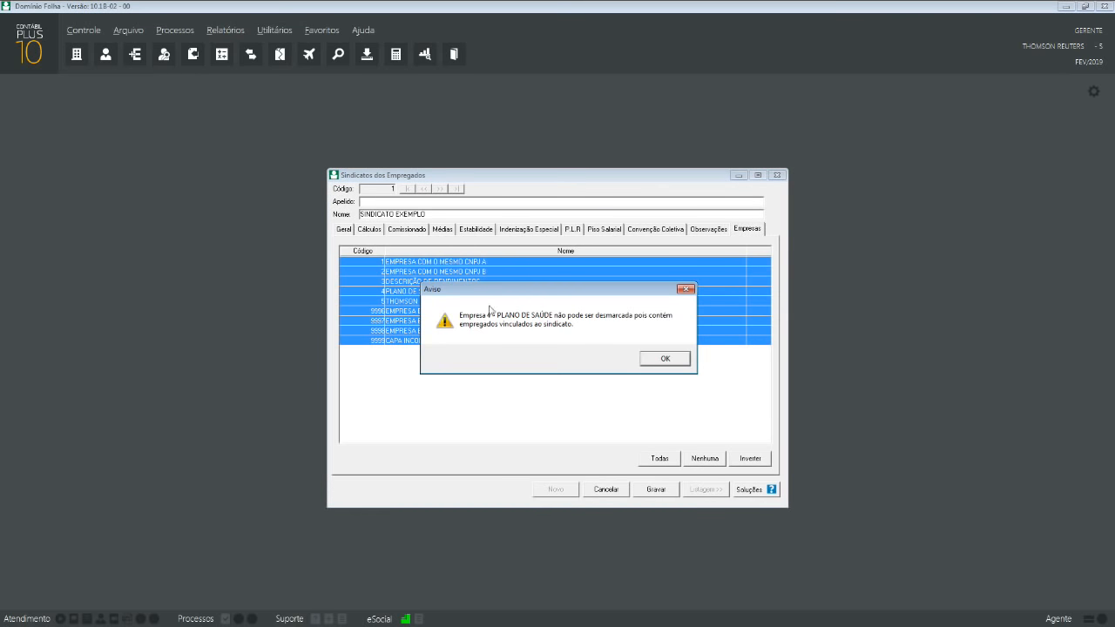
pyautogui.click(665, 358)
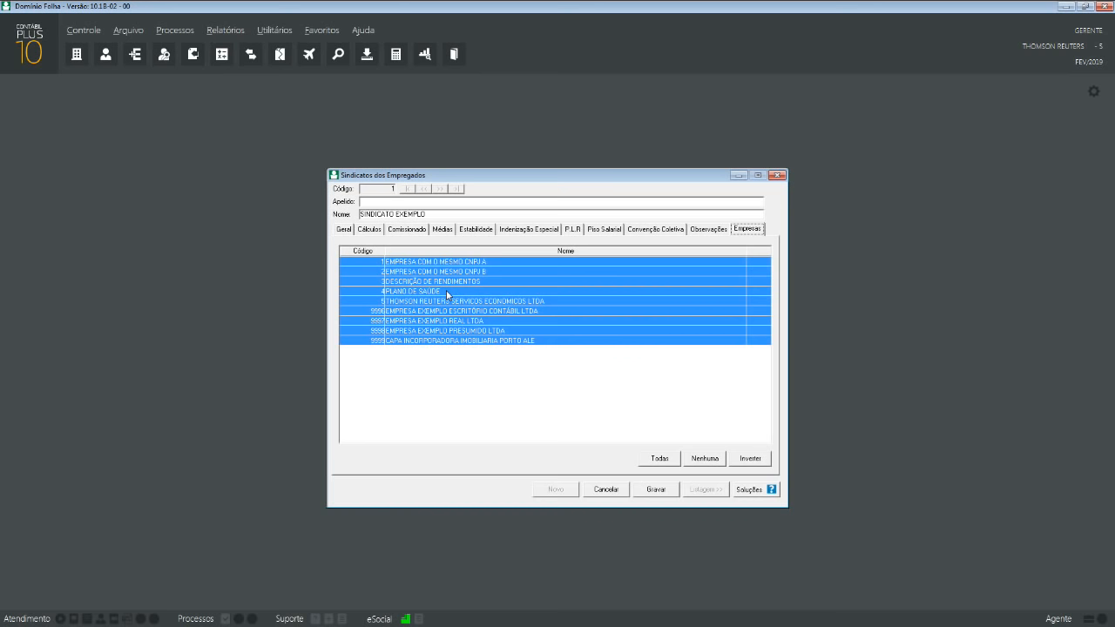
# - Go back through the union's notes, agreements, salary floor and calculation tabs to Geral
pyautogui.click(712, 231)
pyautogui.click(654, 229)
pyautogui.click(604, 229)
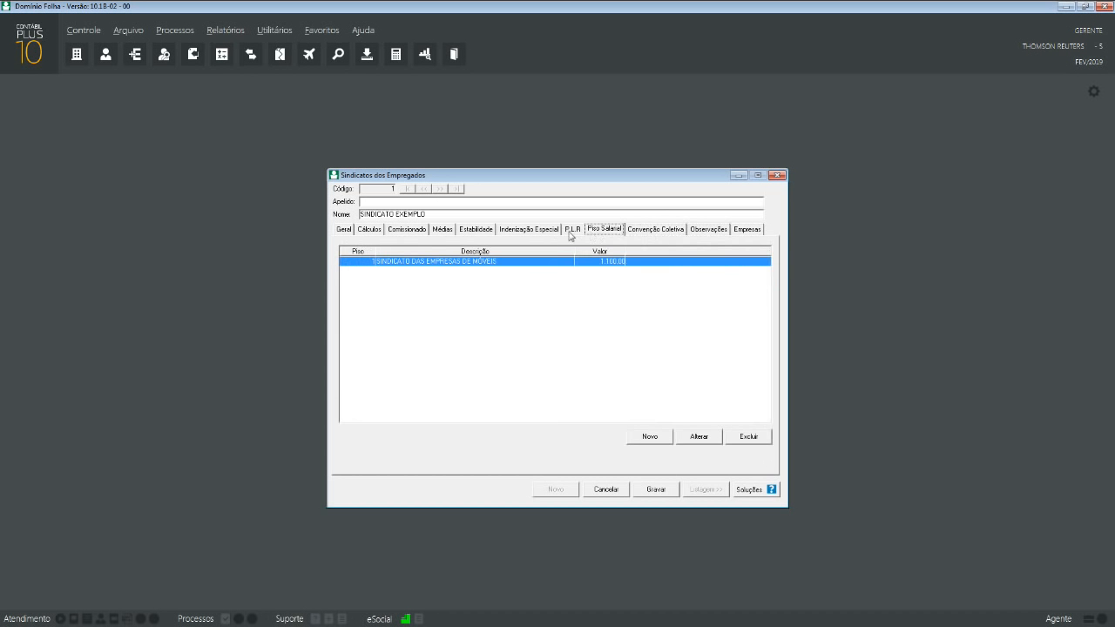
pyautogui.click(528, 229)
pyautogui.click(366, 229)
pyautogui.click(348, 229)
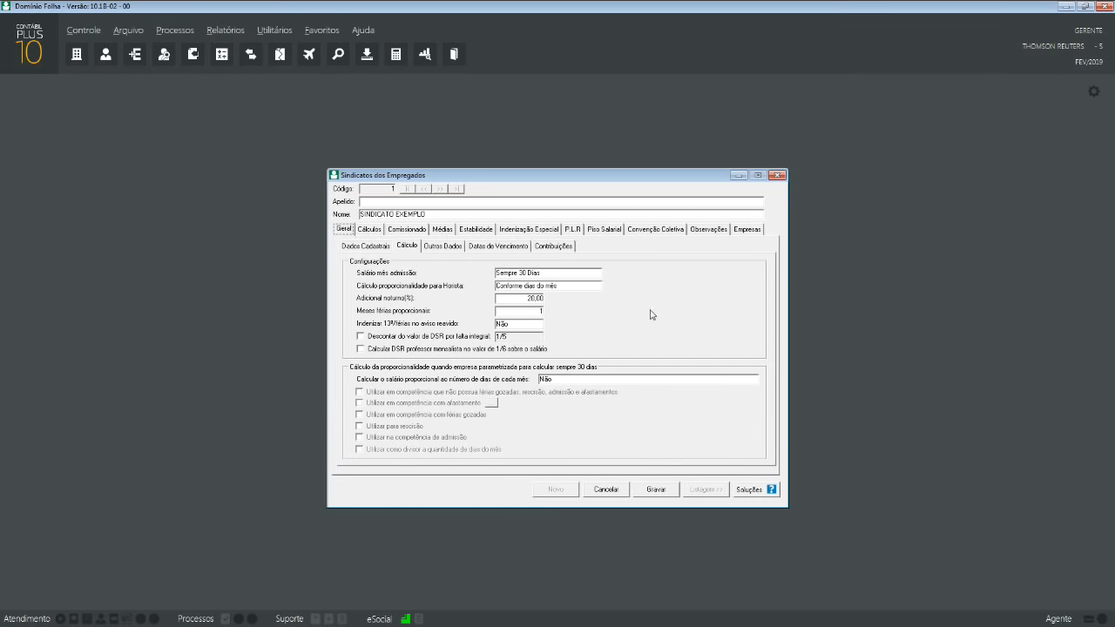
pyautogui.click(758, 493)
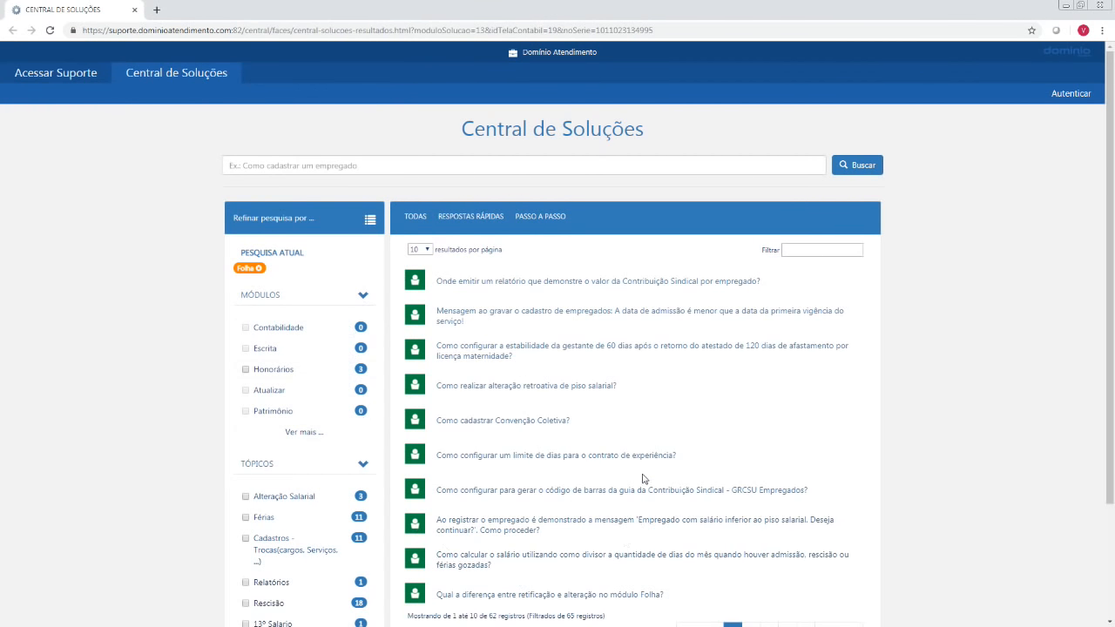
pyautogui.scroll(-2, 643, 478)
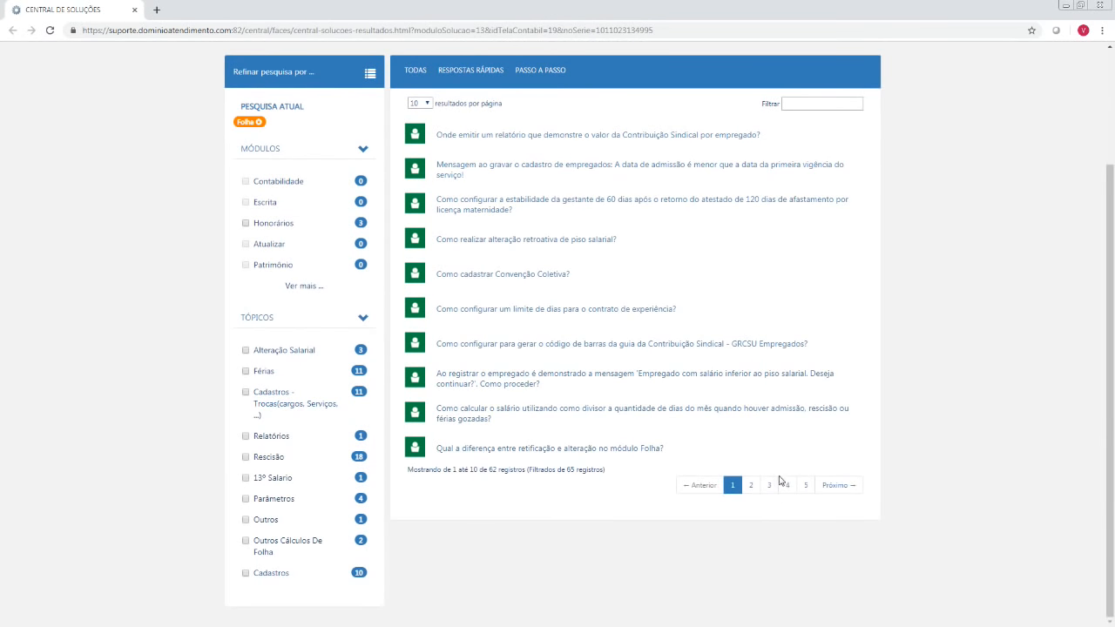
pyautogui.click(753, 489)
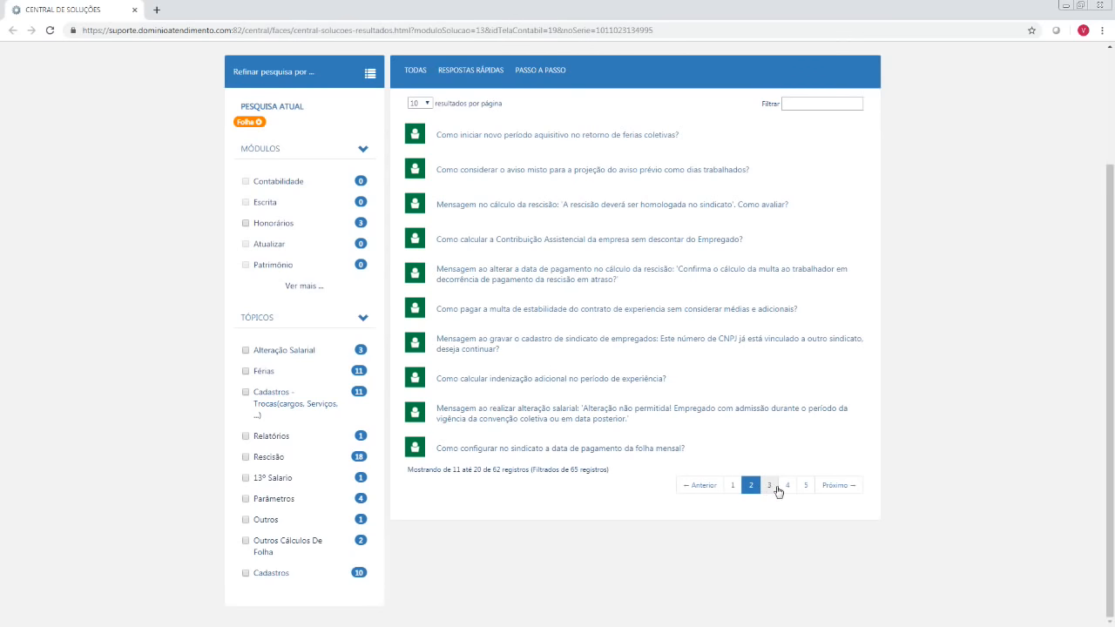
pyautogui.click(778, 491)
pyautogui.click(790, 492)
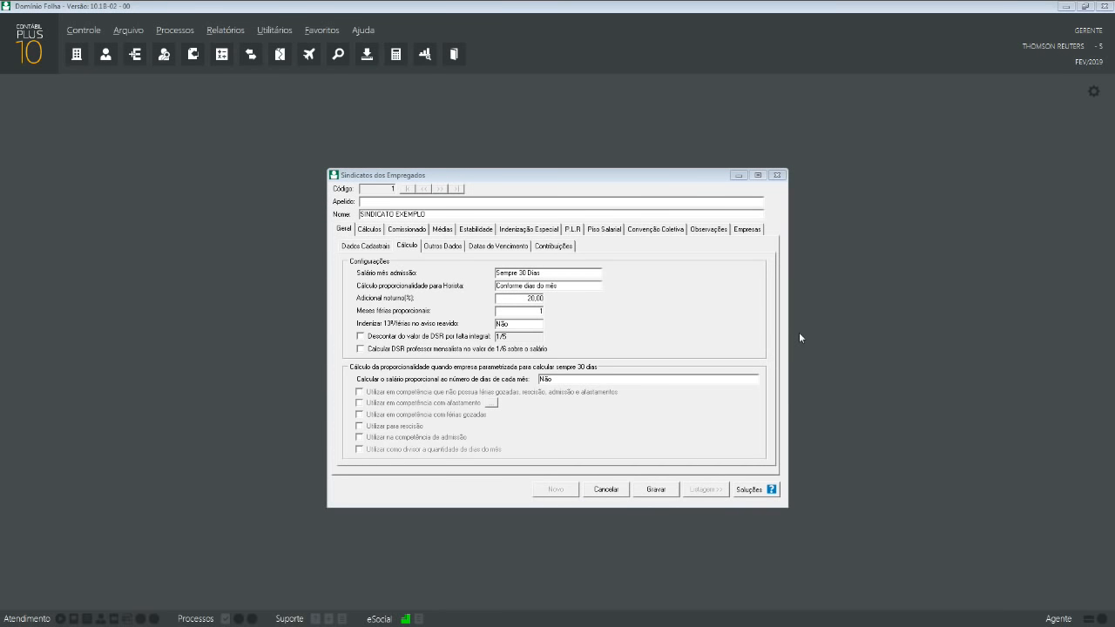
# - Close the Sindicatos window, answering Não to saving, then open the Empregados register
pyautogui.click(777, 176)
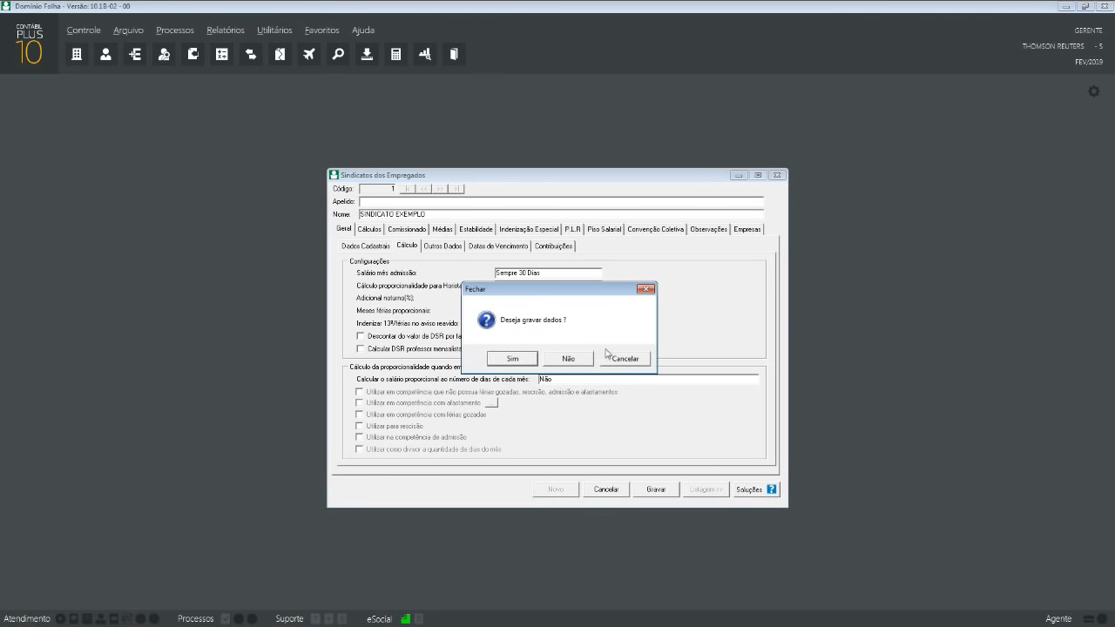
pyautogui.click(583, 363)
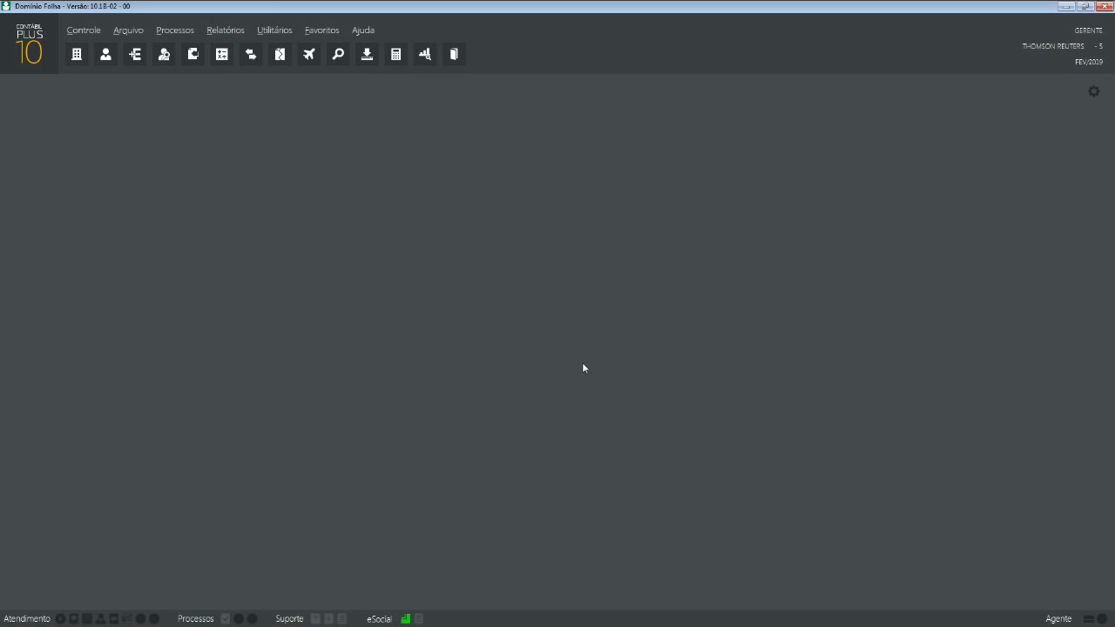
pyautogui.click(105, 54)
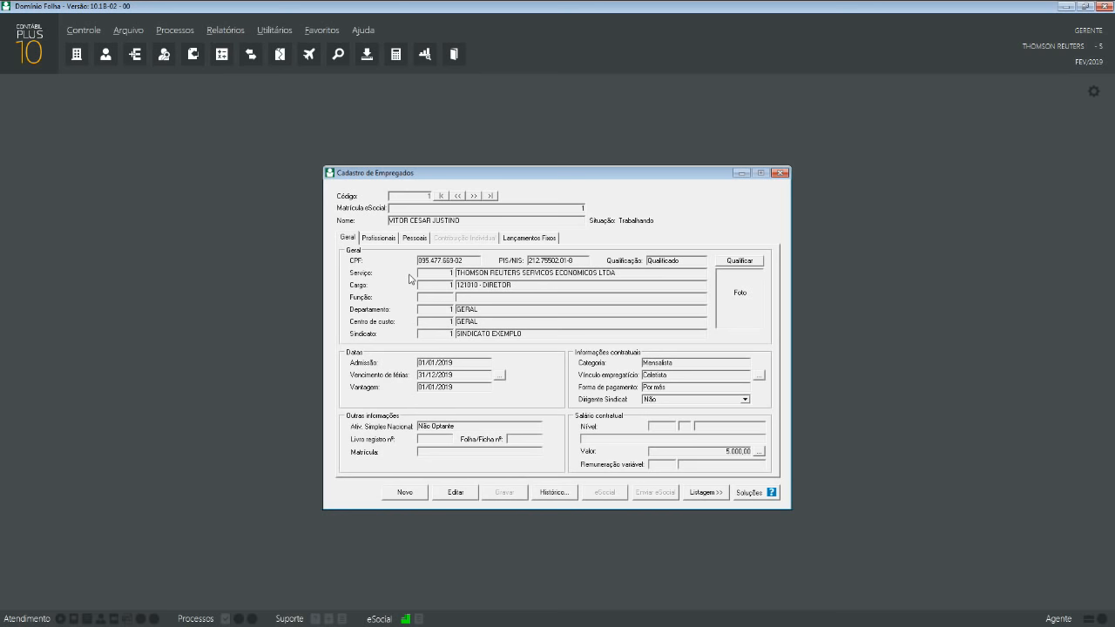
# - Browse employee 1's professional data, then show the Geral data with the 45-day contract
pyautogui.click(389, 239)
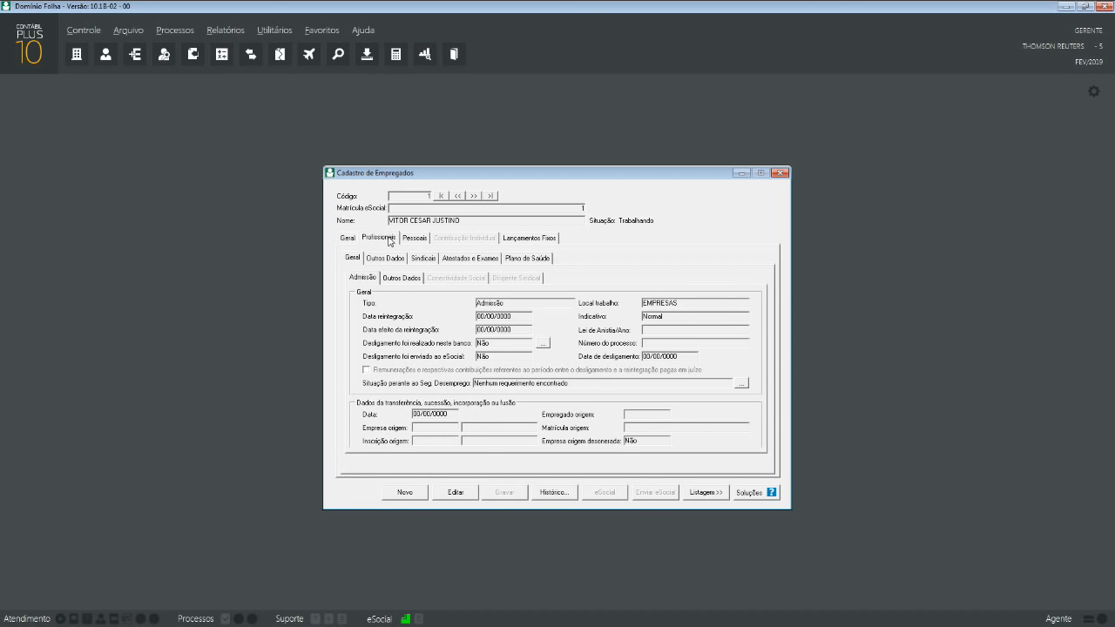
pyautogui.click(384, 261)
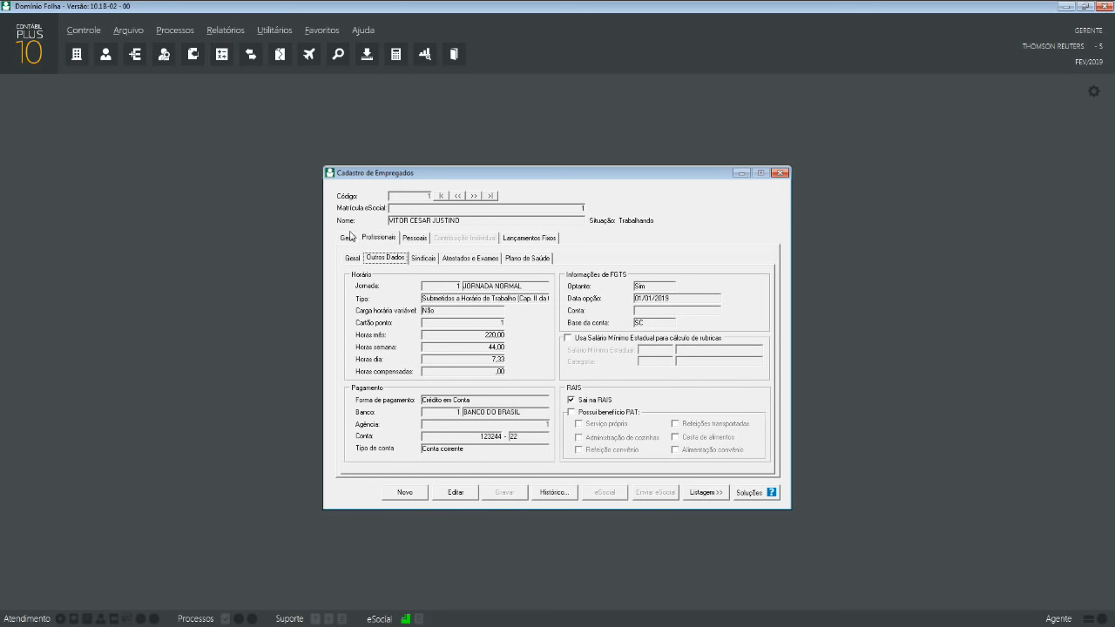
pyautogui.click(348, 238)
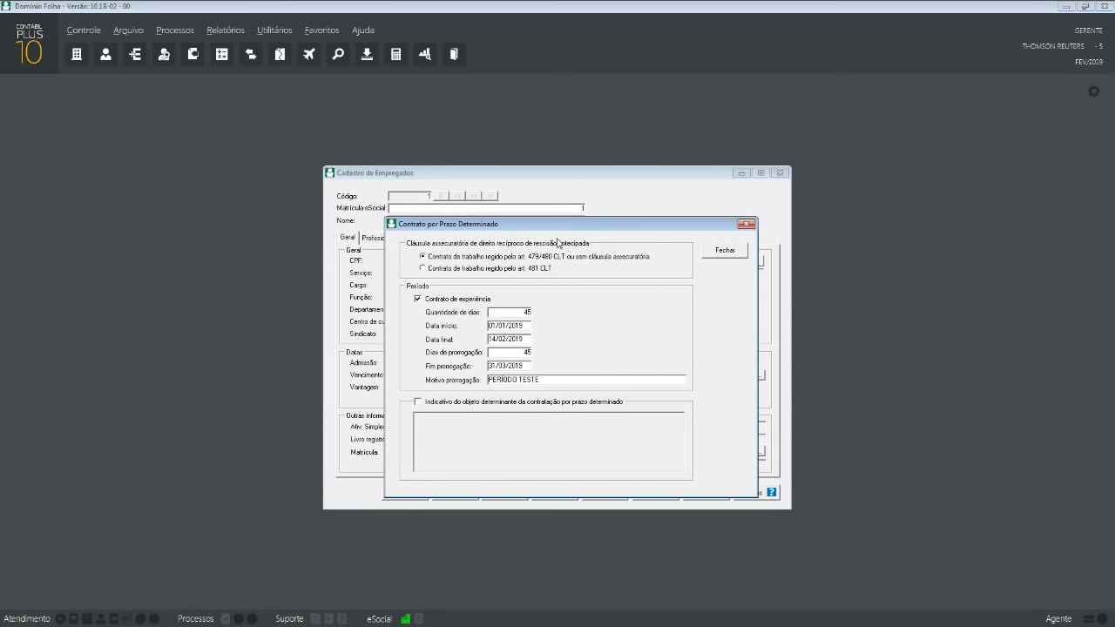
# - Toggle the clause to art. 481 and back to art. 479/480 CLT, then close the contract
pyautogui.click(474, 270)
pyautogui.click(564, 258)
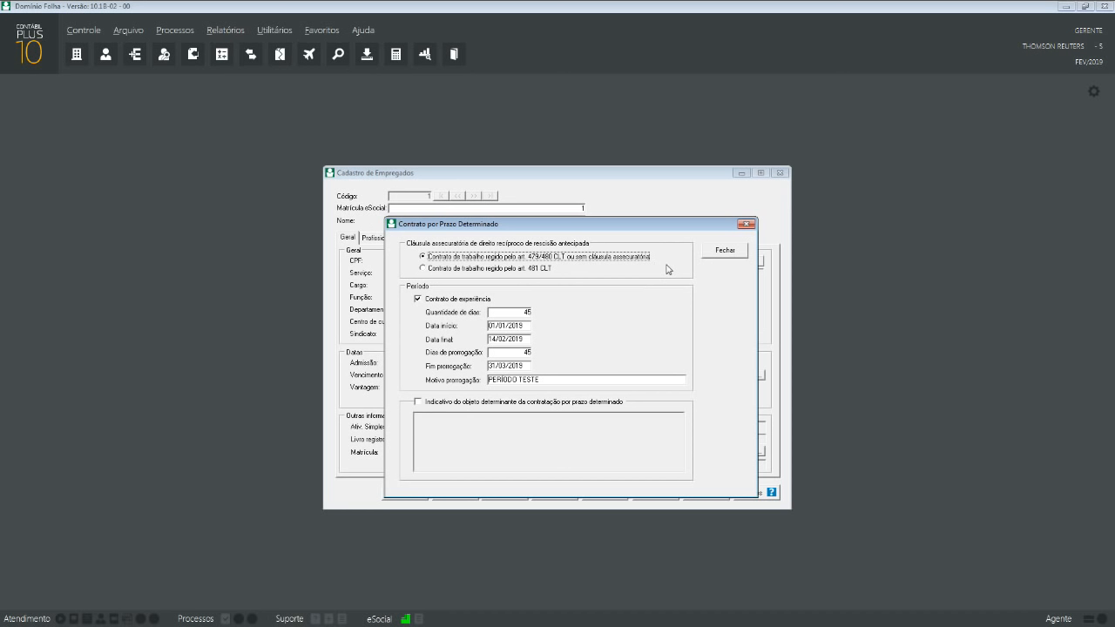
pyautogui.click(724, 254)
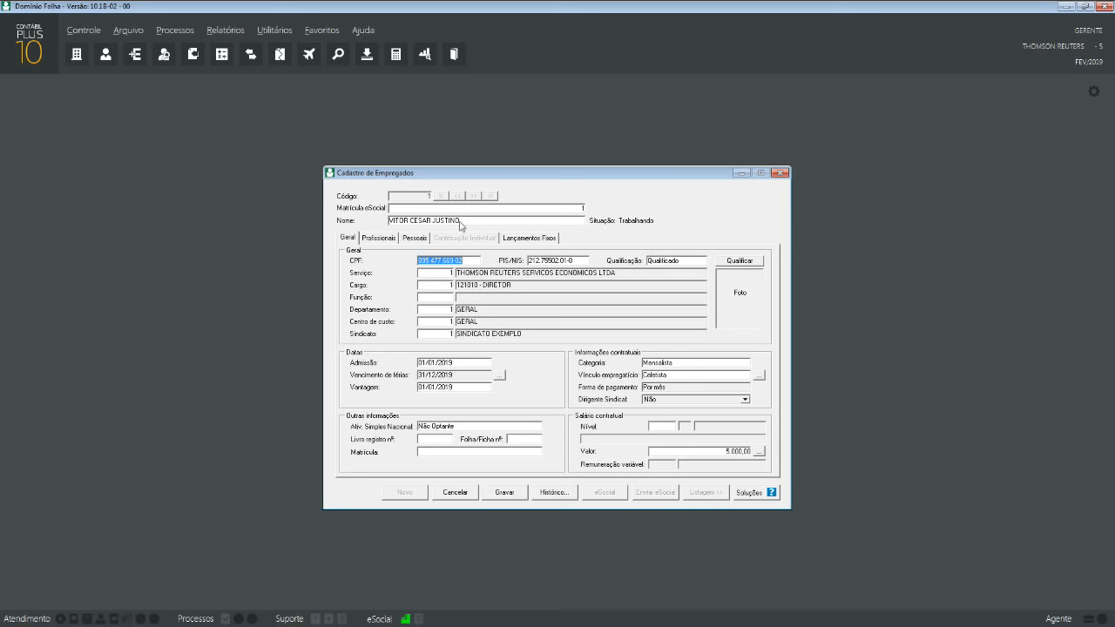
# - Discard the employee edits, arrange the windows, and copy rubric 16 INSALUBRIDADE 20%
pyautogui.click(460, 494)
pyautogui.moveTo(550, 175); pyautogui.dragTo(326, 187)
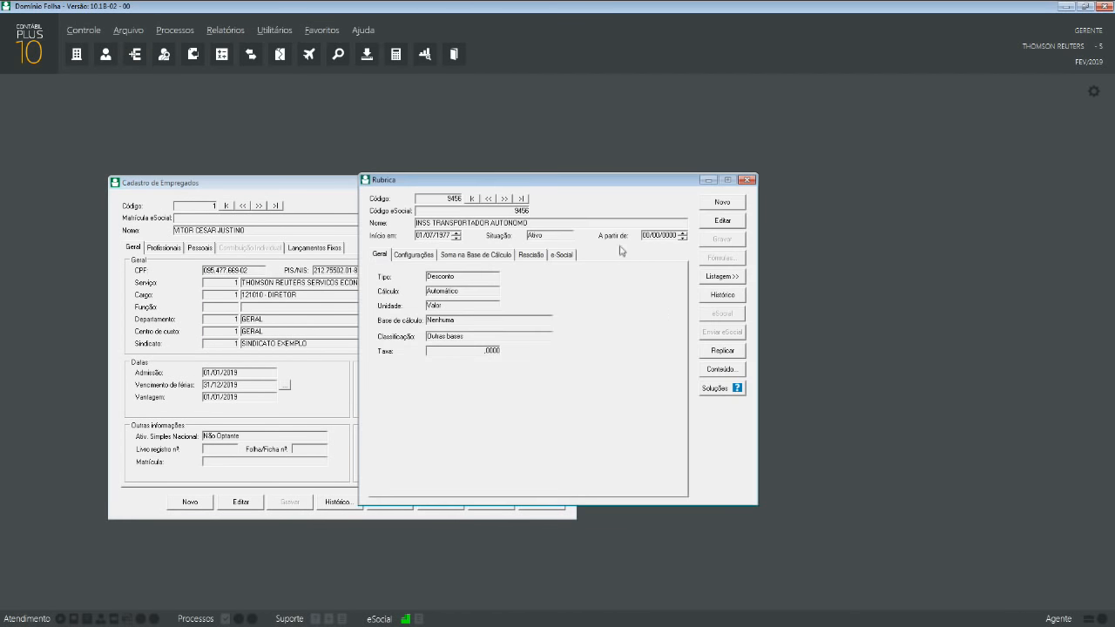
pyautogui.moveTo(548, 186); pyautogui.dragTo(782, 182)
pyautogui.click(956, 198)
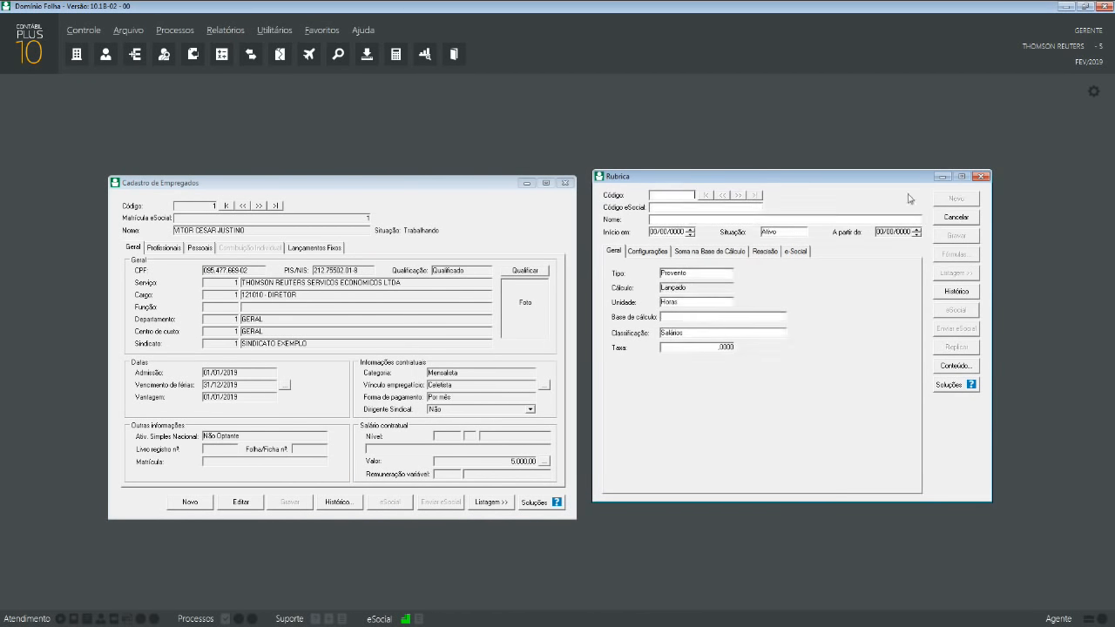
pyautogui.write('16')
pyautogui.press('Tab')
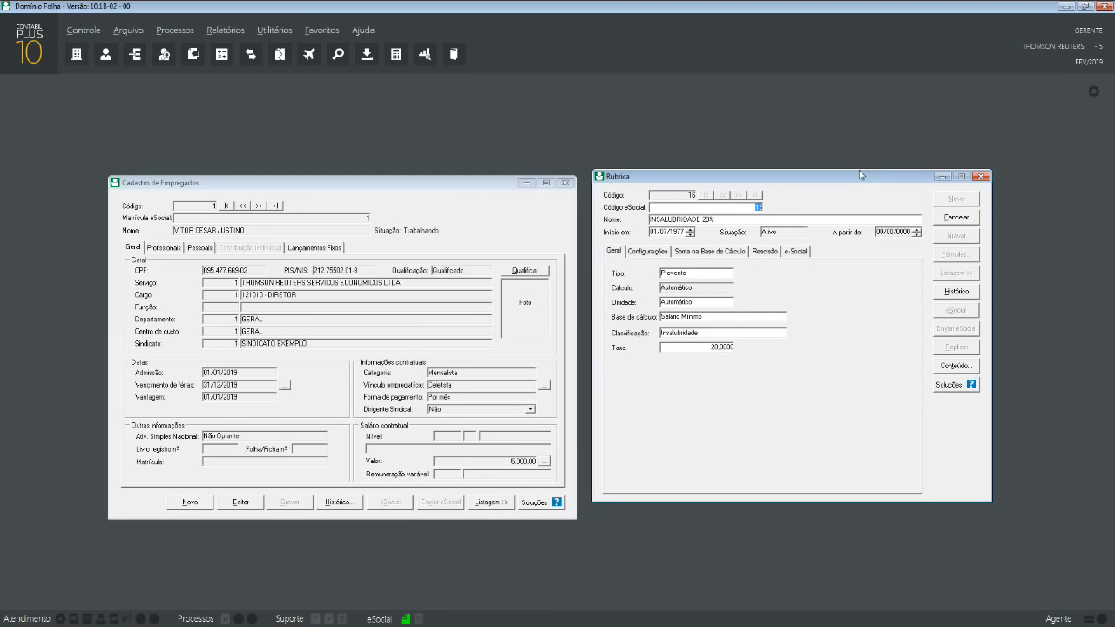
pyautogui.click(948, 217)
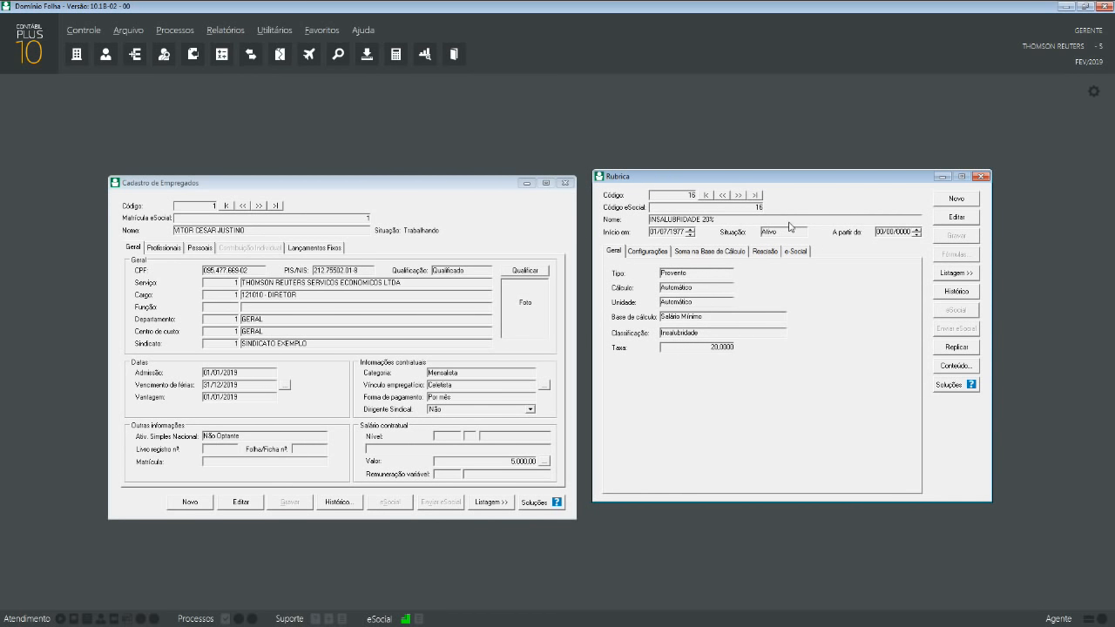
pyautogui.rightClick(789, 226)
pyautogui.click(823, 299)
# - Paste it into new rubric 201, set the base to Salário Mínimo Estadual, and save
pyautogui.click(956, 199)
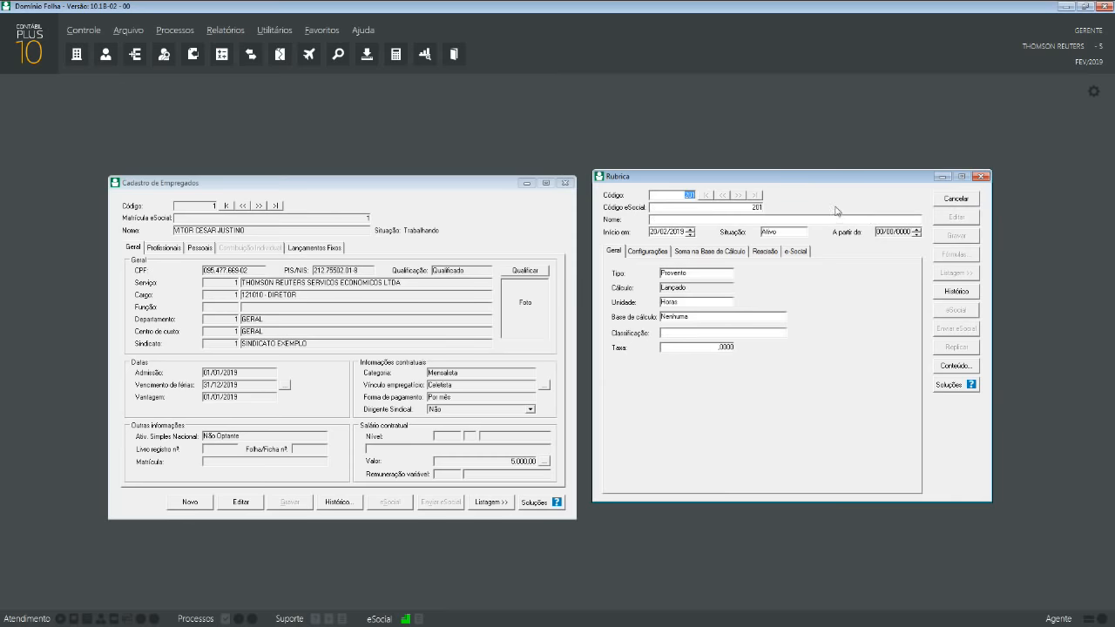
pyautogui.rightClick(786, 200)
pyautogui.click(823, 293)
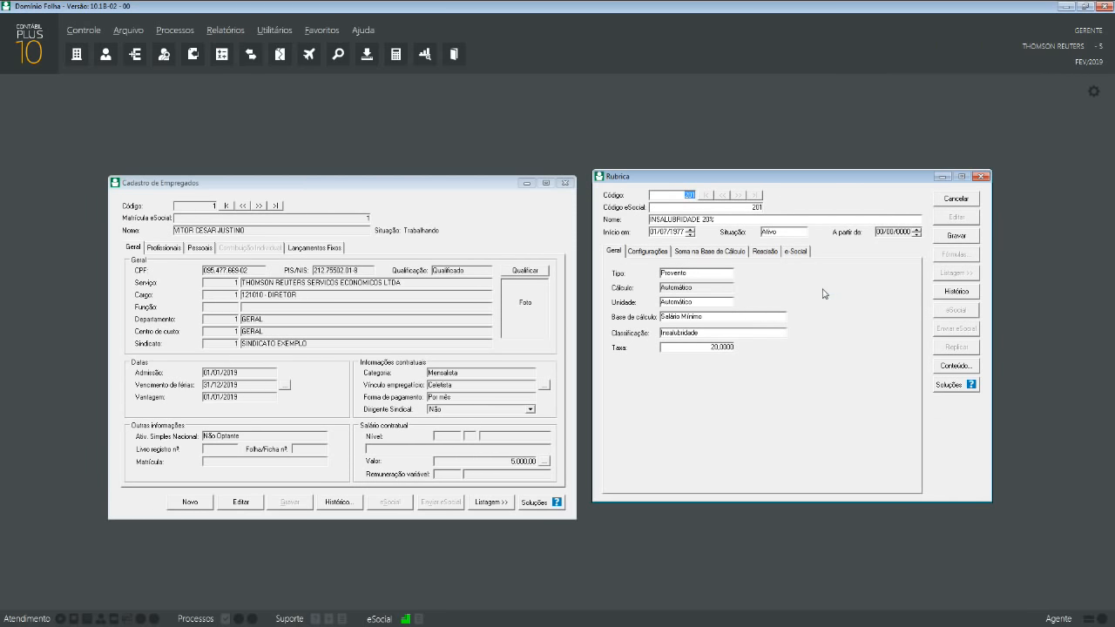
pyautogui.click(707, 320)
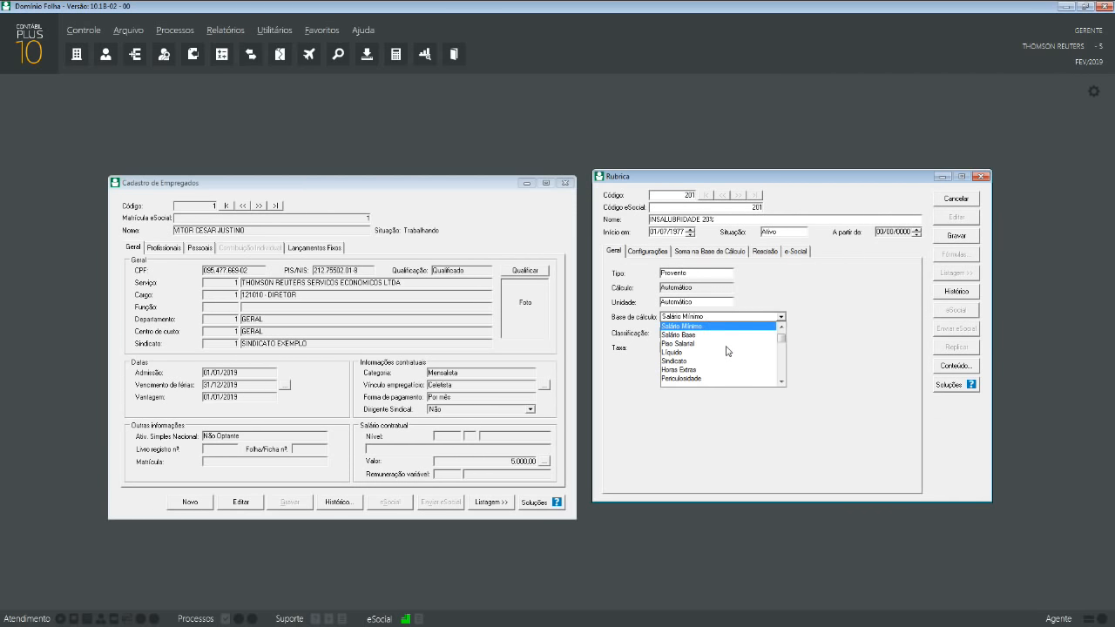
pyautogui.scroll(-1, 728, 351)
pyautogui.scroll(-6, 727, 351)
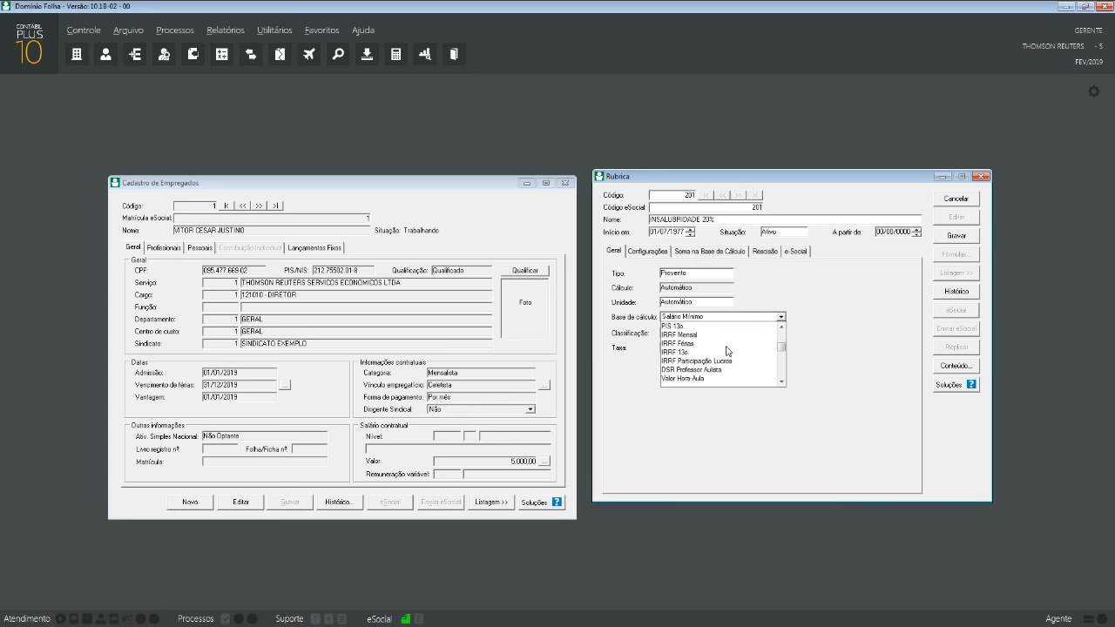
pyautogui.scroll(-4, 728, 351)
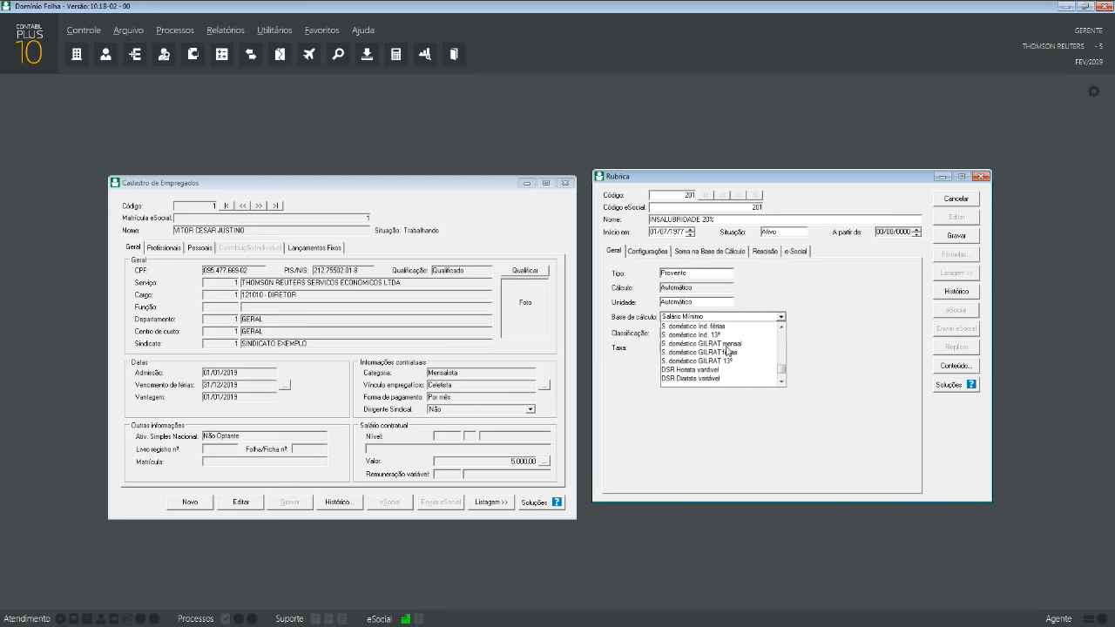
pyautogui.click(727, 337)
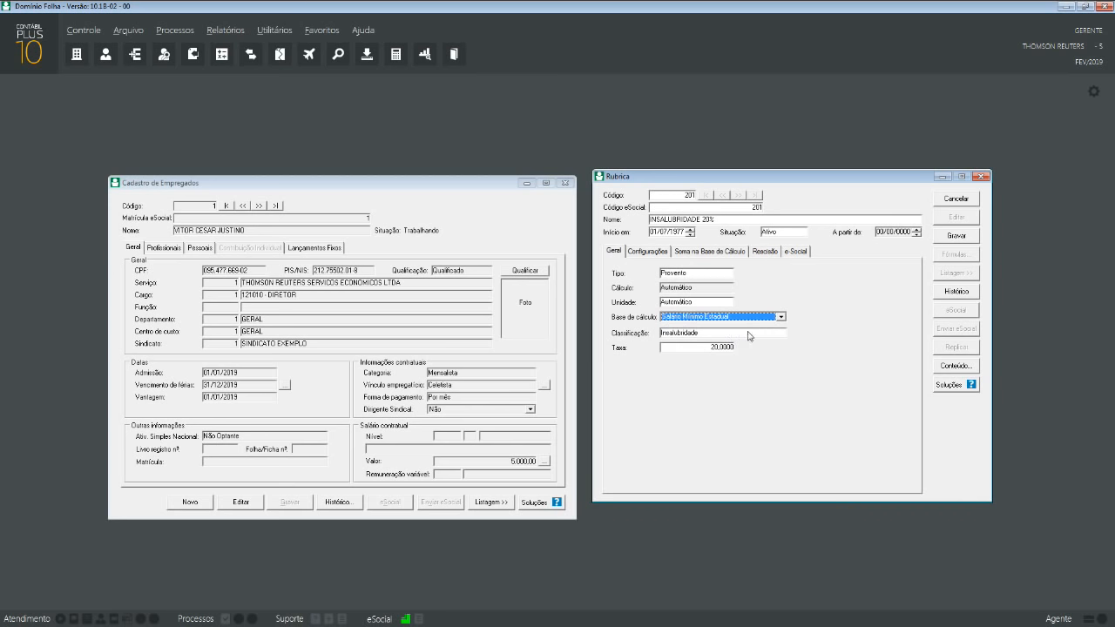
pyautogui.click(964, 236)
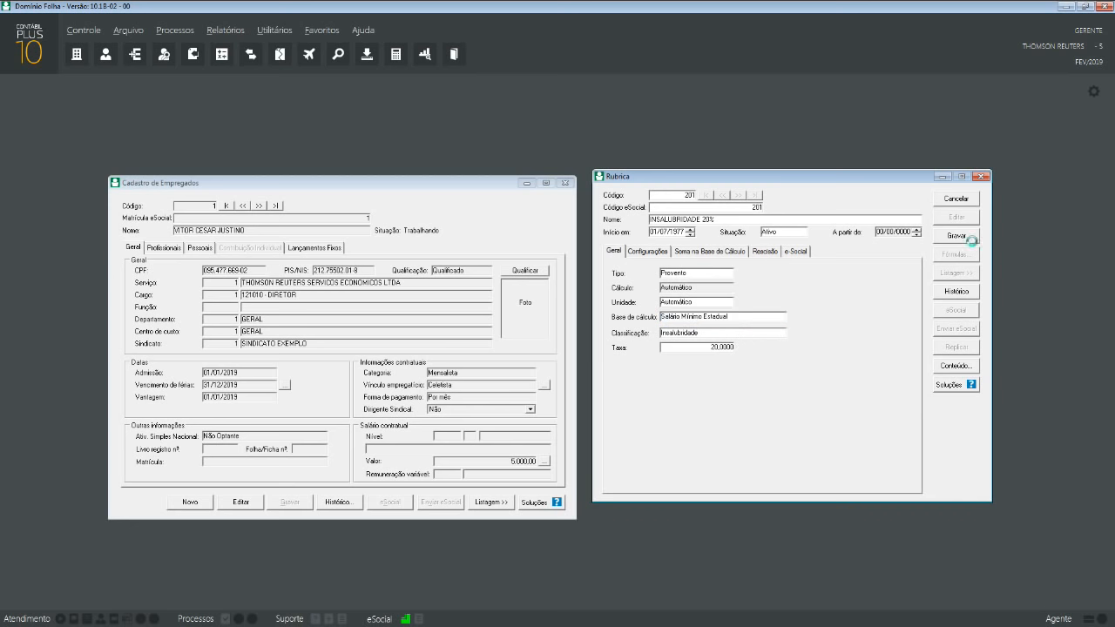
pyautogui.click(943, 201)
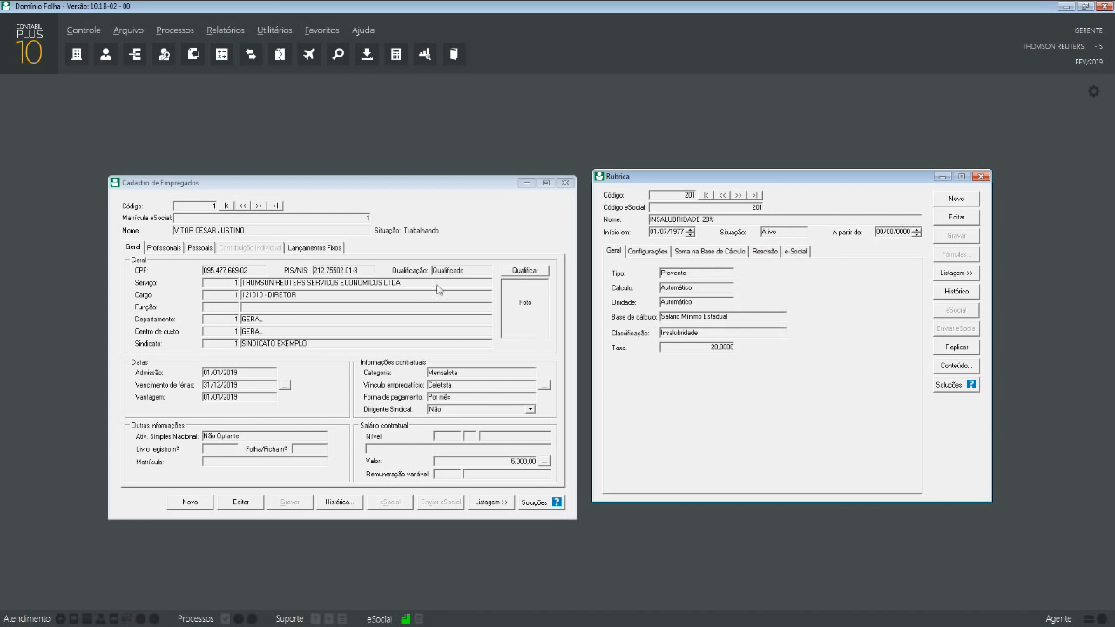
# - Tick Usa Salário Mínimo Estadual in employee 1's Profissionais > Outros Dados
pyautogui.click(199, 248)
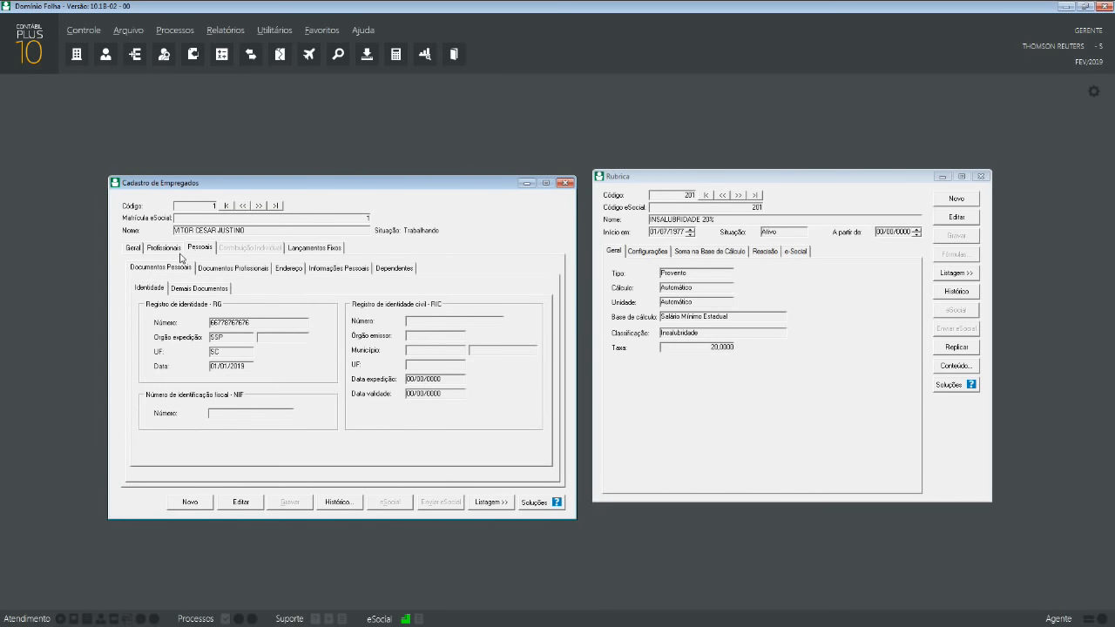
pyautogui.click(171, 249)
pyautogui.click(164, 269)
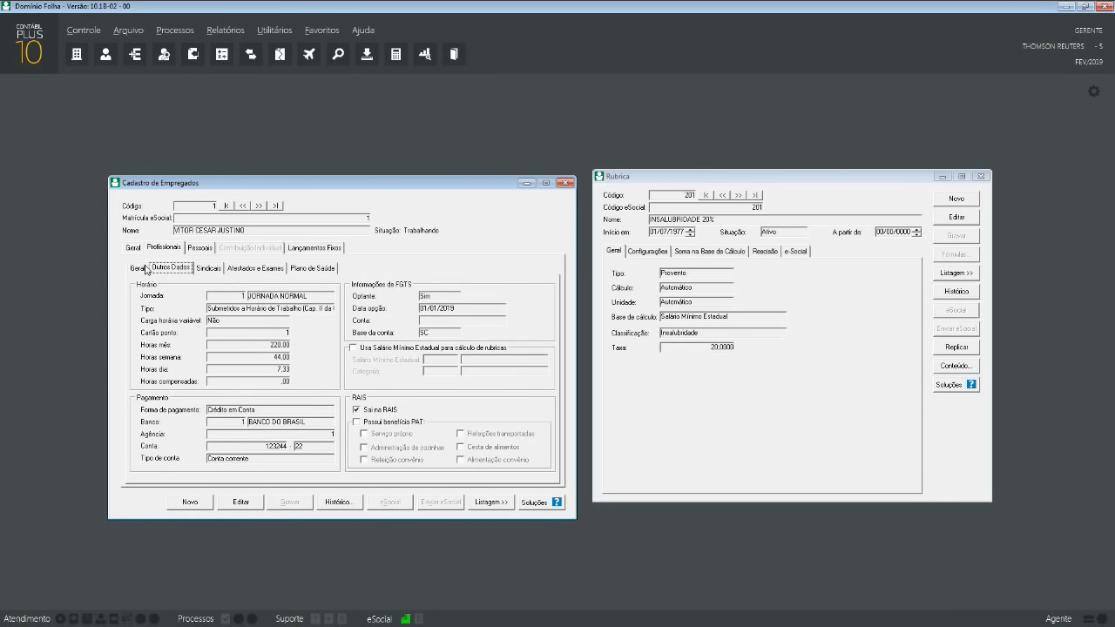
pyautogui.click(363, 348)
pyautogui.click(450, 360)
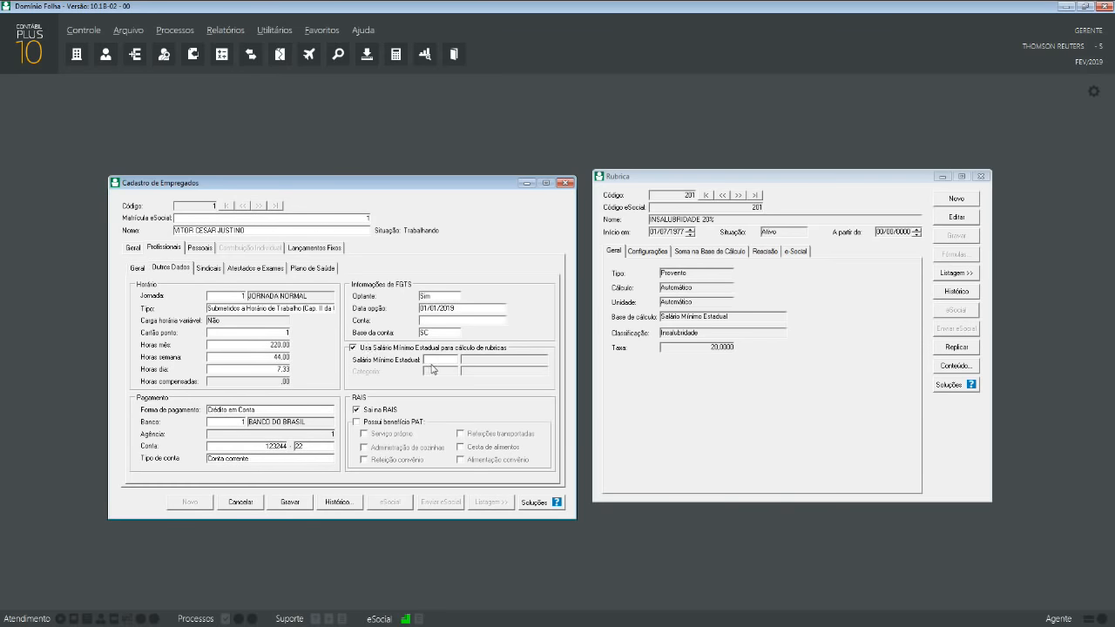
# - Add and save the state minimum wage category GERAL, then close its window
pyautogui.click(129, 30)
pyautogui.moveTo(190, 112)
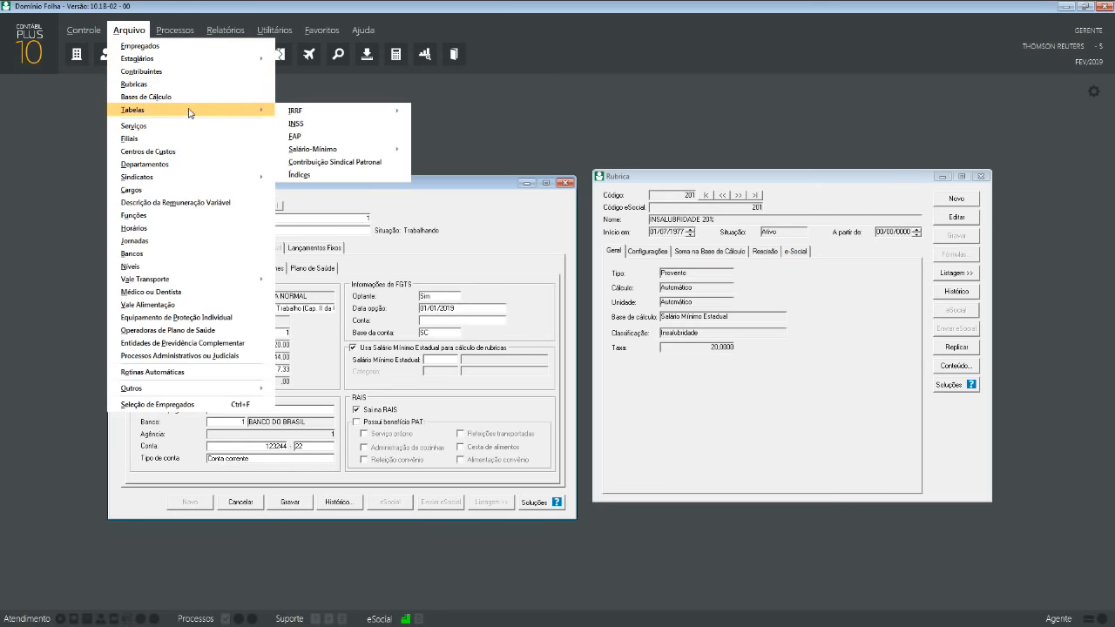
pyautogui.moveTo(366, 149)
pyautogui.moveTo(503, 164)
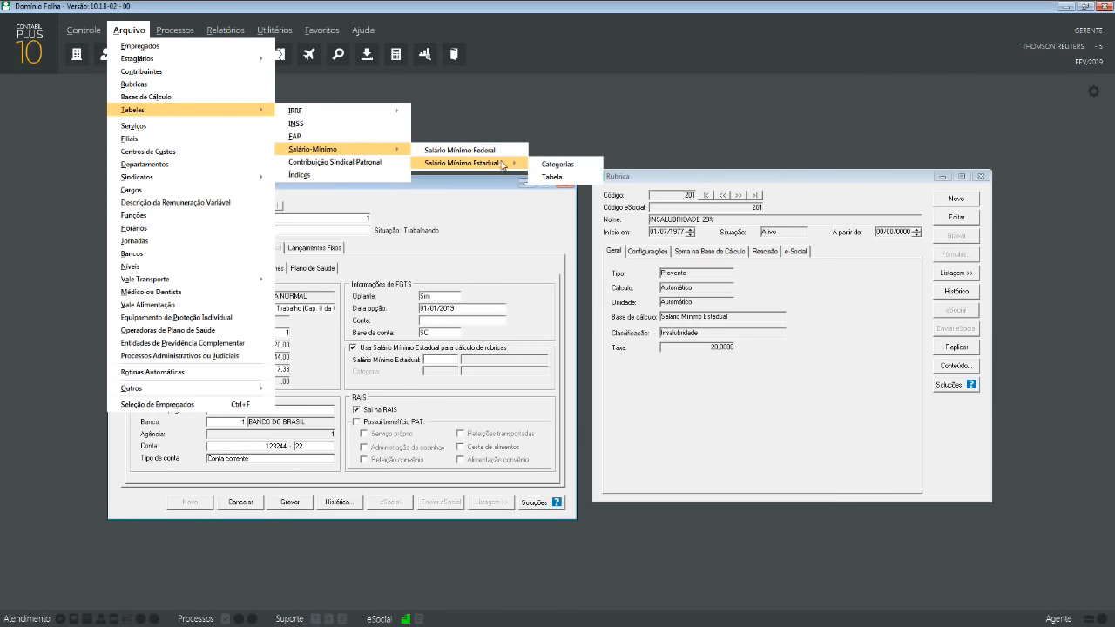
pyautogui.click(556, 164)
pyautogui.click(667, 357)
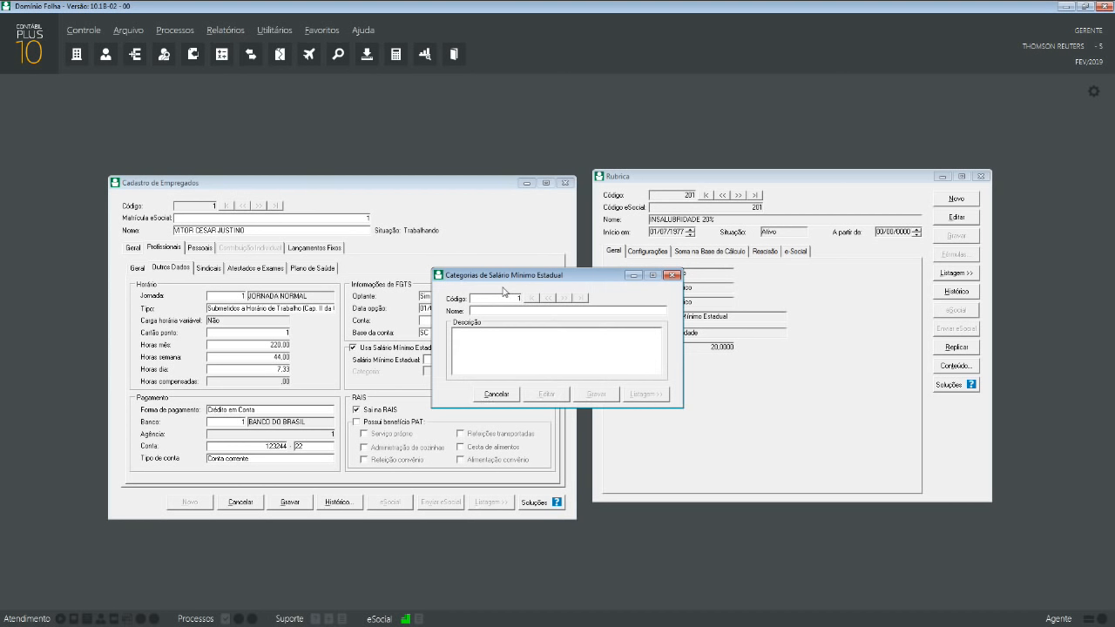
pyautogui.write('gr')
pyautogui.click(594, 395)
pyautogui.click(670, 275)
pyautogui.click(126, 35)
# - Start a state minimum wage for SANTA CATARINA valid from 01/2019
pyautogui.moveTo(169, 109)
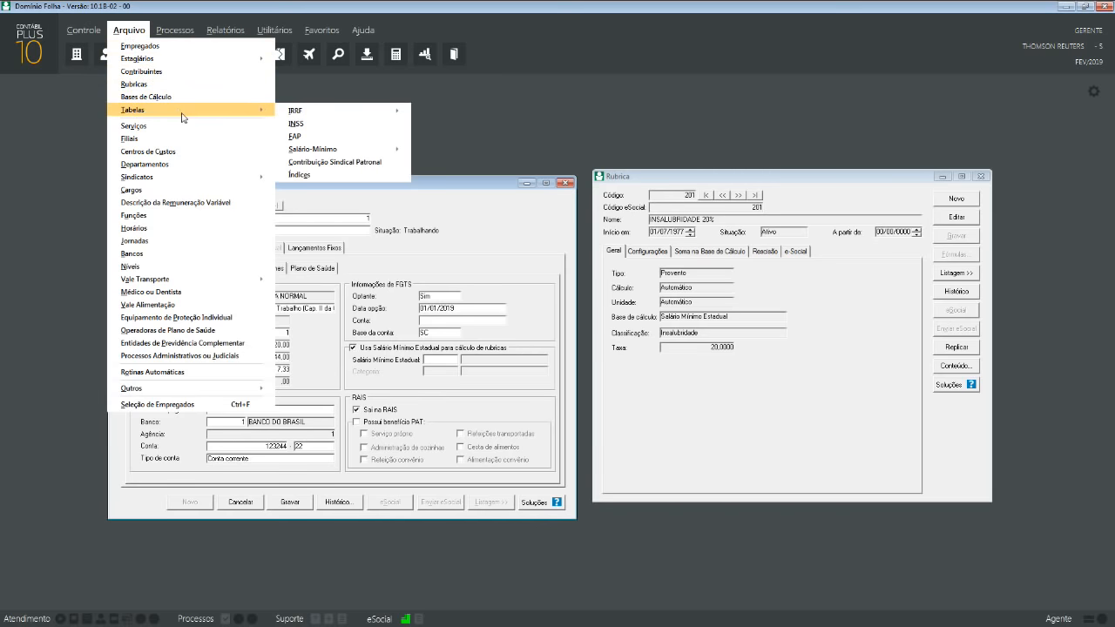
pyautogui.moveTo(366, 150)
pyautogui.moveTo(460, 165)
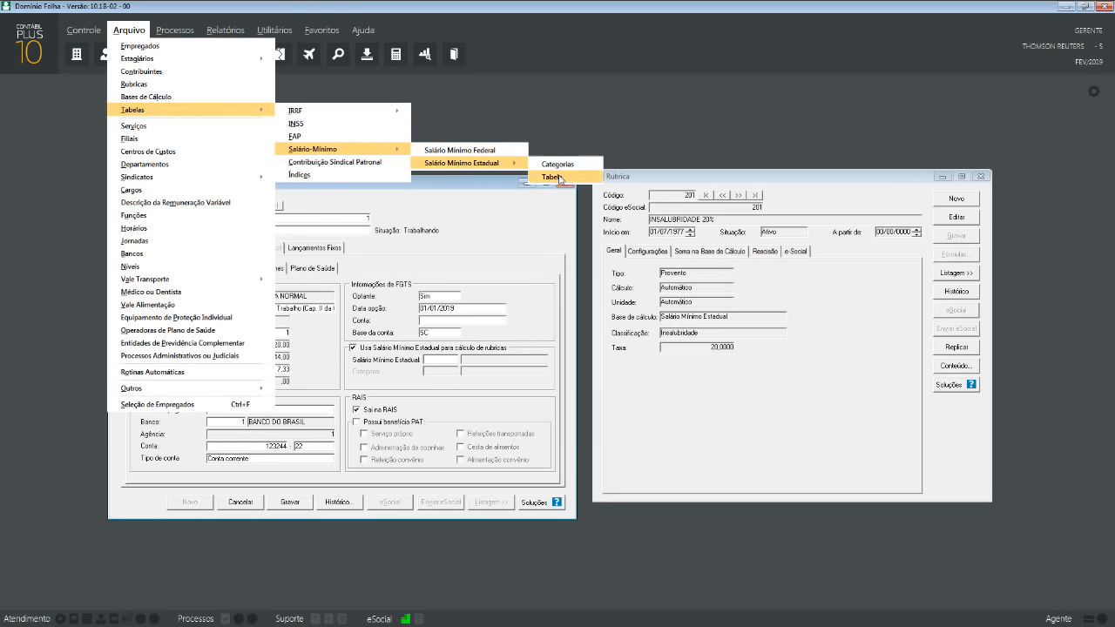
pyautogui.click(561, 179)
pyautogui.click(645, 359)
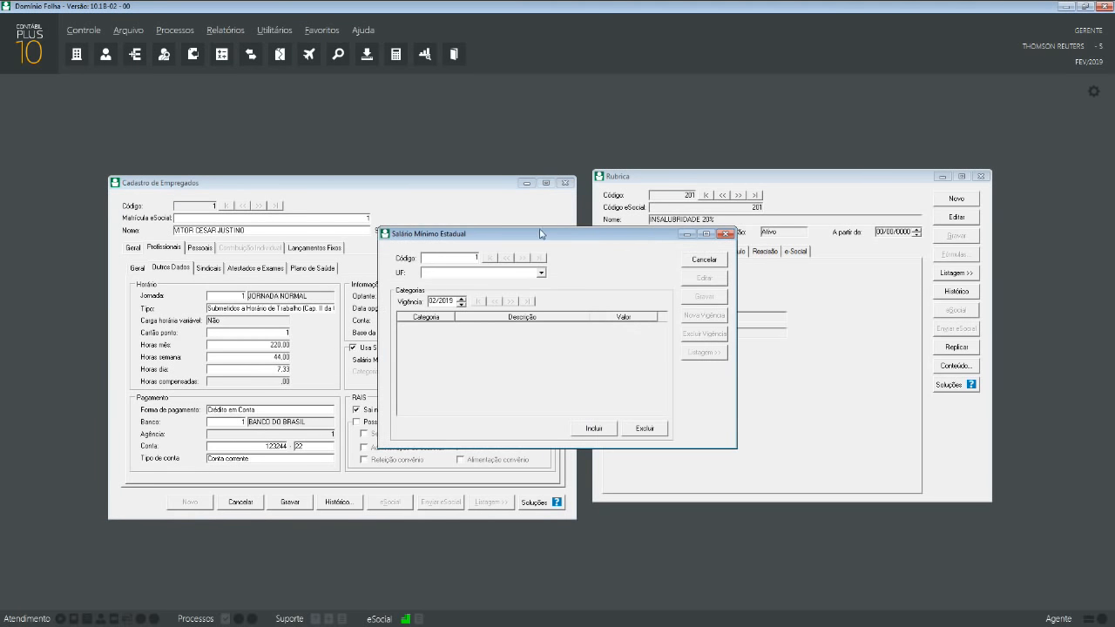
pyautogui.moveTo(540, 229); pyautogui.dragTo(647, 264)
pyautogui.click(647, 302)
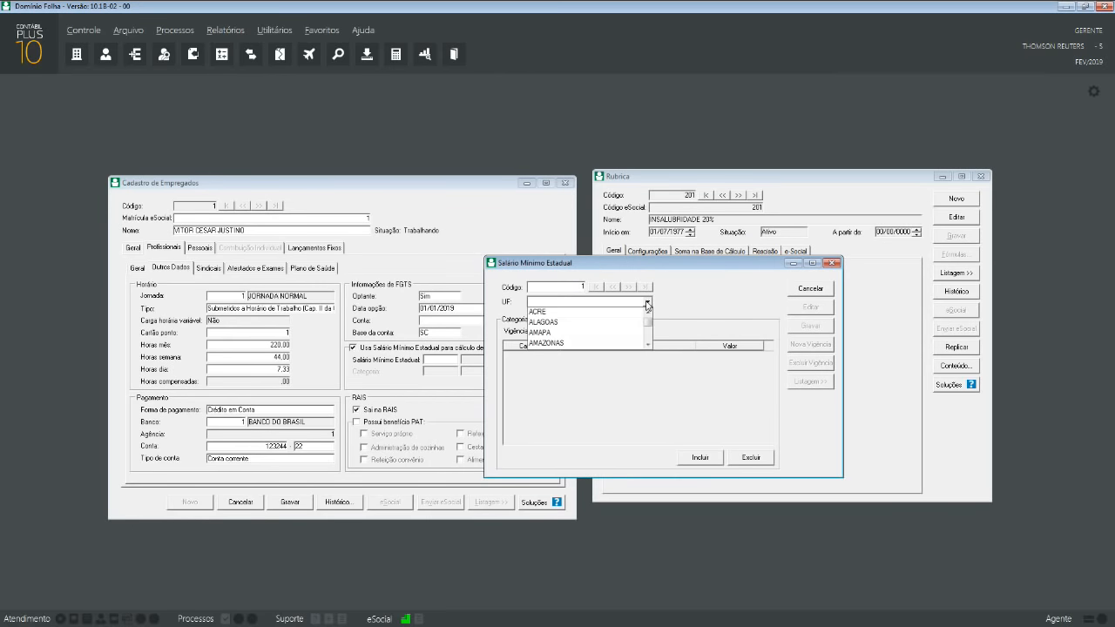
pyautogui.scroll(-8, 610, 327)
pyautogui.click(585, 322)
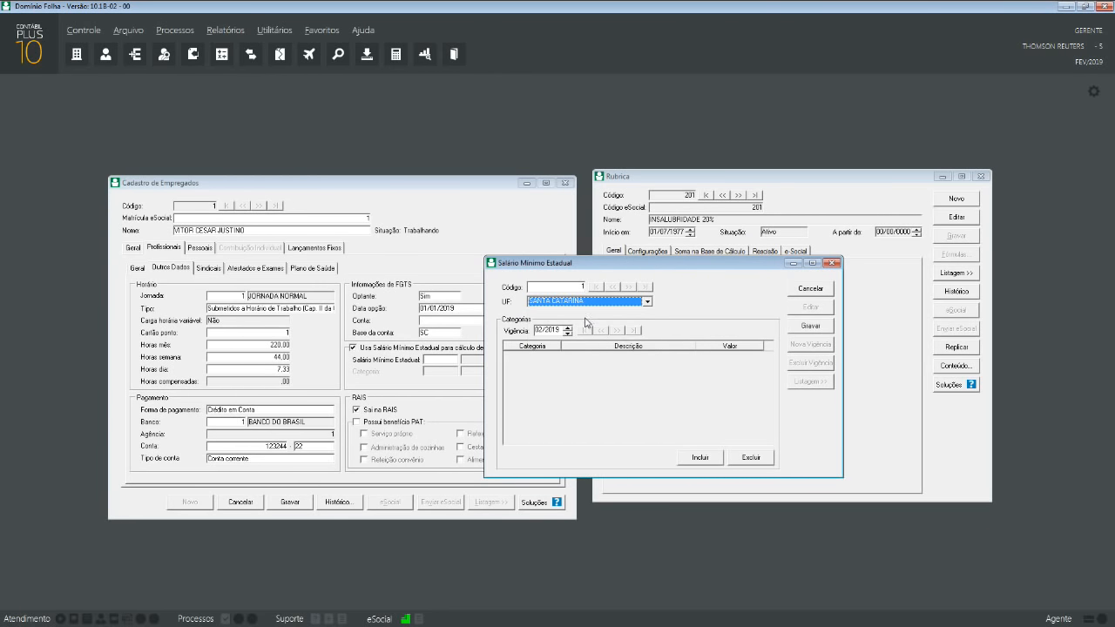
pyautogui.click(567, 335)
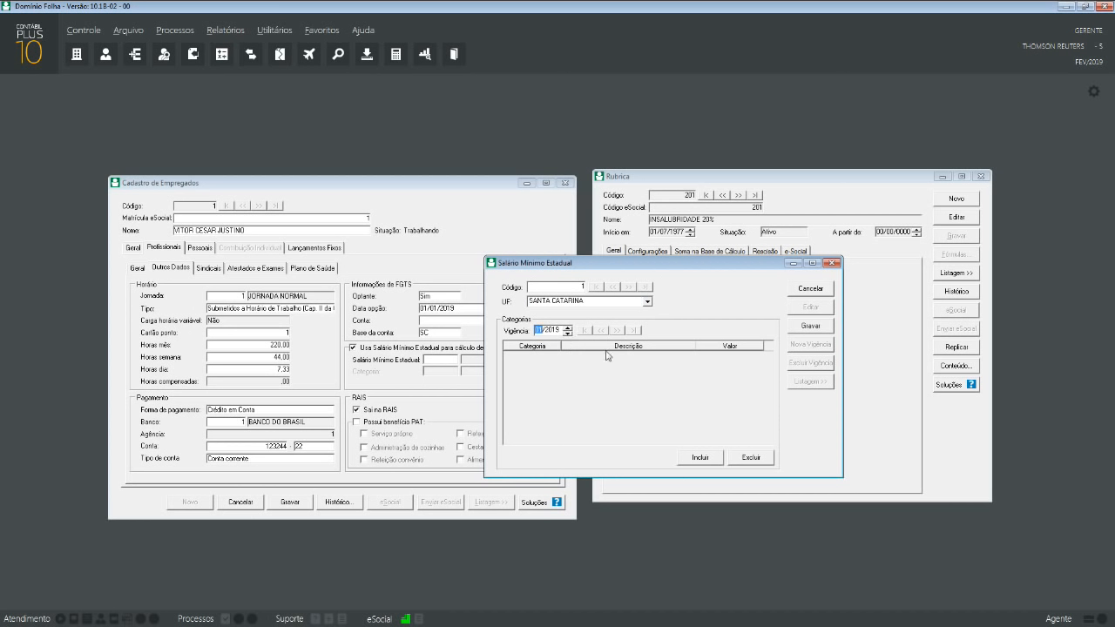
# - Add category 1 GERAL to the table, save the record, and close the window
pyautogui.click(700, 457)
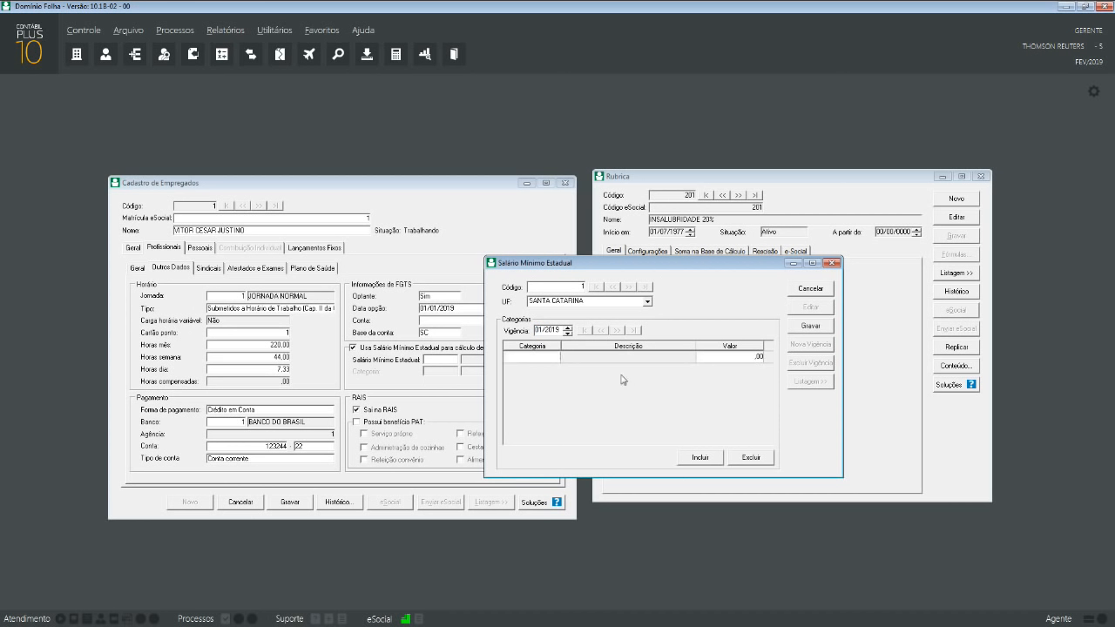
pyautogui.write('1')
pyautogui.press('Tab')
pyautogui.click(810, 325)
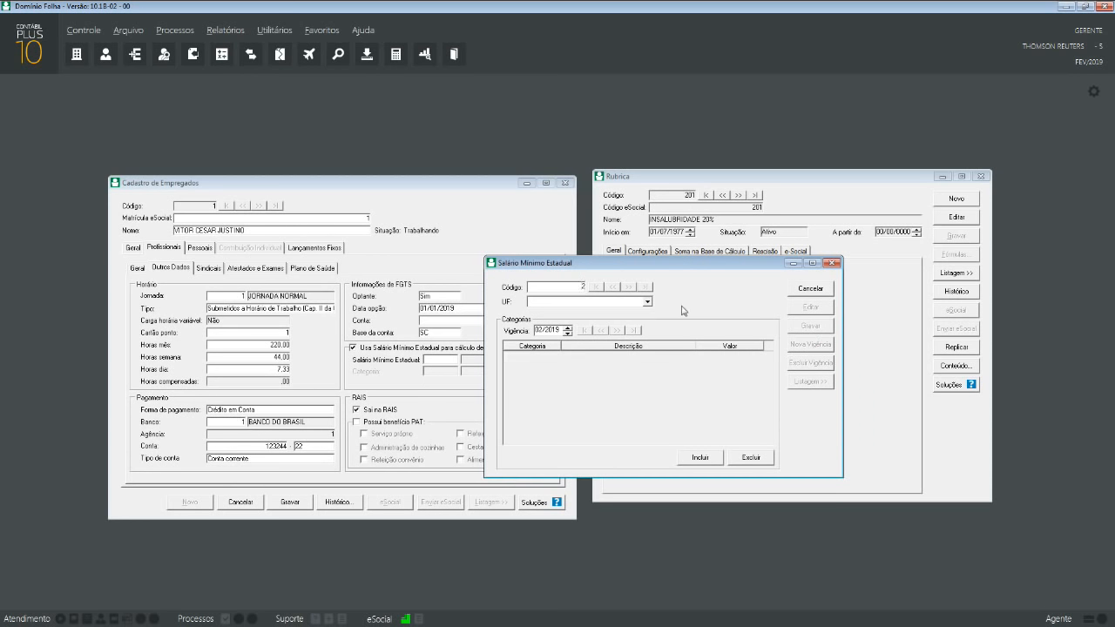
pyautogui.click(799, 295)
pyautogui.click(833, 262)
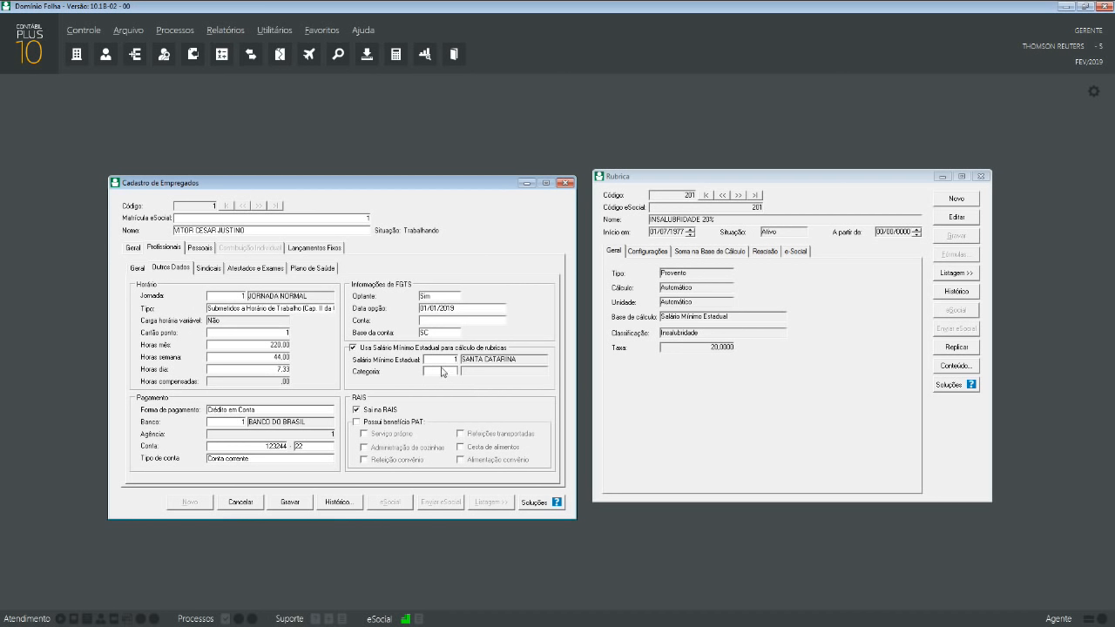
# - Save employee 1 with minimum wage category 1 GERAL, check Outros Dados, and close the rubric
pyautogui.press('Tab')
pyautogui.click(299, 503)
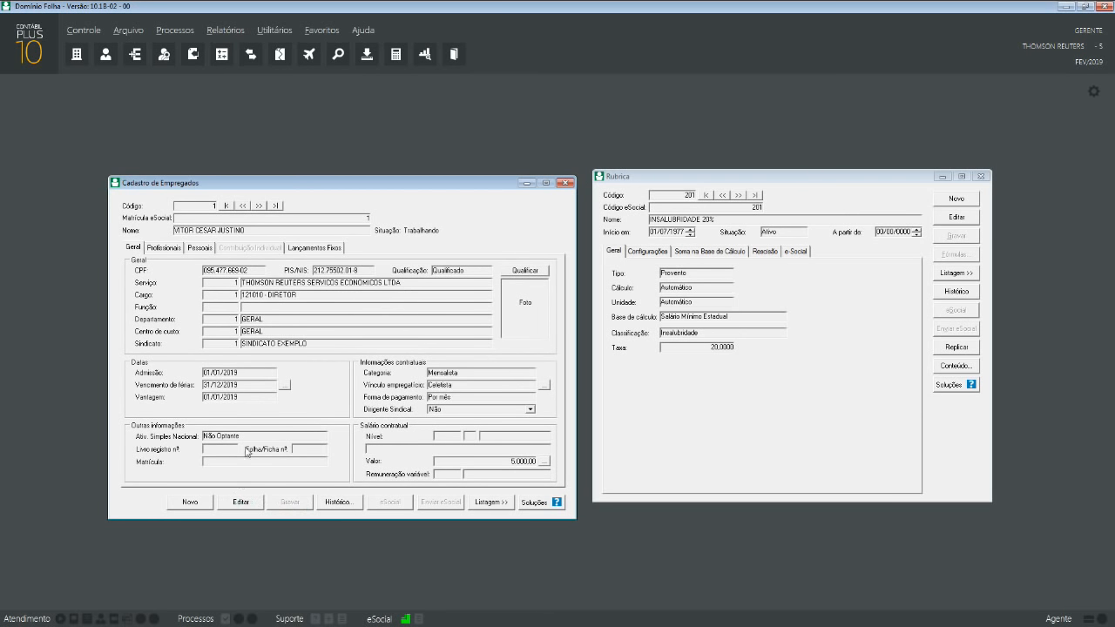
pyautogui.click(166, 251)
pyautogui.click(174, 270)
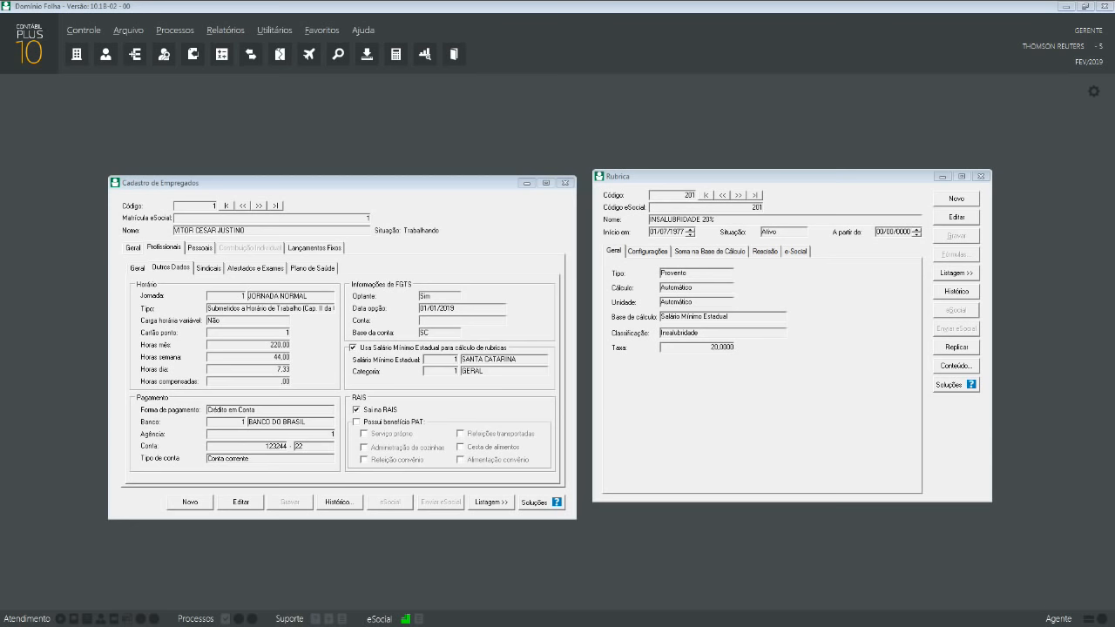
pyautogui.click(978, 178)
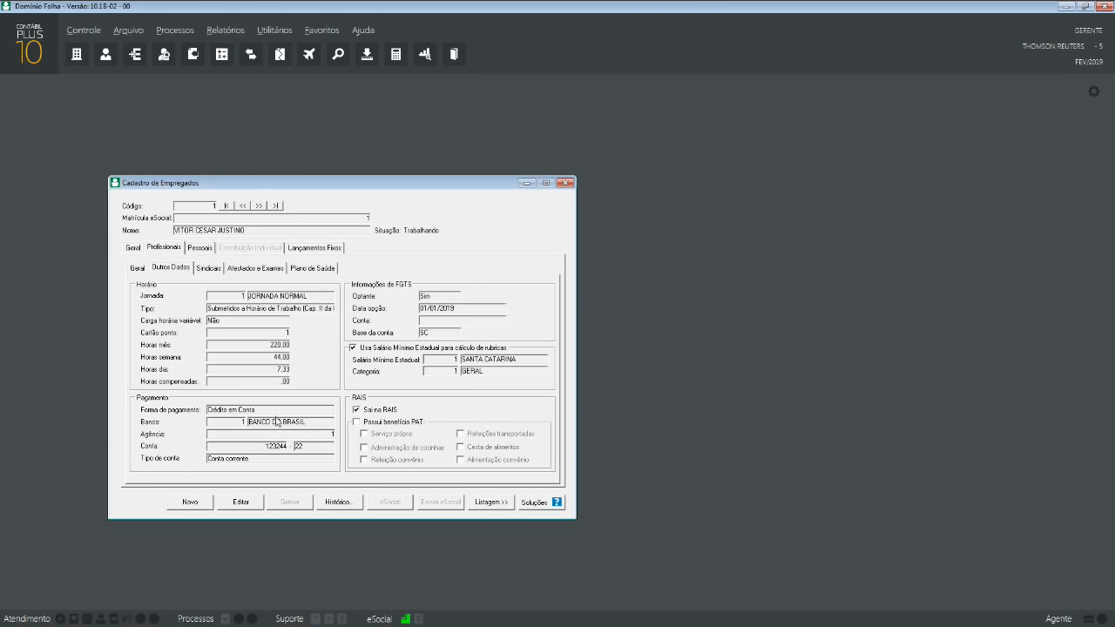
pyautogui.click(189, 503)
pyautogui.click(483, 373)
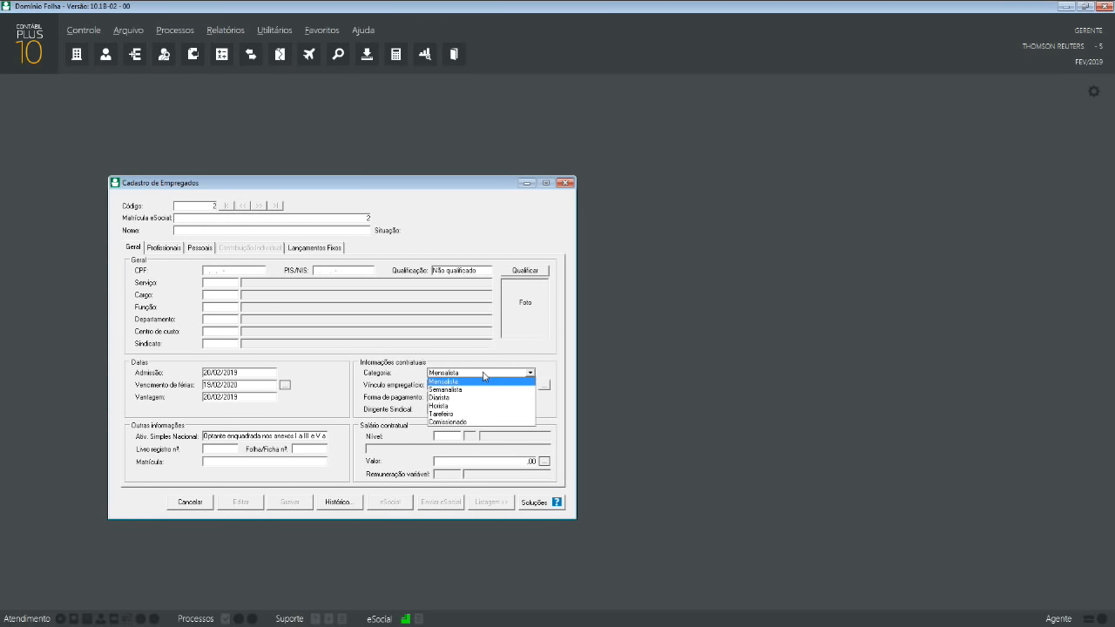
pyautogui.click(482, 381)
pyautogui.click(479, 384)
pyautogui.scroll(-3, 481, 416)
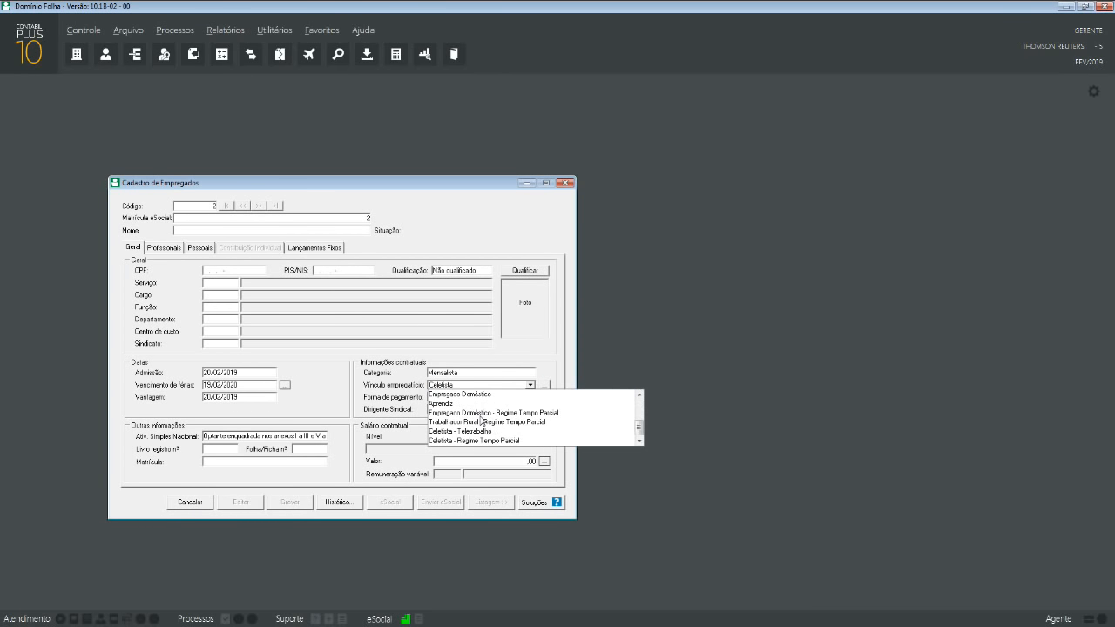
pyautogui.scroll(1, 480, 418)
pyautogui.click(454, 430)
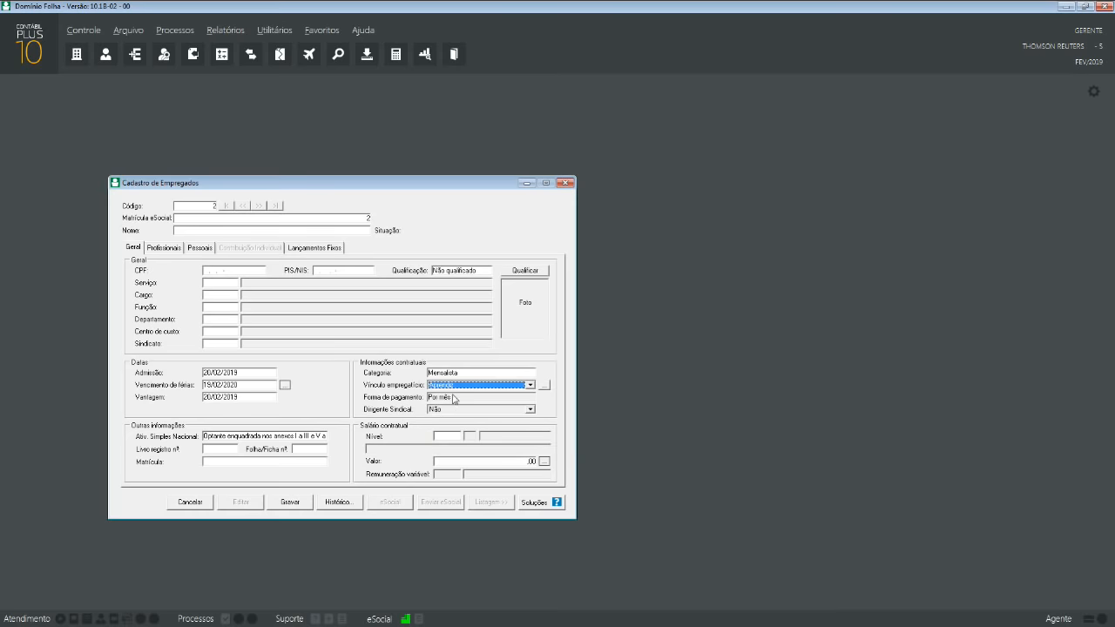
pyautogui.click(544, 385)
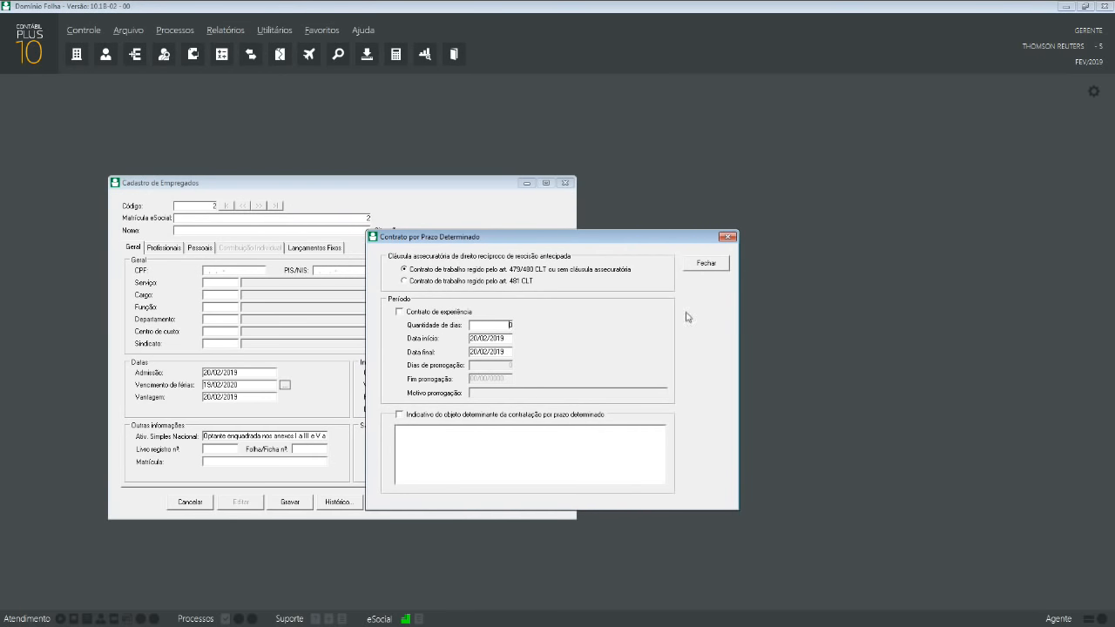
pyautogui.click(705, 263)
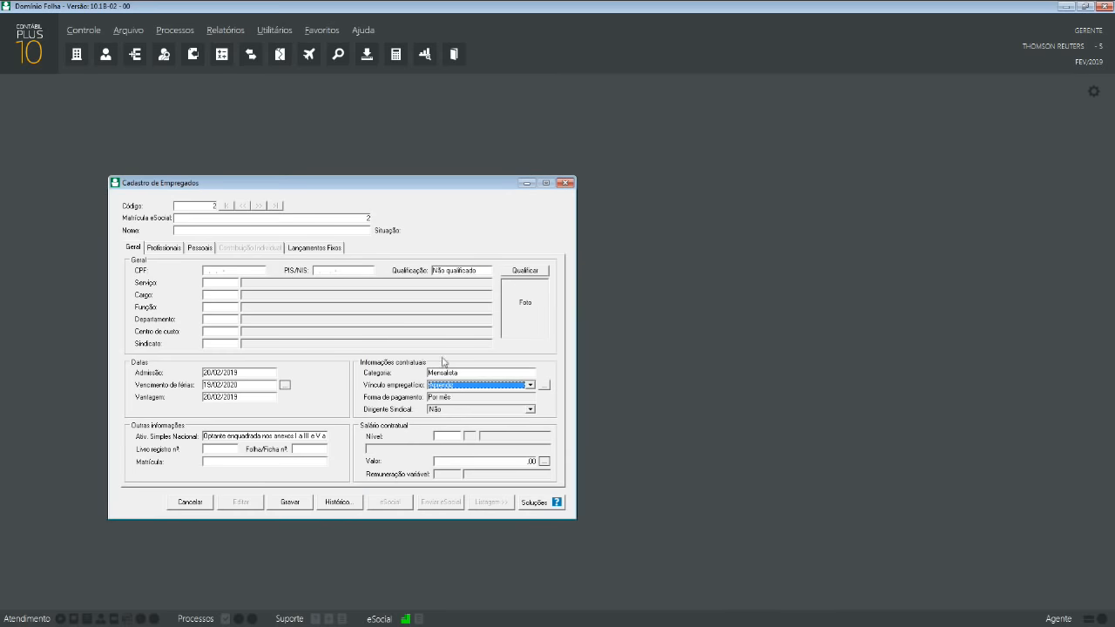
pyautogui.click(184, 503)
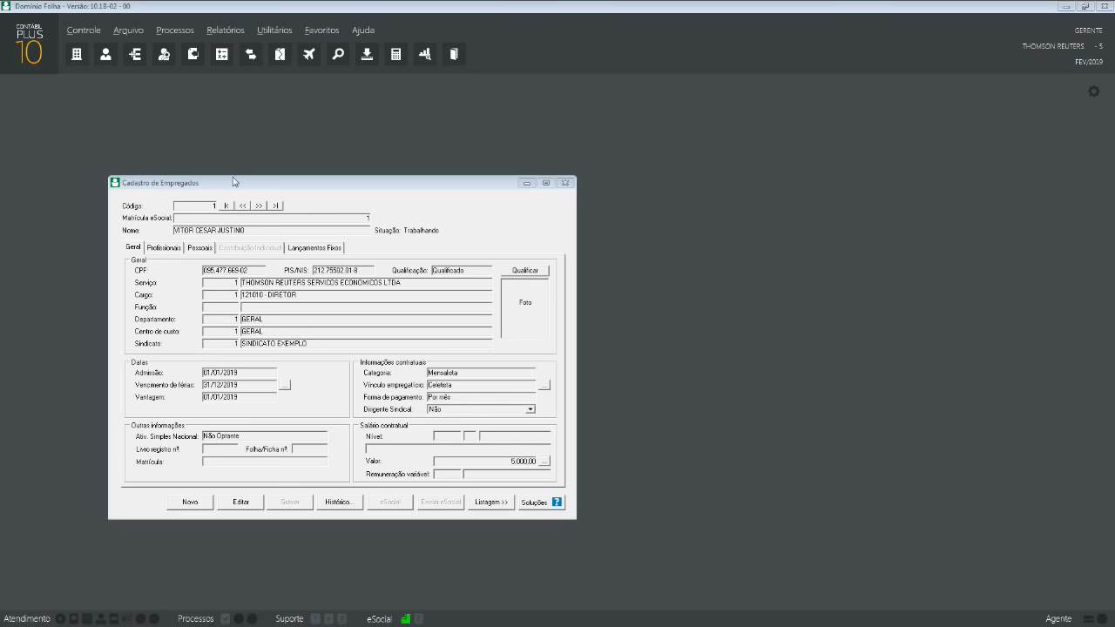
pyautogui.moveTo(235, 183); pyautogui.dragTo(474, 196)
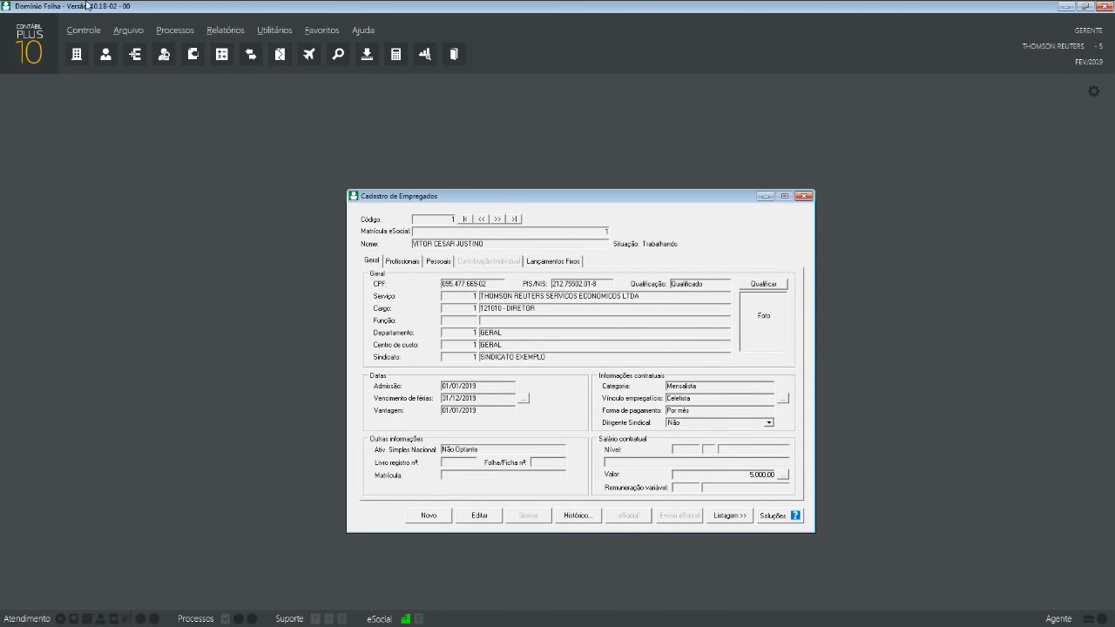
# - Close Cadastro de Empregados, then open the empty Contribuintes register and close it
pyautogui.click(804, 196)
pyautogui.click(126, 28)
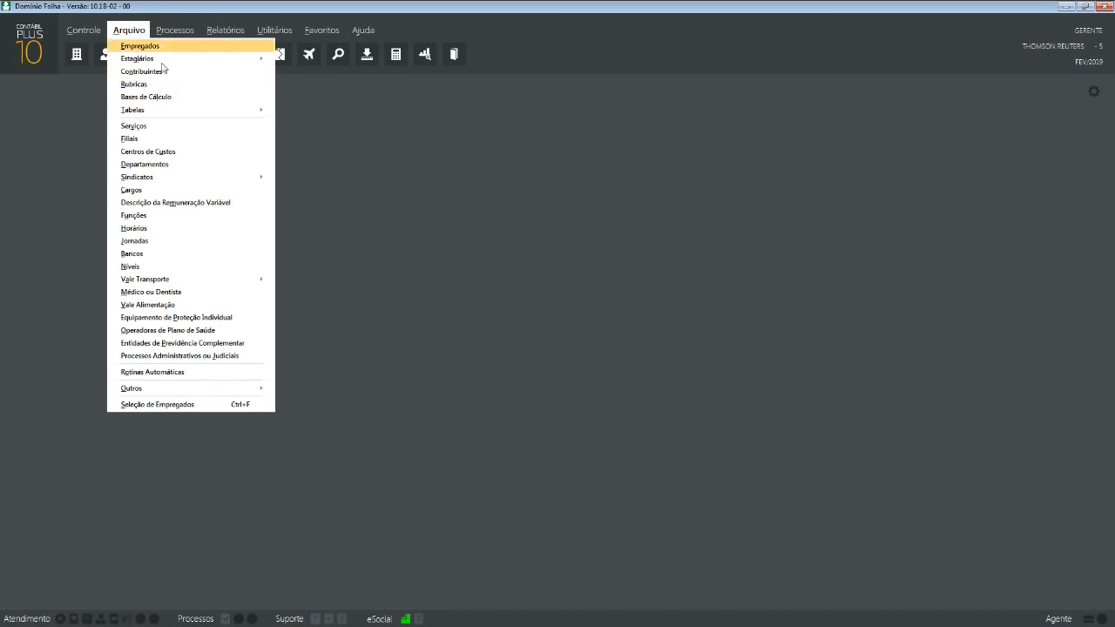
pyautogui.click(175, 74)
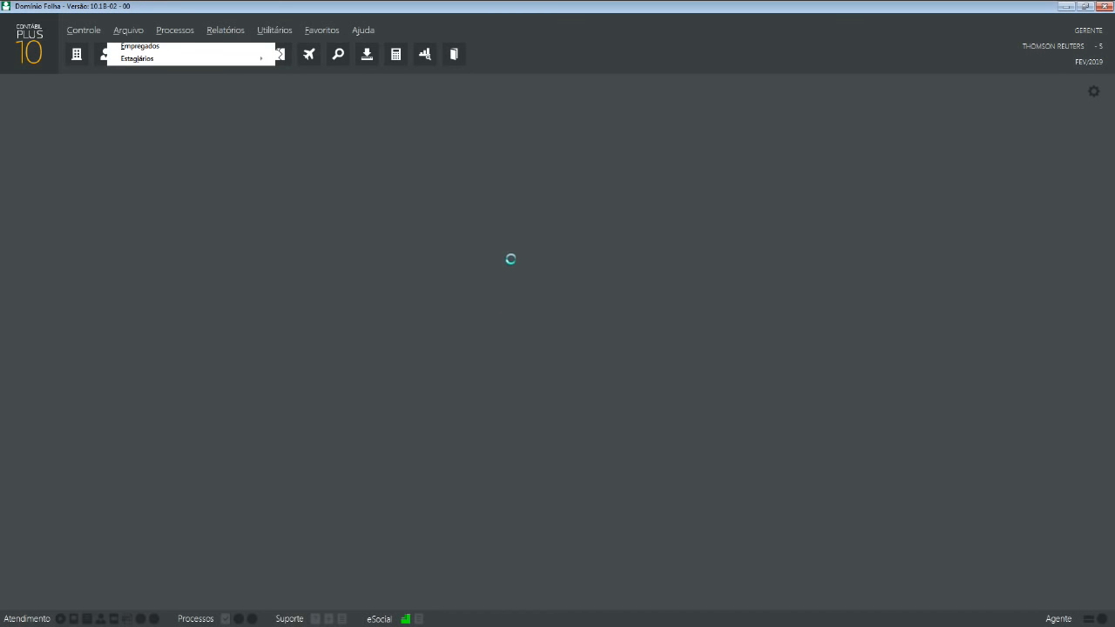
pyautogui.click(639, 357)
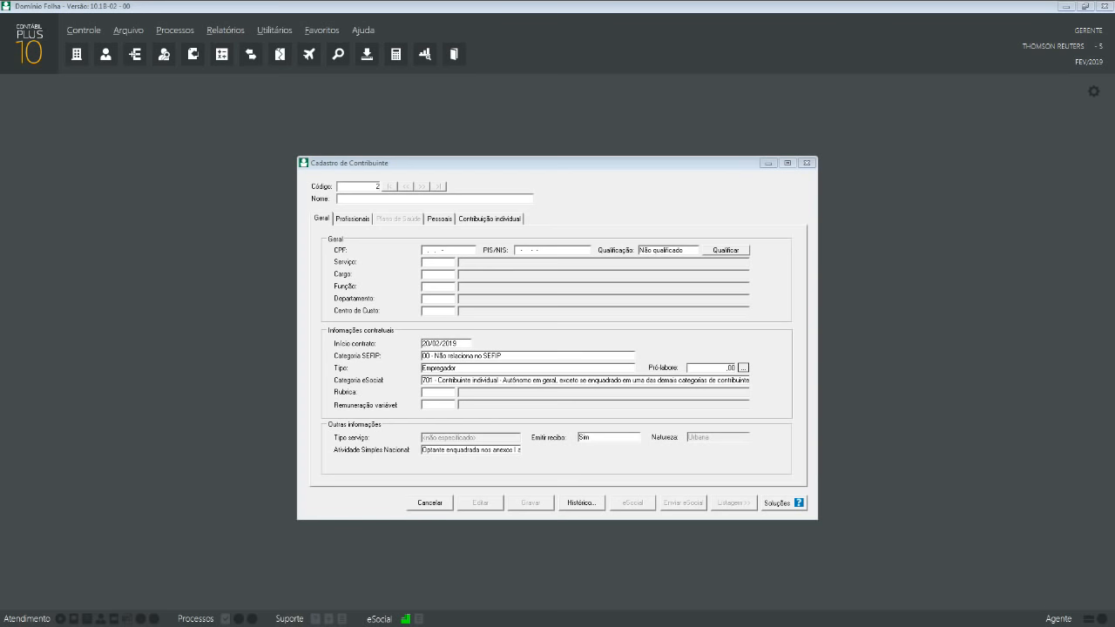
pyautogui.click(807, 162)
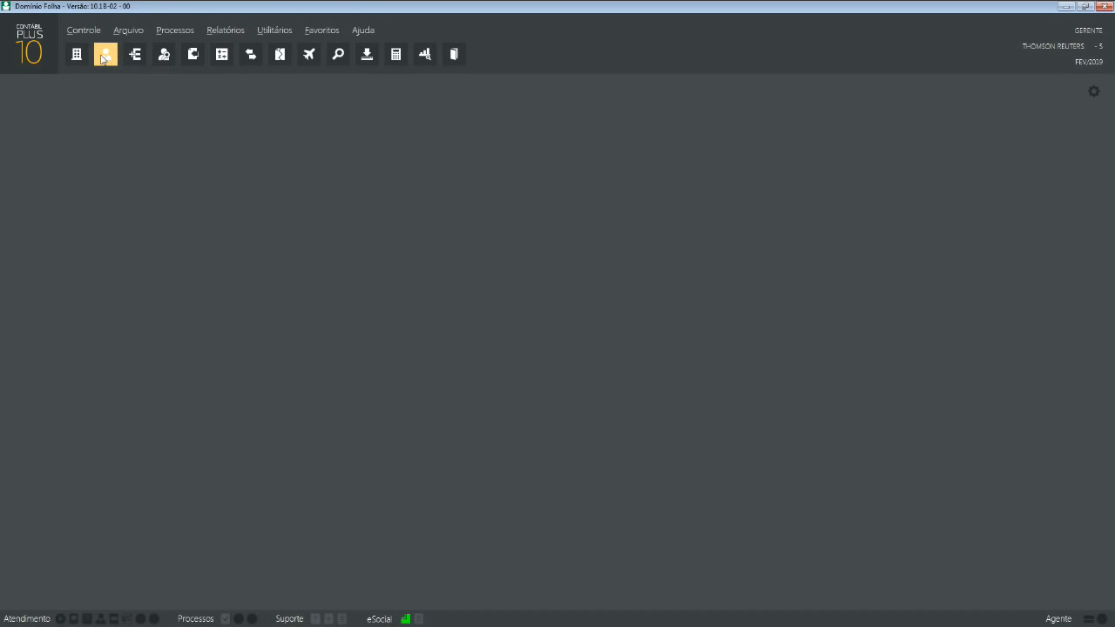
pyautogui.click(104, 57)
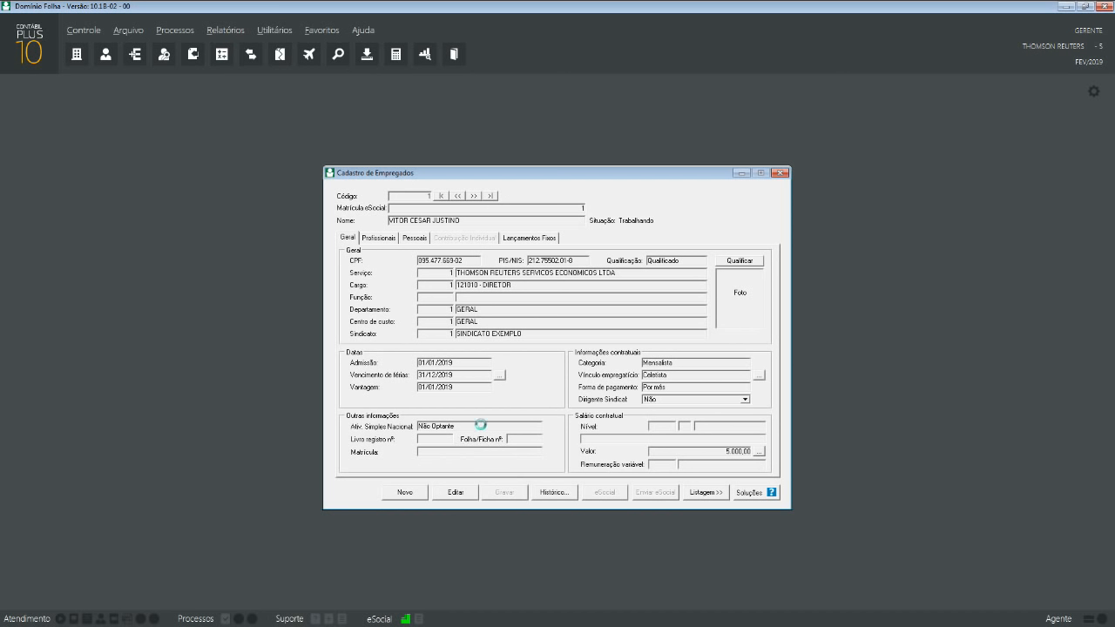
pyautogui.click(468, 493)
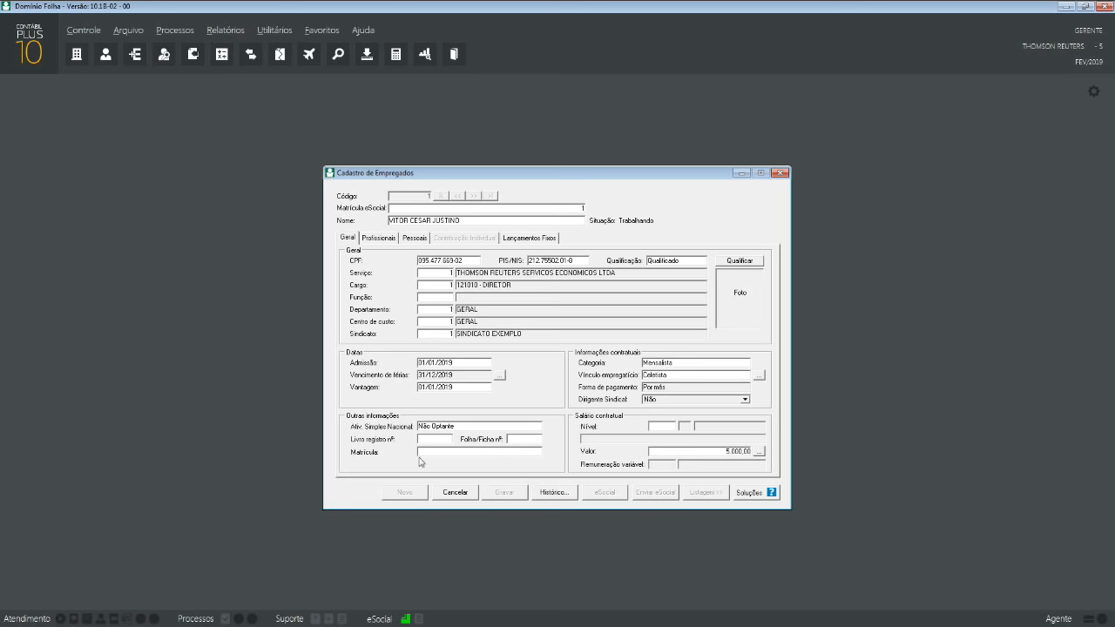
pyautogui.click(449, 493)
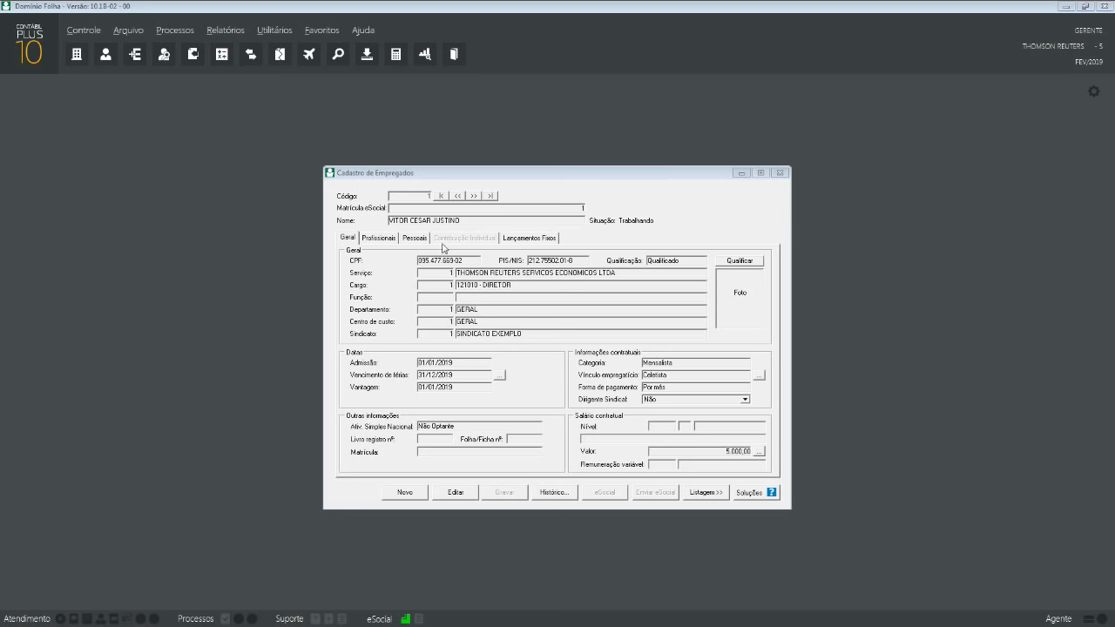
pyautogui.click(773, 174)
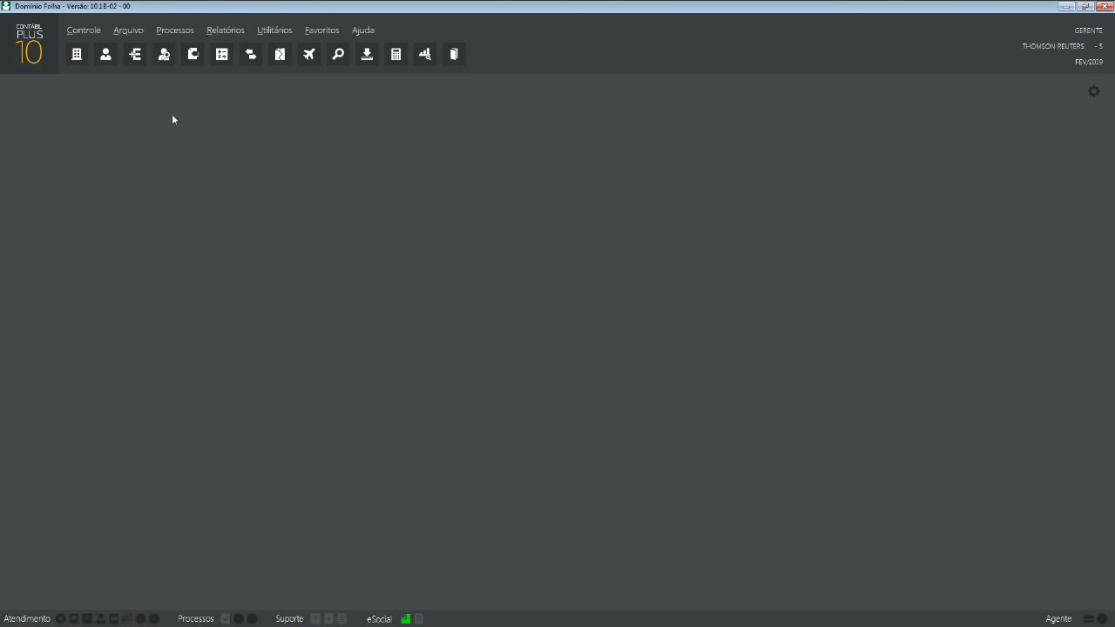
pyautogui.click(129, 29)
pyautogui.click(149, 79)
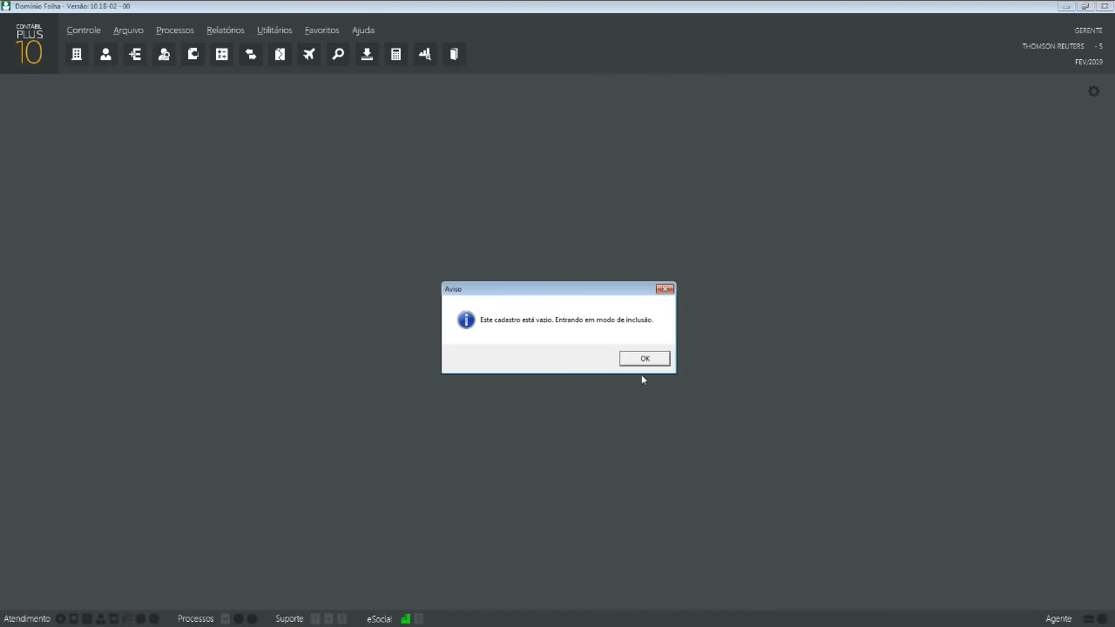
pyautogui.click(646, 359)
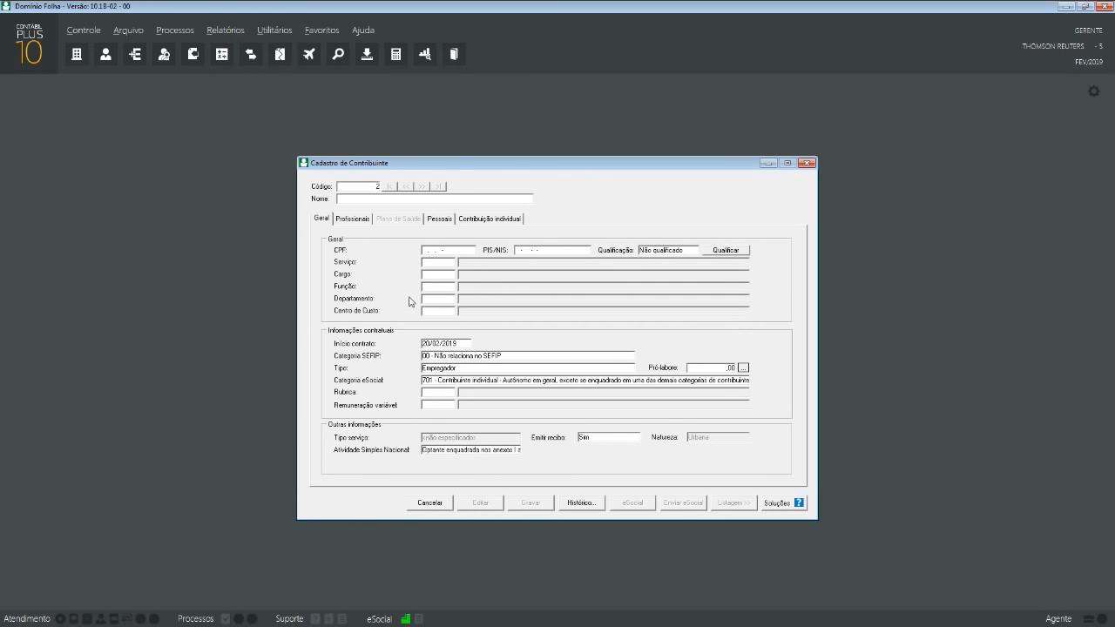
pyautogui.click(806, 163)
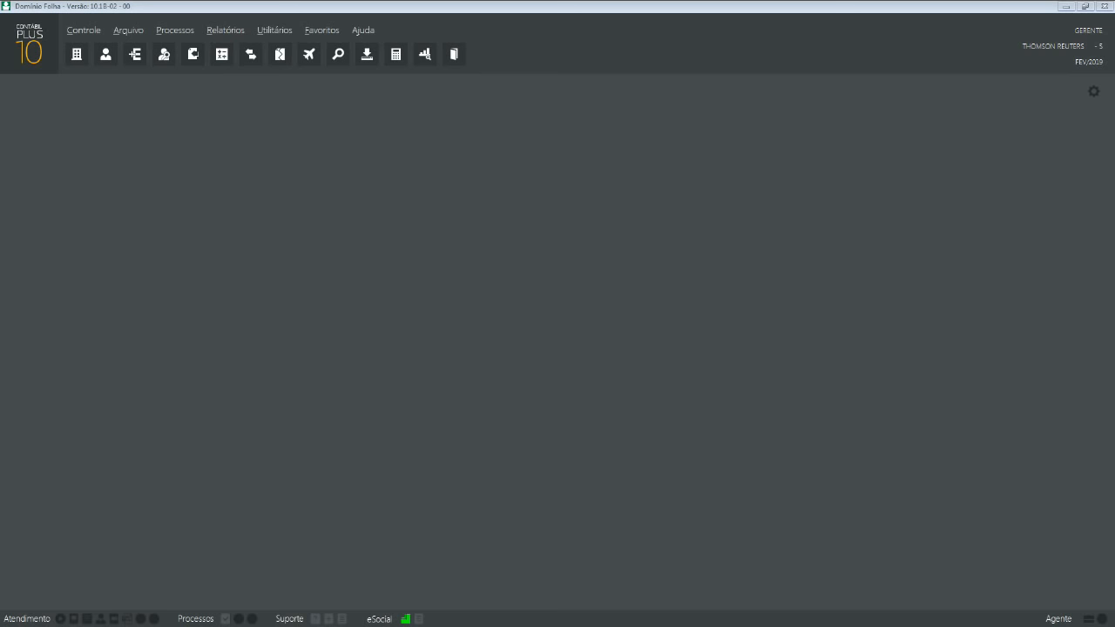
pyautogui.click(115, 57)
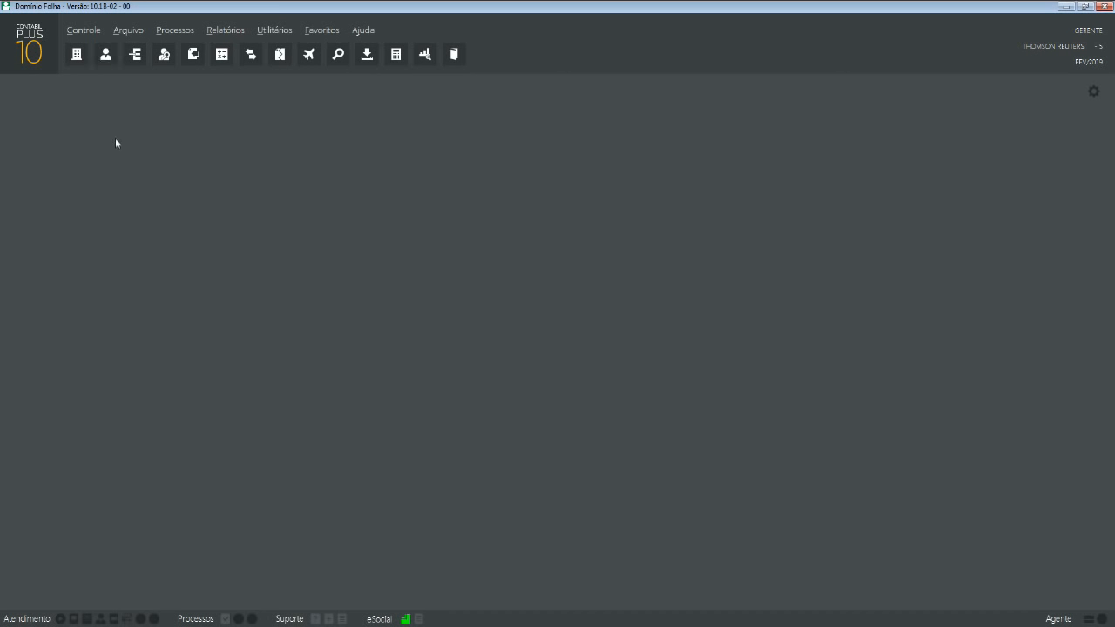
# - Reopen employee 1 at Profissionais > Geral > Admissão and switch the record to edit mode
pyautogui.click(105, 55)
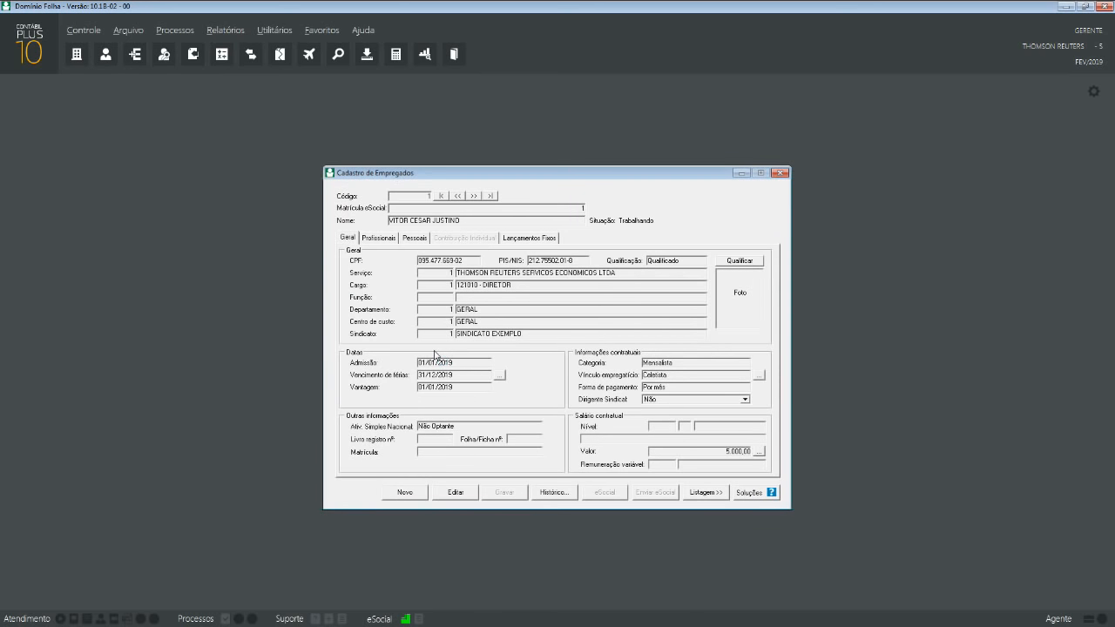
pyautogui.click(395, 239)
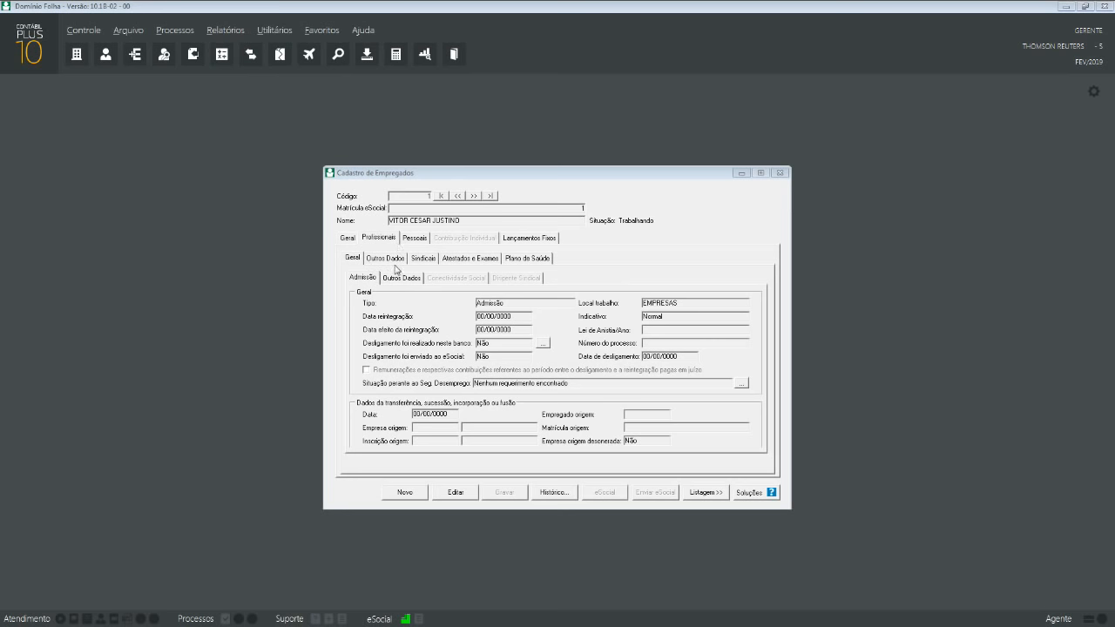
pyautogui.click(364, 279)
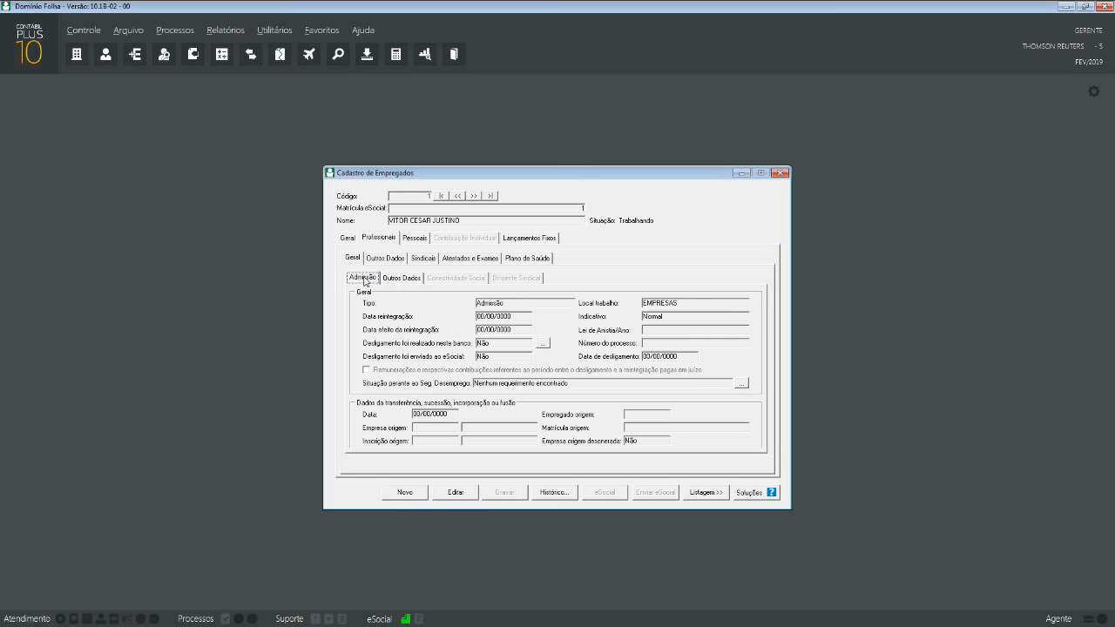
pyautogui.click(695, 304)
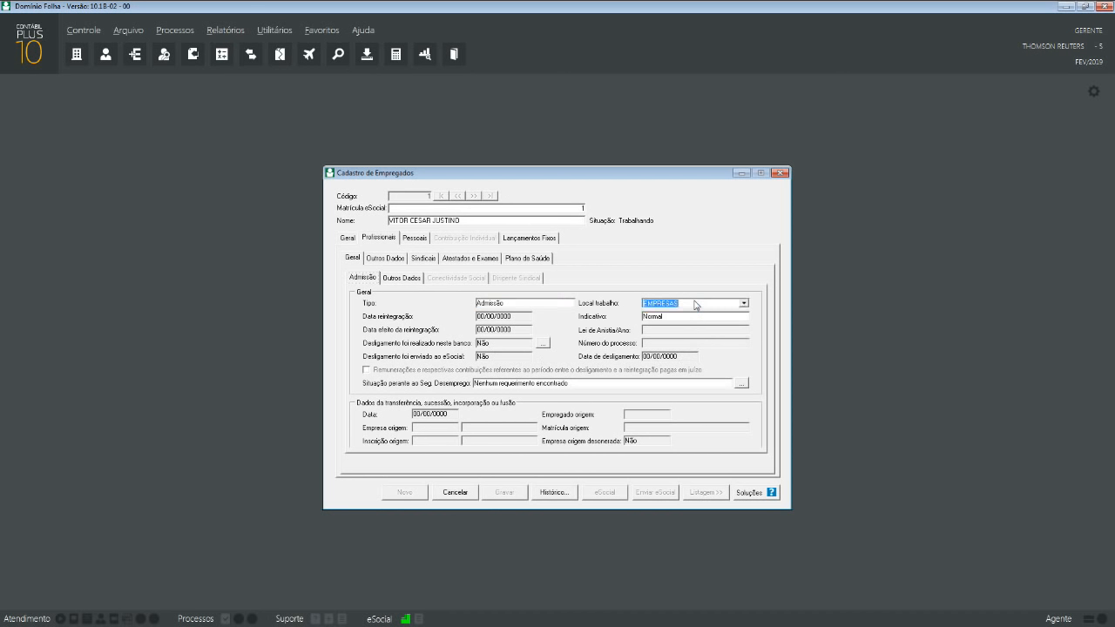
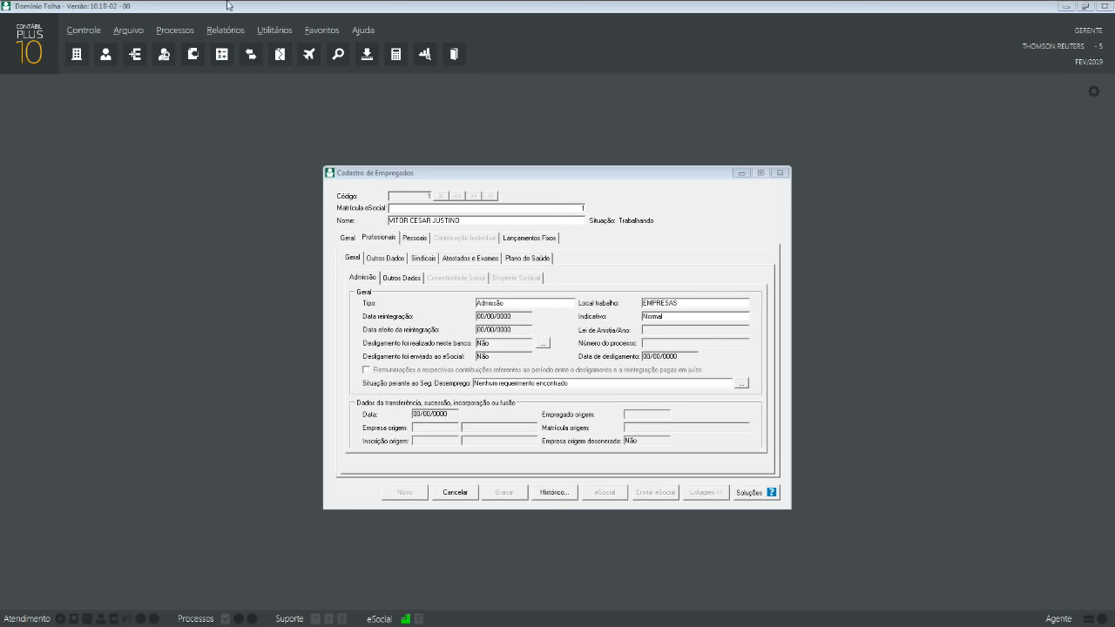
# - Look through employee 1's fixed entries, professional details and health plan tabs
pyautogui.click(549, 239)
pyautogui.click(372, 236)
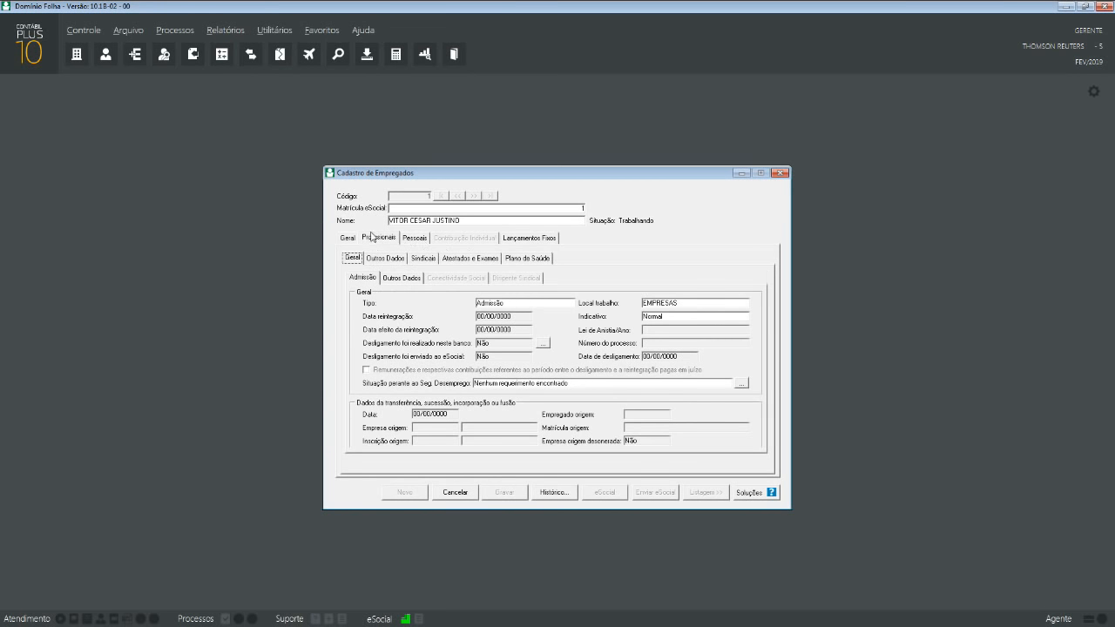
pyautogui.click(549, 259)
pyautogui.click(547, 240)
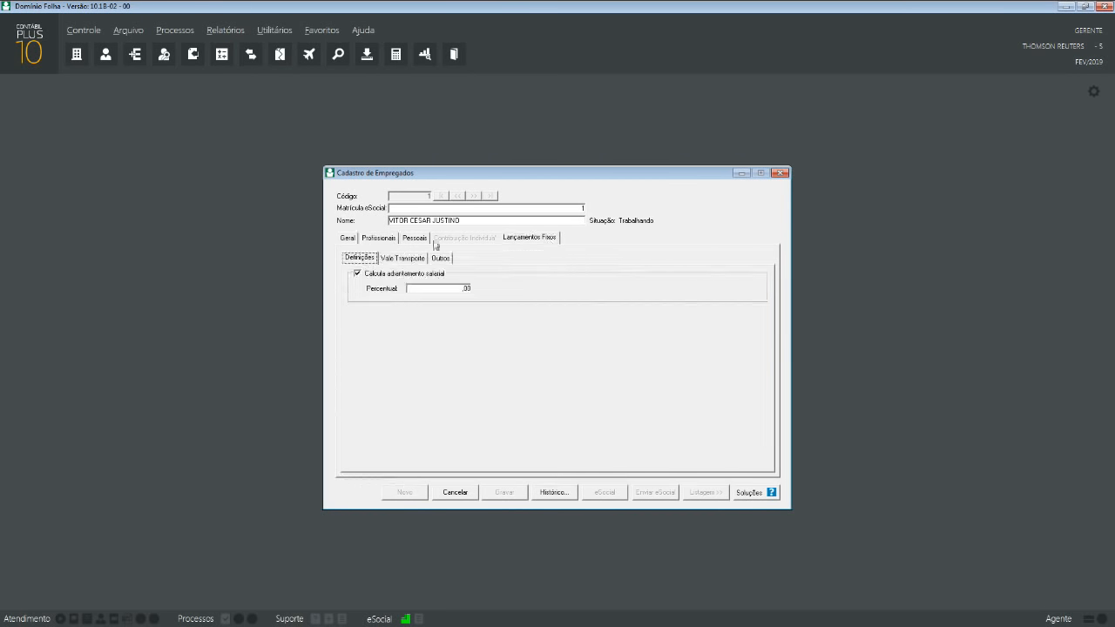
# - Under Pessoais > Dependentes, open dependent FILHO's record (born 01/01/2010) and close it
pyautogui.click(425, 241)
pyautogui.click(616, 258)
pyautogui.click(560, 293)
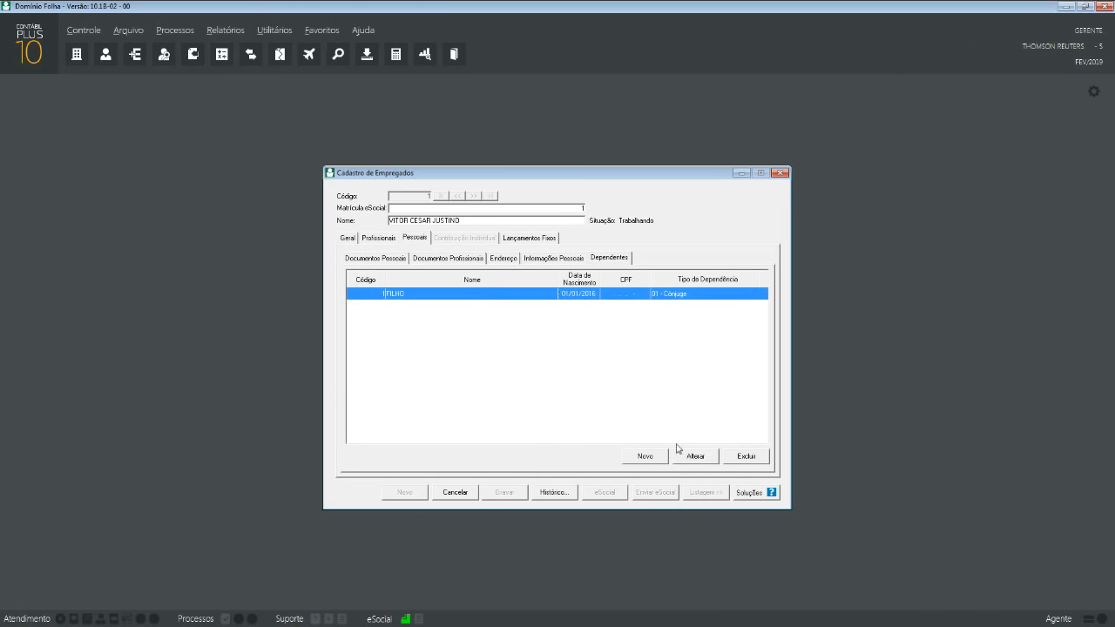
pyautogui.click(693, 454)
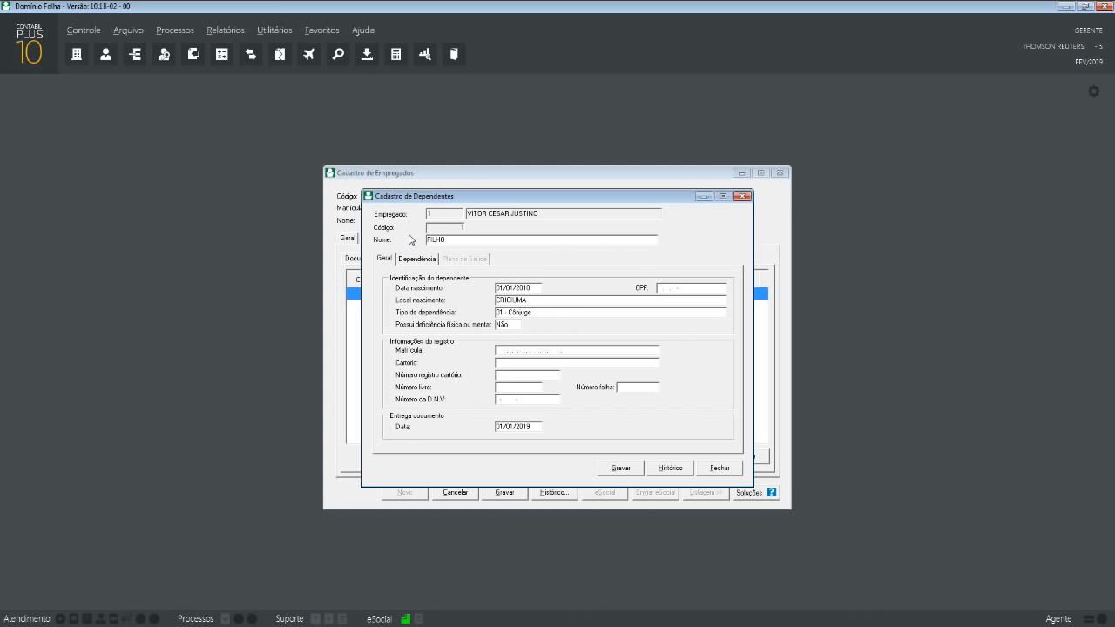
pyautogui.click(623, 468)
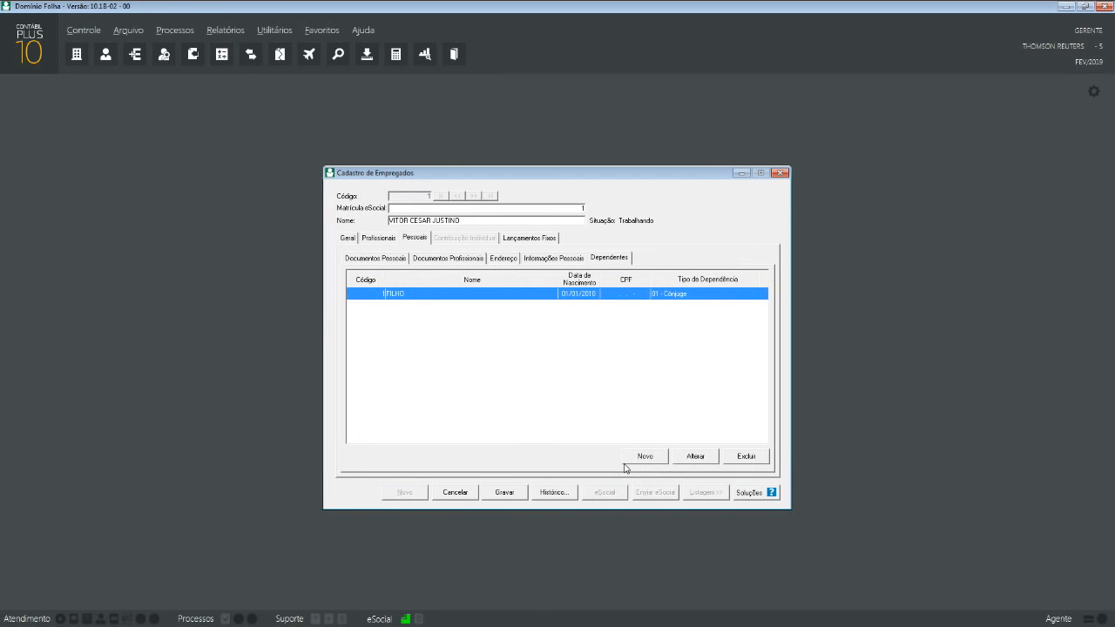
# - Change the year digits of FILHO's birth date to 00 and save the dependent record
pyautogui.click(695, 458)
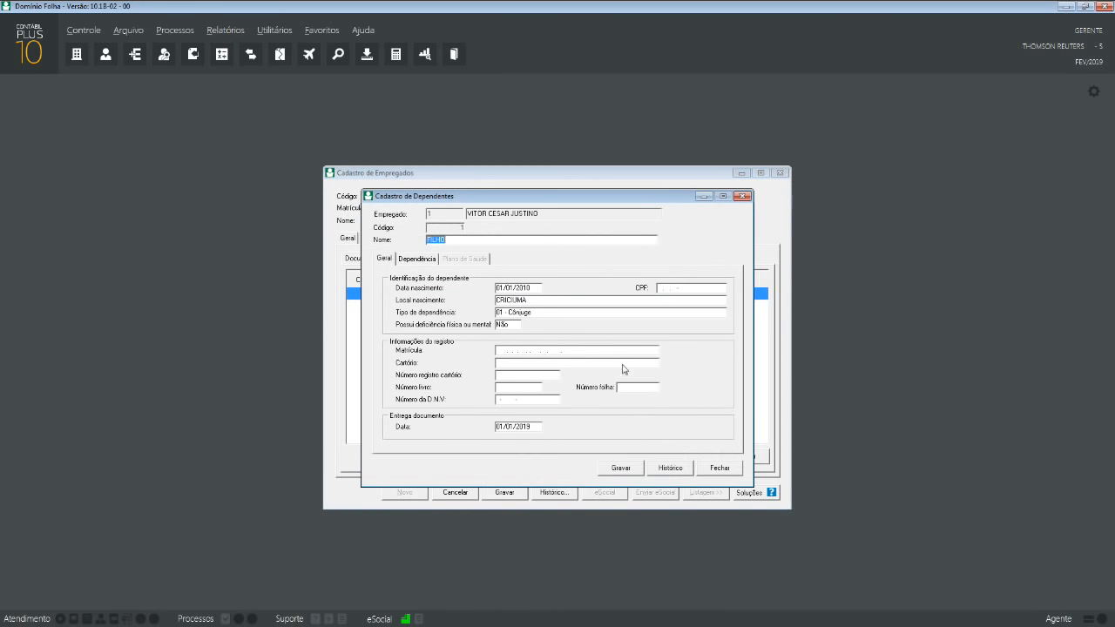
pyautogui.click(528, 289)
pyautogui.doubleClick(527, 289)
pyautogui.click(522, 289)
pyautogui.hotkey('shift', 'Left')
pyautogui.hotkey('shift', 'Left')
pyautogui.write('00')
pyautogui.click(638, 467)
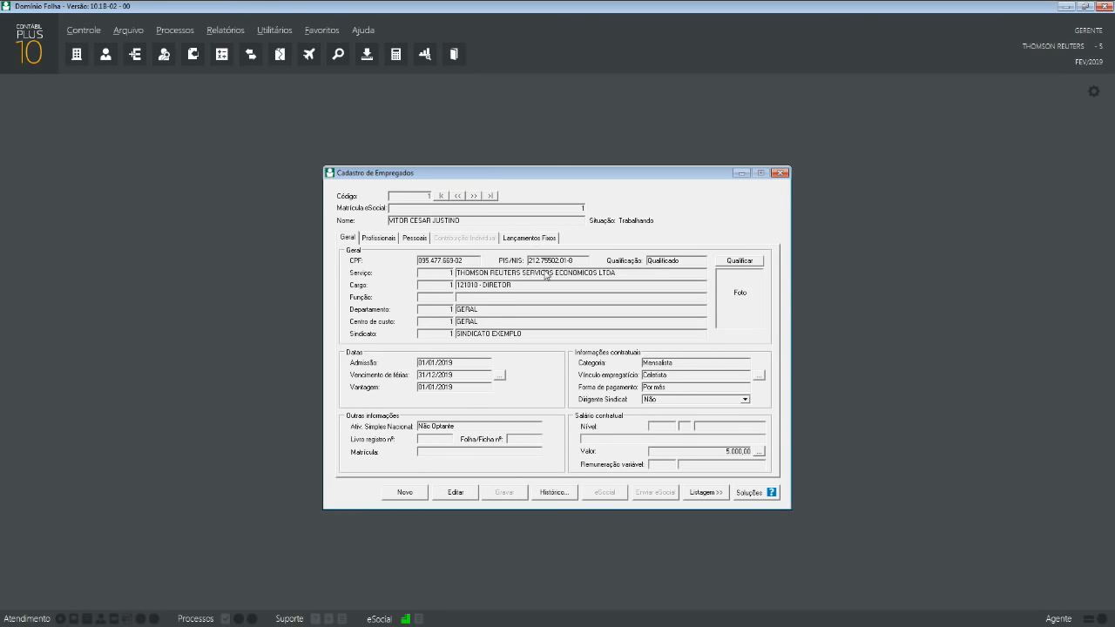
# - Reopen Pessoais > Dependentes to check FILHO's updated birth date
pyautogui.click(407, 238)
pyautogui.click(618, 262)
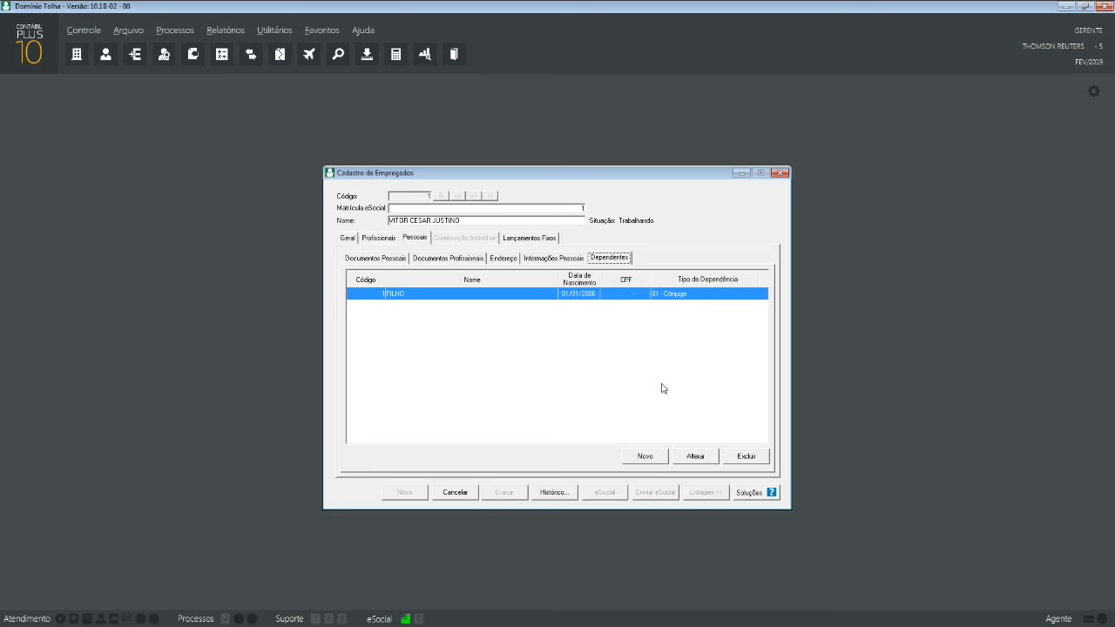
pyautogui.moveTo(553, 174); pyautogui.dragTo(561, 142)
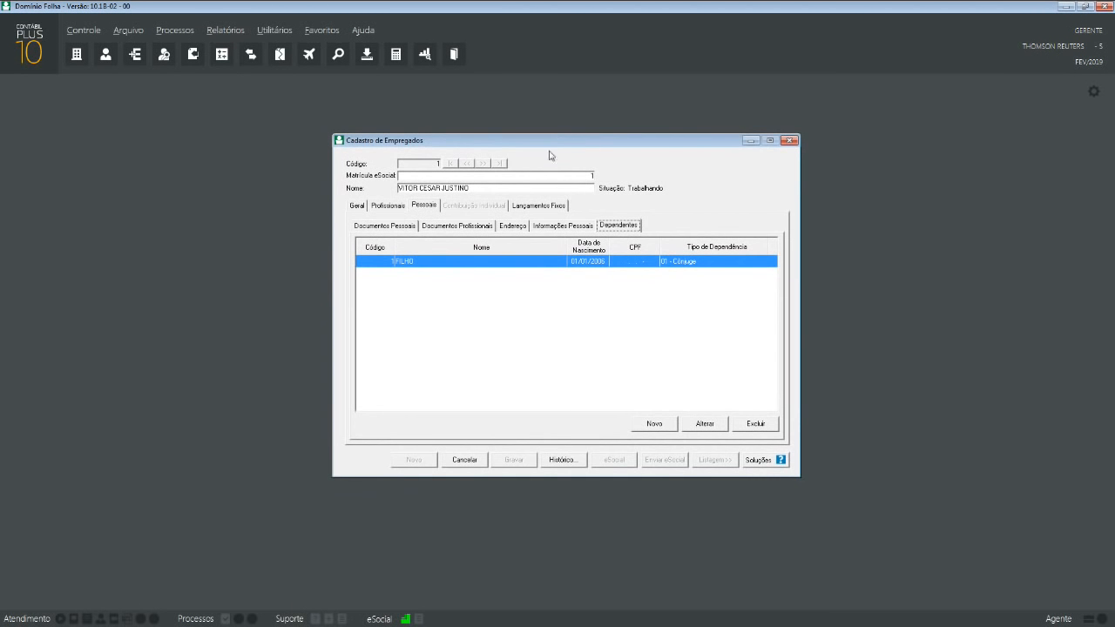